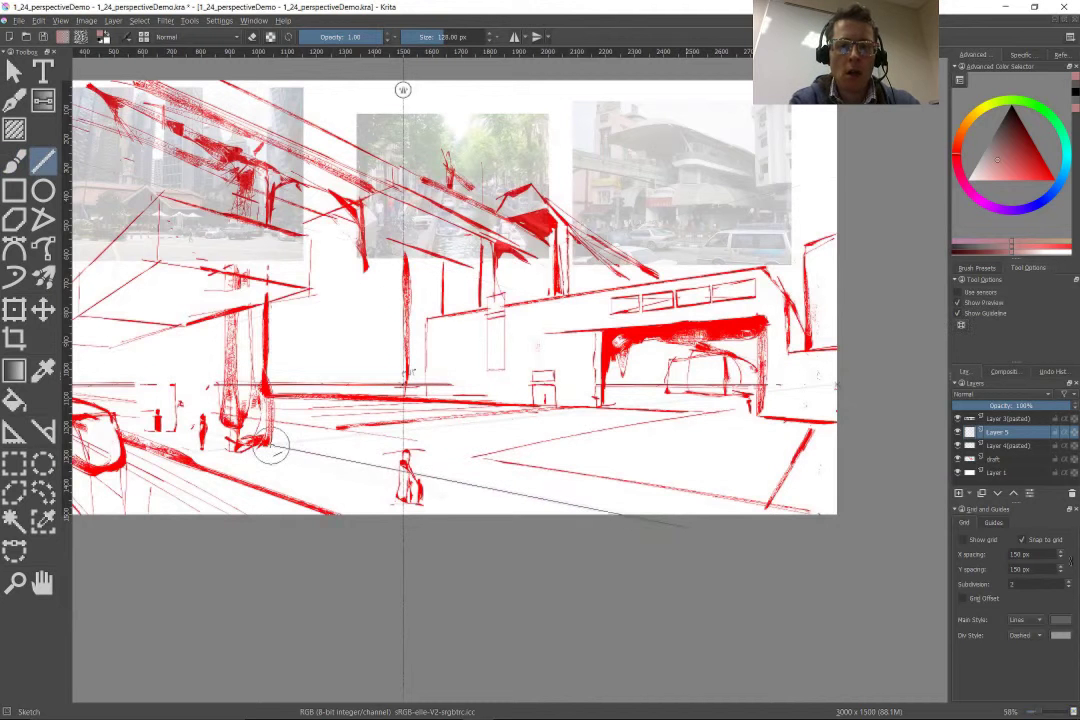
Step: Switch to the Sketch_ink_small brush preset and sample the red sketch colour
right_click(434, 506)
left_click(374, 440)
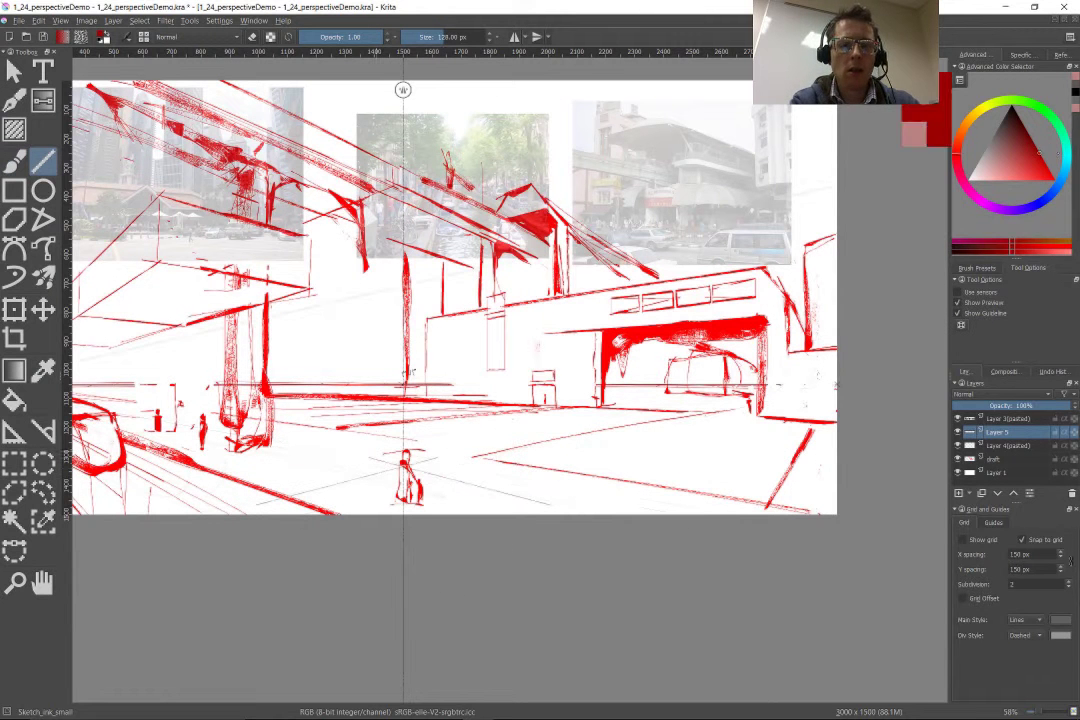
left_click_drag(280, 429, 655, 508)
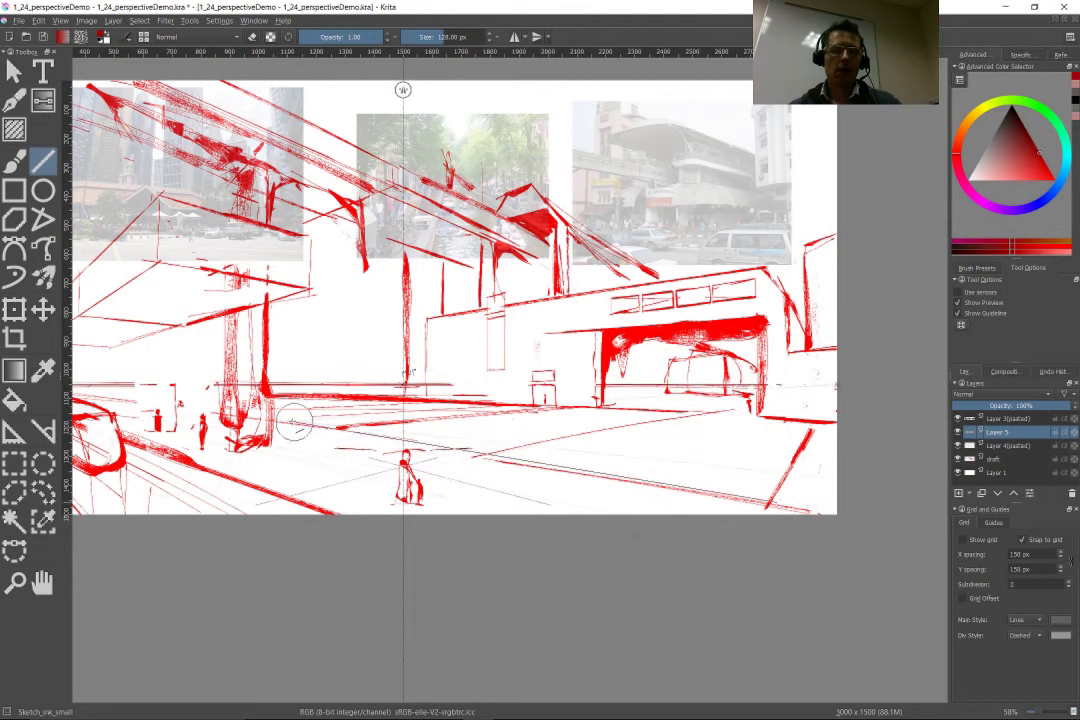
left_click(336, 450, "ctrl")
key("b")
Step: Delete the vertical guide and add a Parallel Ruler assistant on the left side
key("s")
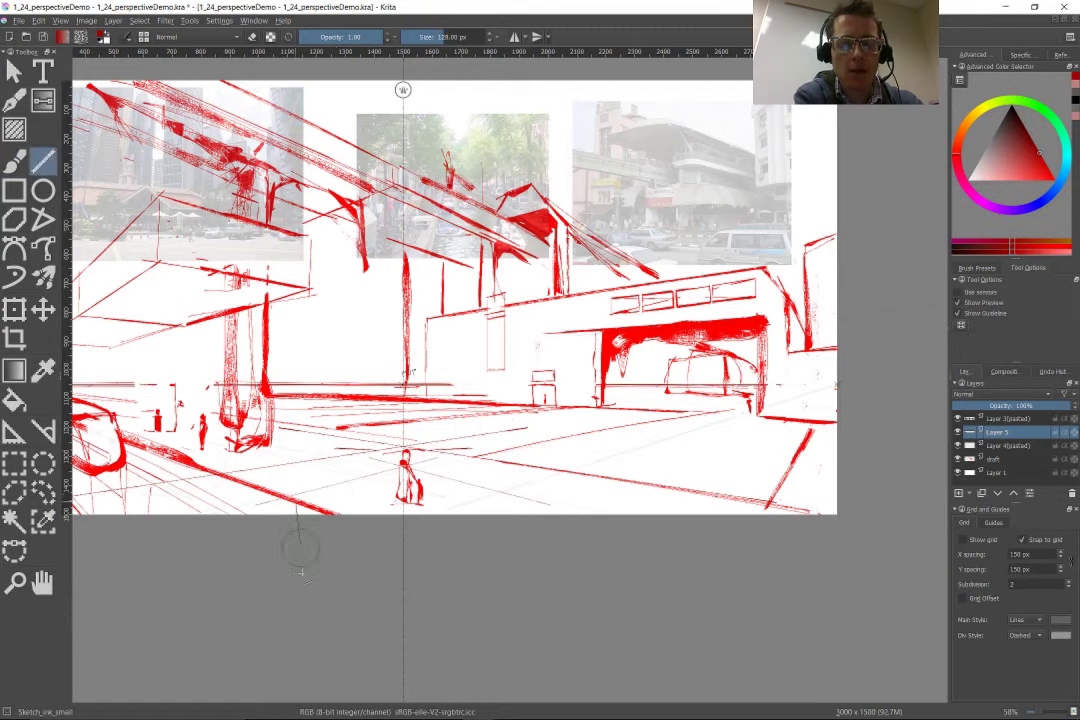
left_click_drag(403, 90, 291, 508)
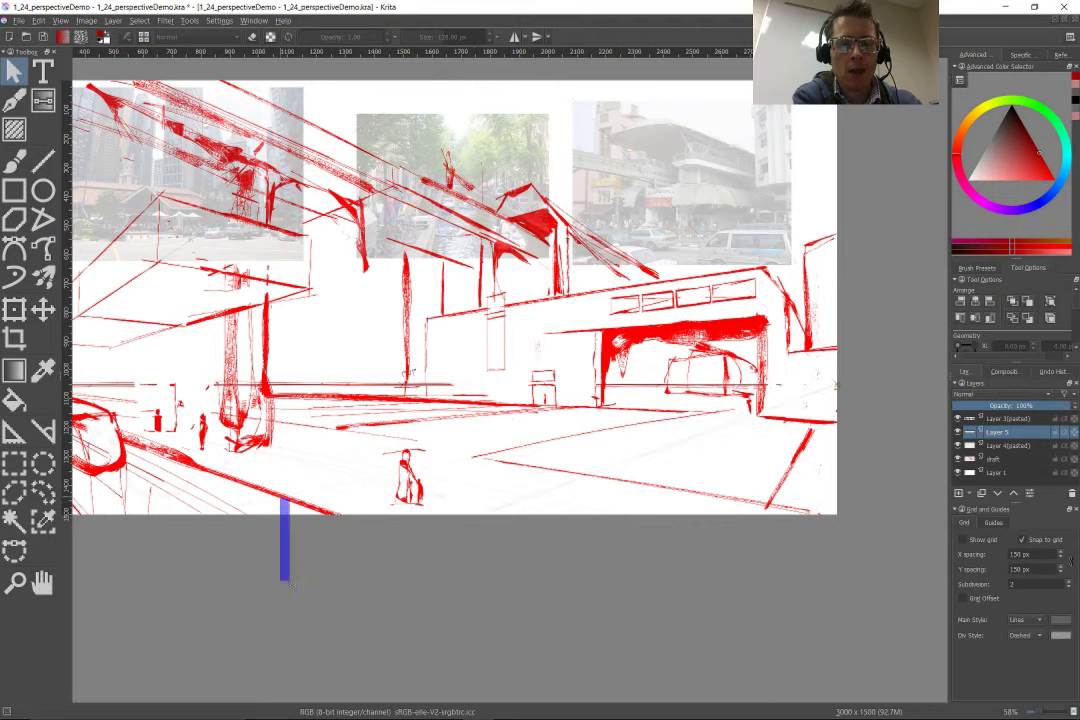
key("v")
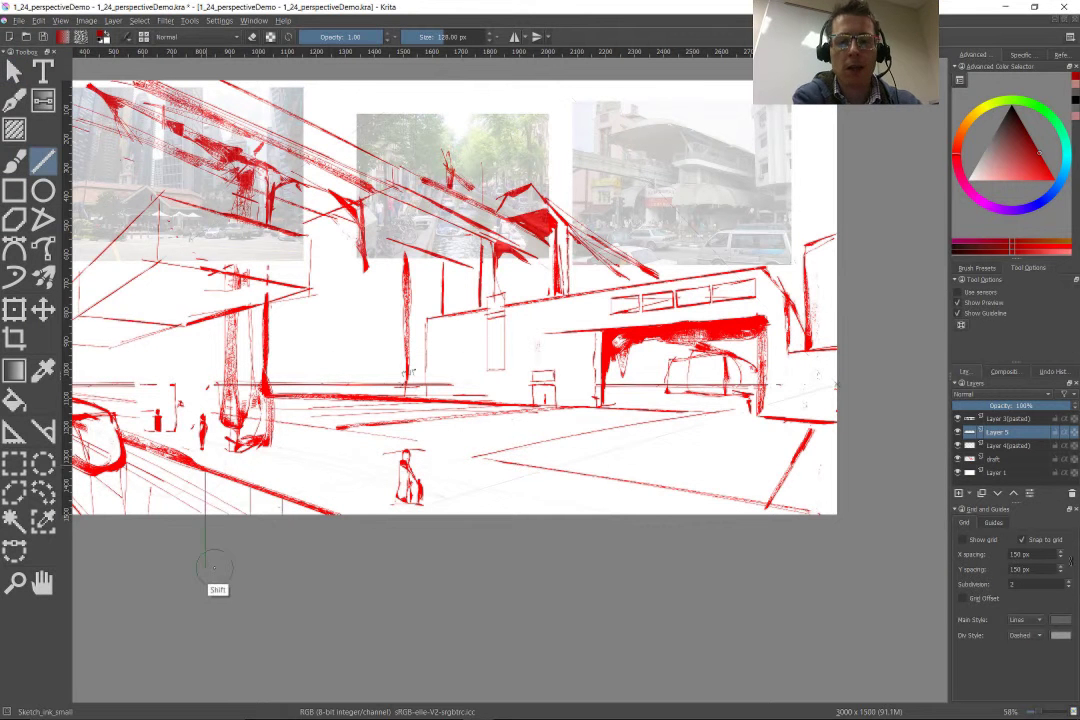
left_click(14, 430)
left_click_drag(78, 375, 237, 457)
left_click(1020, 297)
left_click(975, 333)
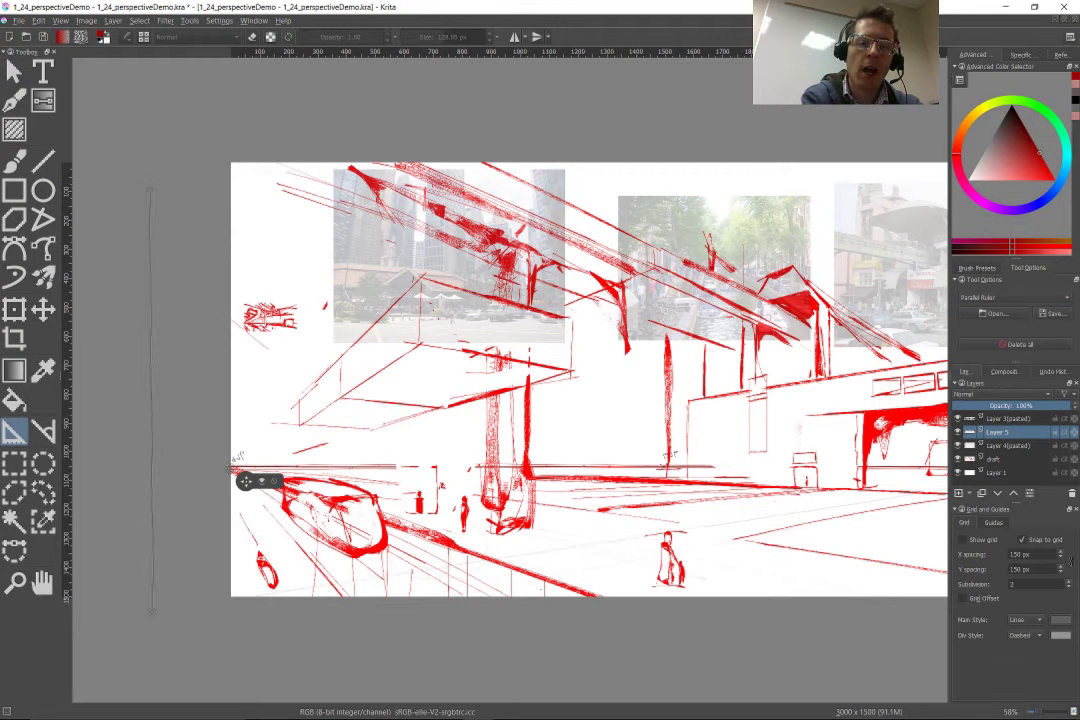
Step: Draw ruler-guided vertical lines and hatching strokes under the overhanging ceiling plane
key("b")
mouse_move(245, 480)
left_mouse_down()
mouse_move(245, 590)
mouse_move(268, 595)
left_mouse_up()
left_click_drag(300, 420, 410, 278)
left_click_drag(330, 300, 330, 390)
left_click_drag(387, 326, 423, 299)
left_click_drag(342, 346, 462, 299)
left_click_drag(315, 321, 350, 307)
left_click_drag(326, 392, 404, 358)
left_click_drag(416, 317, 310, 340)
left_click_drag(270, 290, 387, 316)
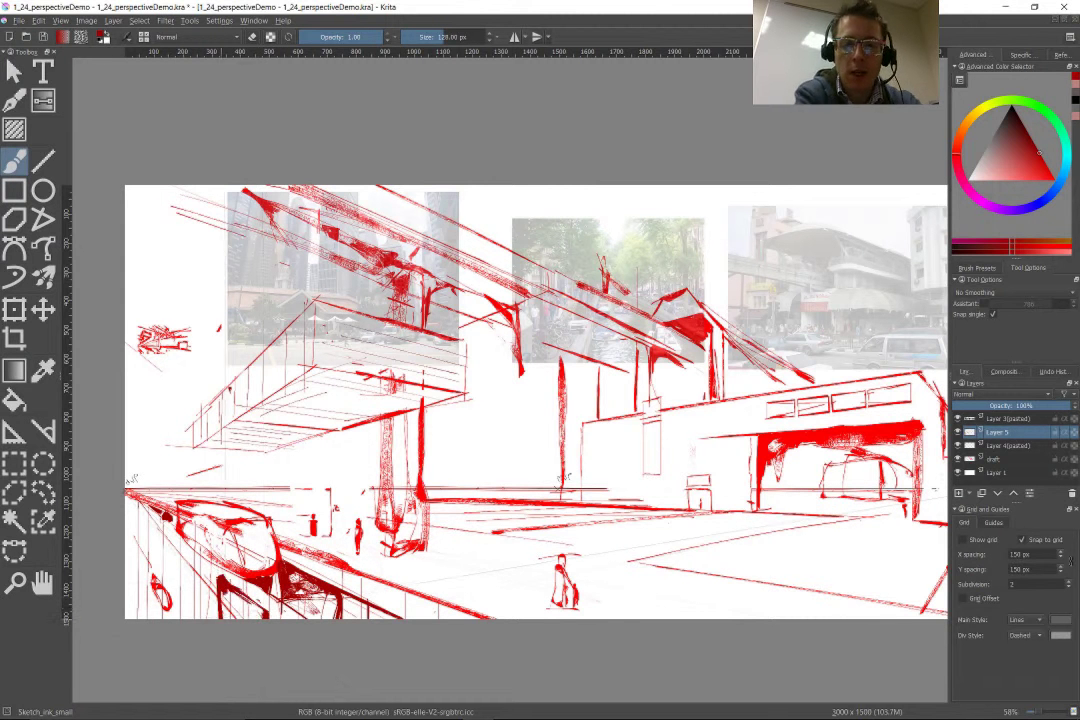
Step: Thicken the central pillar with snapped vertical strokes and add short lines hanging from the ceiling
scroll(215, 505, "up", 3)
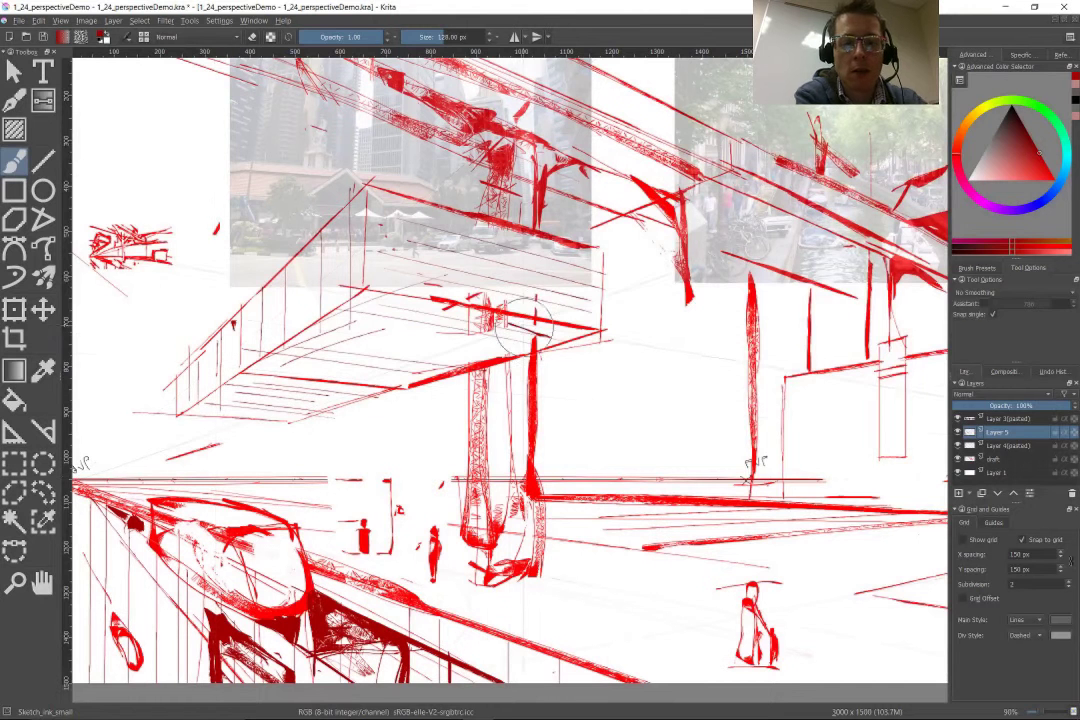
left_click_drag(490, 332, 492, 540)
left_click_drag(398, 292, 404, 490)
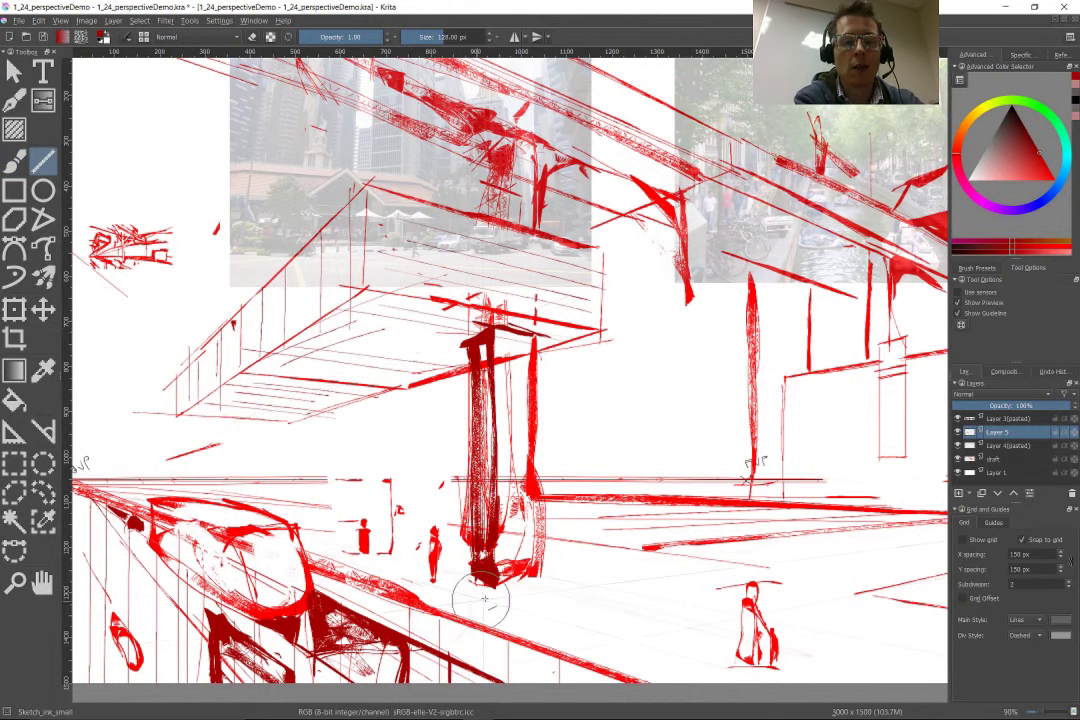
key("ctrl+shift+l")
left_click_drag(538, 340, 538, 580)
left_click_drag(549, 335, 549, 585)
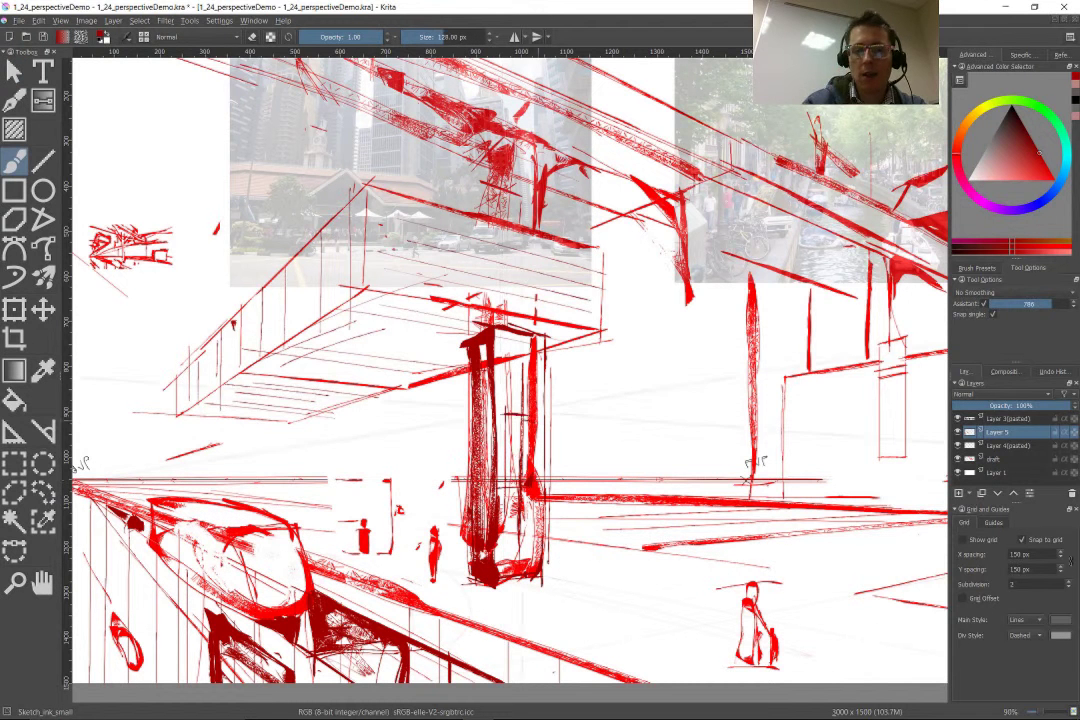
left_click_drag(580, 280, 580, 355)
left_click_drag(398, 237, 398, 320)
Step: Turn off assistant snapping and scribble a pale pink sign block above the pillar
key("ctrl+shift+l")
key("l")
key("l")
key("l")
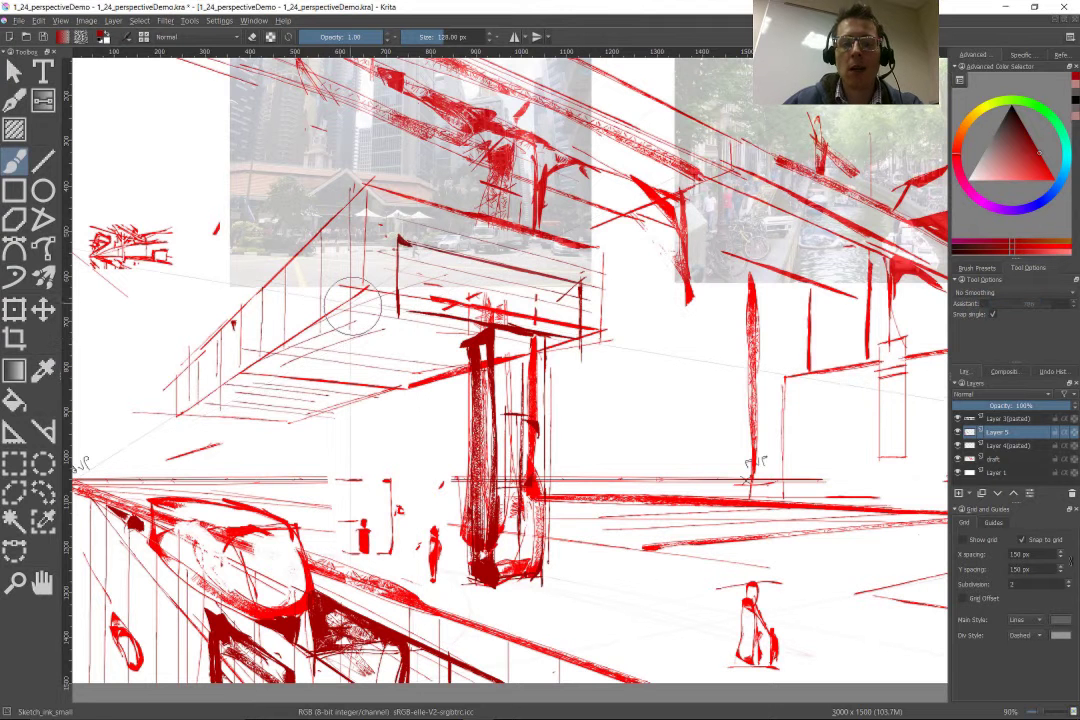
mouse_move(410, 255)
left_mouse_down()
mouse_move(560, 300)
mouse_move(420, 290)
left_mouse_up()
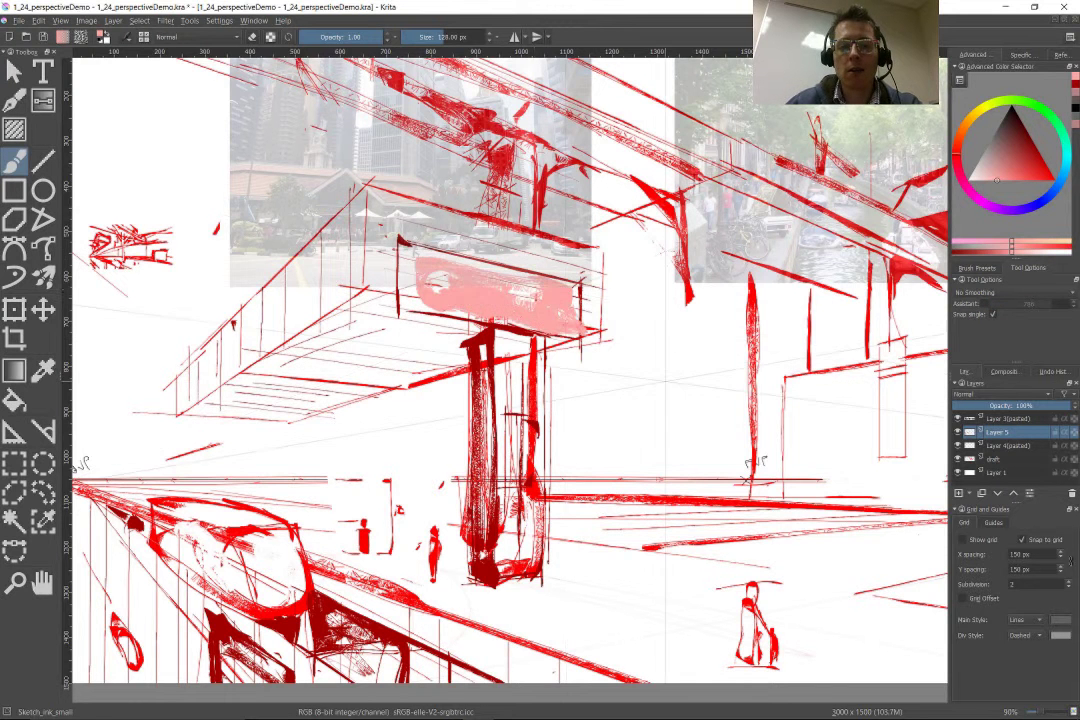
left_click_drag(347, 357, 427, 457)
key("slash")
Step: Fill translucent grey shapes at 0.30 opacity under the ceiling plane
key("d")
scroll(427, 384, "down", 3)
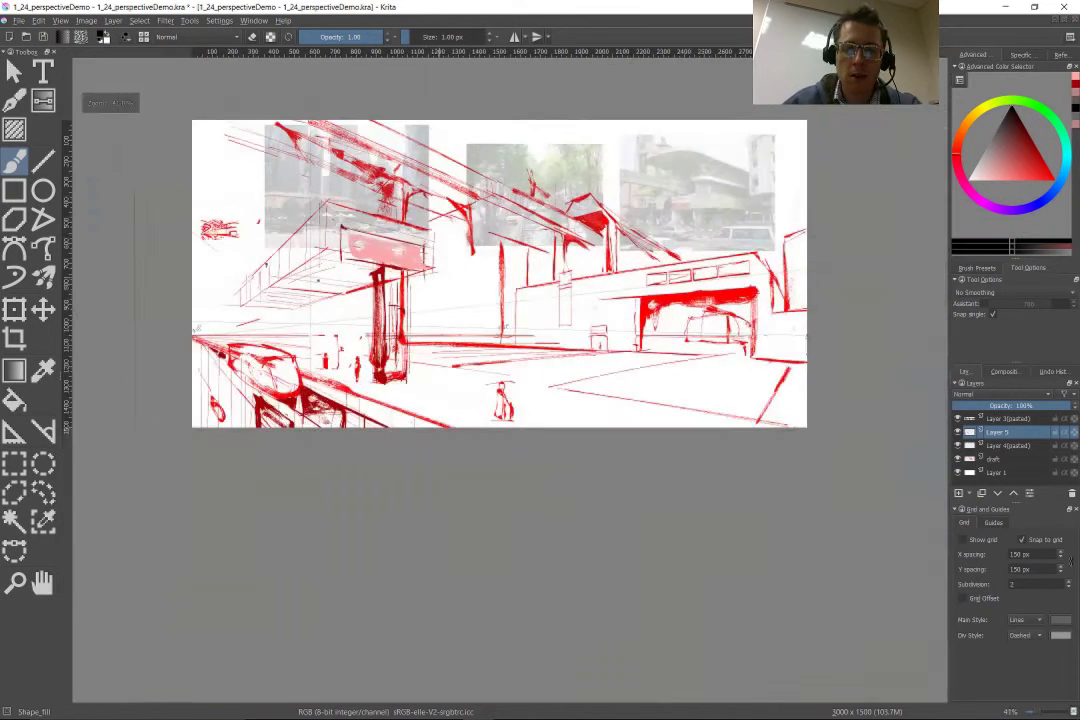
scroll(427, 384, "up", 5)
key("o")
left_click_drag(205, 458, 410, 313)
key("ctrl+z")
key("o")
left_click_drag(197, 468, 575, 392)
mouse_move(470, 300)
left_mouse_down()
mouse_move(520, 305)
mouse_move(560, 360)
mouse_move(300, 430)
mouse_move(365, 454)
mouse_move(190, 390)
mouse_move(300, 315)
left_mouse_up()
Step: Fade the pink sign to a whitish tone with lighter strokes
mouse_move(510, 245)
left_mouse_down()
mouse_move(620, 275)
mouse_move(470, 245)
mouse_move(615, 290)
left_mouse_up()
key("i")
scroll(714, 312, "down", 5)
scroll(650, 225, "up", 3)
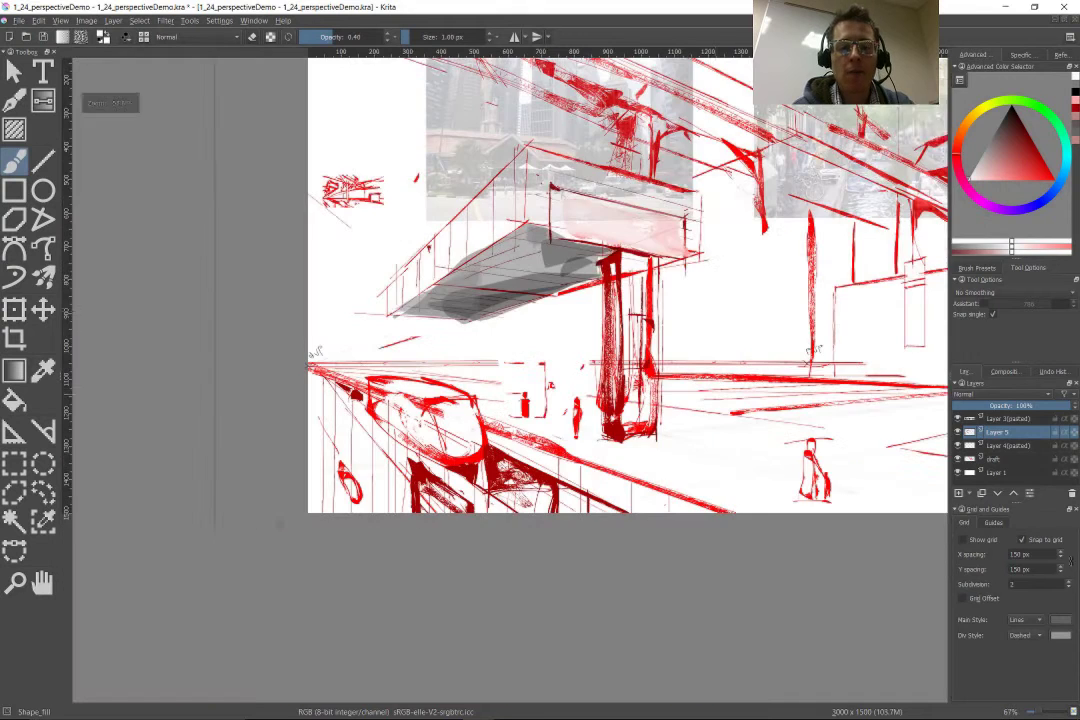
Step: Reselect the Sketch_ink_small brush and open the Levels adjustment on Layer 1
right_click(650, 225)
left_click(629, 157)
scroll(600, 350, "up", 3)
key("Page_Down")
key("Page_Down")
key("Page_Down")
key("ctrl+l")
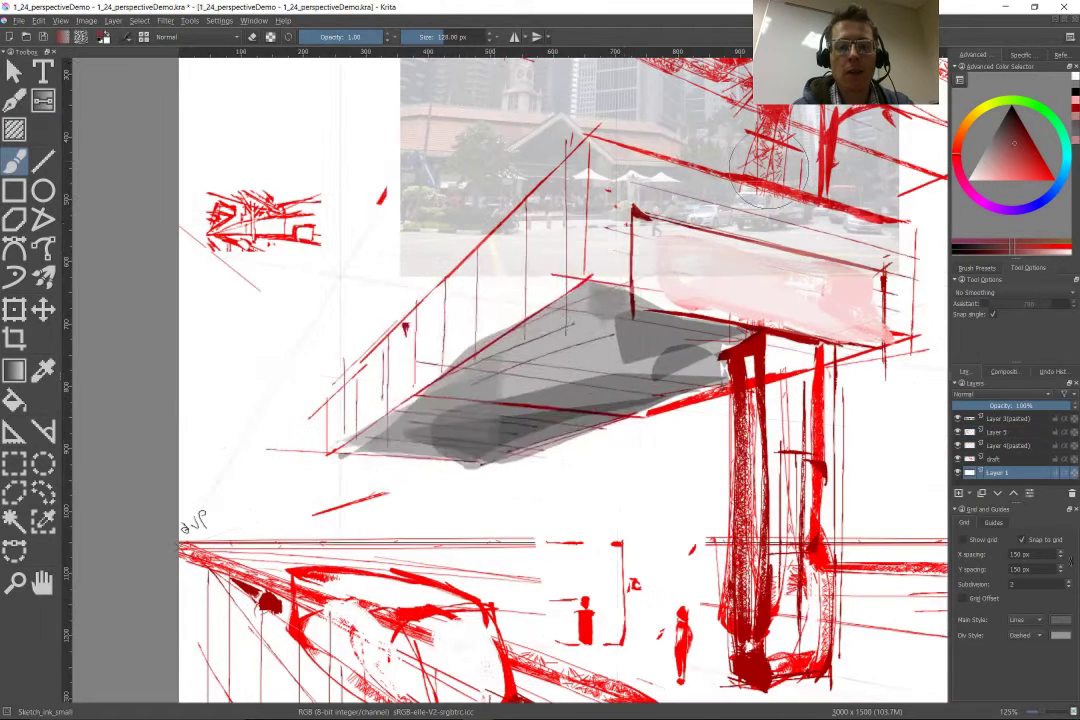
Step: Apply the Levels change to Layer 1, then lower the draft layer's lightness to -77
key("Return")
scroll(542, 510, "down", 5)
key("Page_Up")
key("ctrl+u")
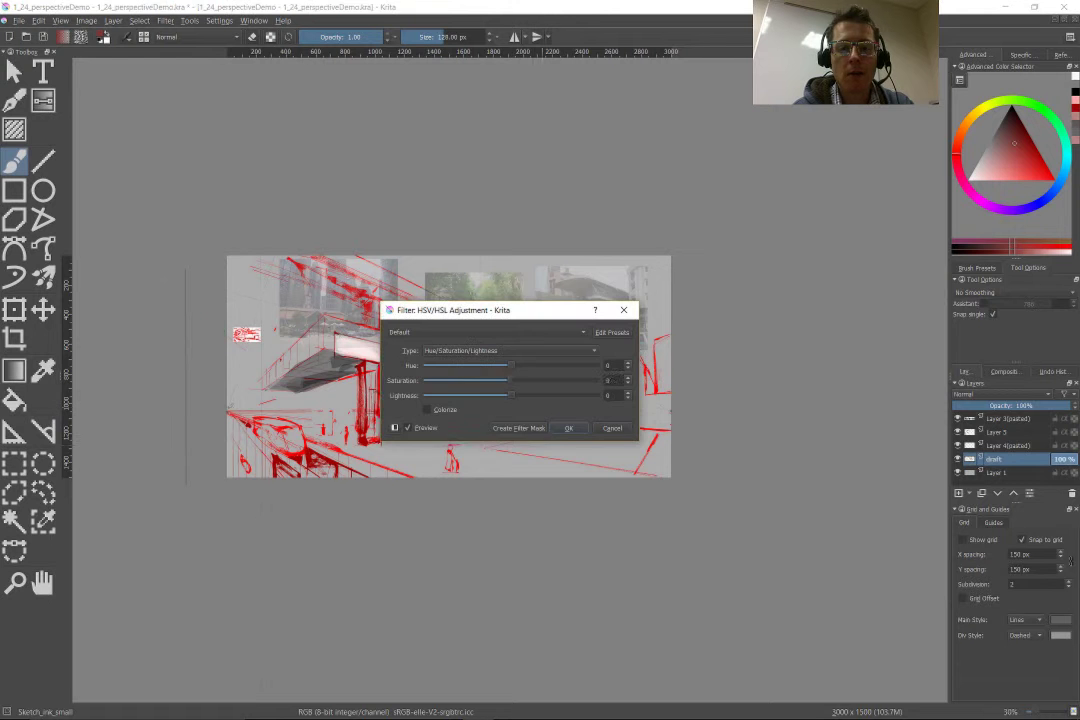
left_click(567, 427)
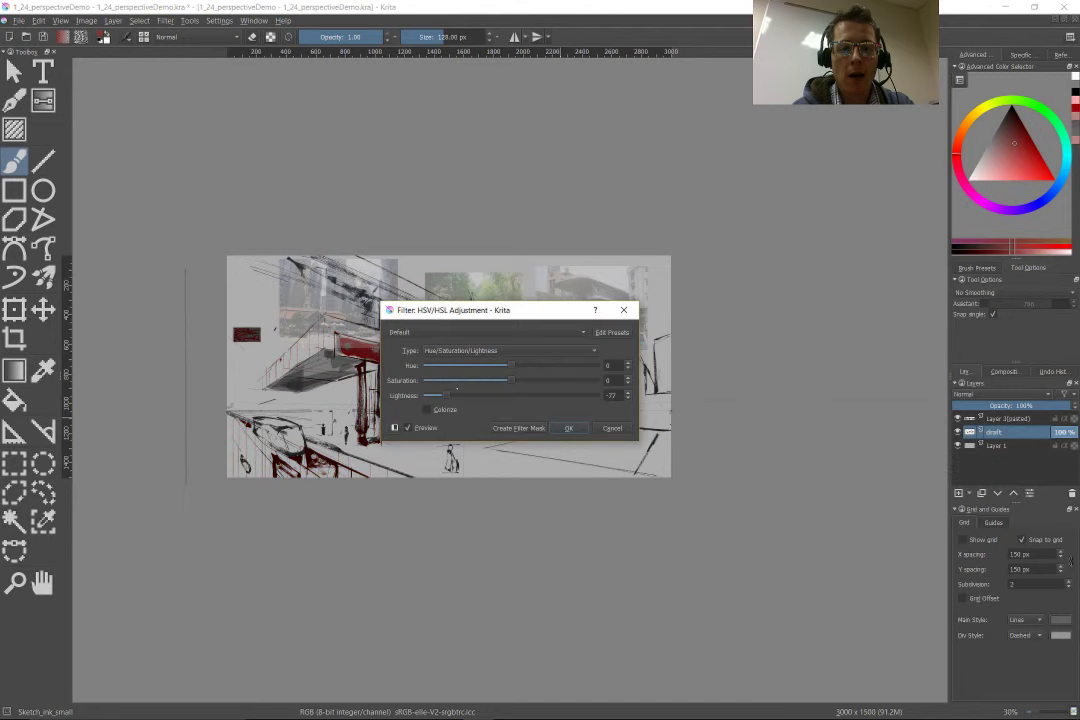
key("Return")
scroll(463, 381, "up", 8)
scroll(463, 381, "down", 1)
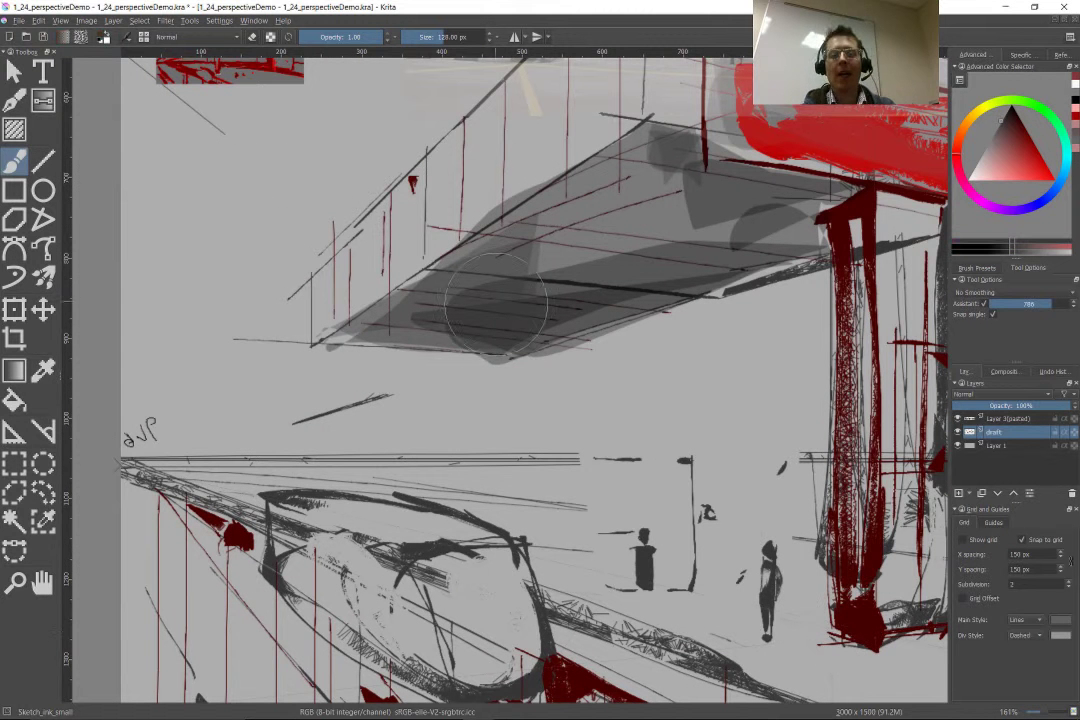
Step: Draw snapped vertical lines hanging under the roof edge above the train
mouse_move(401, 527)
left_mouse_down()
mouse_move(360, 455)
mouse_move(335, 350)
left_mouse_up()
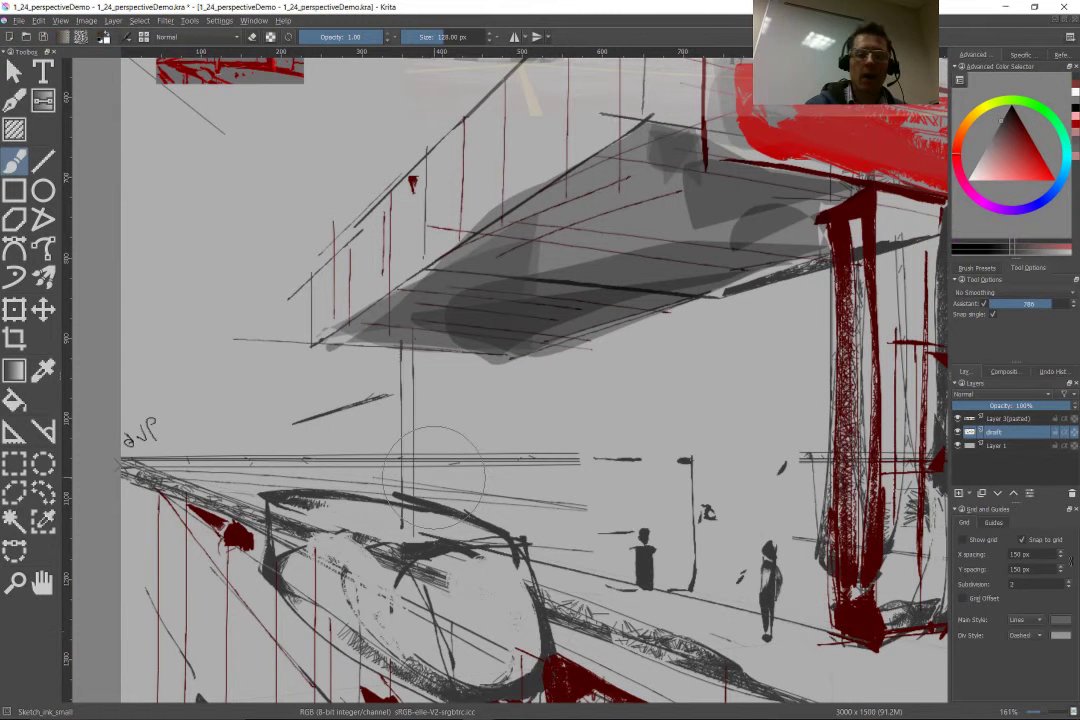
mouse_move(450, 335)
left_mouse_down()
mouse_move(335, 405)
mouse_move(345, 560)
left_mouse_up()
left_click_drag(362, 430, 362, 560)
mouse_move(376, 489)
left_mouse_down()
mouse_move(378, 562)
mouse_move(146, 400)
left_mouse_up()
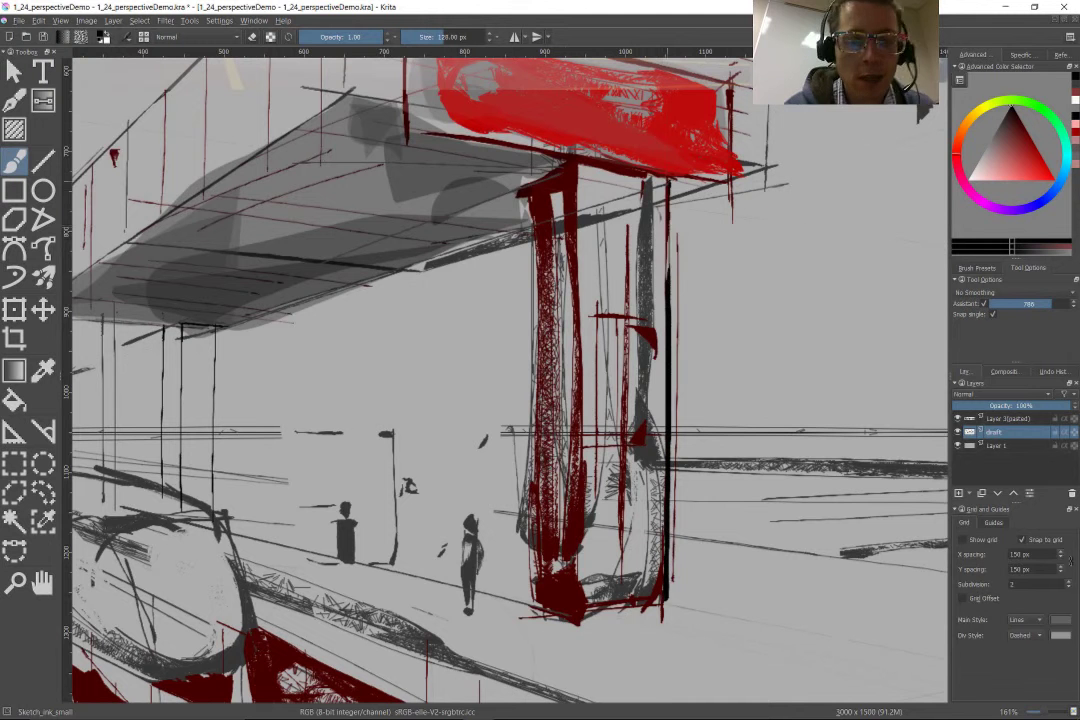
Step: Shade both sides of the pillar in light grey with Shape_fill at 0.40 opacity
mouse_move(536, 287)
left_mouse_down()
mouse_move(521, 287)
mouse_move(530, 380)
mouse_move(520, 445)
left_mouse_up()
right_click(443, 313)
left_click(480, 270)
key("o")
key("o")
key("o")
key("o")
key("o")
key("o")
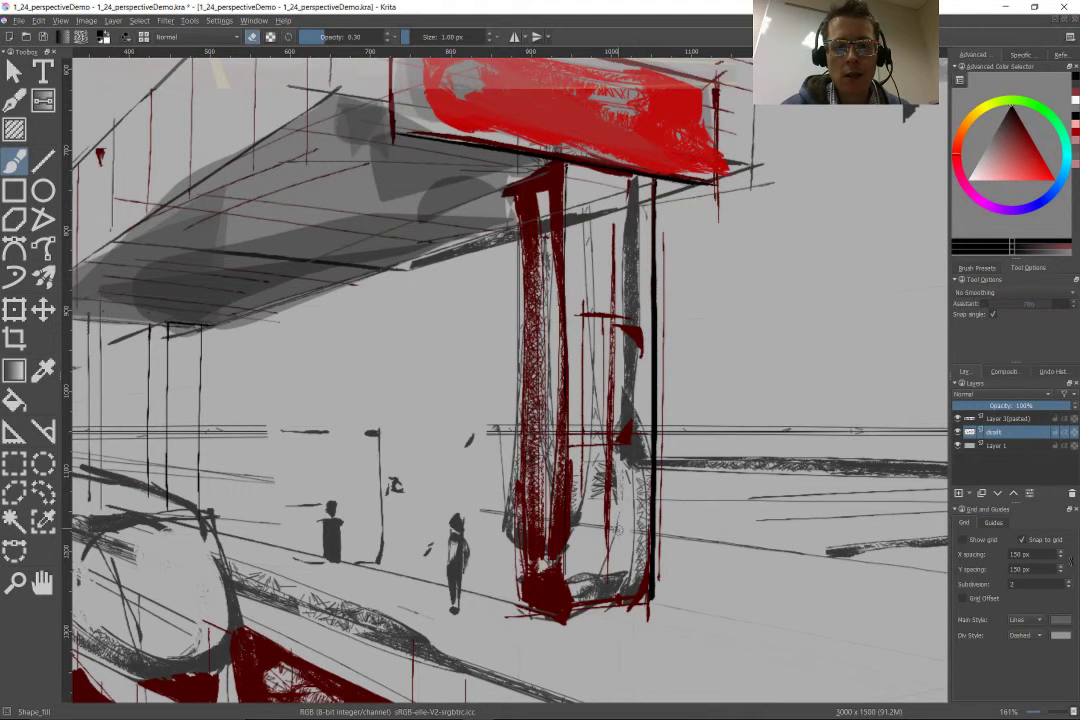
mouse_move(635, 360)
left_mouse_down()
mouse_move(572, 562)
mouse_move(596, 259)
left_mouse_up()
mouse_move(468, 285)
left_mouse_down()
mouse_move(460, 518)
mouse_move(456, 322)
left_mouse_up()
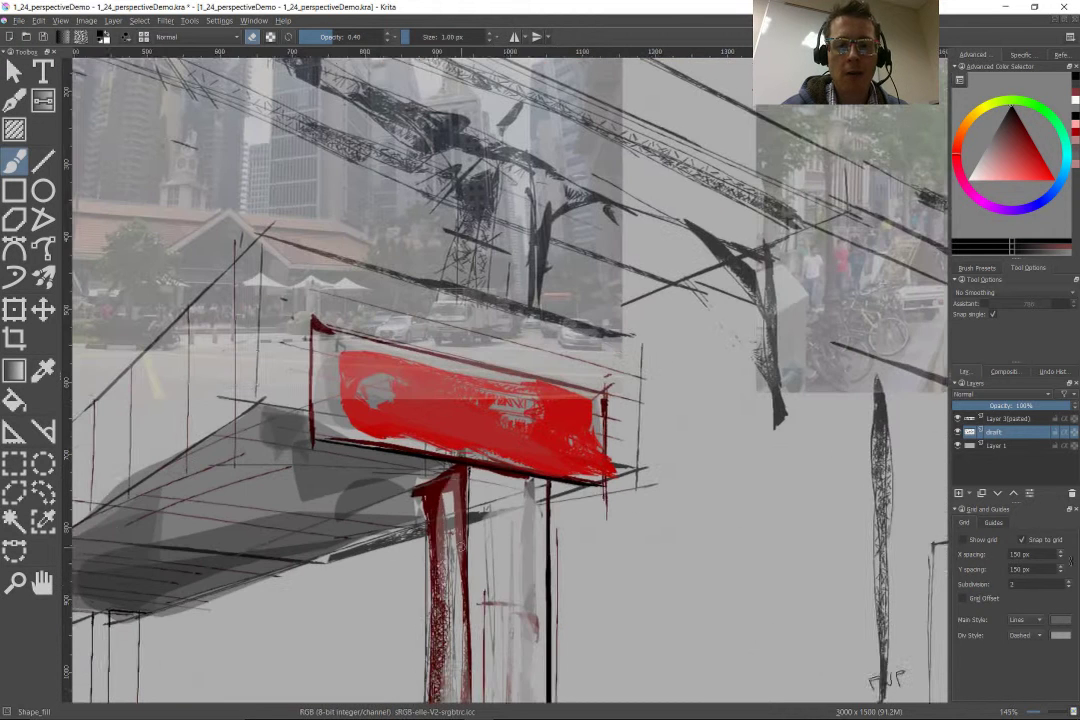
scroll(510, 380, "down", 5)
scroll(430, 300, "up", 3)
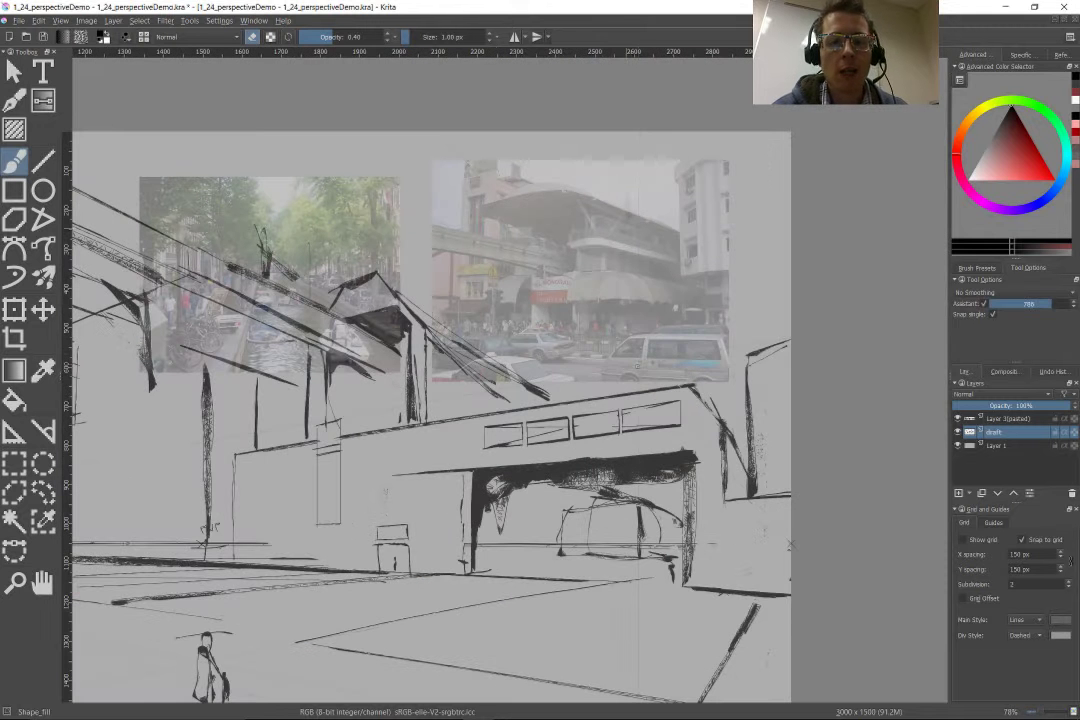
Step: Draw a vertical ink line over the canal photo with Sketch_ink_small
right_click(639, 366)
left_click(655, 293)
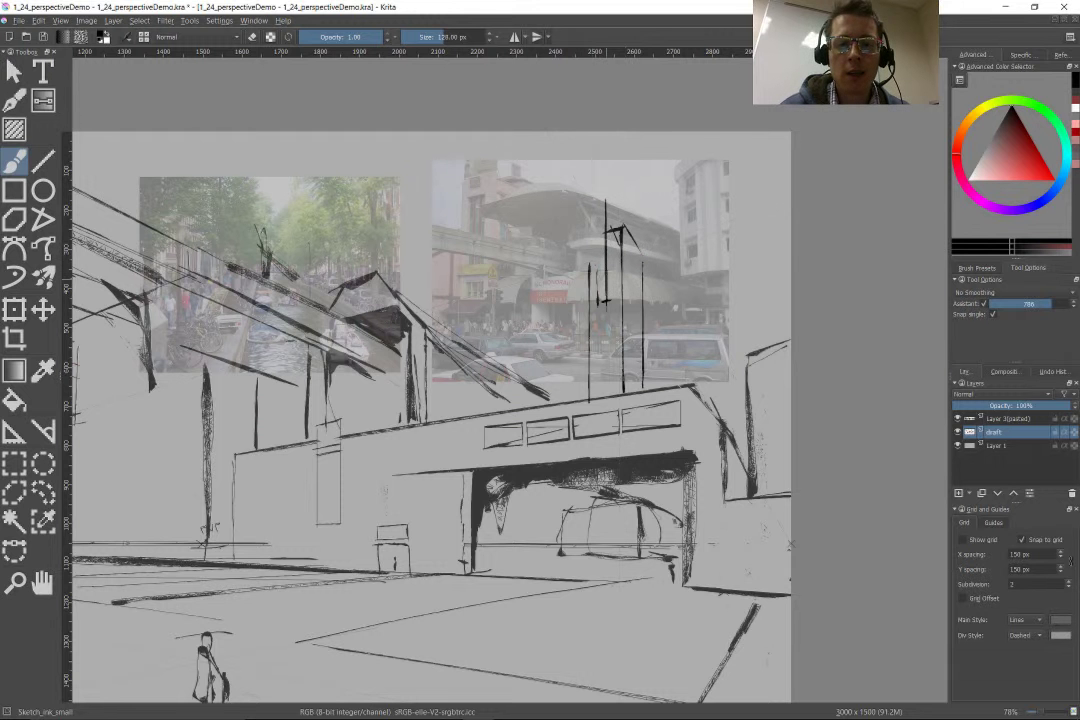
left_click_drag(593, 255, 448, 355)
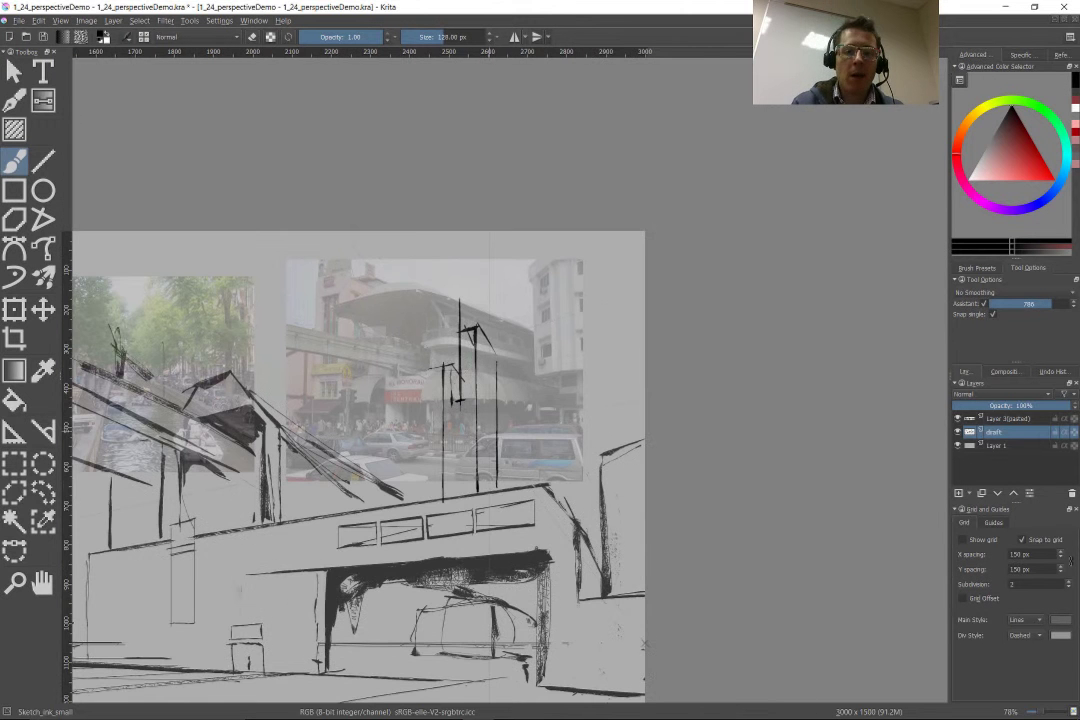
scroll(217, 566, "up", 4)
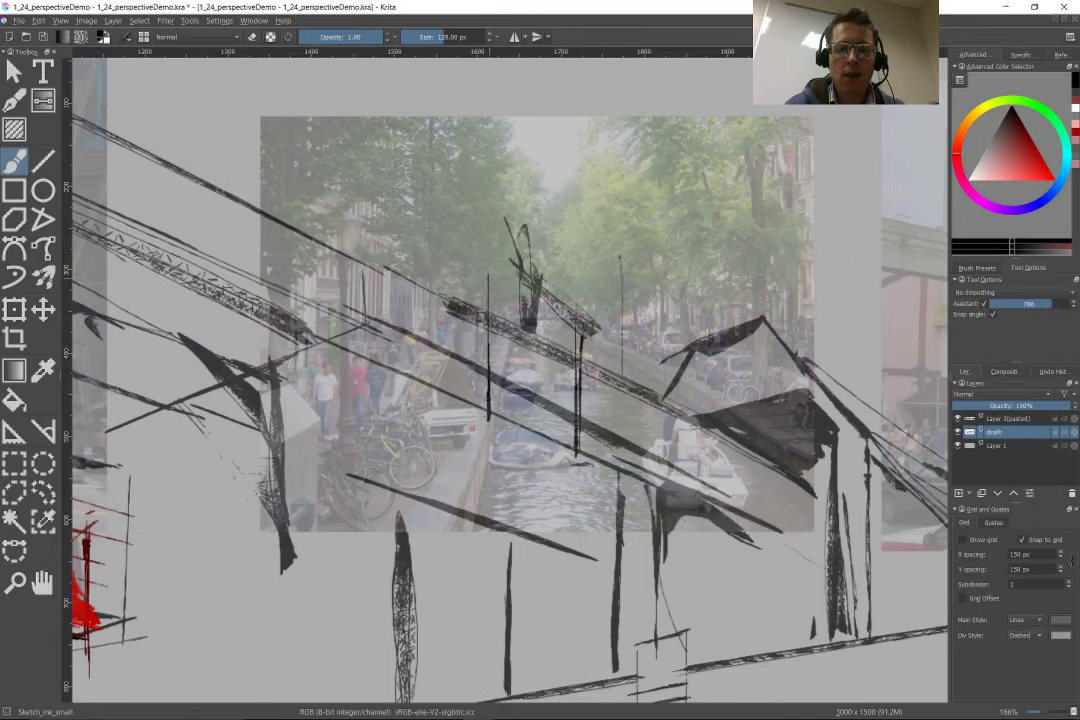
left_click_drag(484, 420, 483, 256)
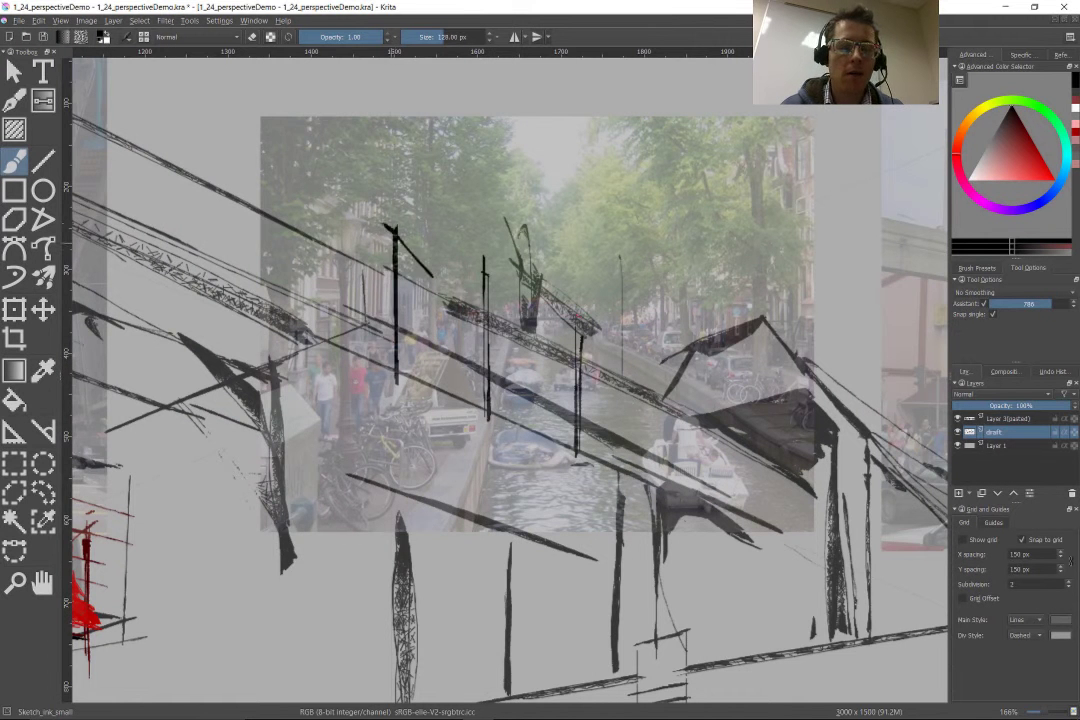
left_click_drag(253, 304, 384, 396)
left_click_drag(437, 288, 577, 306)
Step: Draw a short dark straight line on the canopy with the Line tool
left_click_drag(513, 560, 403, 465)
scroll(403, 465, "down", 5)
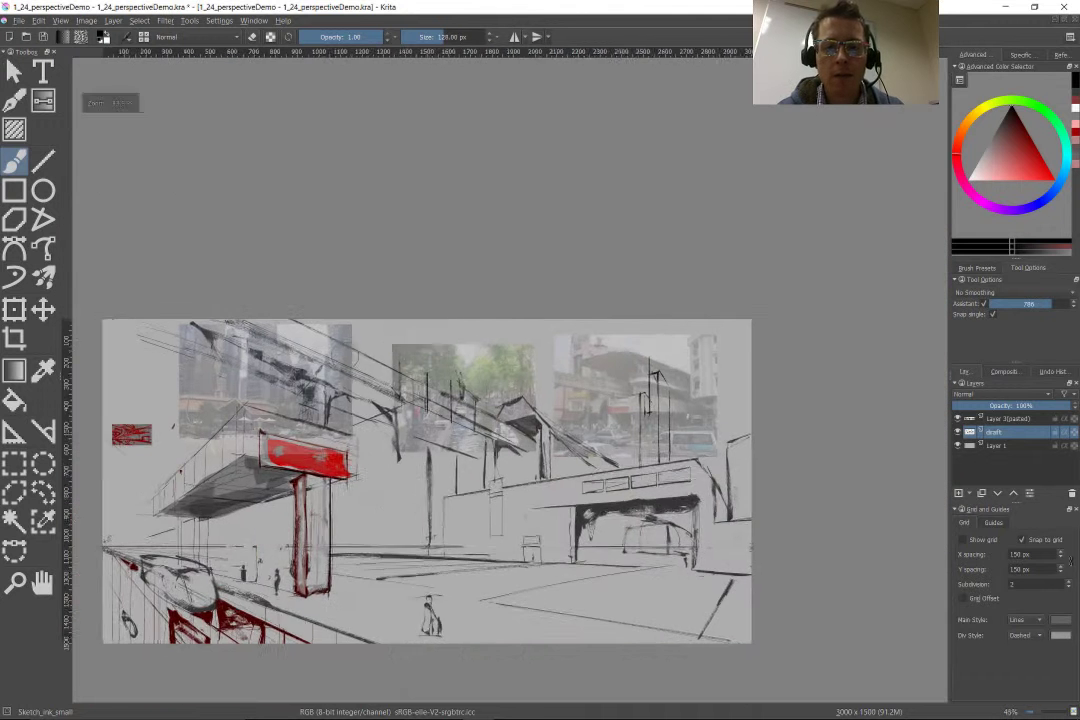
scroll(393, 503, "up", 1)
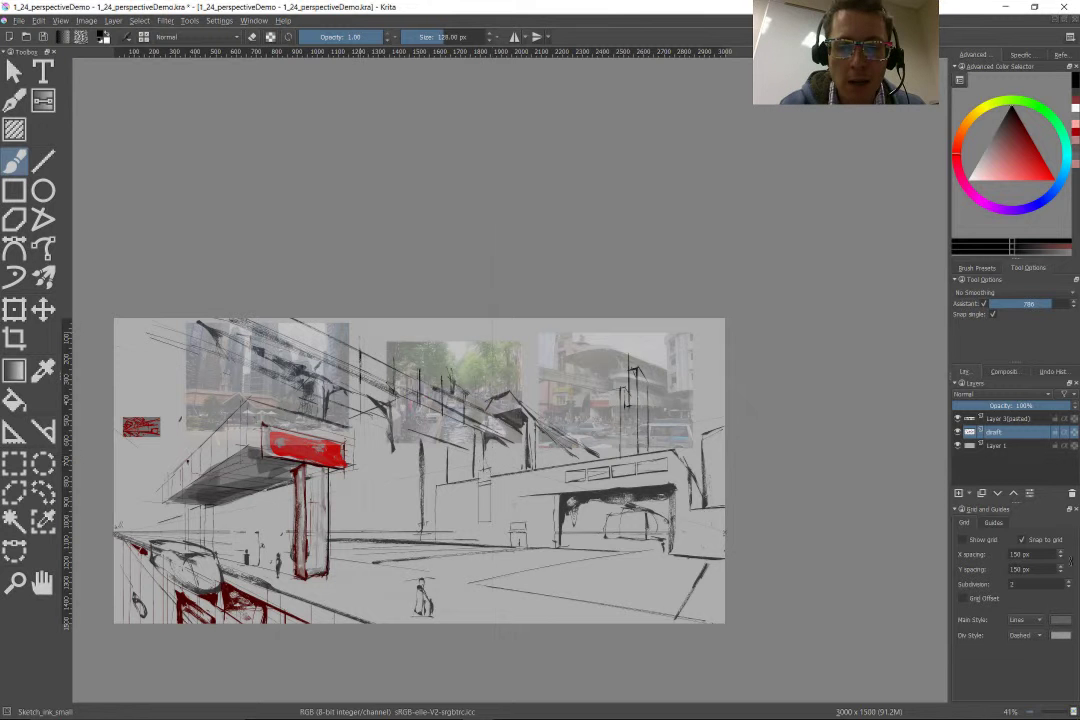
scroll(178, 205, "up", 3)
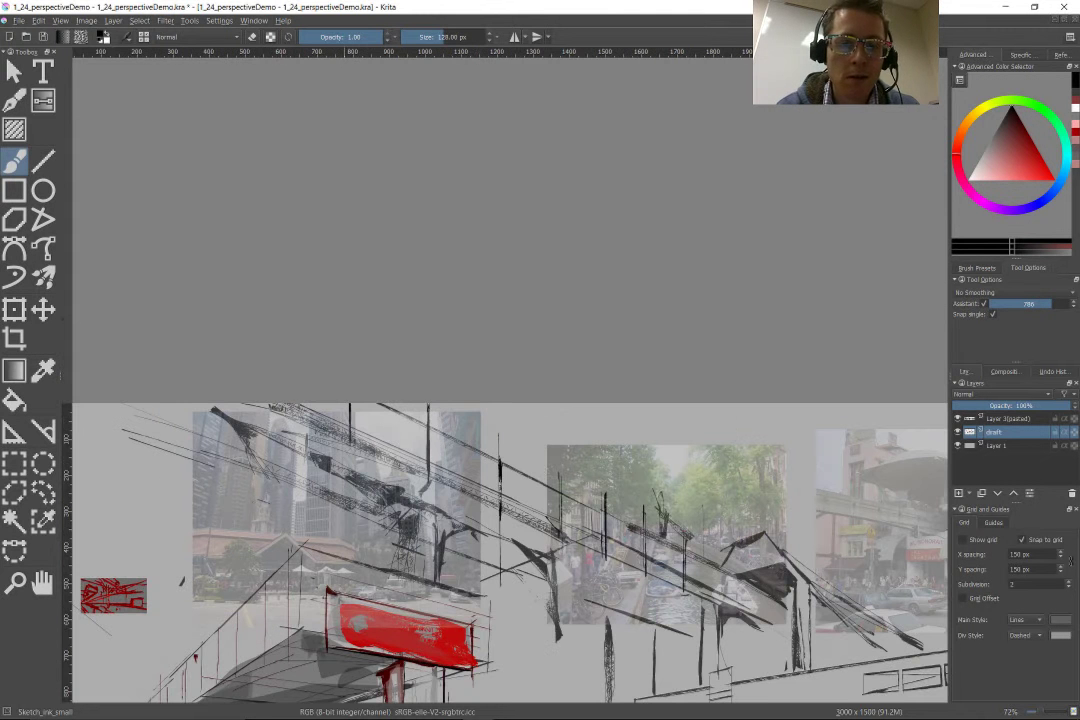
scroll(598, 505, "down", 3)
scroll(492, 410, "up", 4)
key("v")
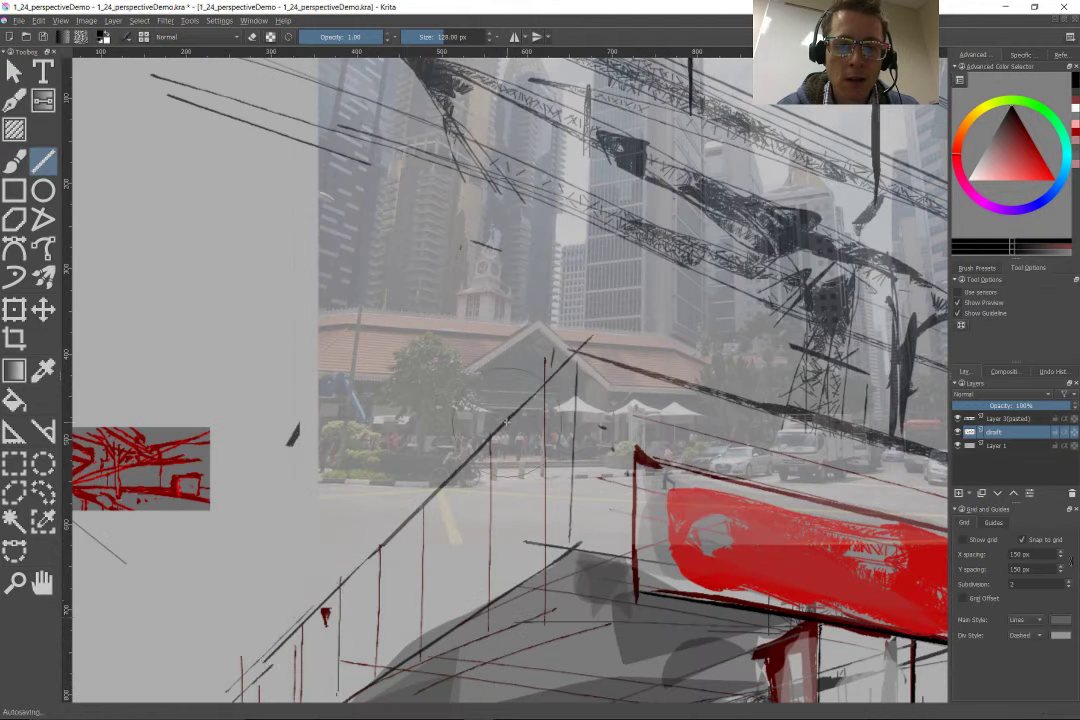
mouse_move(306, 580)
left_mouse_down()
mouse_move(291, 629)
mouse_move(497, 403)
left_mouse_up()
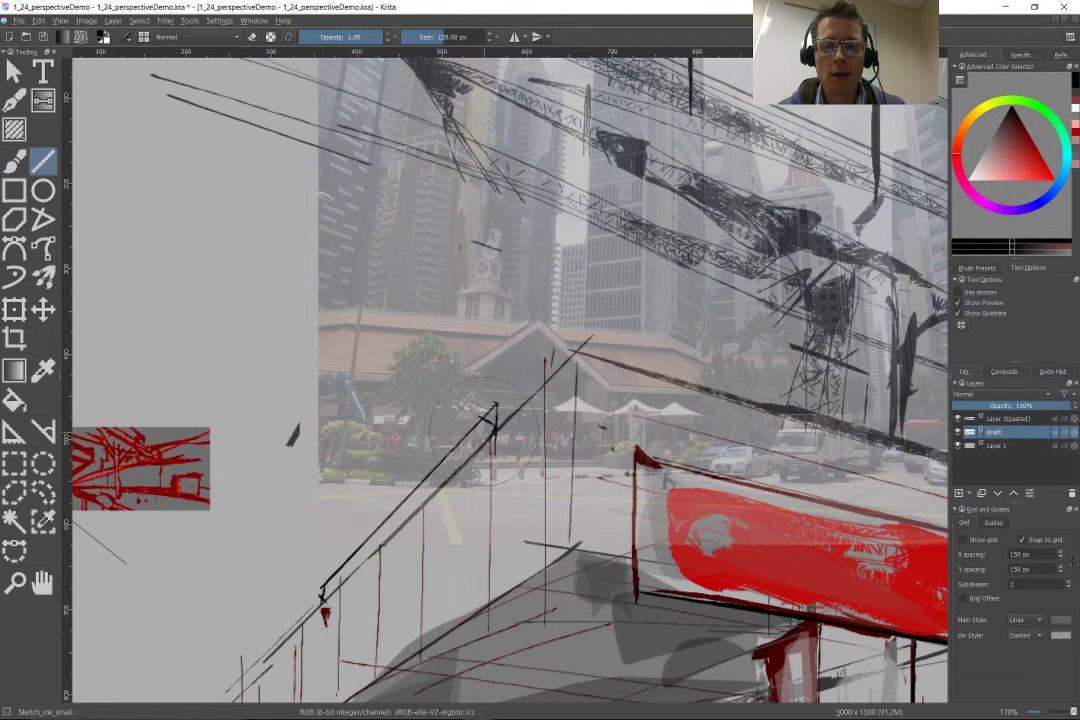
Step: Ink the billboard's left edge and a line left of the overhang, undoing the stray stroke
scroll(465, 285, "up", 2)
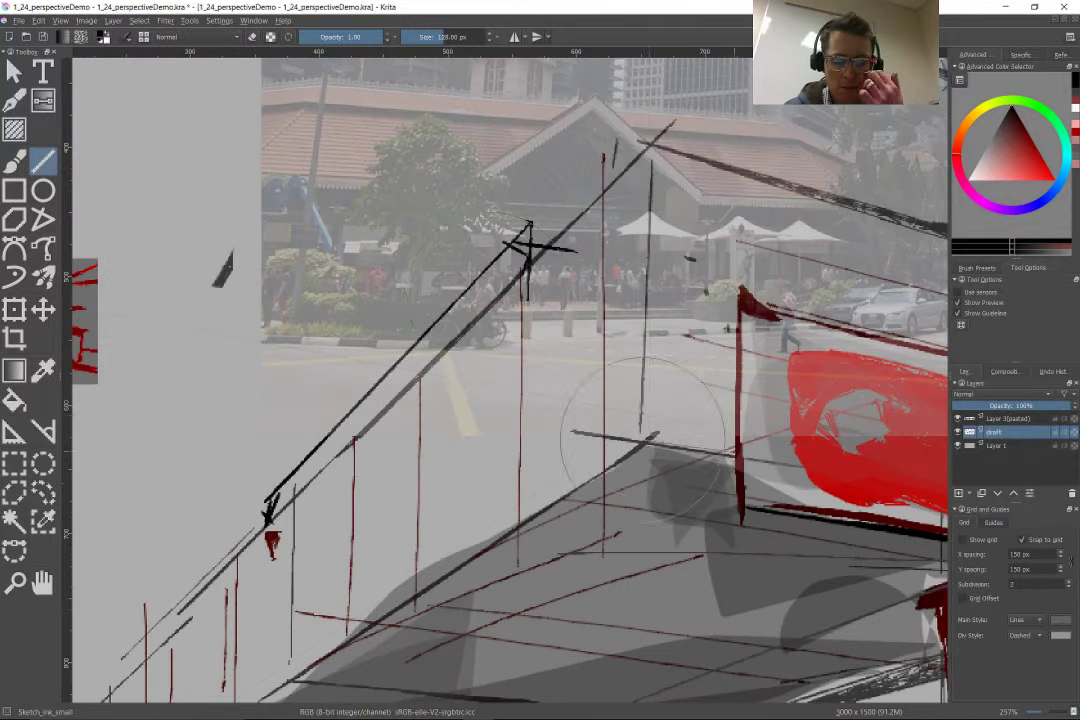
key("b")
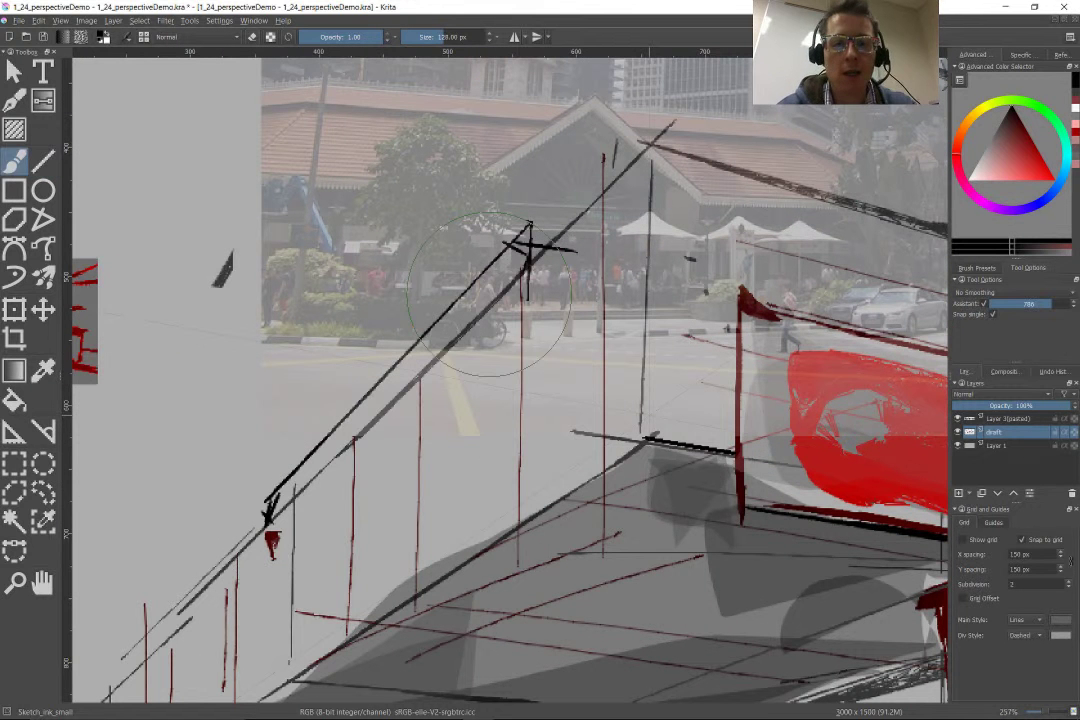
left_click_drag(734, 512, 731, 308)
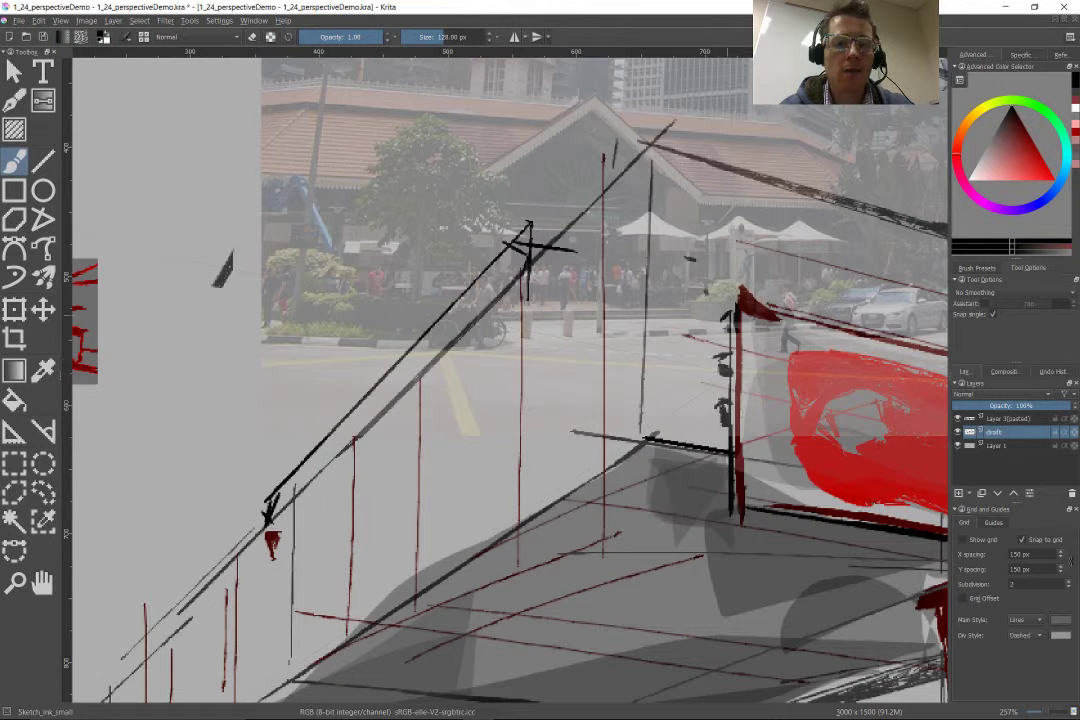
left_click_drag(690, 450, 290, 510)
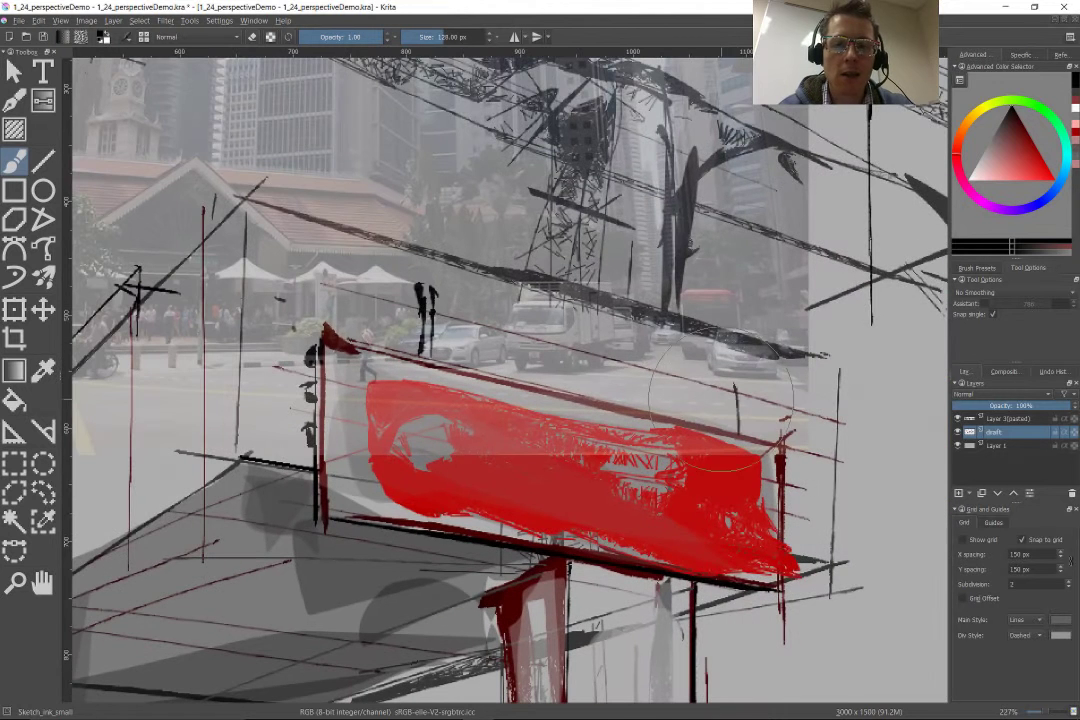
scroll(440, 300, "down", 5)
scroll(440, 300, "up", 1)
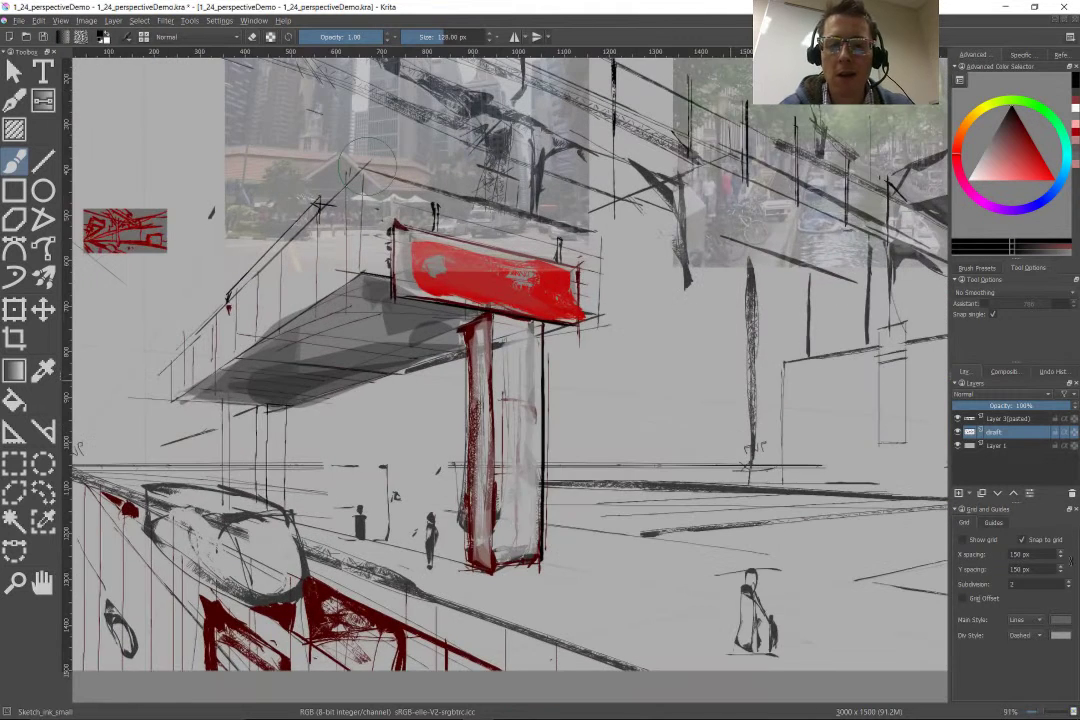
left_click_drag(110, 269, 305, 296)
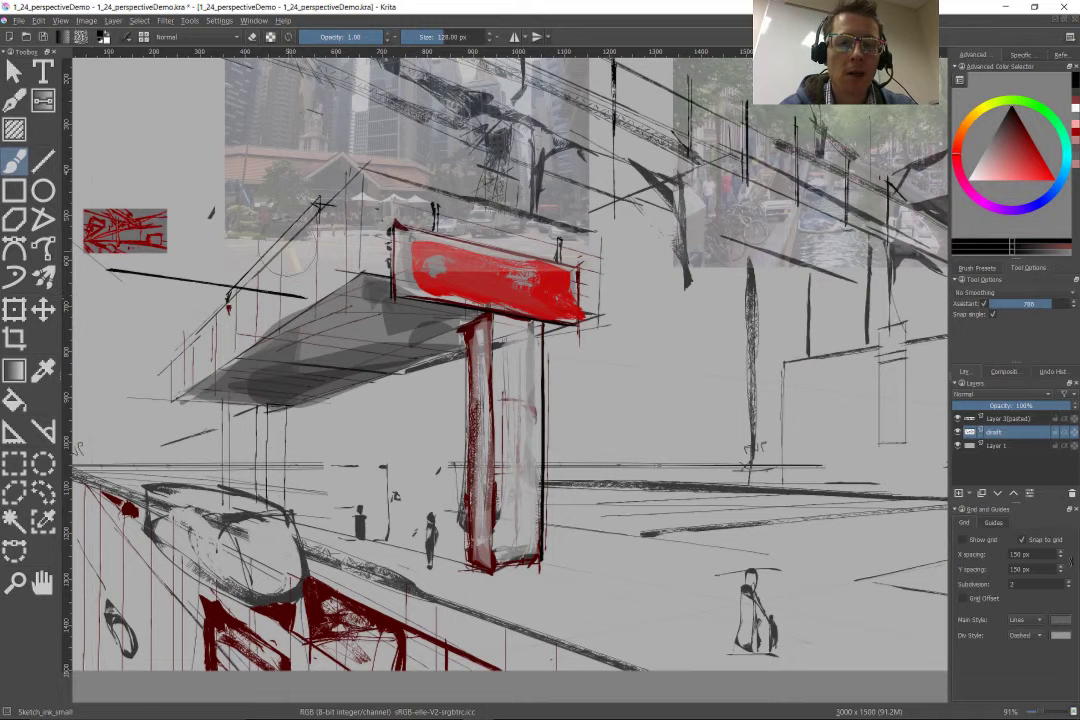
key("ctrl+z")
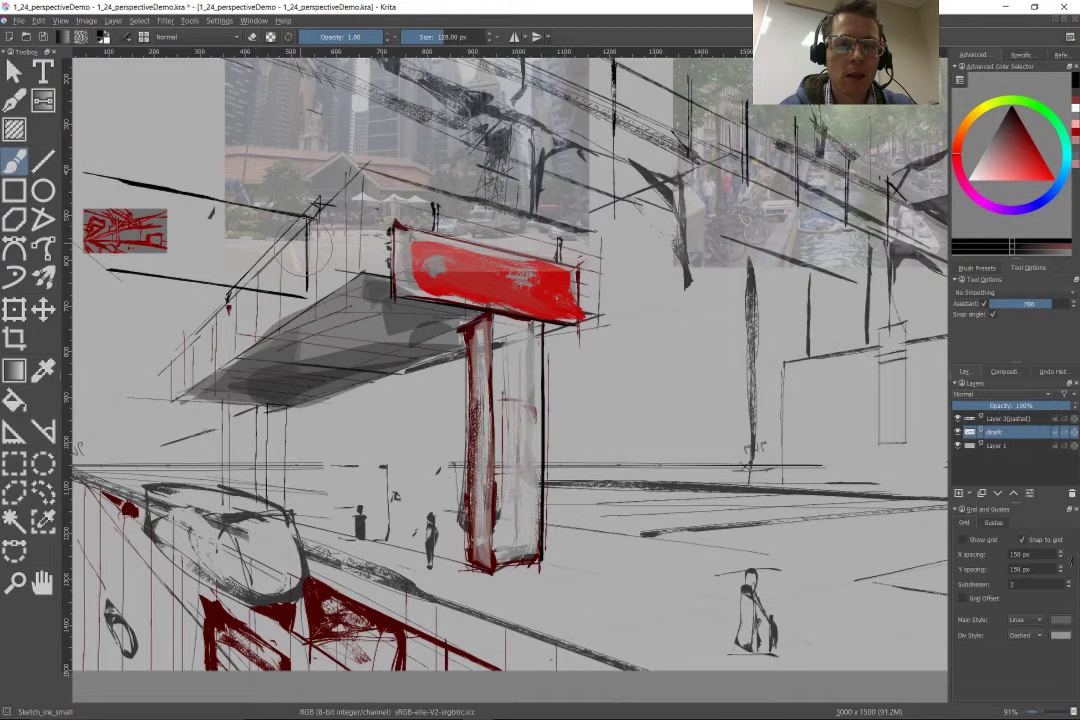
key("alt+tab")
Step: Image-search 'seatac walkway' then 'seatac arrivals' and preview the Frontier/JetBlue arrivals sign photo
left_click(447, 707)
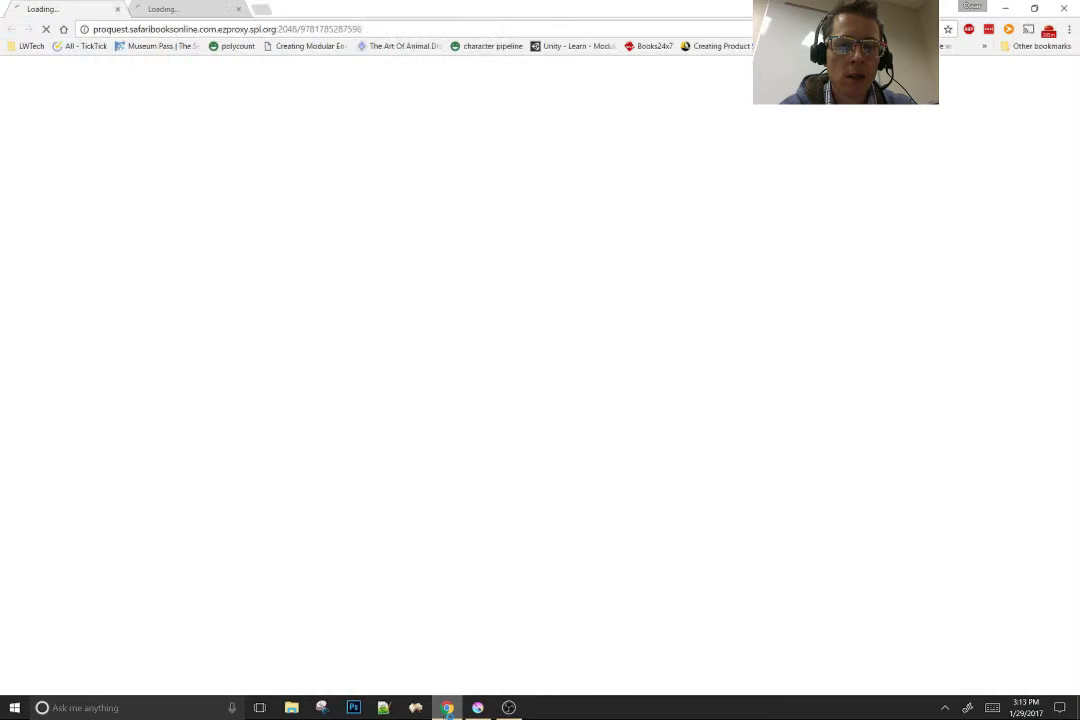
key("ctrl+t")
type("seatac walkway")
key("Return")
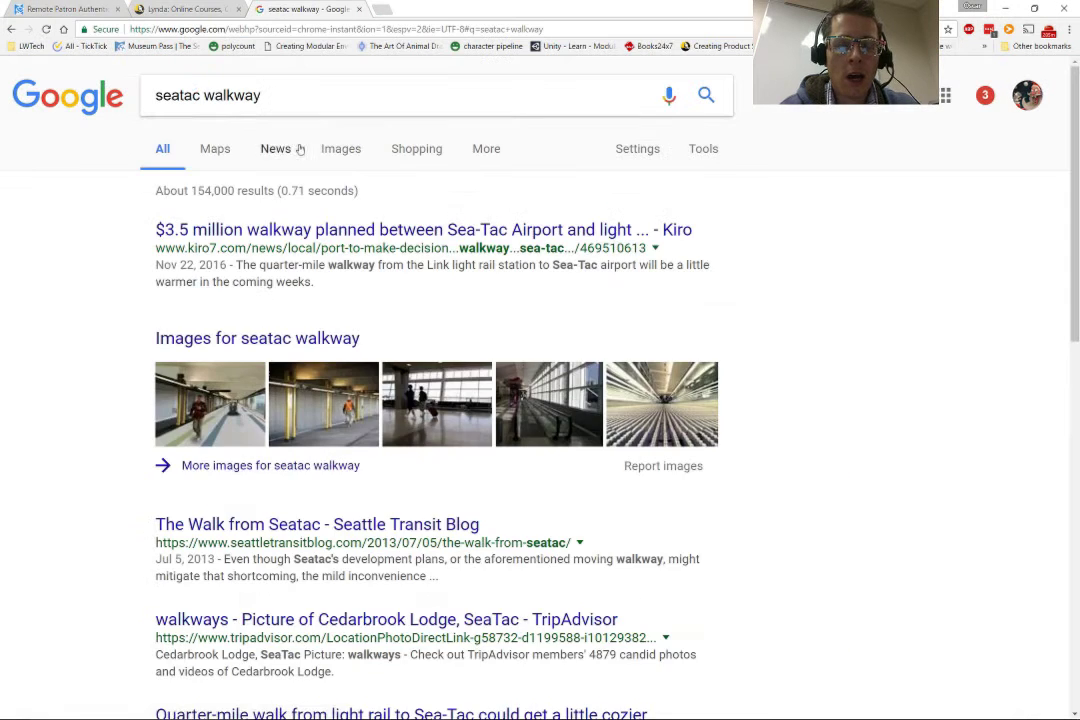
left_click(330, 147)
double_click(236, 95)
type("arrivals")
key("Return")
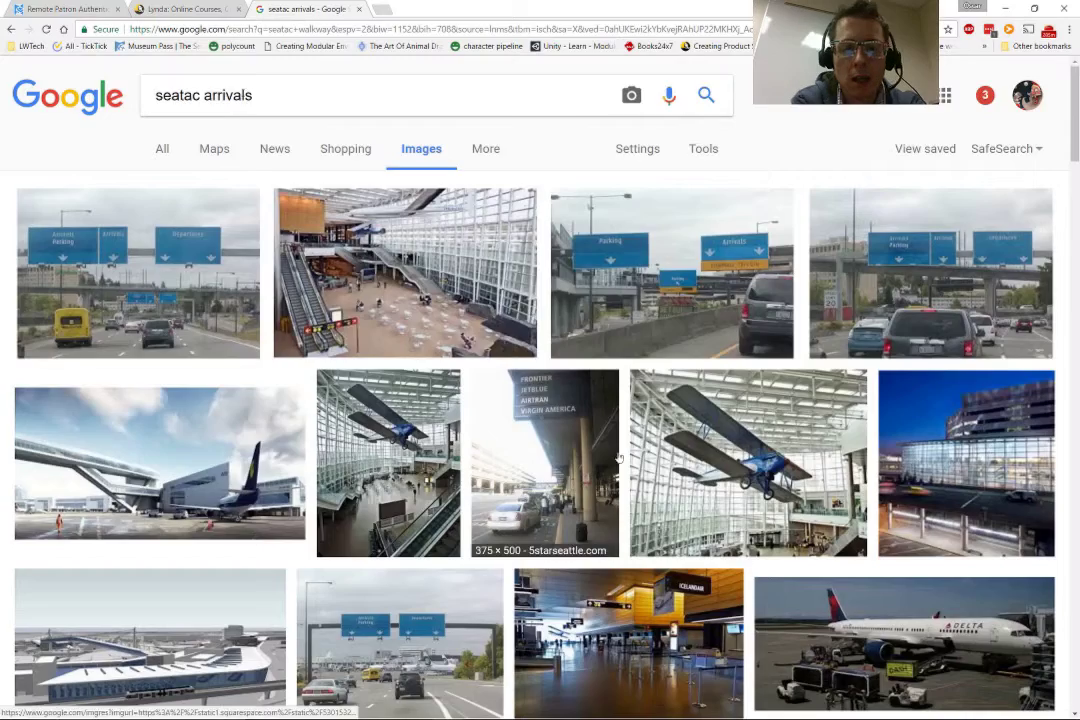
left_click(513, 448)
Step: Search images for 'seatac pickup', view a limo photo full size, and return to Krita
key("alt+tab")
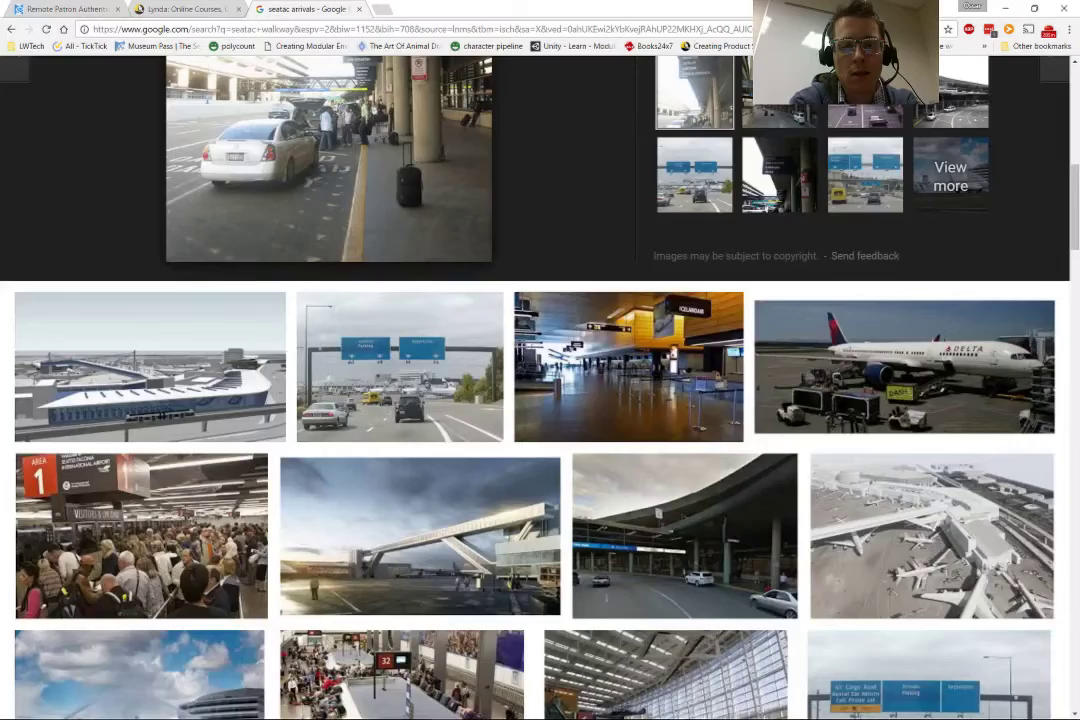
scroll(455, 360, "down", 5)
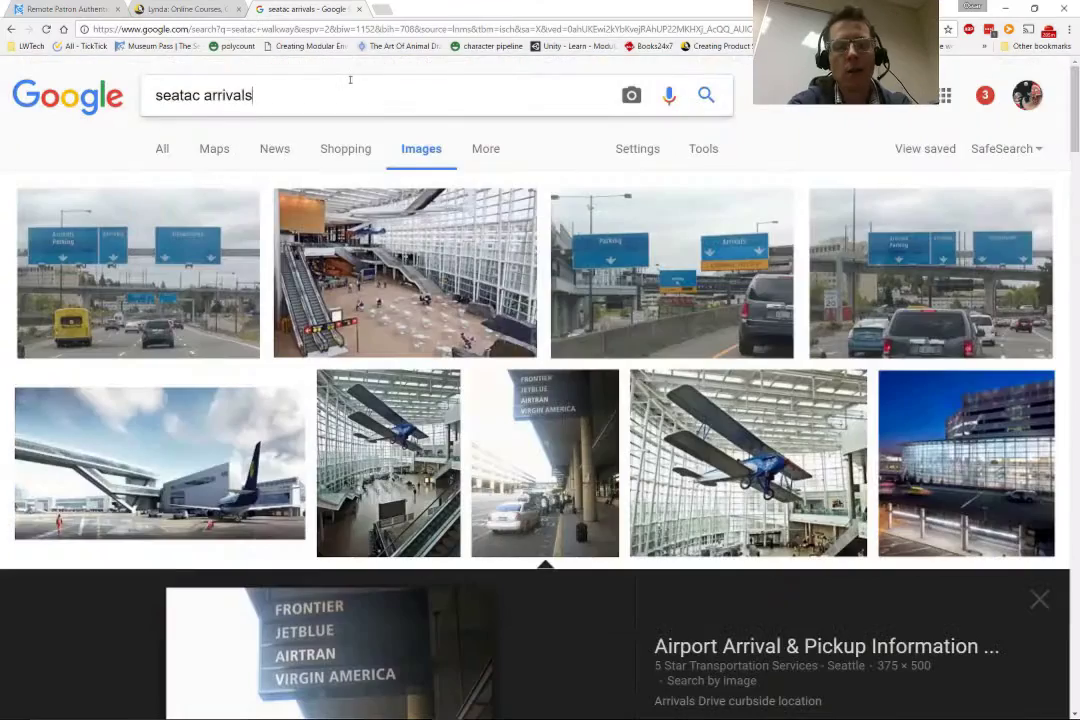
type("pickup")
key("Return")
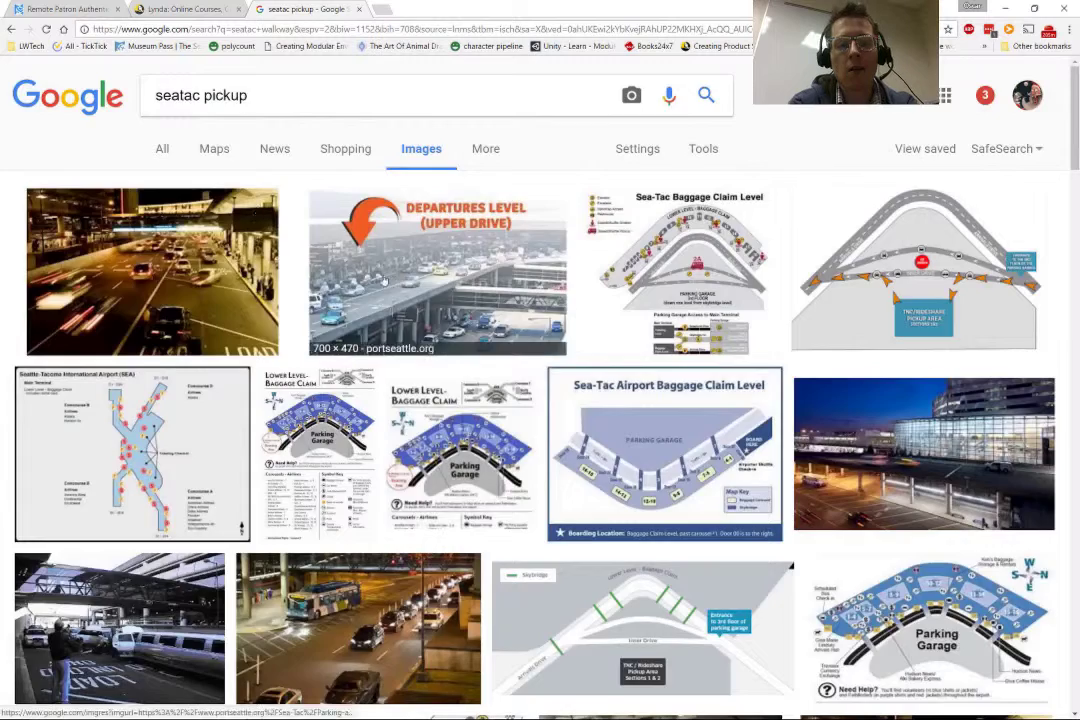
scroll(120, 240, "down", 4)
left_click(120, 240)
left_click(761, 375)
scroll(101, 154, "up", 5)
key("alt+Tab")
scroll(533, 313, "up", 1)
Step: Draw perspective lines beside the overhang and a zigzag truss along the walkway
mouse_move(650, 338)
left_mouse_down()
mouse_move(555, 400)
mouse_move(243, 363)
left_mouse_up()
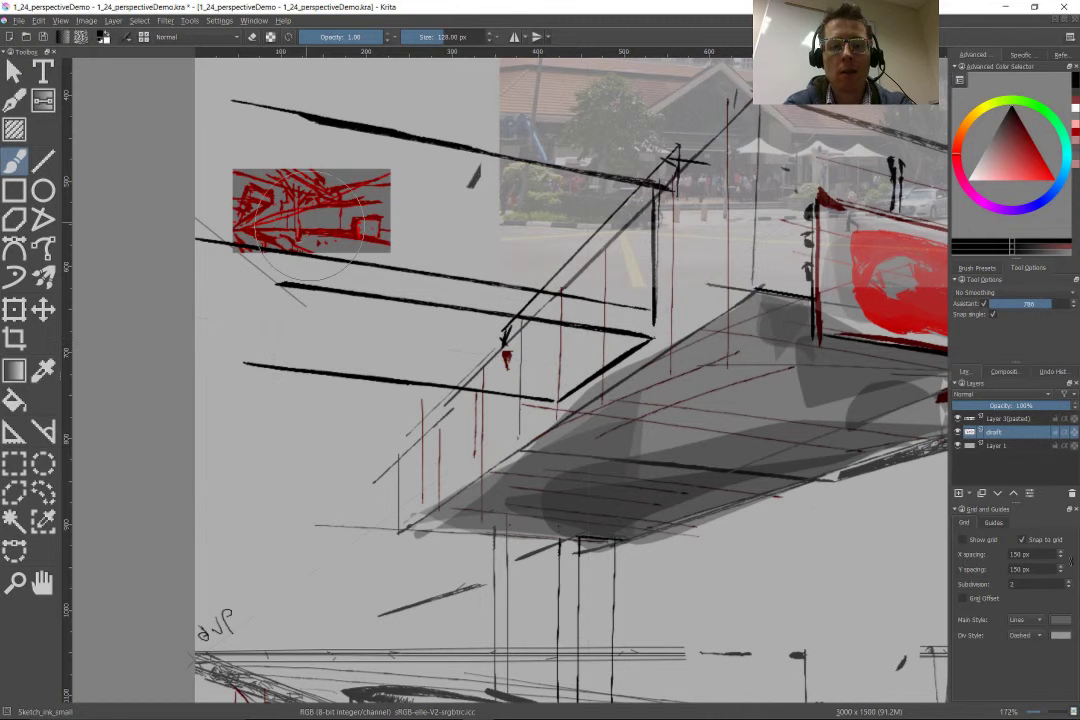
left_click_drag(645, 225, 218, 150)
left_click(42, 160)
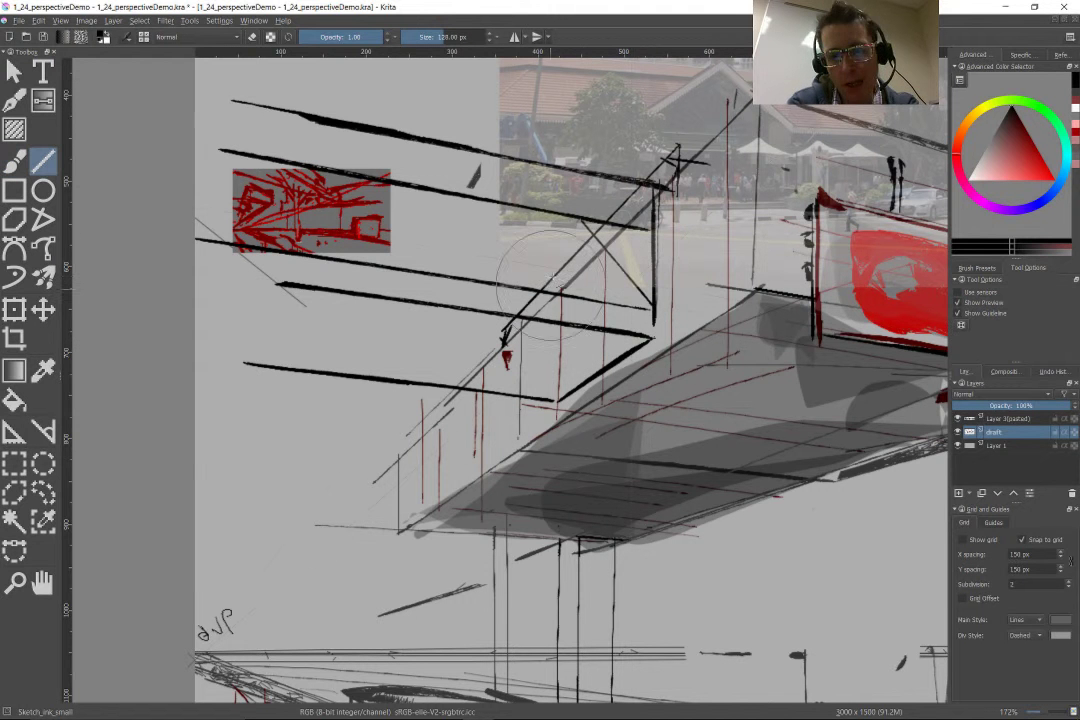
mouse_move(557, 283)
left_mouse_down()
mouse_move(490, 278)
mouse_move(415, 186)
mouse_move(336, 213)
mouse_move(316, 250)
mouse_move(221, 148)
mouse_move(165, 193)
left_mouse_up()
mouse_move(222, 152)
left_mouse_down()
mouse_move(318, 253)
mouse_move(413, 195)
mouse_move(487, 272)
mouse_move(583, 222)
left_mouse_up()
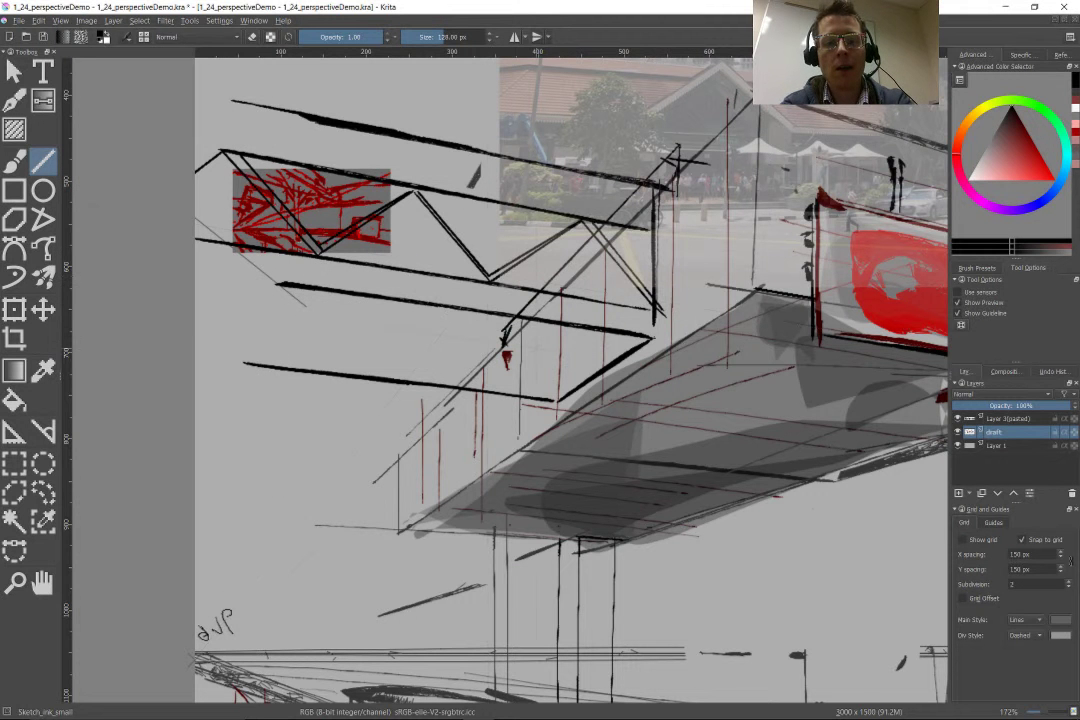
Step: Hatch the walkway underside with diagonal strokes and ink a vertical post above its roof
key("b")
left_click_drag(460, 395, 505, 335)
mouse_move(445, 390)
left_mouse_down()
mouse_move(490, 330)
mouse_move(470, 325)
left_mouse_up()
left_click_drag(405, 378, 450, 318)
left_click_drag(385, 370, 425, 312)
left_click_drag(346, 370, 380, 305)
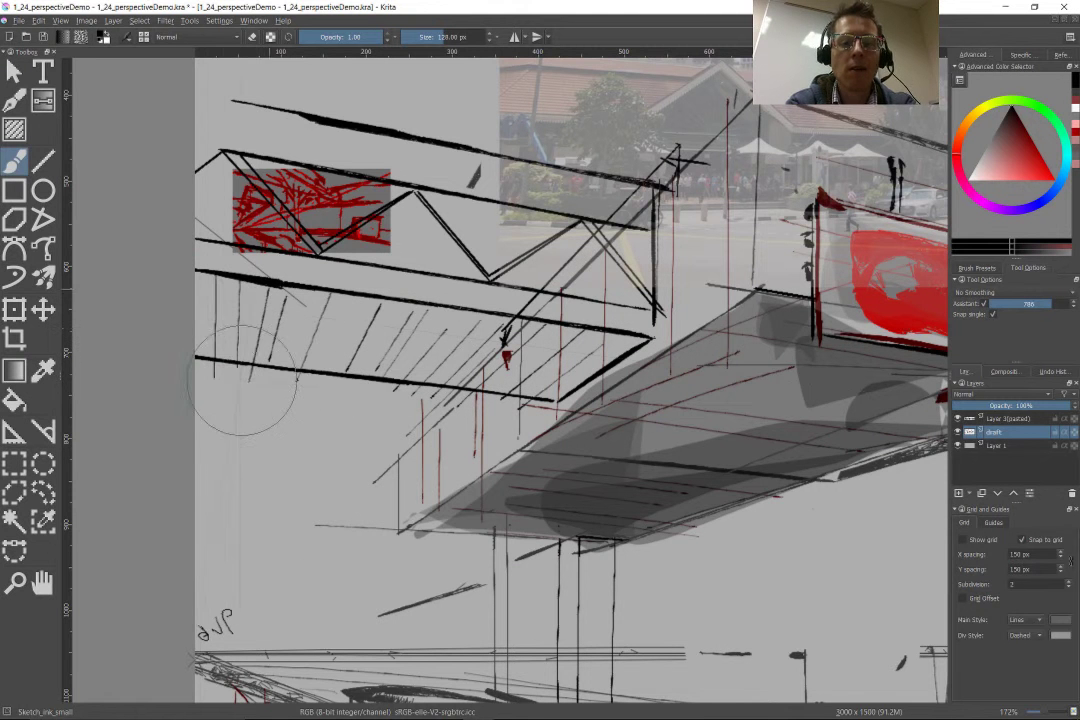
scroll(450, 330, "down", 4)
scroll(450, 320, "up", 4)
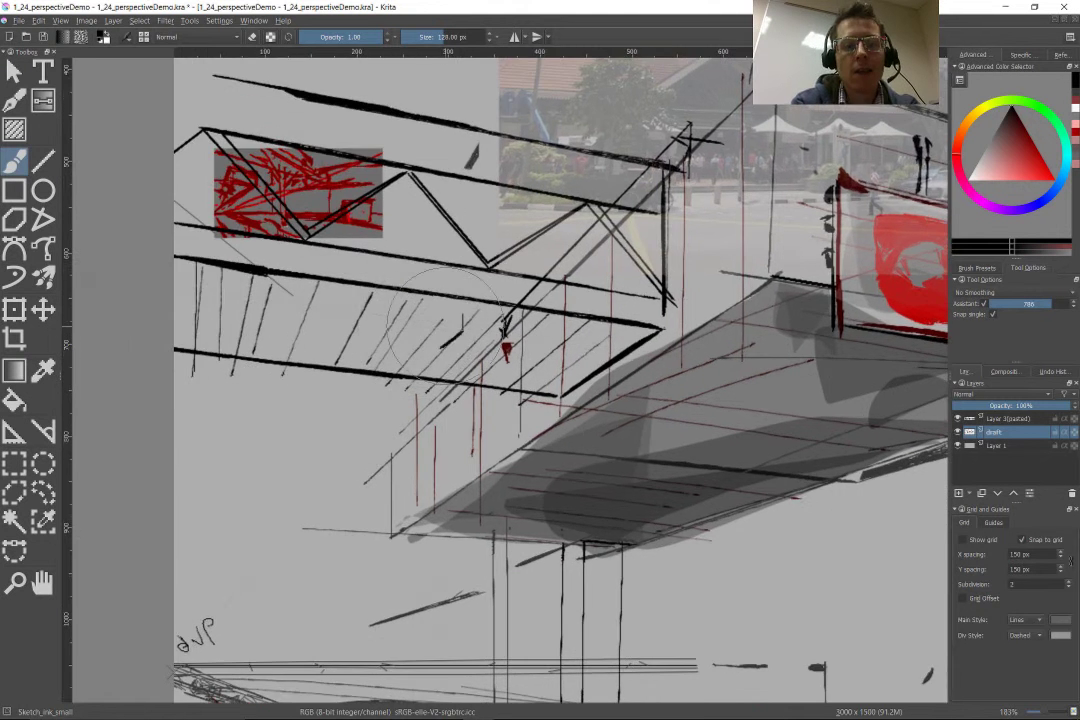
scroll(212, 429, "up", 5)
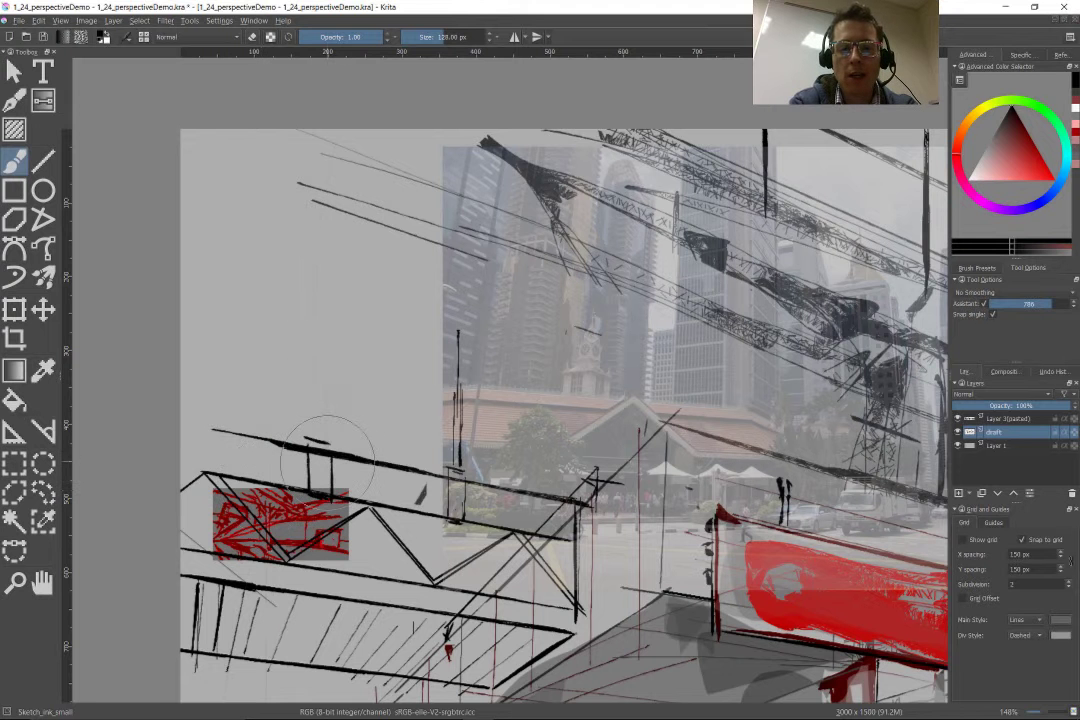
left_click_drag(323, 322, 324, 440)
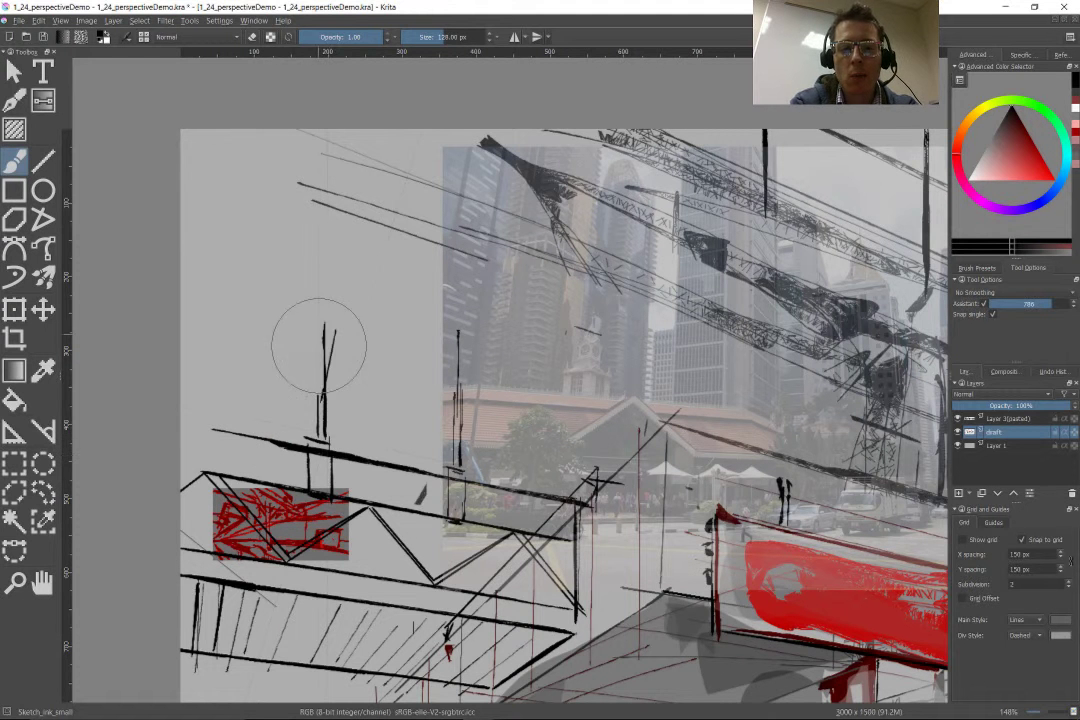
Step: Sketch a small box at the sign post's base, with a dark line along its bottom
scroll(313, 386, "down", 5)
scroll(313, 386, "down", 3)
scroll(435, 525, "up", 5)
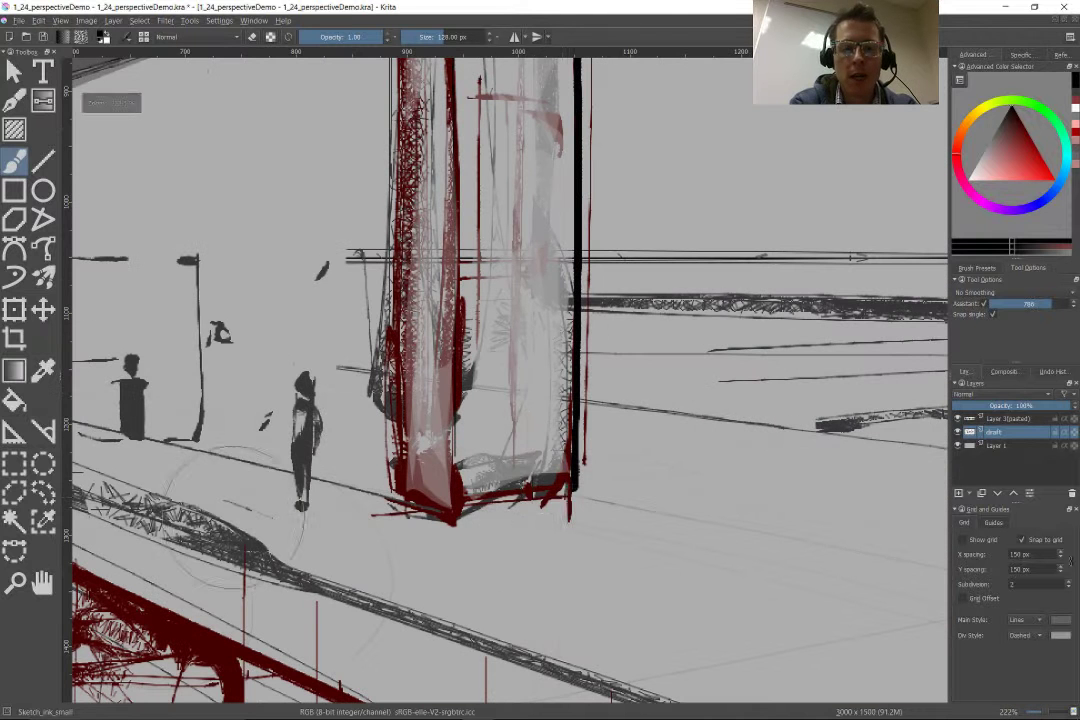
mouse_move(450, 470)
left_mouse_down()
mouse_move(530, 430)
mouse_move(530, 505)
left_mouse_up()
mouse_move(480, 345)
left_mouse_down()
mouse_move(505, 430)
mouse_move(560, 442)
mouse_move(556, 418)
mouse_move(556, 455)
left_mouse_up()
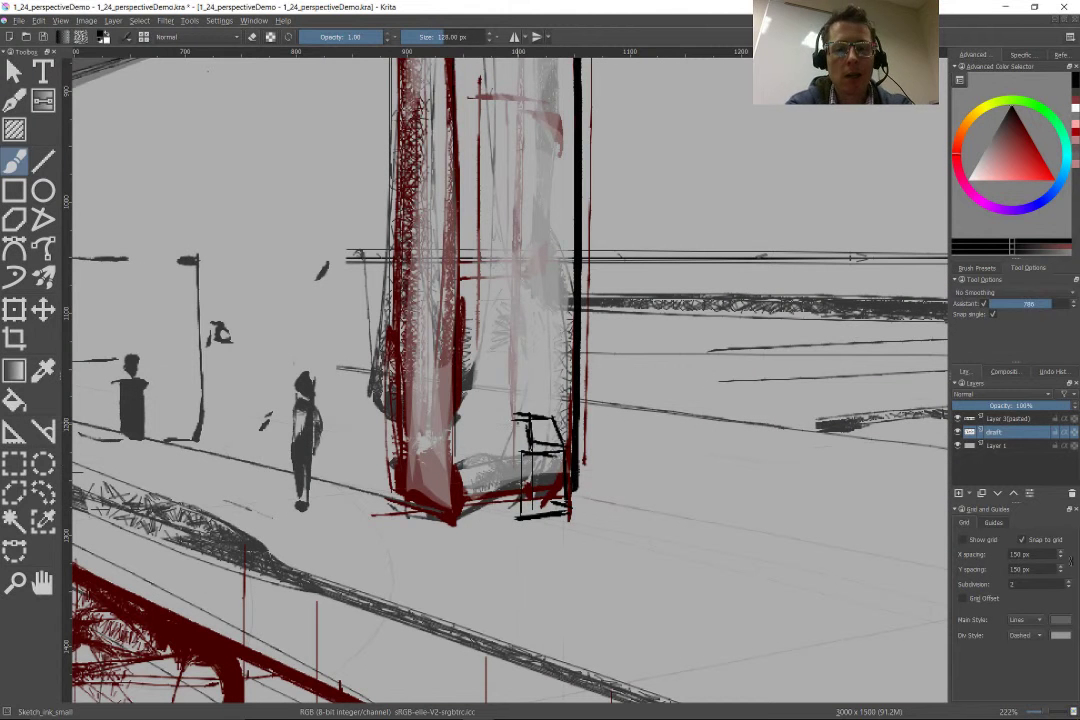
left_click_drag(510, 420, 510, 510)
left_click_drag(468, 500, 525, 515)
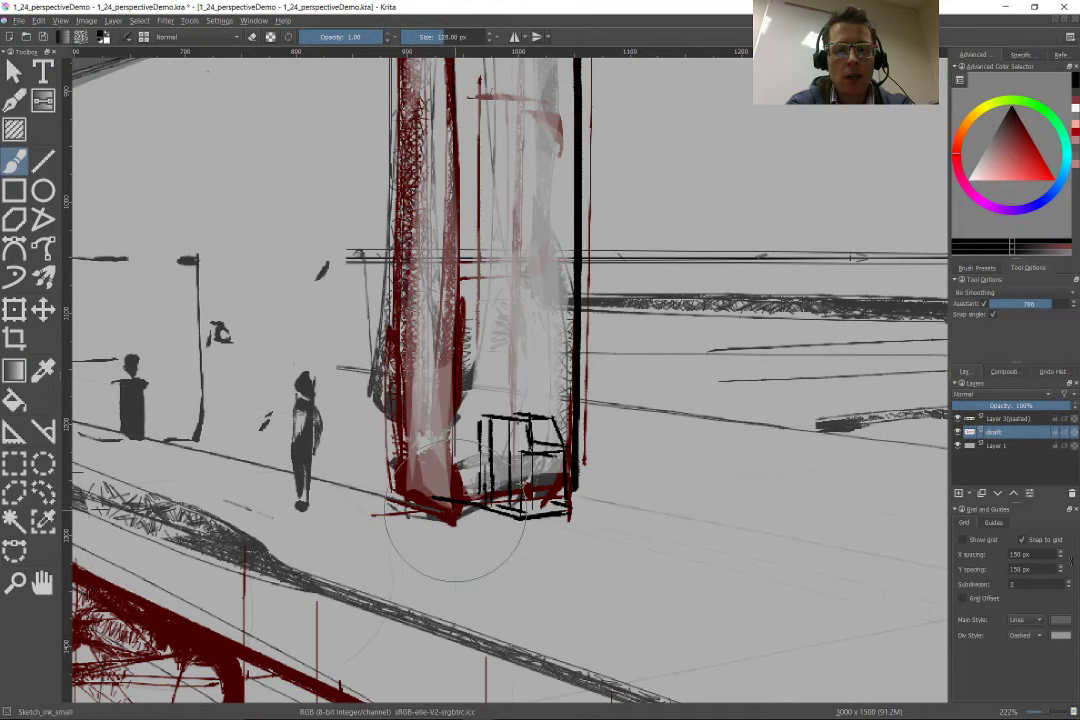
left_click_drag(390, 496, 455, 510)
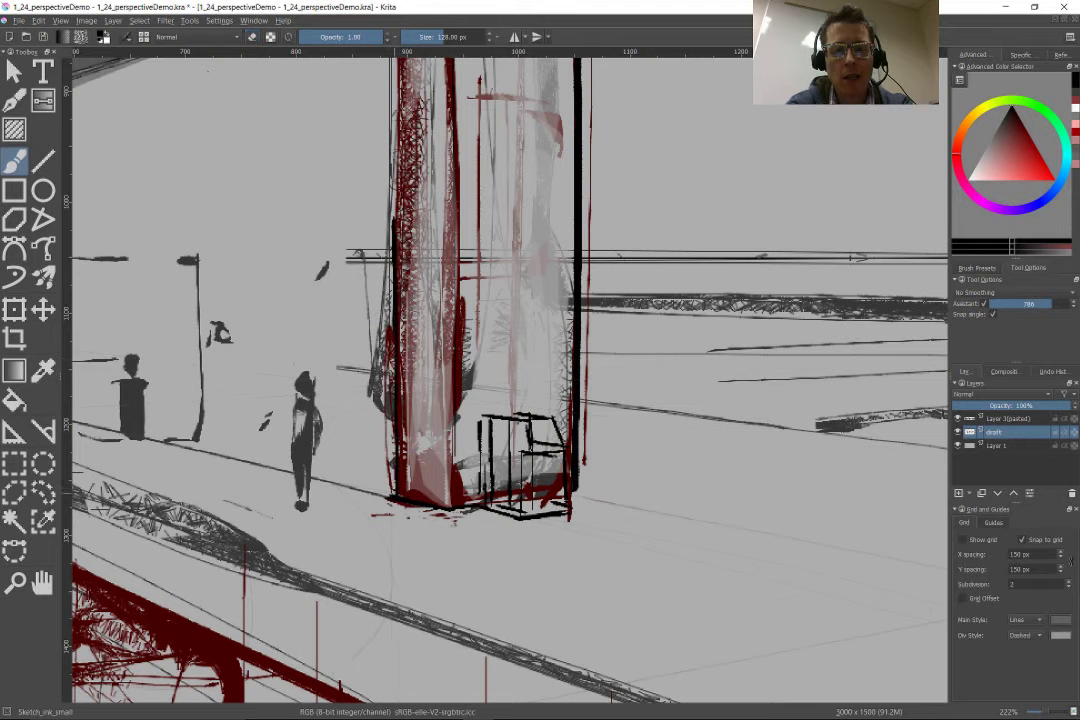
Step: Ink the sign post's left edge, smooth the column paint, and erase part of the cube's left edge
left_click_drag(398, 108, 398, 503)
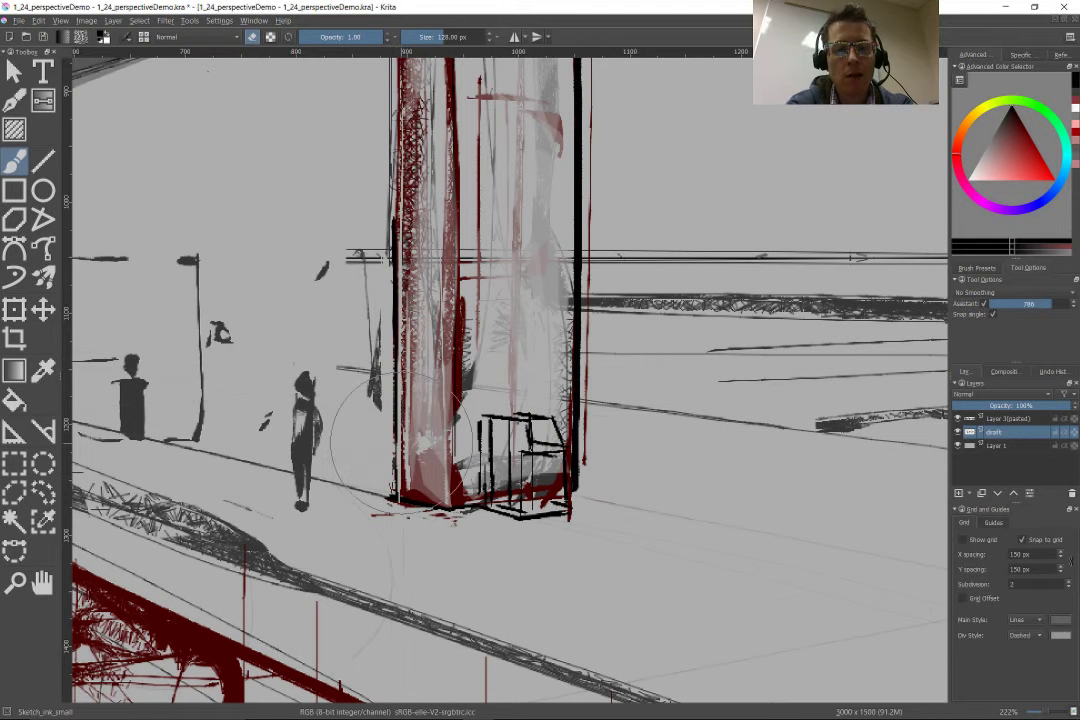
left_click_drag(425, 470, 425, 200)
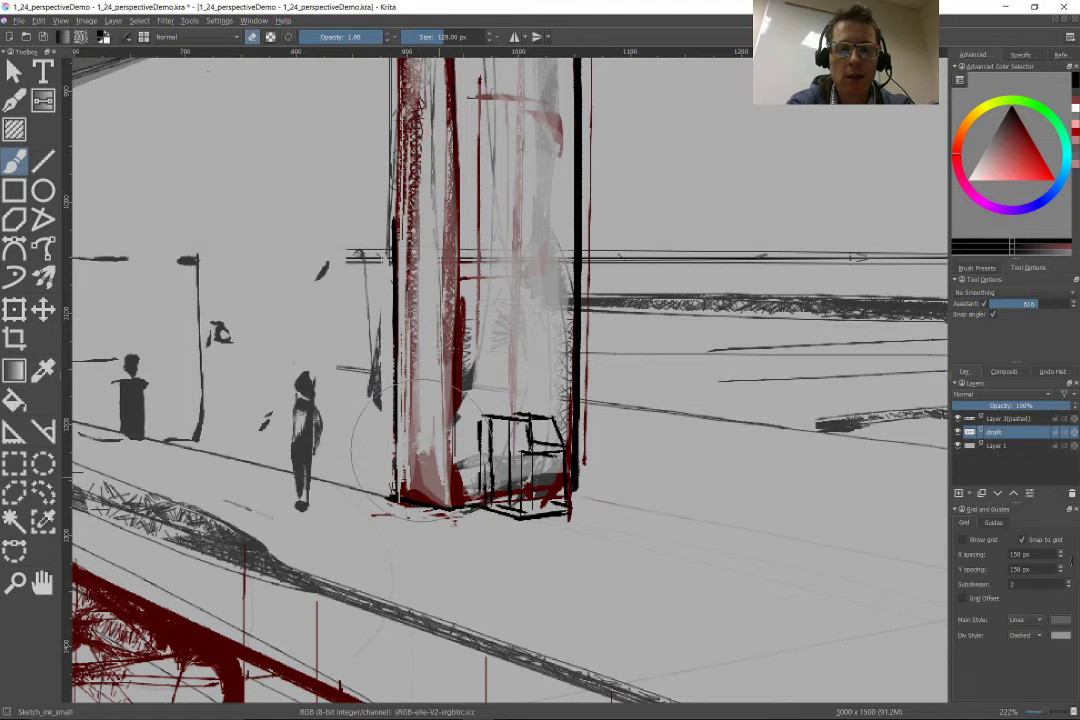
scroll(630, 489, "up", 3)
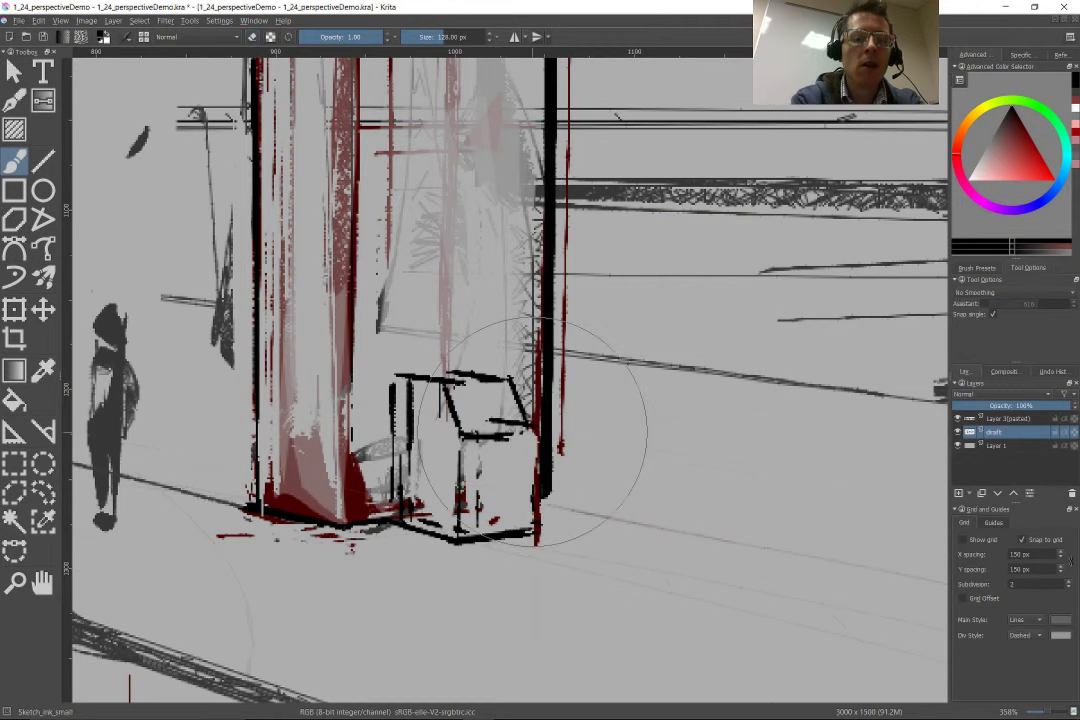
key("e")
left_click_drag(392, 380, 391, 525)
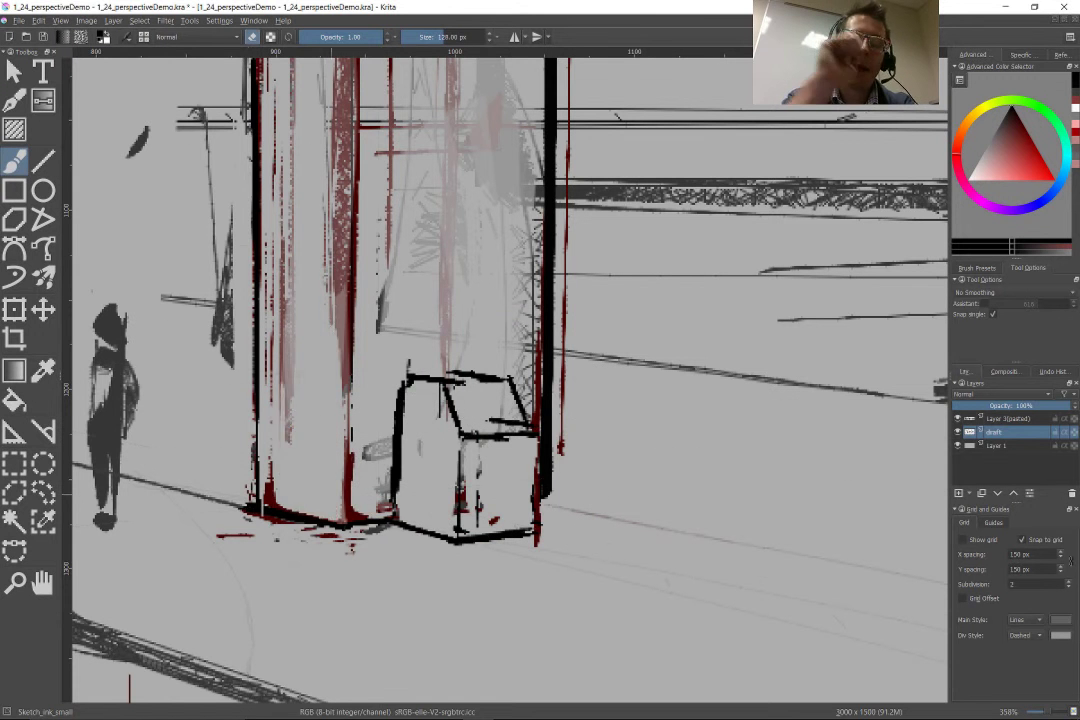
Step: Draw short diagonal lines and a dark stroke at the red pillar's base
scroll(510, 370, "down", 5)
scroll(510, 370, "up", 5)
scroll(615, 398, "down", 5)
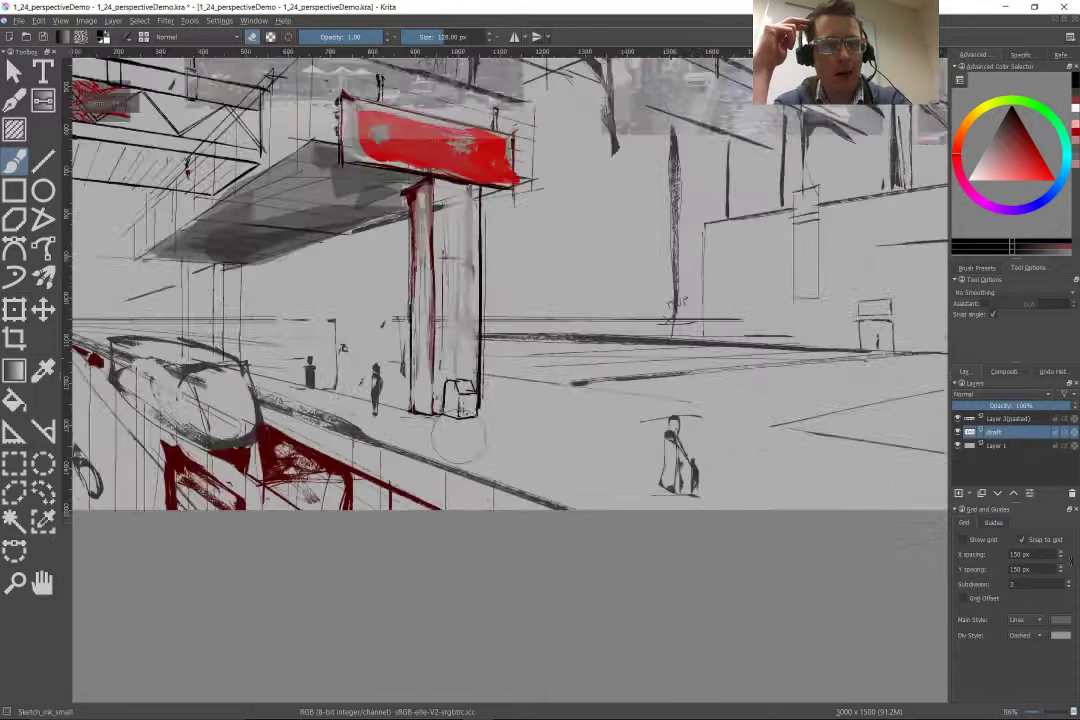
scroll(678, 470, "up", 5)
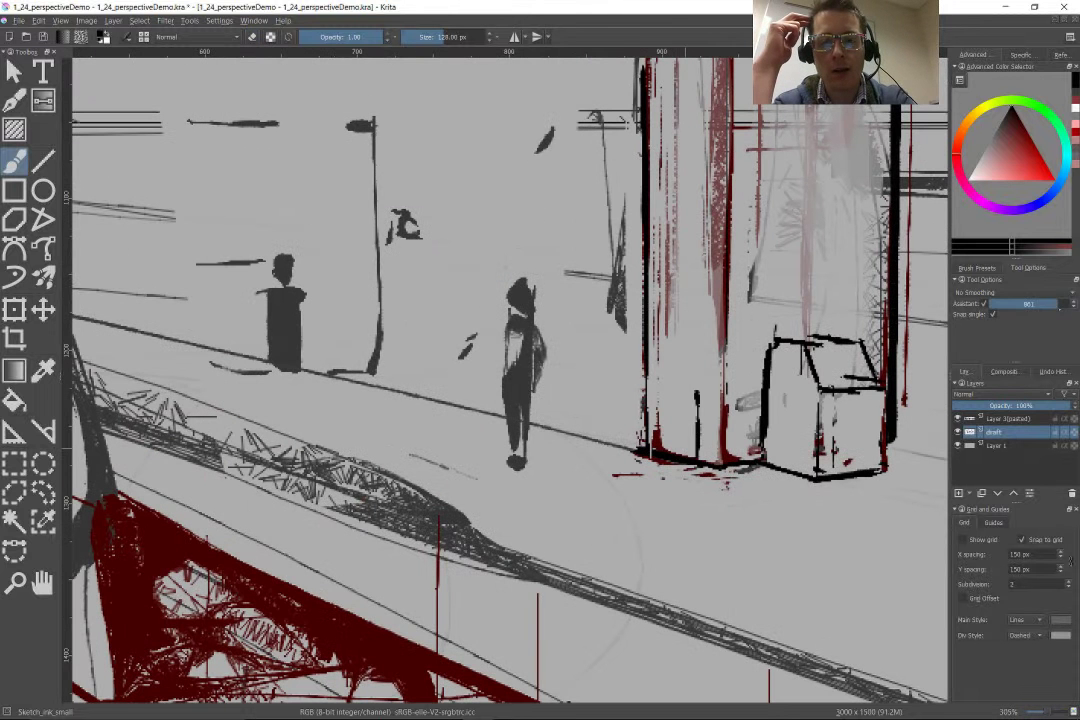
key("v")
left_click_drag(656, 458, 696, 400)
key("b")
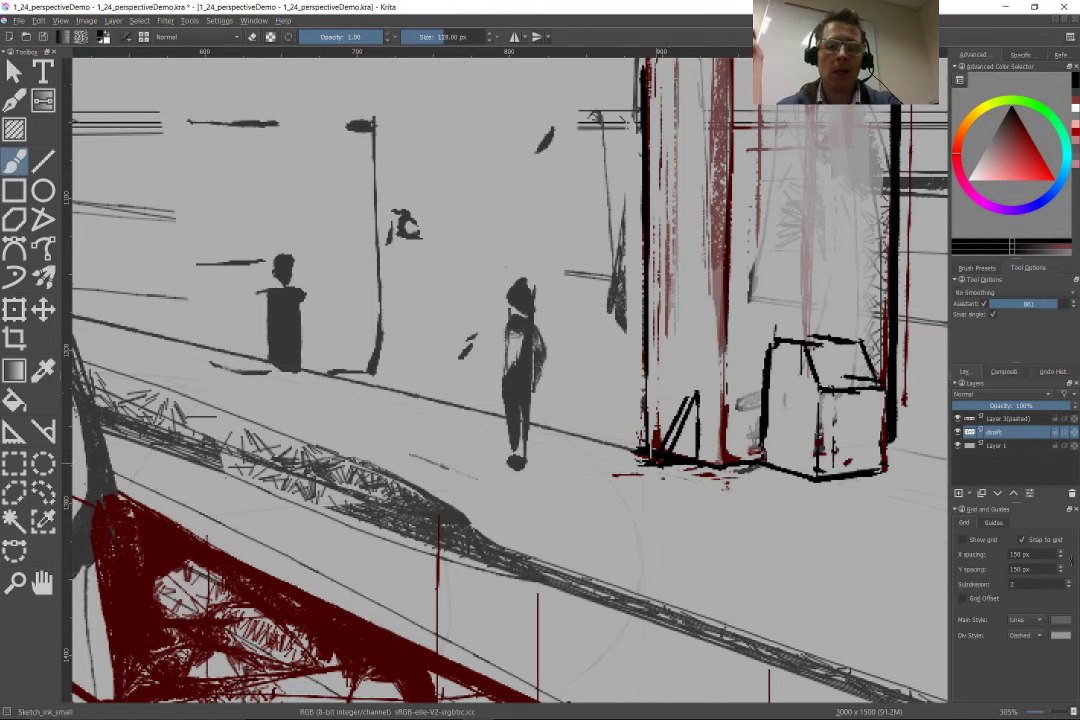
left_click_drag(660, 383, 700, 393)
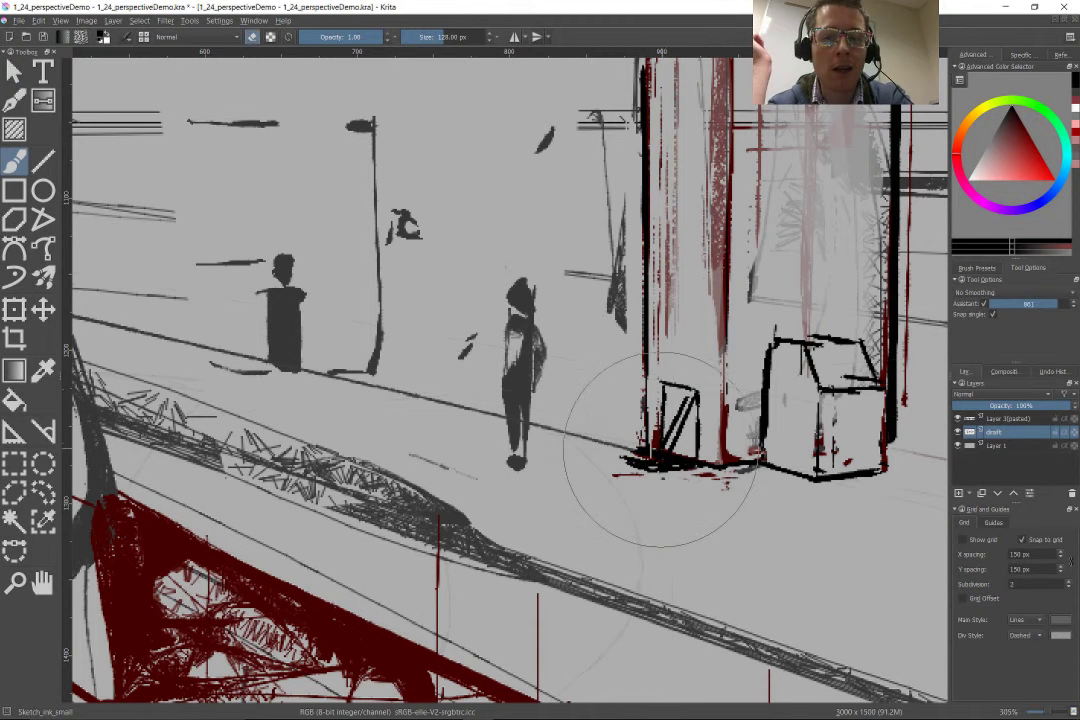
Step: Lower the Assistant magnetism in Tool Options to weaken perspective snapping
key("v")
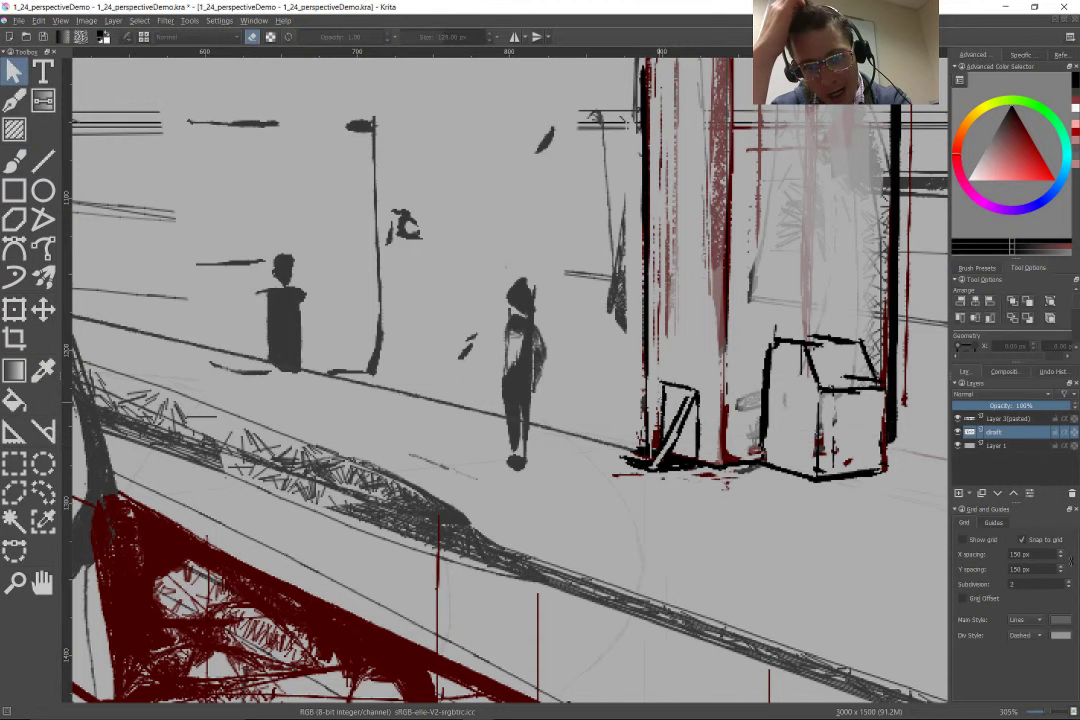
key("minus")
key("minus")
key("minus")
key("minus")
scroll(510, 300, "down", 4)
key("b")
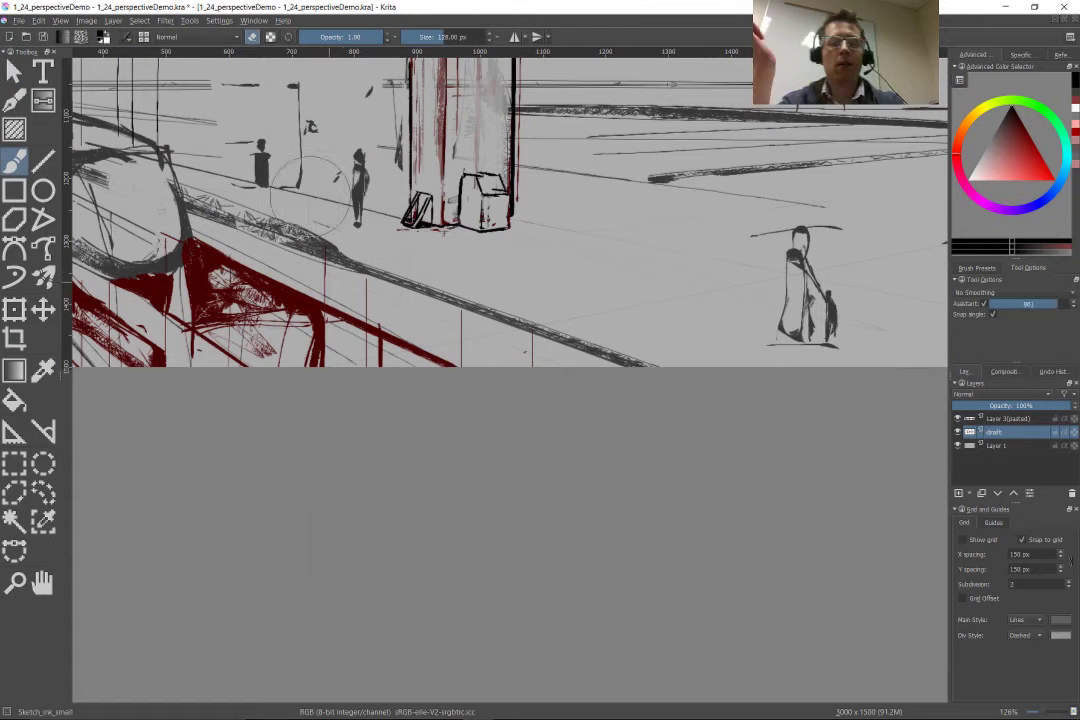
left_click_drag(1050, 303, 1020, 303)
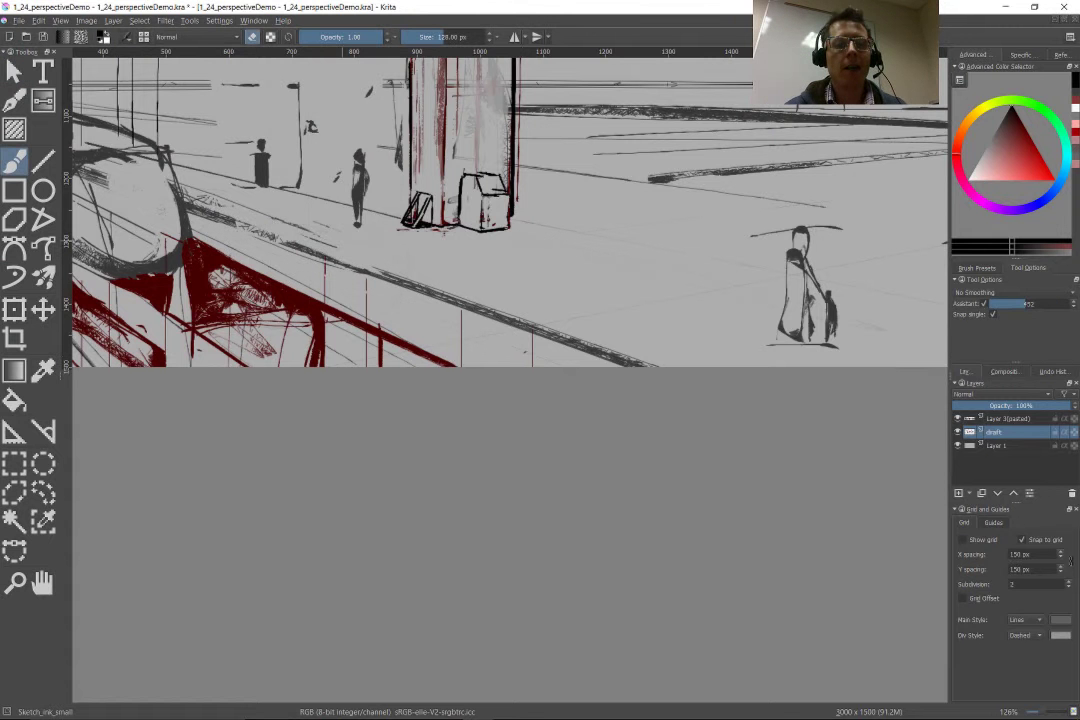
Step: Draw a straight panel edge on the building wall, then undo the stray stroke
scroll(386, 325, "down", 6)
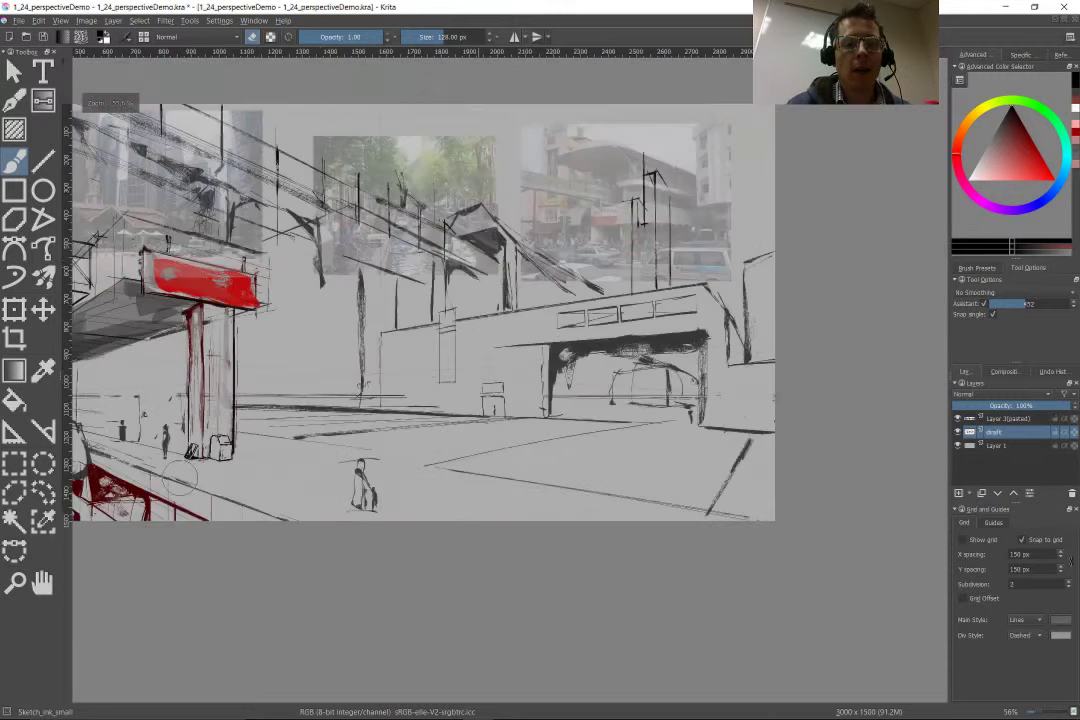
scroll(647, 550, "up", 8)
key("v")
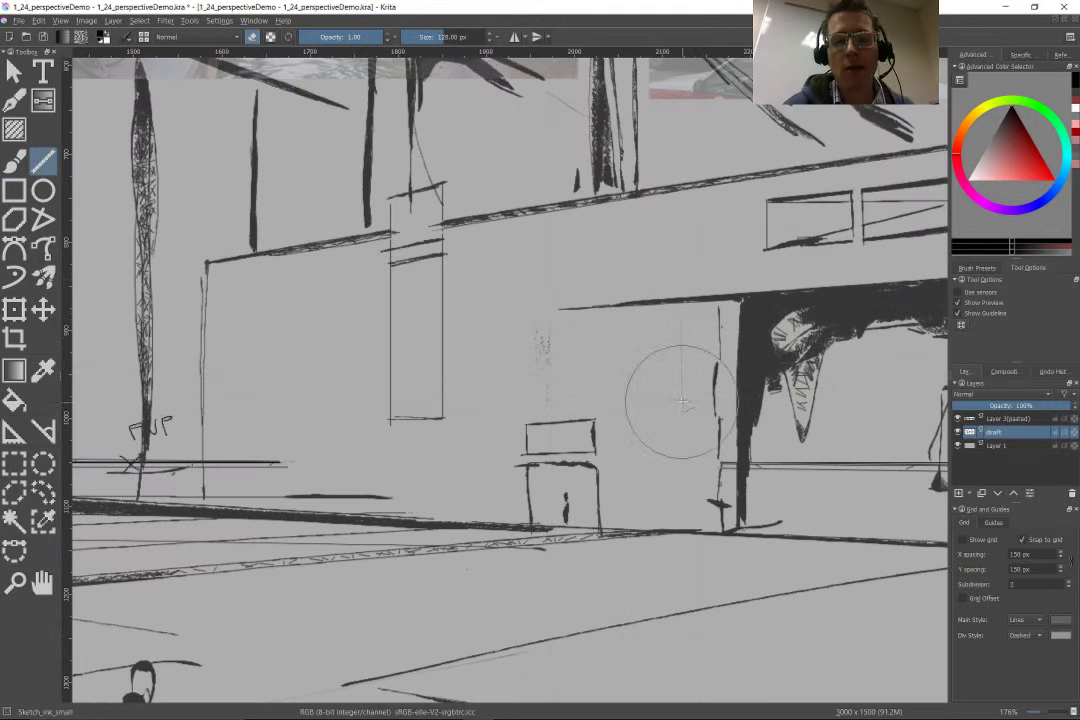
mouse_move(698, 318)
left_mouse_down()
mouse_move(689, 358)
mouse_move(555, 359)
mouse_move(515, 373)
mouse_move(510, 318)
mouse_move(656, 309)
mouse_move(686, 293)
left_mouse_up()
key("ctrl+z")
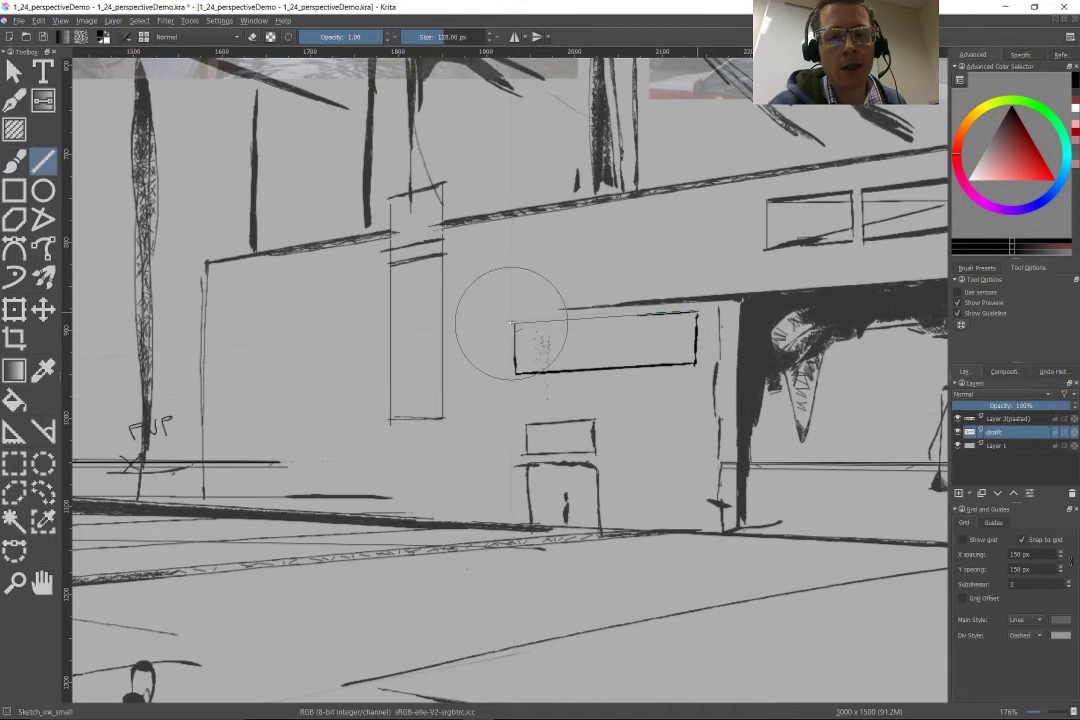
key("b")
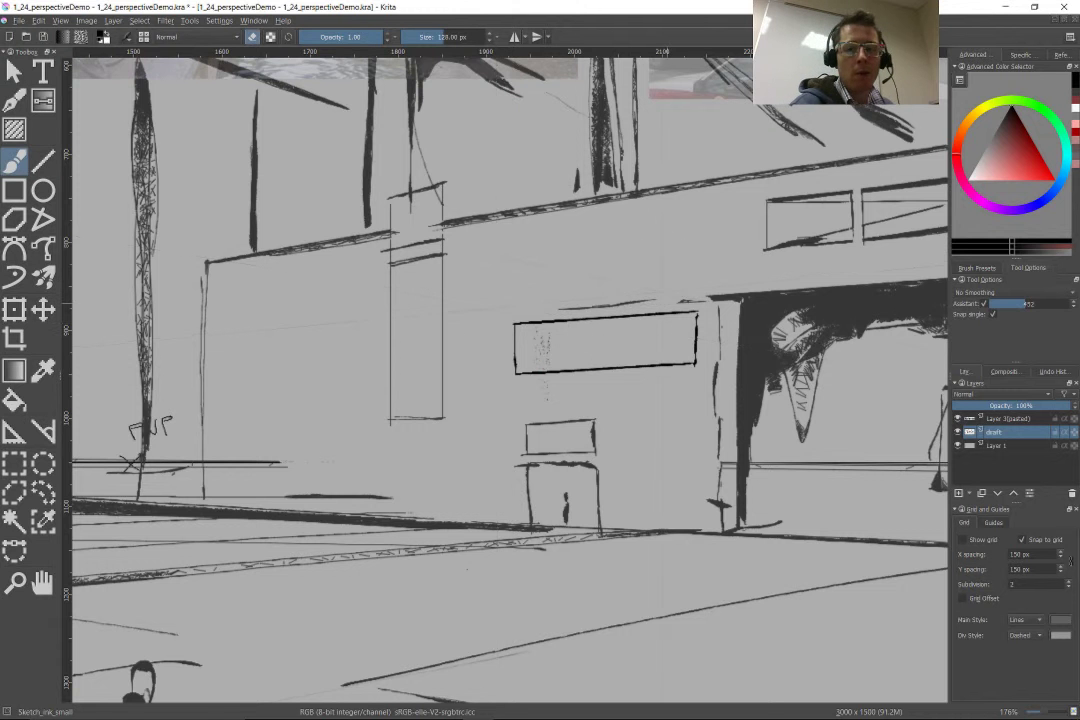
scroll(590, 230, "down", 4)
scroll(540, 420, "up", 6)
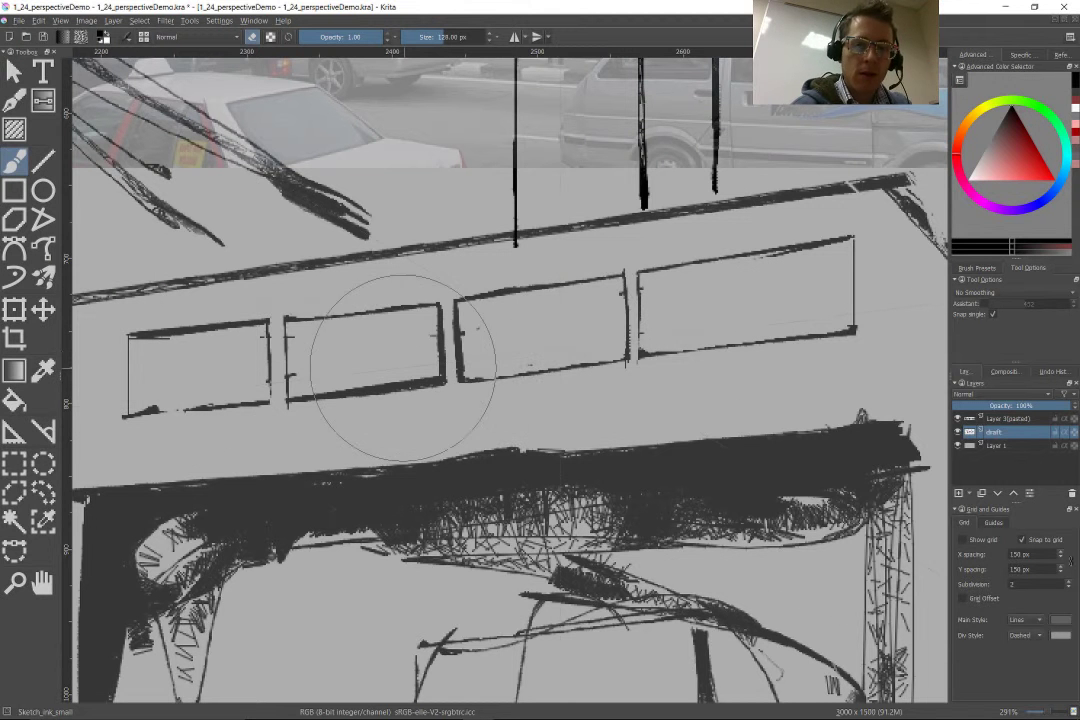
Step: Draw two crossing diagonals over each of the four upper windows with the Line tool
key("l")
left_click_drag(130, 335, 268, 402)
mouse_move(126, 414)
left_mouse_down()
mouse_move(270, 322)
mouse_move(444, 381)
left_mouse_up()
left_click_drag(290, 326, 443, 384)
left_click_drag(288, 402, 440, 306)
mouse_move(290, 398)
left_mouse_down()
mouse_move(441, 310)
mouse_move(628, 358)
left_mouse_up()
mouse_move(460, 378)
left_mouse_down()
mouse_move(624, 280)
mouse_move(853, 328)
left_mouse_up()
left_click_drag(640, 284, 855, 332)
left_click_drag(640, 355, 850, 240)
scroll(850, 240, "down", 10)
Step: Draw a tall narrow box's two vertical edges and its top edges near the overpass
key("b")
scroll(750, 252, "up", 4)
key("v")
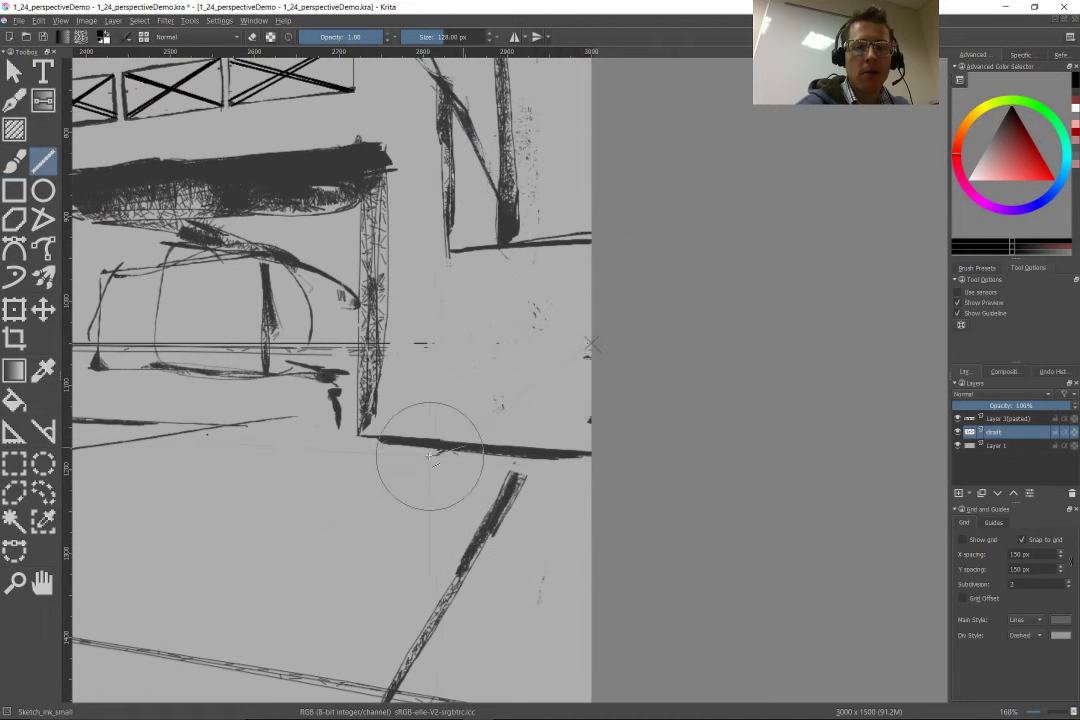
left_click_drag(444, 368, 443, 459)
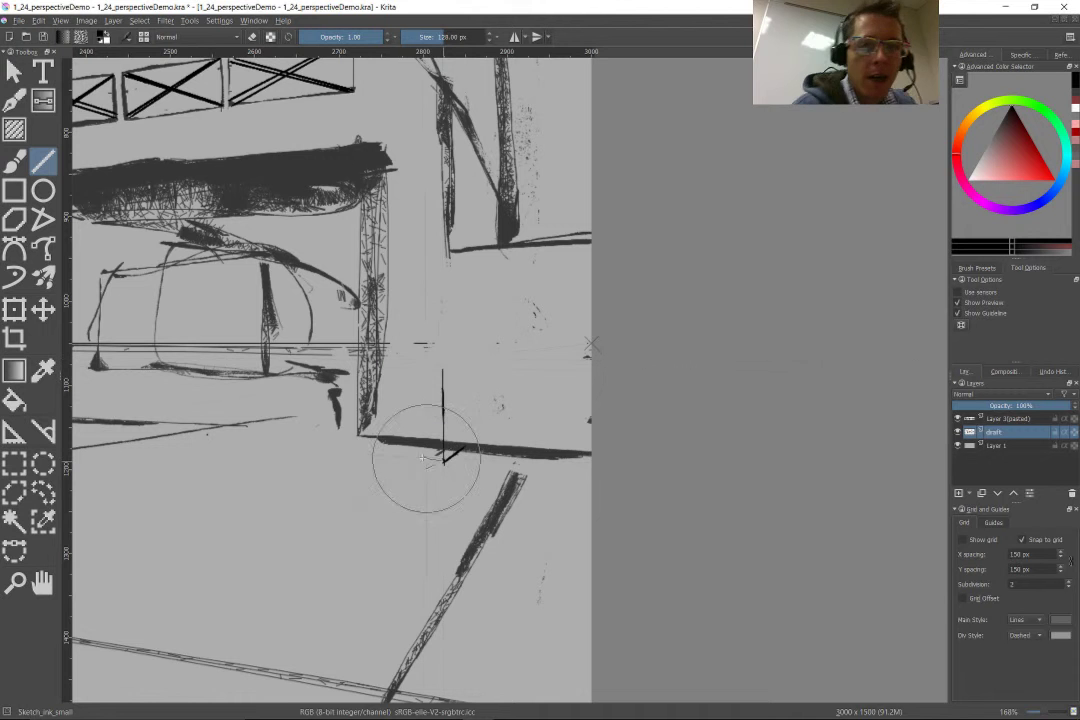
left_click_drag(423, 369, 424, 459)
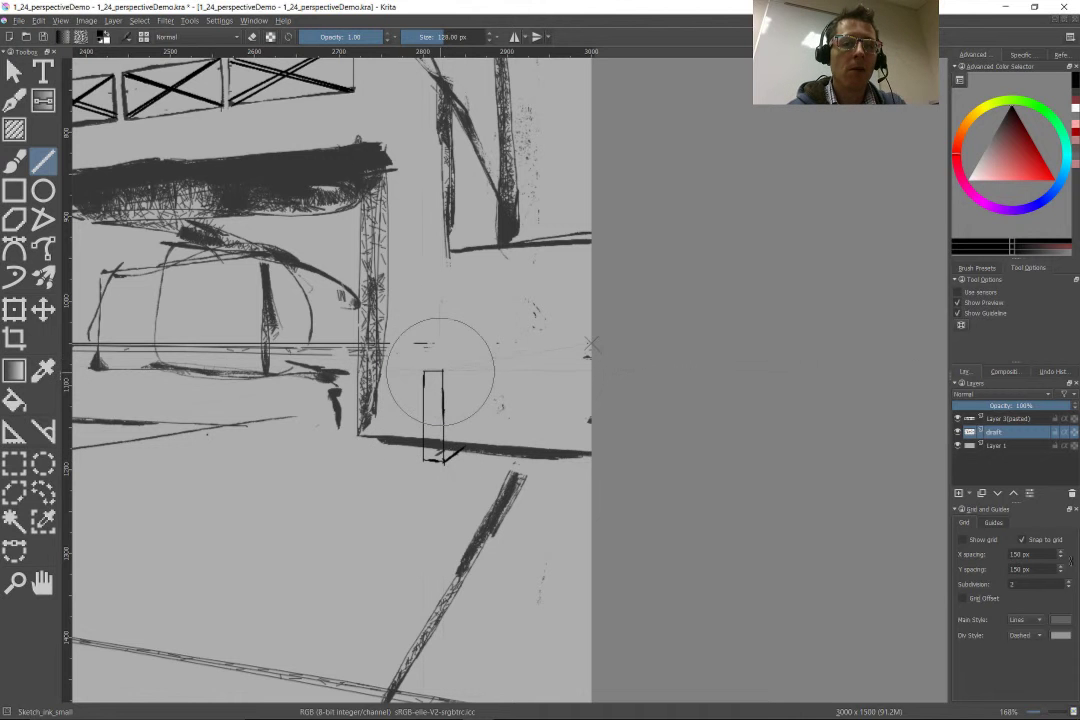
left_click_drag(447, 373, 507, 362)
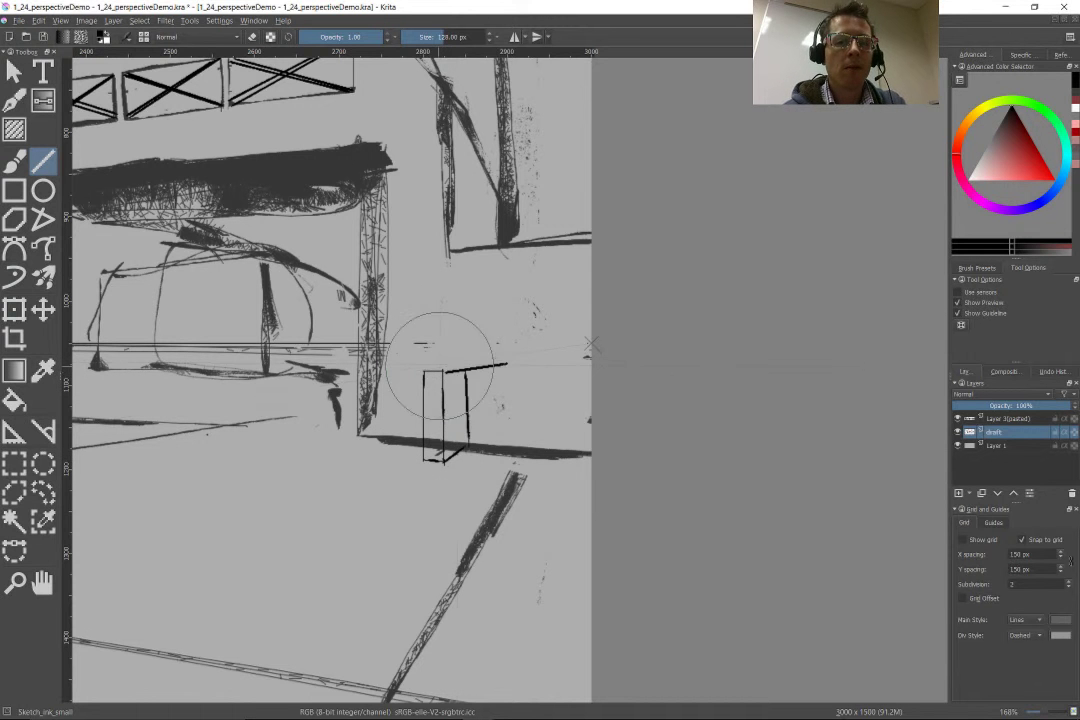
mouse_move(465, 440)
left_mouse_down()
mouse_move(466, 322)
mouse_move(441, 372)
left_mouse_up()
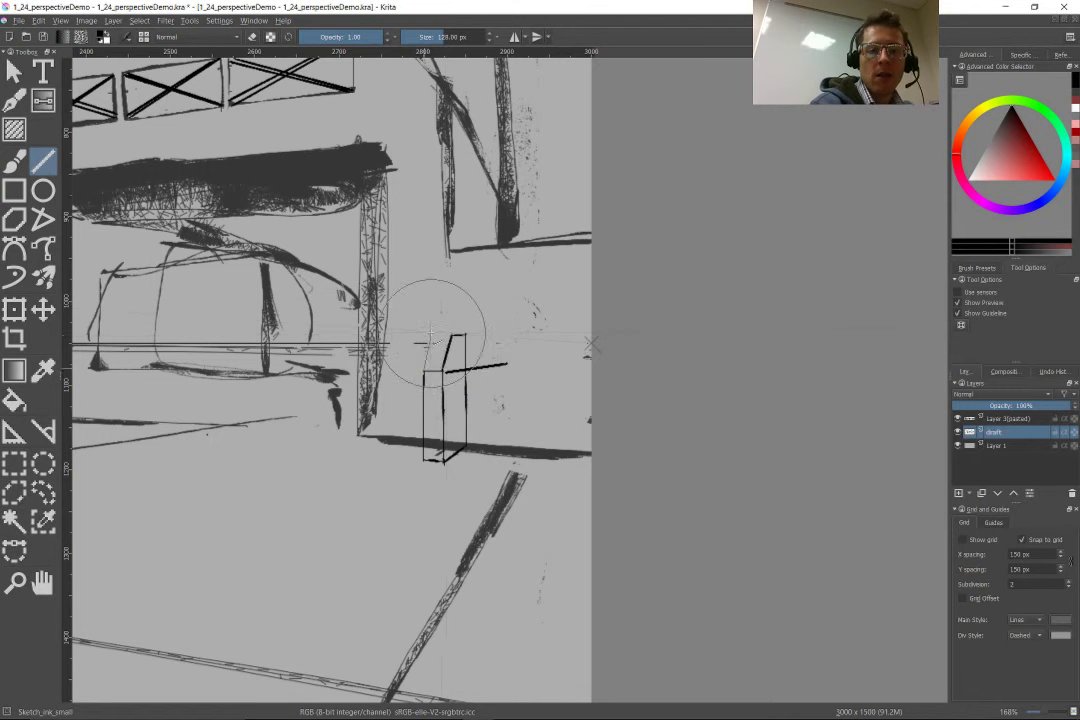
Step: Pan across the building to bring the overpass and tall box into view
scroll(432, 332, "up", 3)
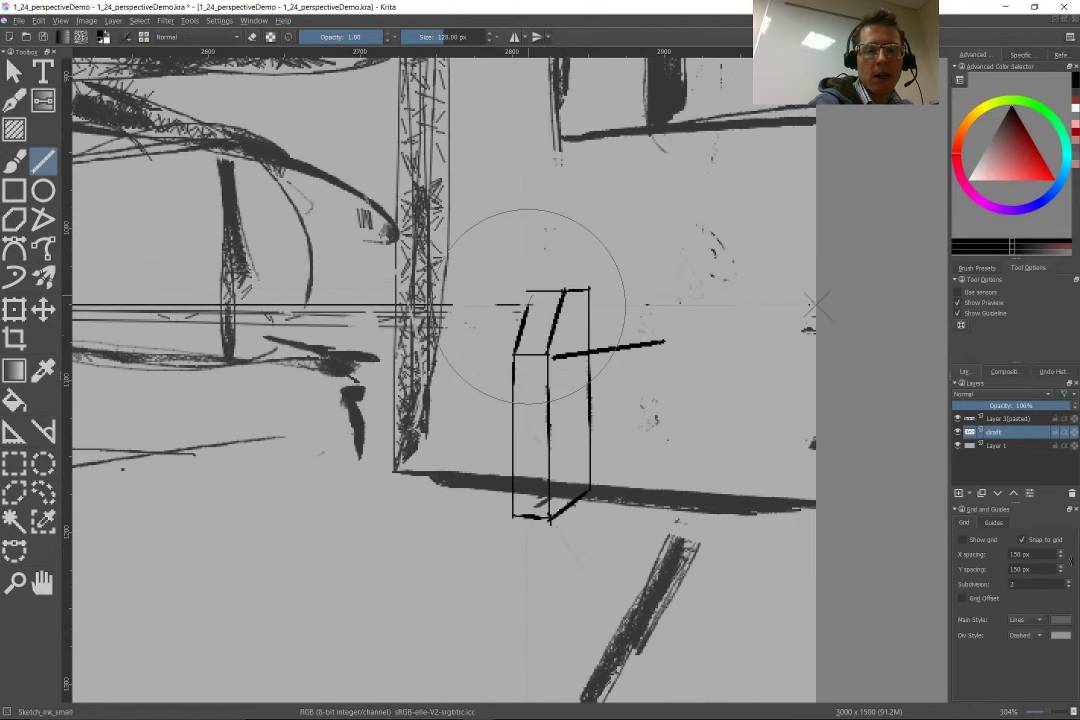
left_click(14, 71)
scroll(470, 522, "down", 3)
key("b")
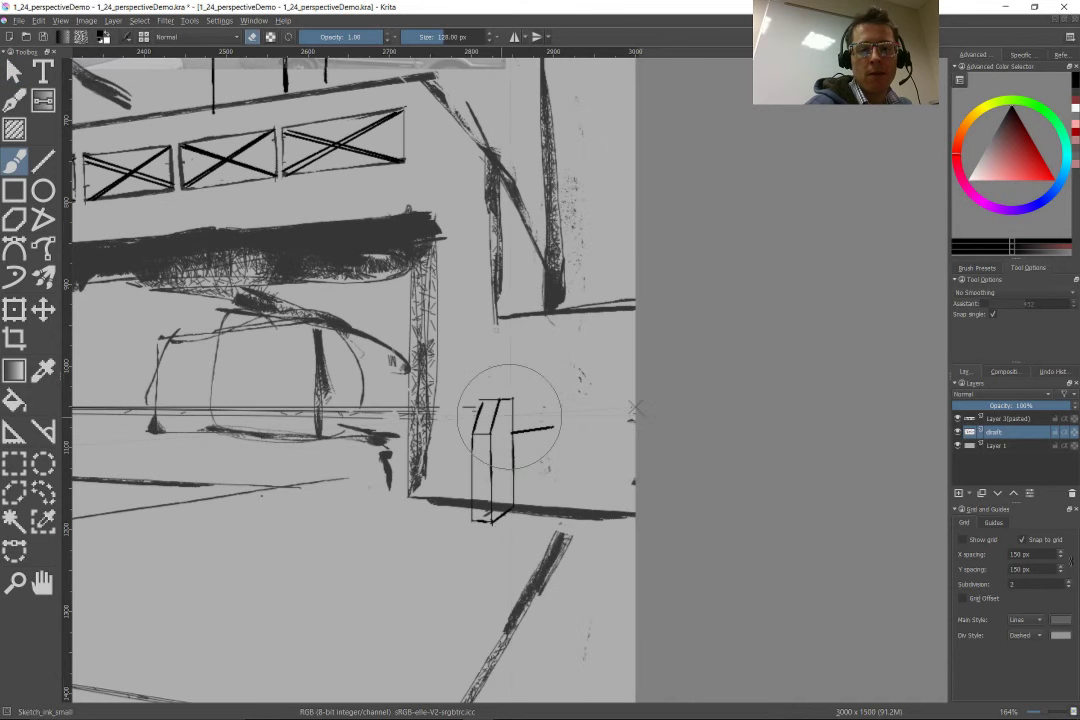
left_click_drag(633, 408, 705, 447)
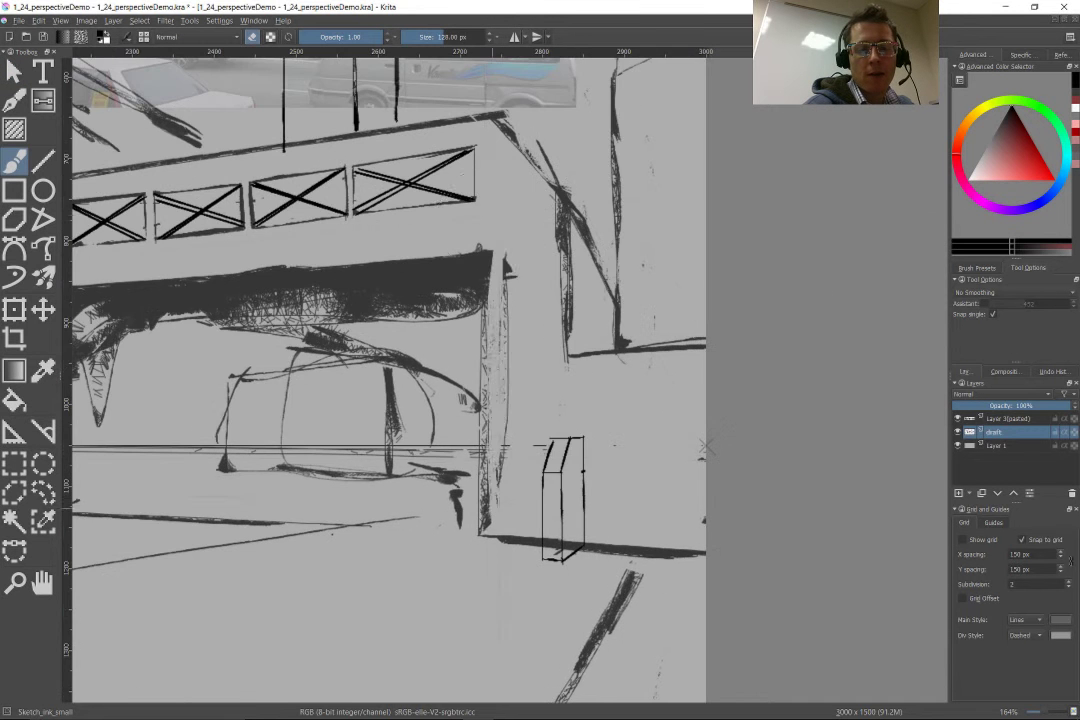
left_click_drag(265, 416, 470, 434)
Step: Draw a straight vertical line beside the overpass's dark left pillar
key("l")
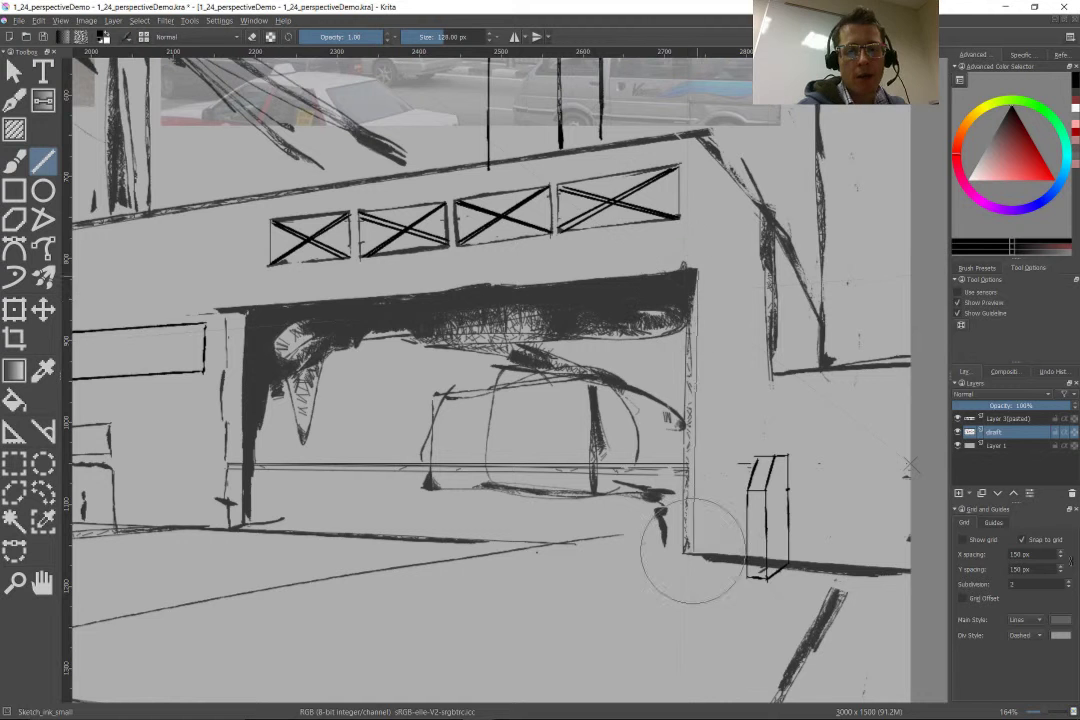
key("e")
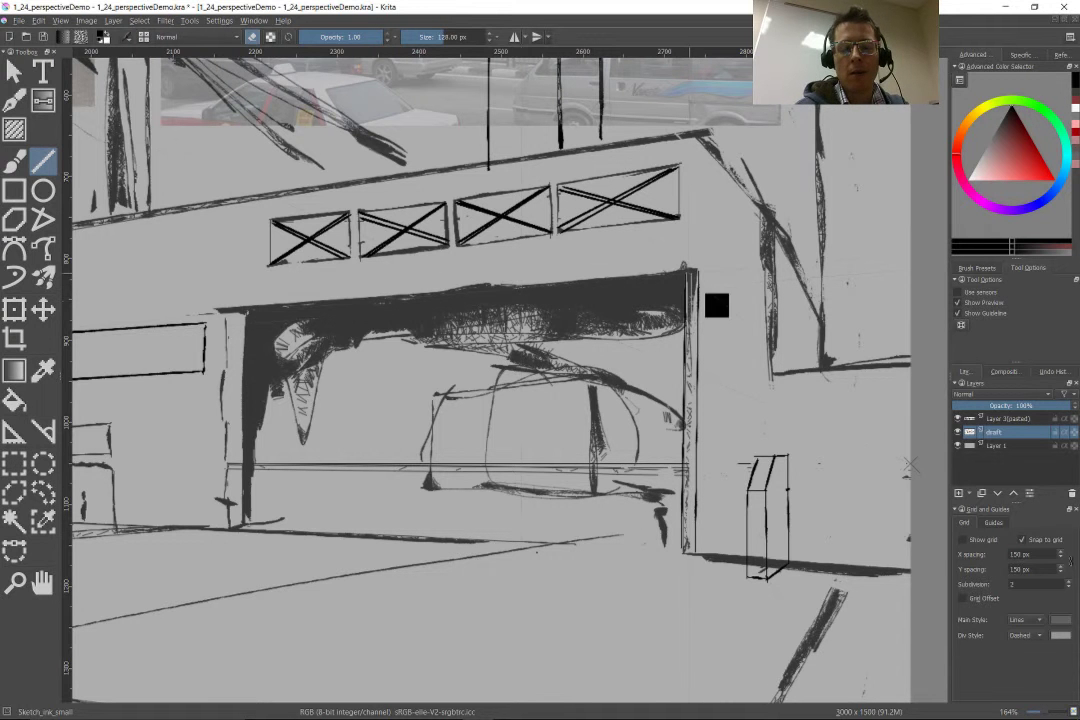
key("b")
left_click_drag(909, 465, 1061, 448)
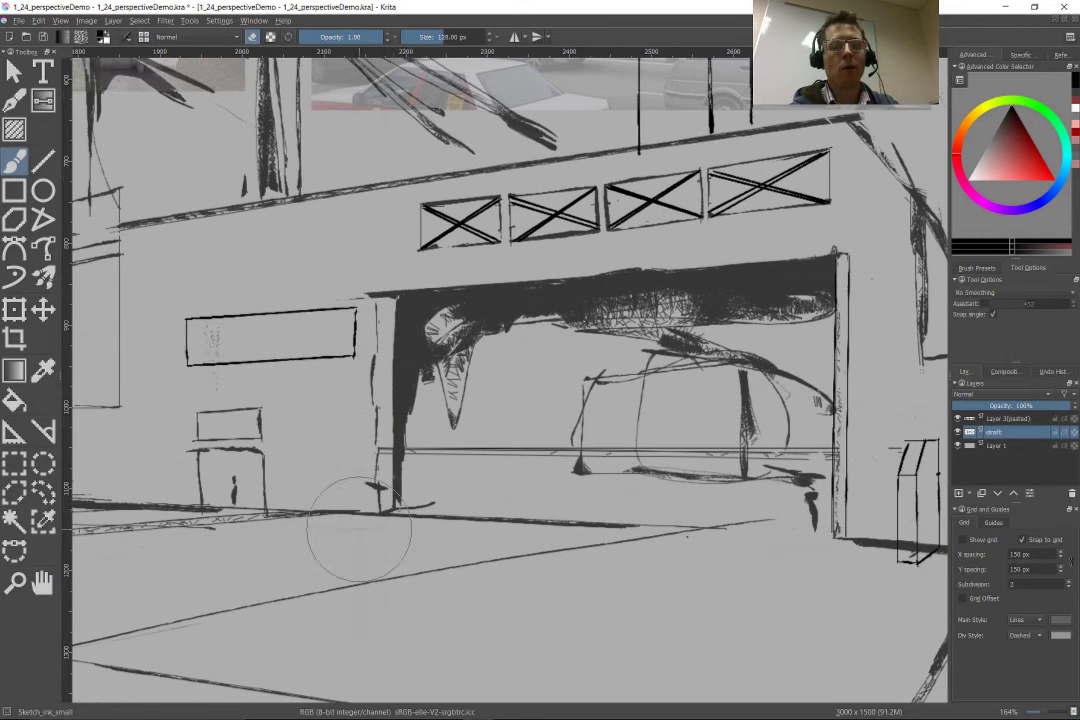
left_click(14, 70)
left_click(43, 160)
mouse_move(374, 506)
left_mouse_down()
mouse_move(376, 300)
mouse_move(375, 490)
left_mouse_up()
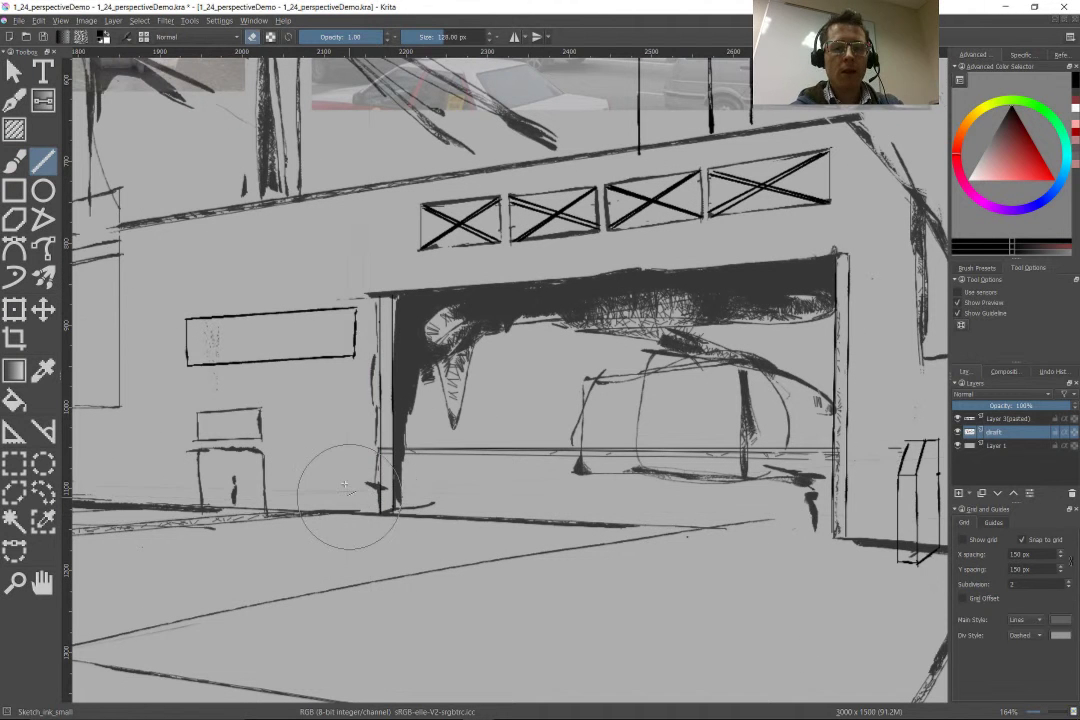
Step: Add a vertical line down the building's side, a beam diagonal, and a brace at its foot
key("b")
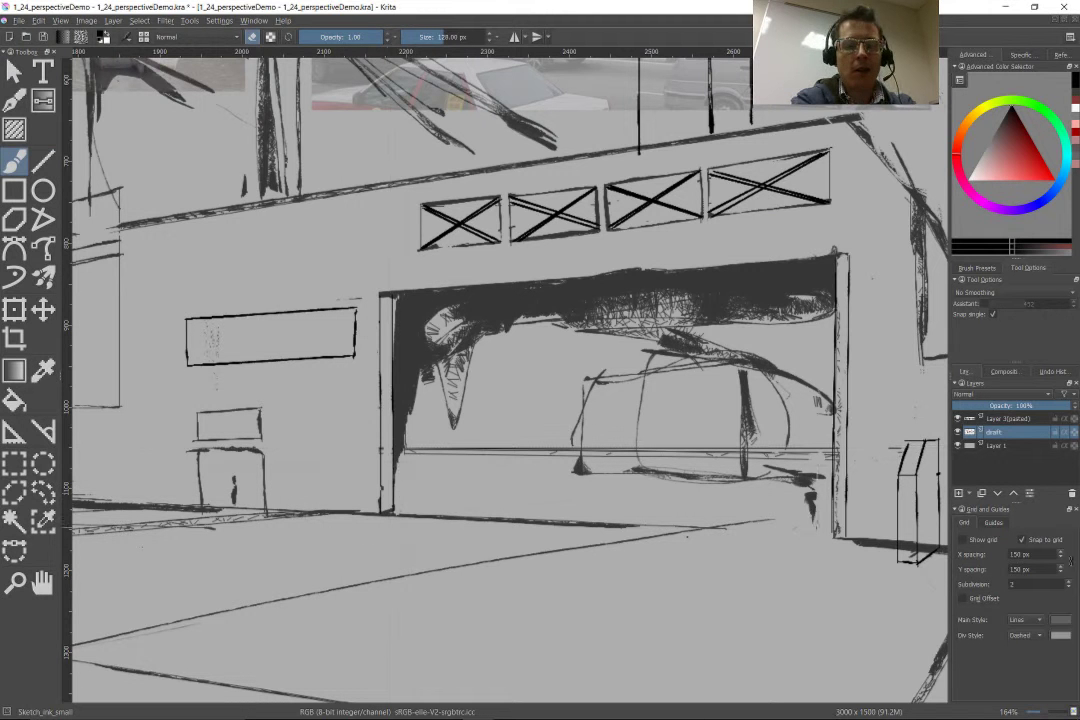
scroll(380, 512, "up", 4)
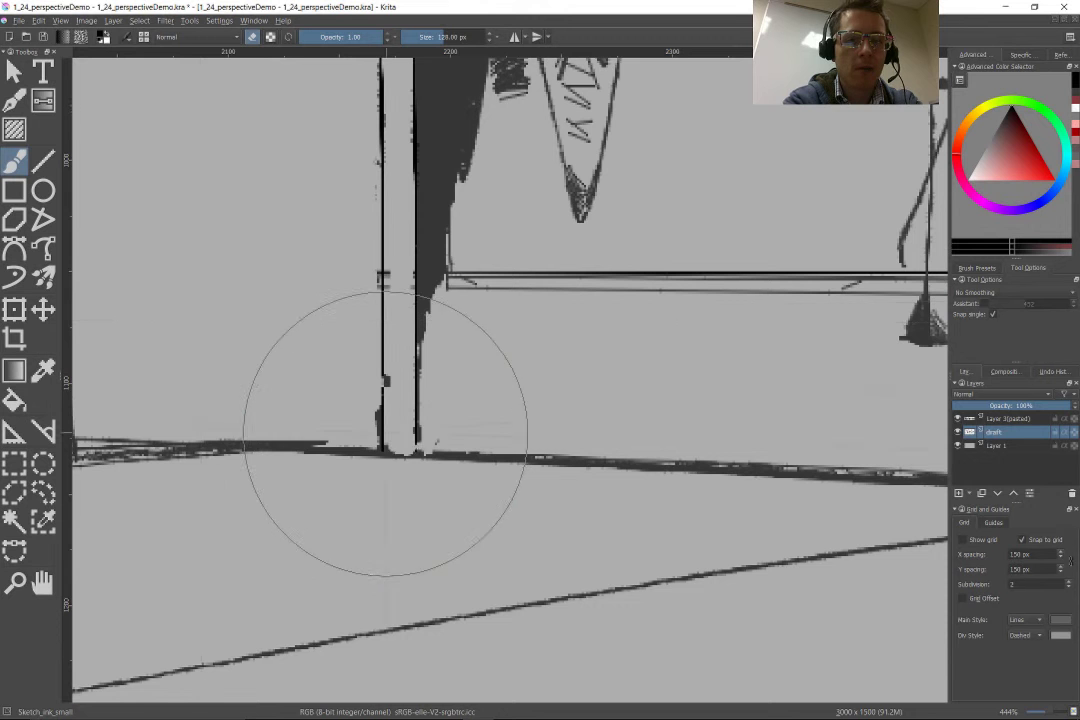
scroll(393, 511, "down", 5)
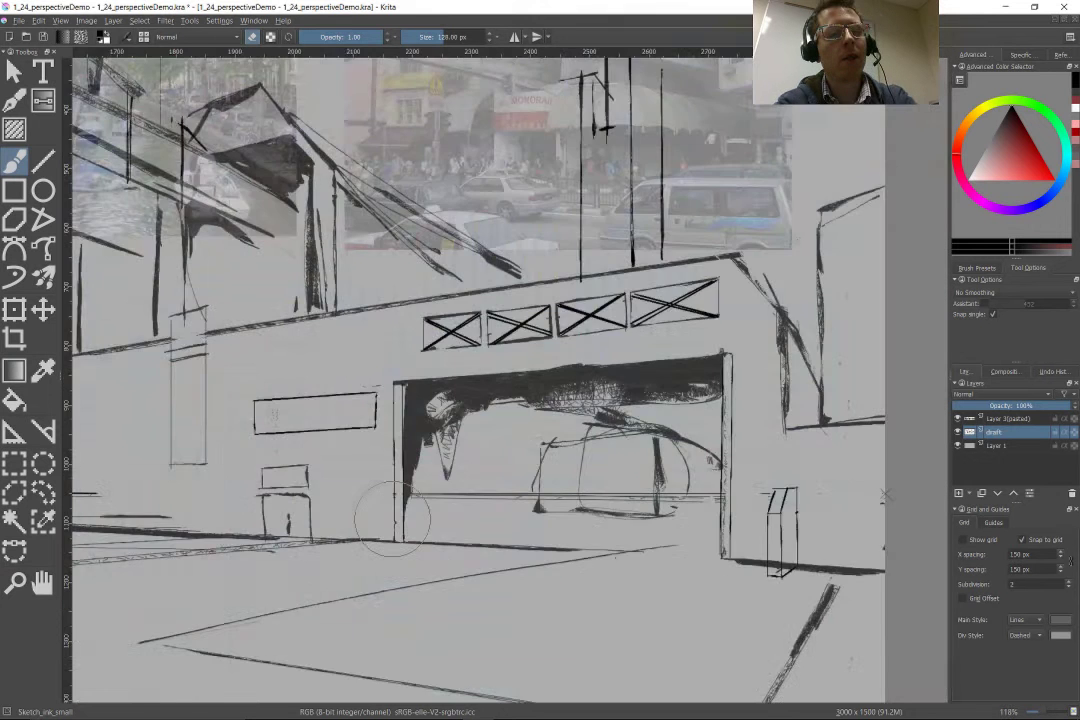
scroll(527, 418, "up", 3)
key("v")
left_click_drag(559, 540, 553, 277)
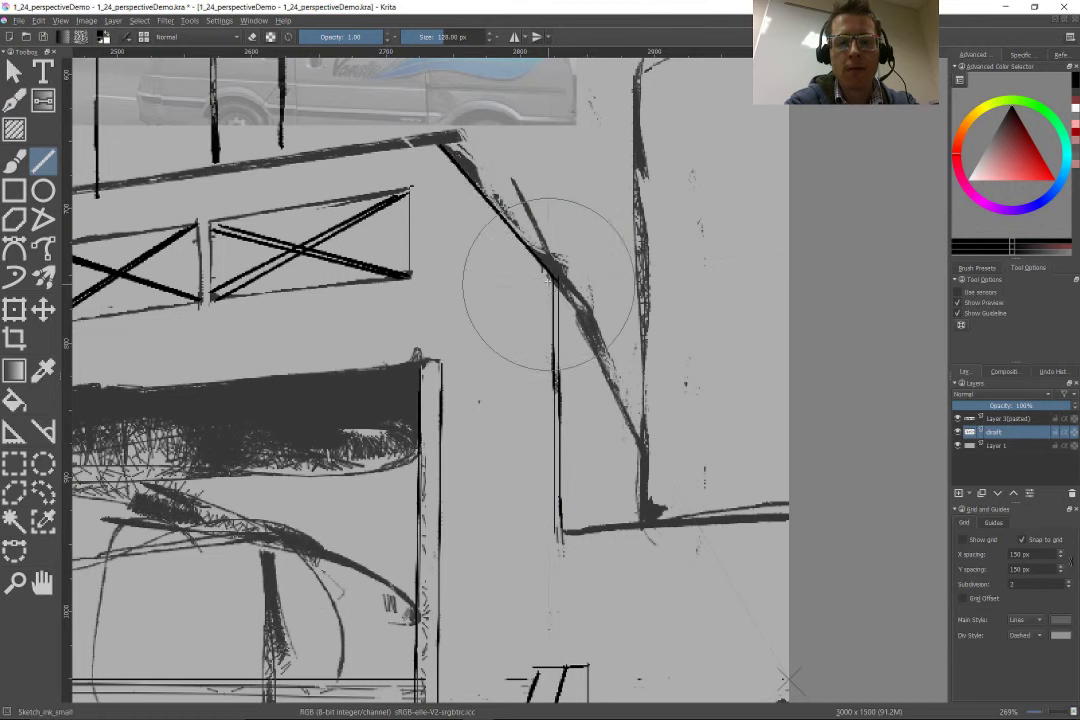
left_click_drag(437, 143, 643, 455)
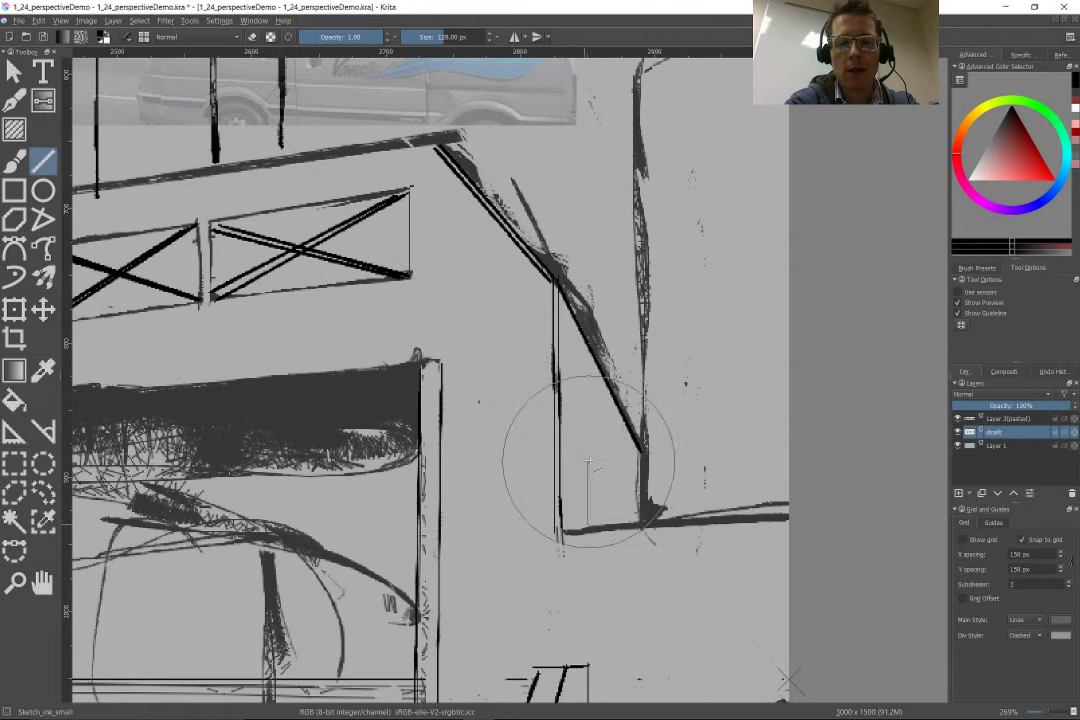
left_click_drag(636, 518, 587, 460)
left_click_drag(587, 460, 587, 505)
Step: Ink a perspective-aligned roof edge near the red sign, undoing the extra shading
scroll(587, 494, "down", 4)
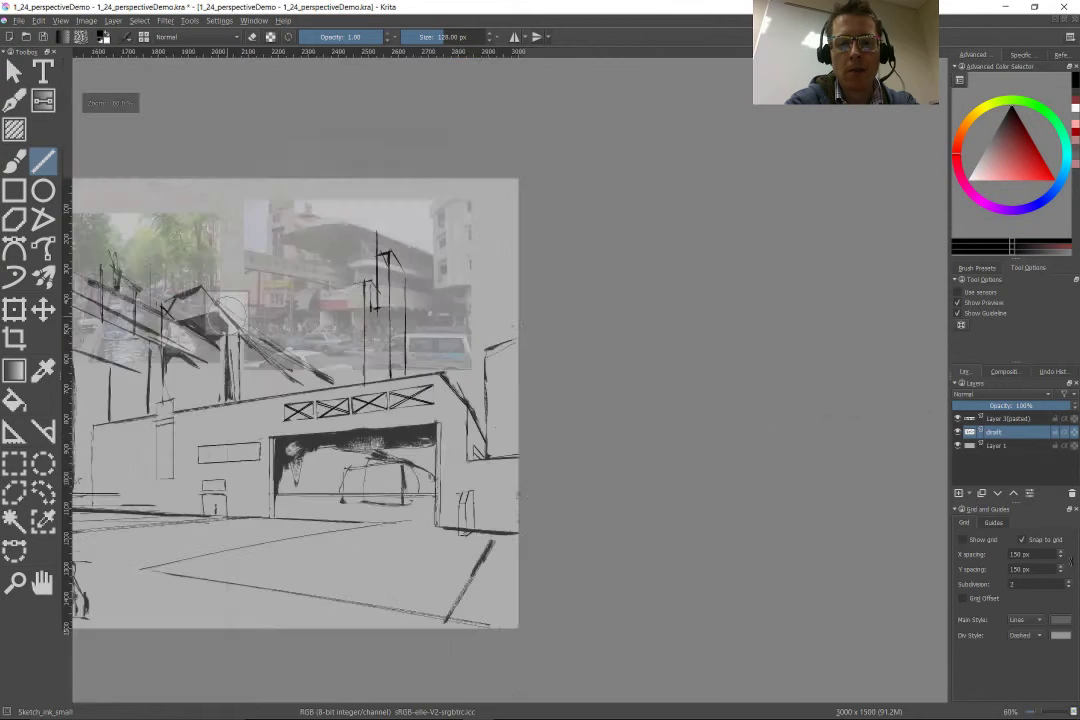
scroll(614, 494, "up", 2)
key("b")
scroll(650, 572, "down", 5)
scroll(241, 228, "up", 2)
scroll(591, 452, "up", 4)
key("v")
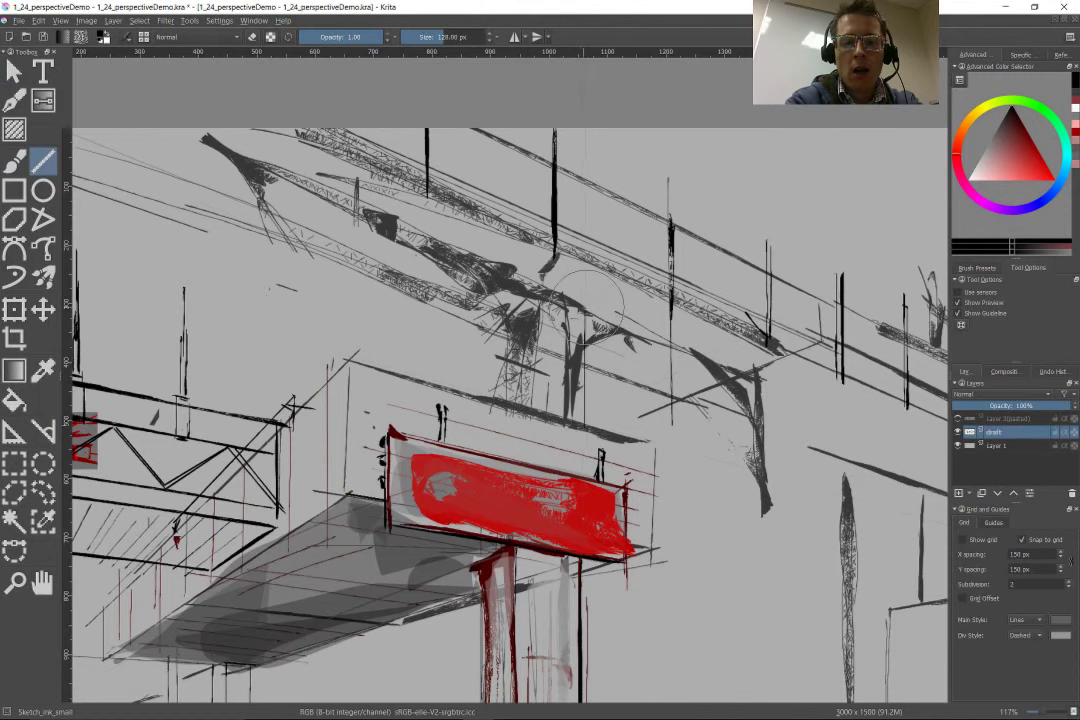
key("b")
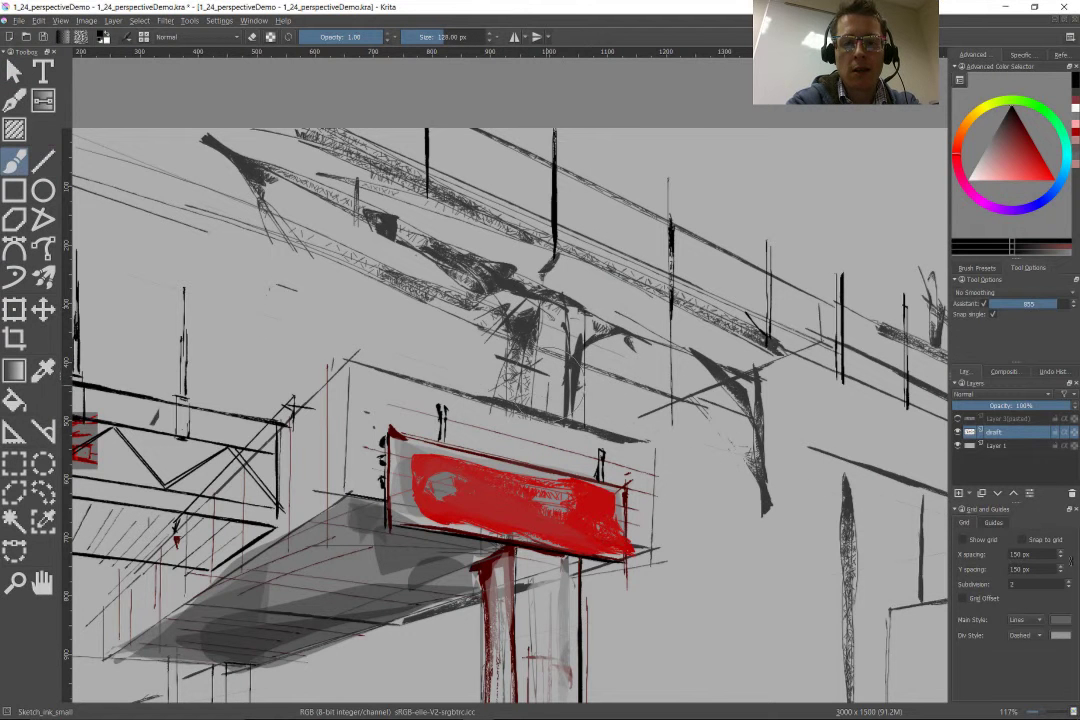
mouse_move(500, 400)
left_mouse_down()
mouse_move(525, 380)
mouse_move(544, 271)
mouse_move(592, 320)
mouse_move(660, 430)
mouse_move(680, 340)
mouse_move(700, 320)
left_mouse_up()
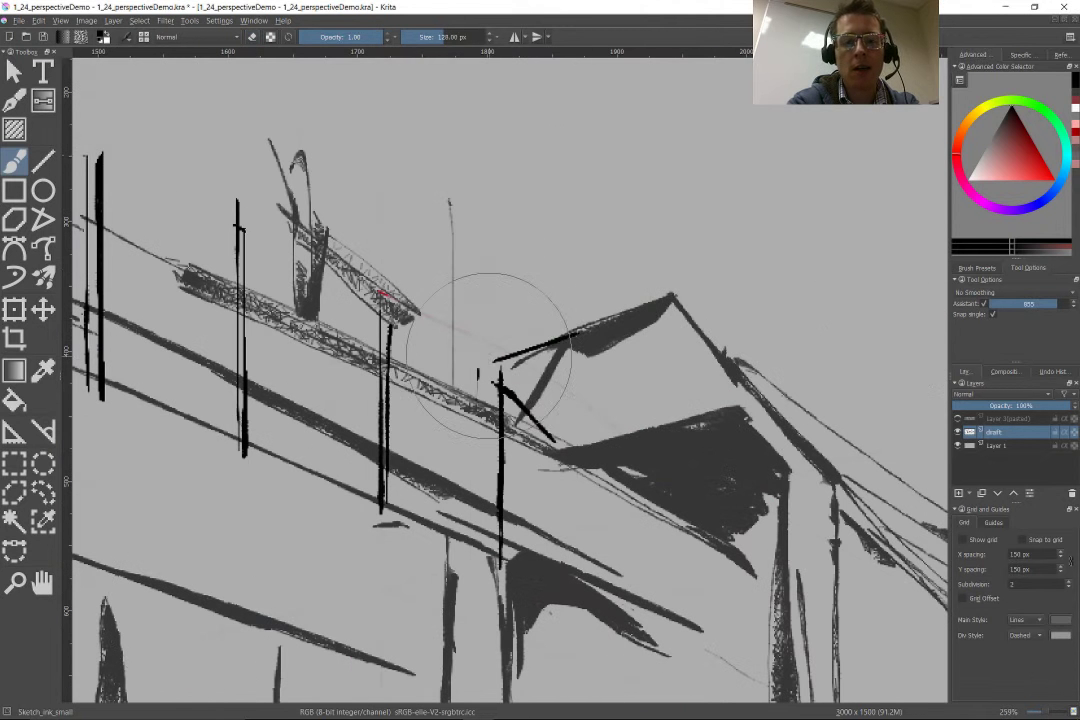
mouse_move(490, 355)
left_mouse_down()
mouse_move(665, 296)
mouse_move(447, 370)
left_mouse_up()
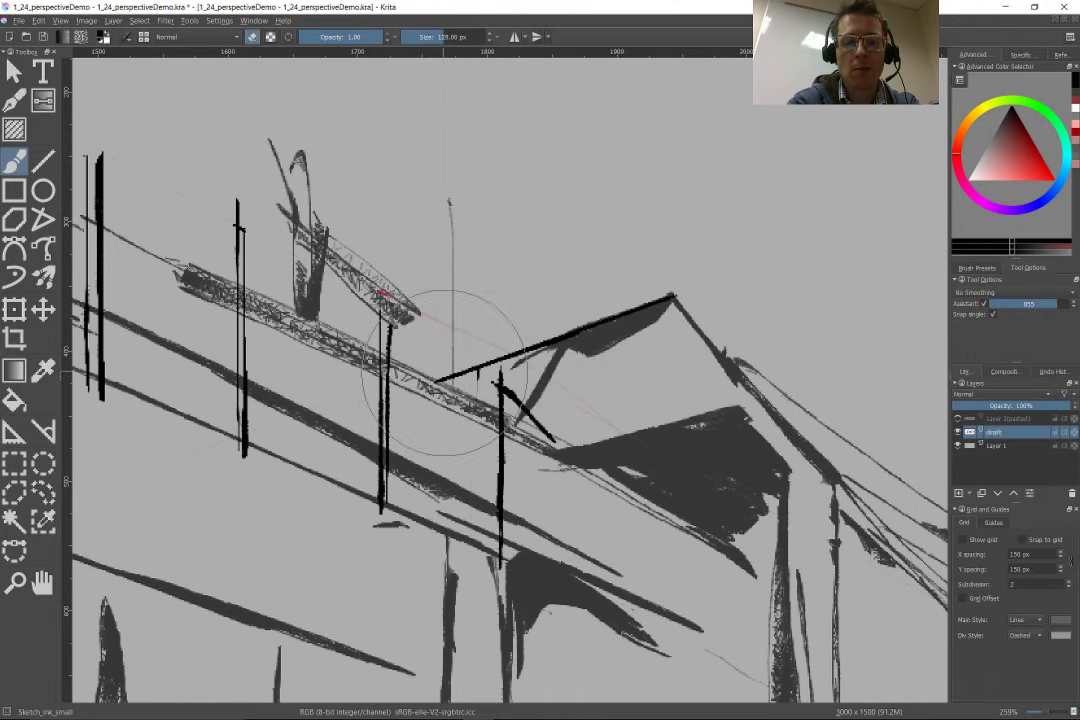
key("ctrl+z")
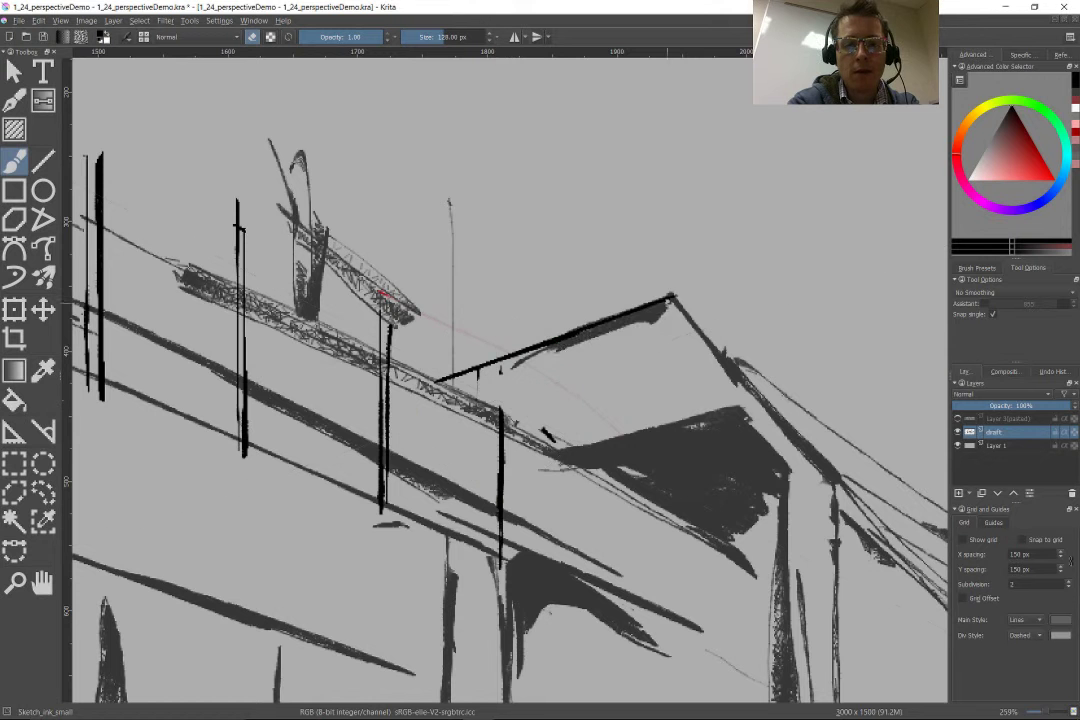
Step: Draw a vertical support under the roof and ink the roof edge down to it
left_click_drag(534, 523, 349, 305)
left_click_drag(650, 258, 650, 570)
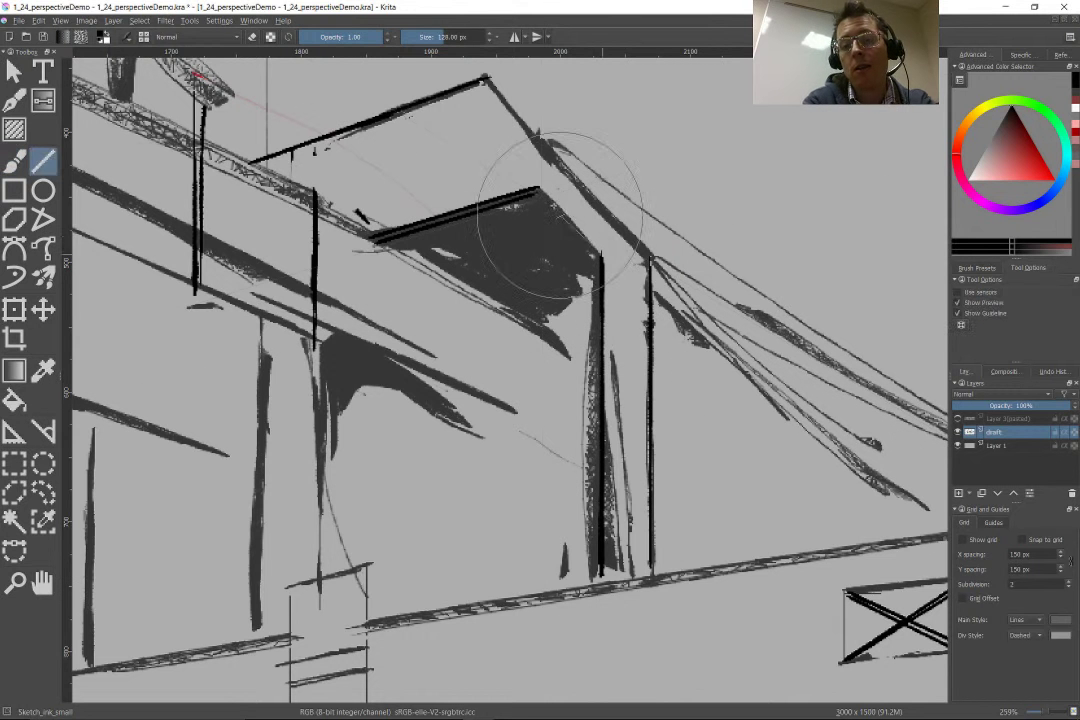
left_click_drag(540, 188, 600, 256)
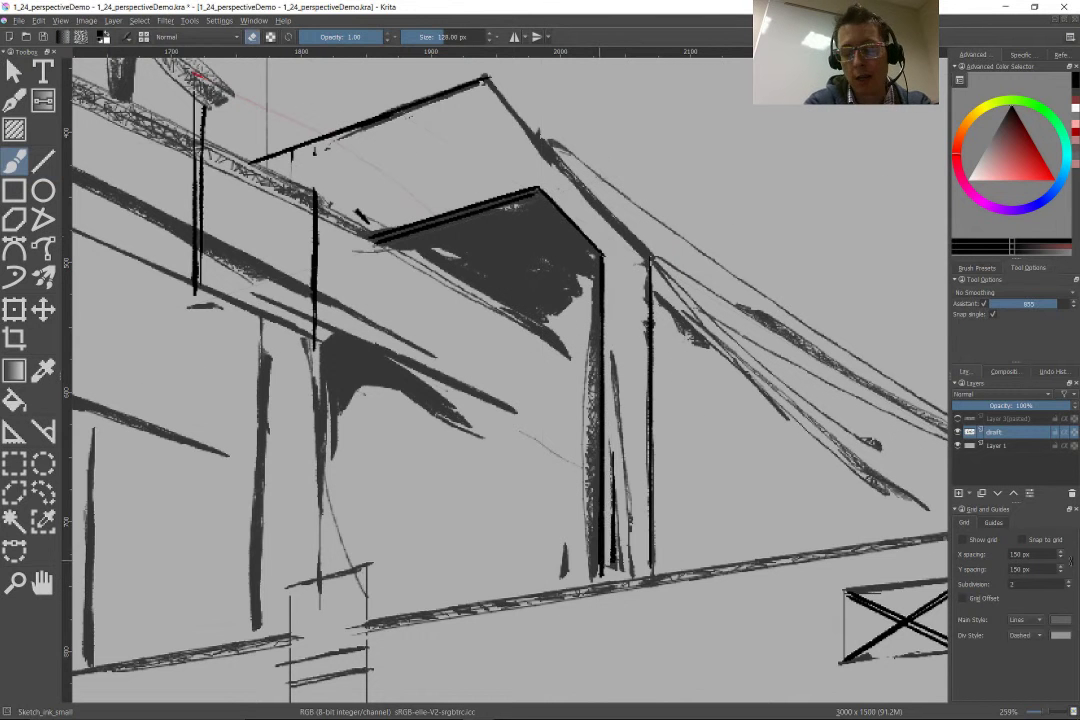
left_click(984, 303)
left_click(984, 303)
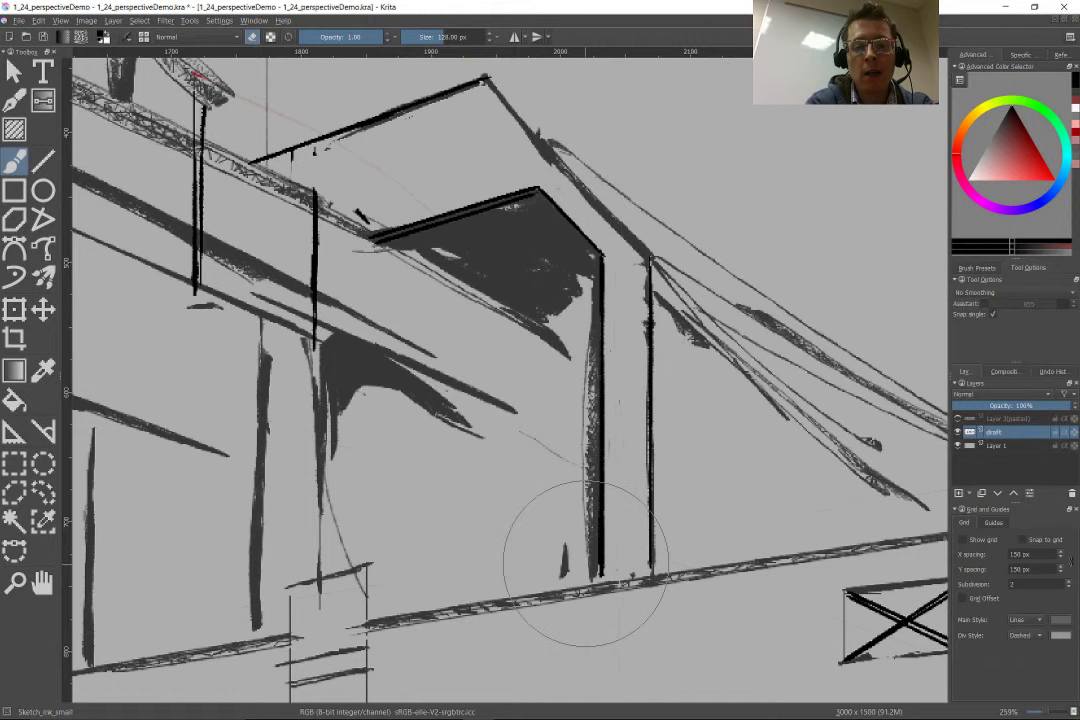
Step: Add a perspective line under the roof, re-enable snapping, and erase shading around the small box
left_click_drag(400, 360, 600, 445)
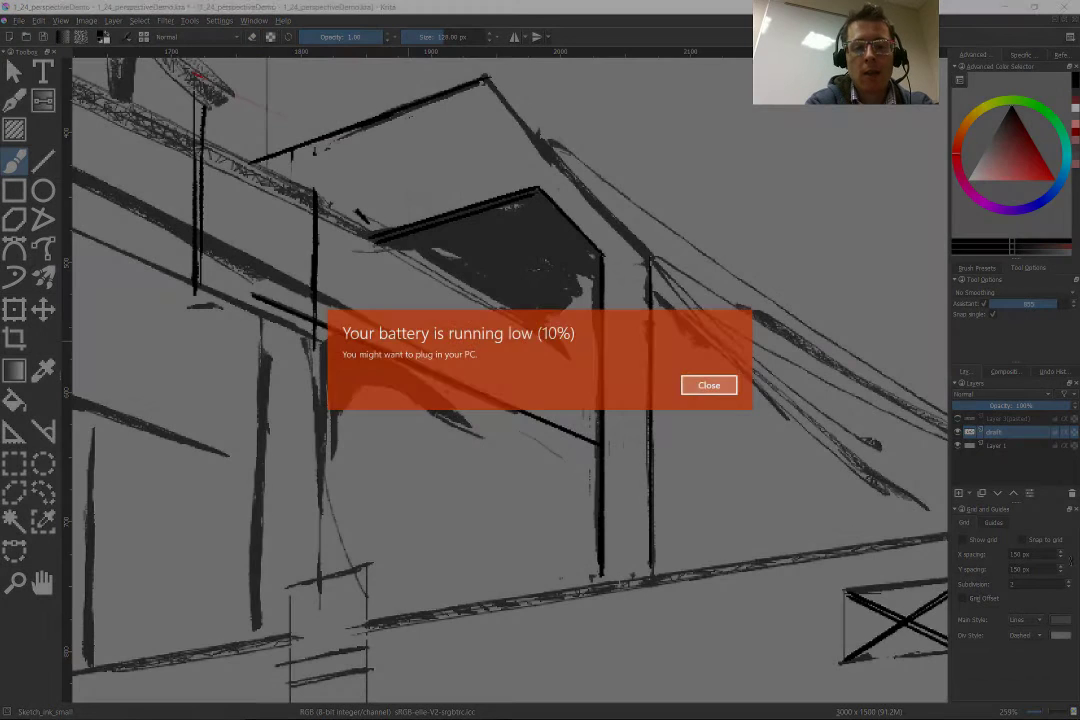
left_click_drag(258, 259, 478, 372)
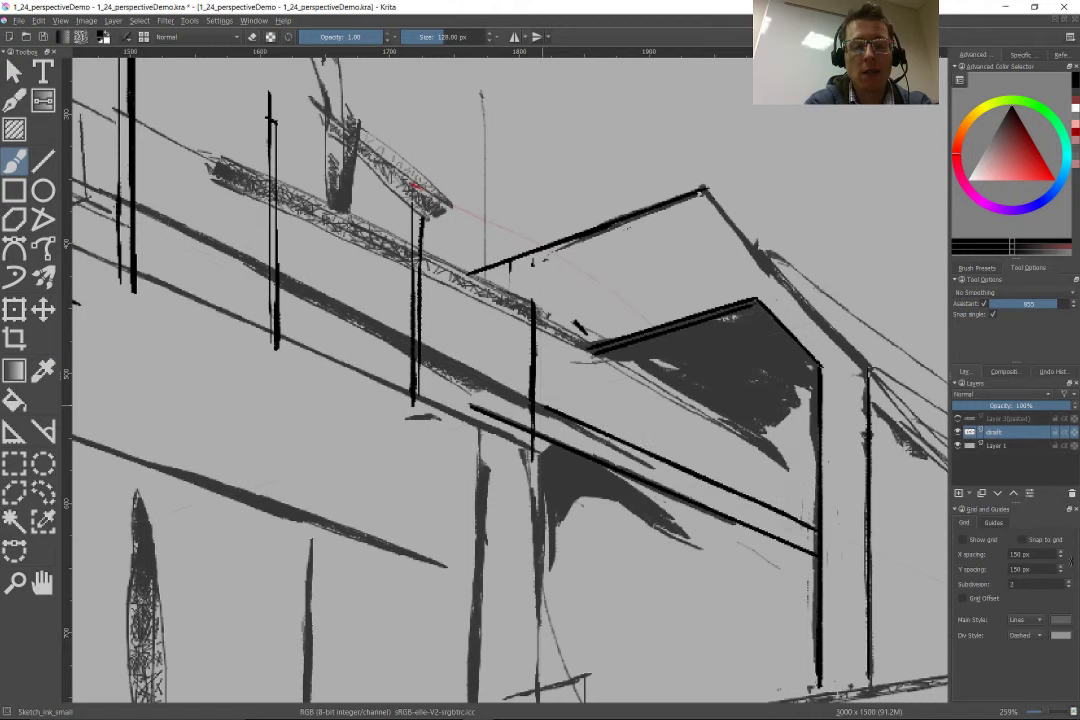
left_click(632, 376)
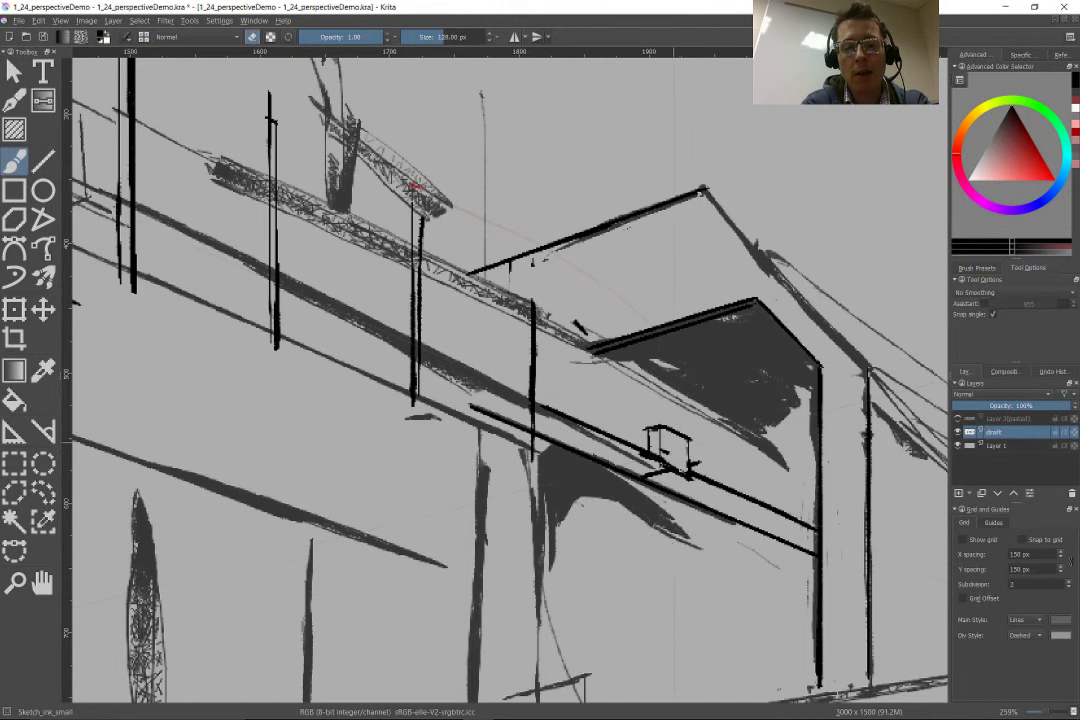
key("ctrl+shift+l")
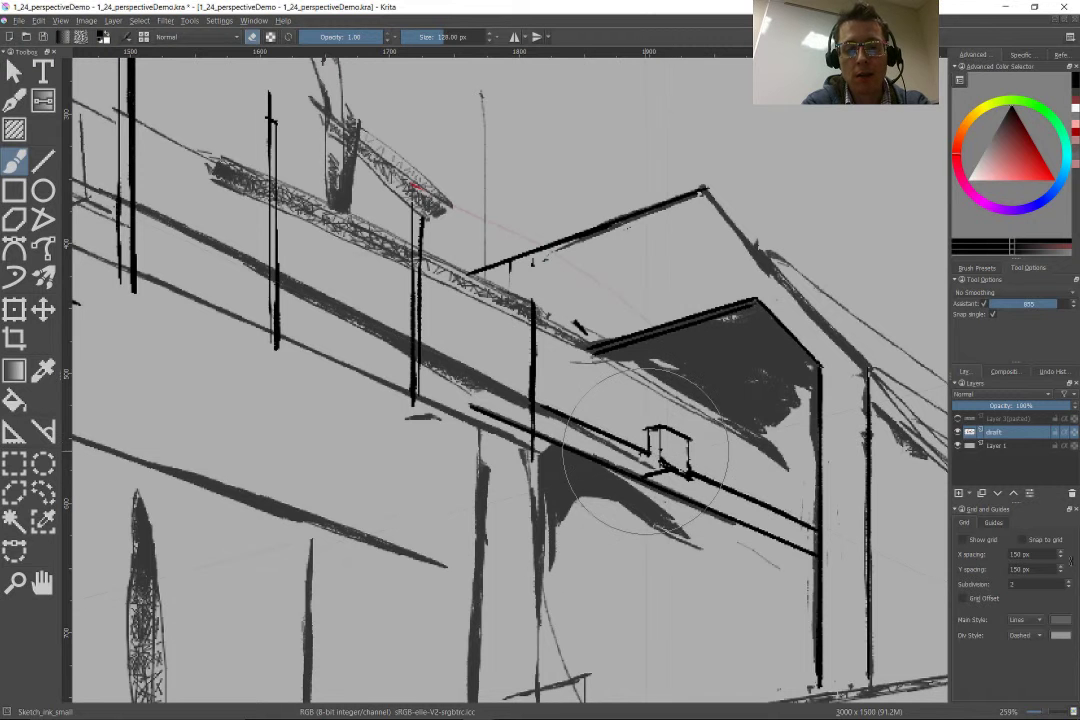
key("e")
mouse_move(500, 400)
left_mouse_down()
mouse_move(560, 440)
mouse_move(520, 460)
left_mouse_up()
scroll(542, 590, "up", 3)
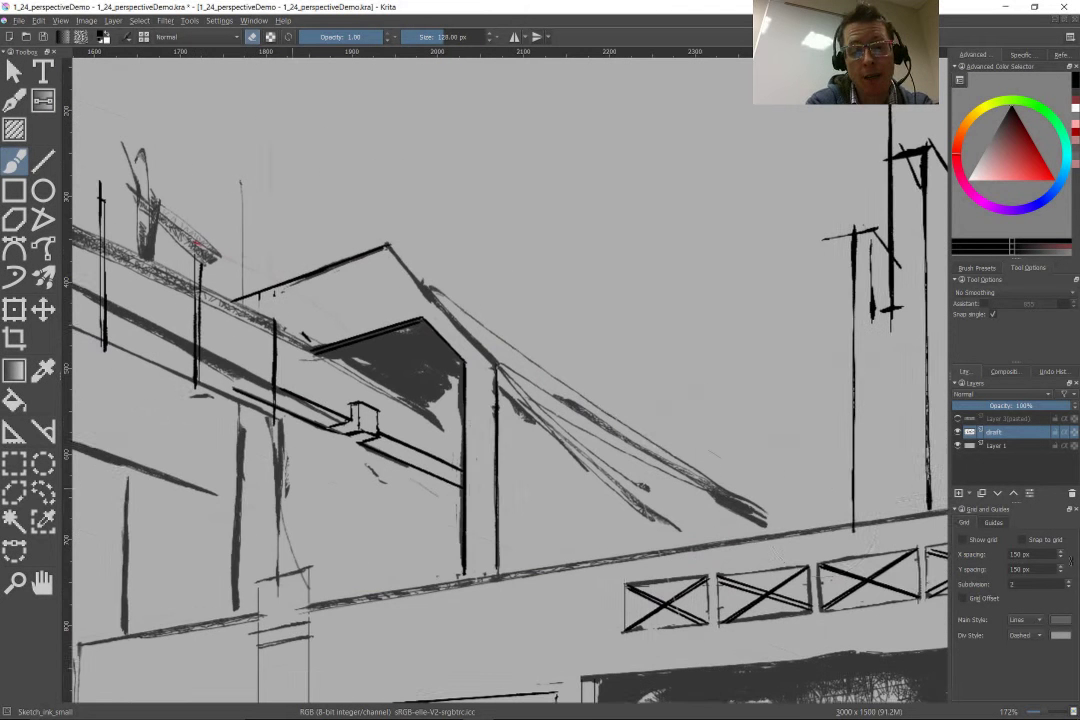
Step: Draw a straight line from the roof apex and erase the stroke cluster below it
key("v")
mouse_move(386, 241)
left_mouse_down()
mouse_move(785, 522)
mouse_move(807, 513)
mouse_move(822, 530)
left_mouse_up()
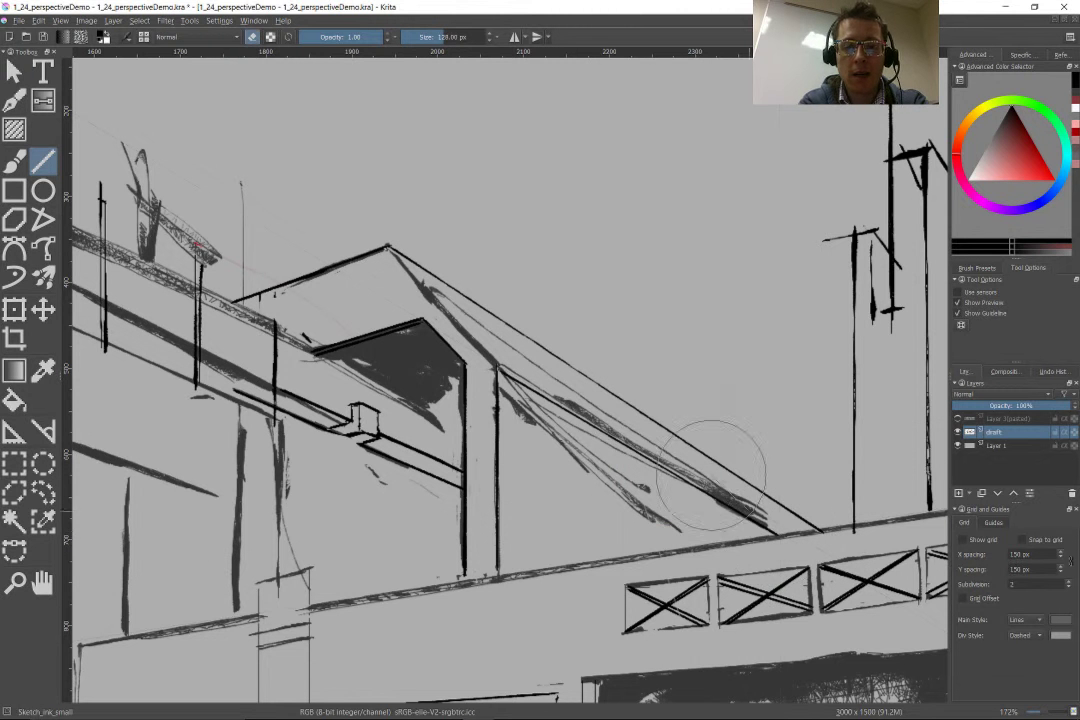
key("e")
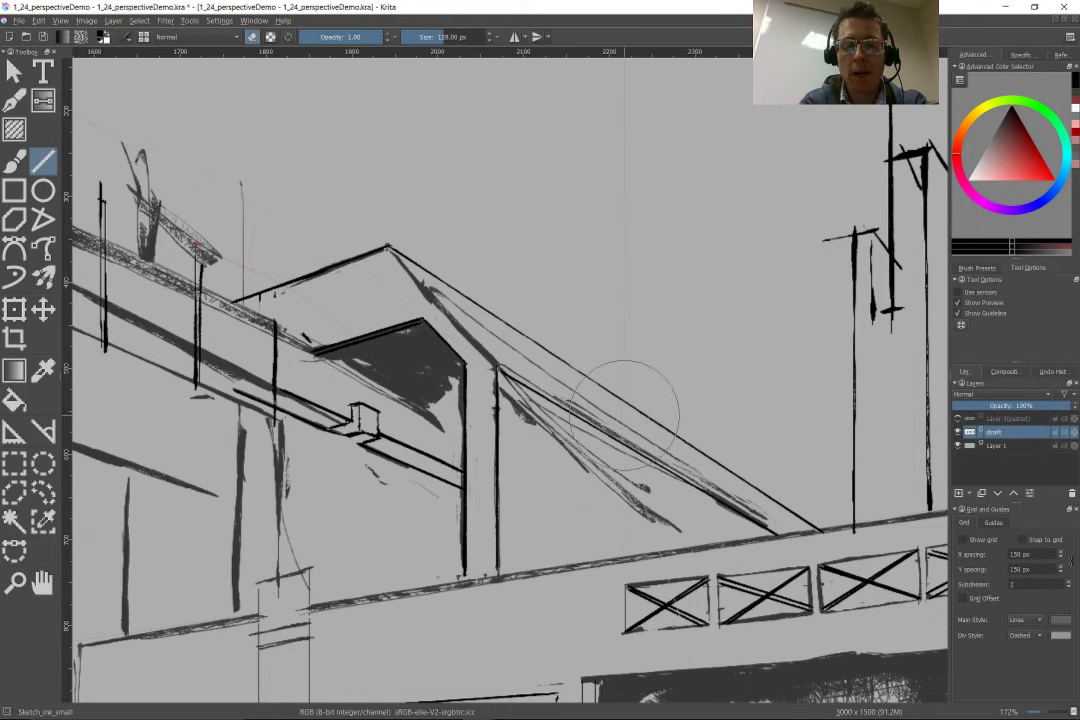
key("b")
left_click_drag(560, 420, 668, 524)
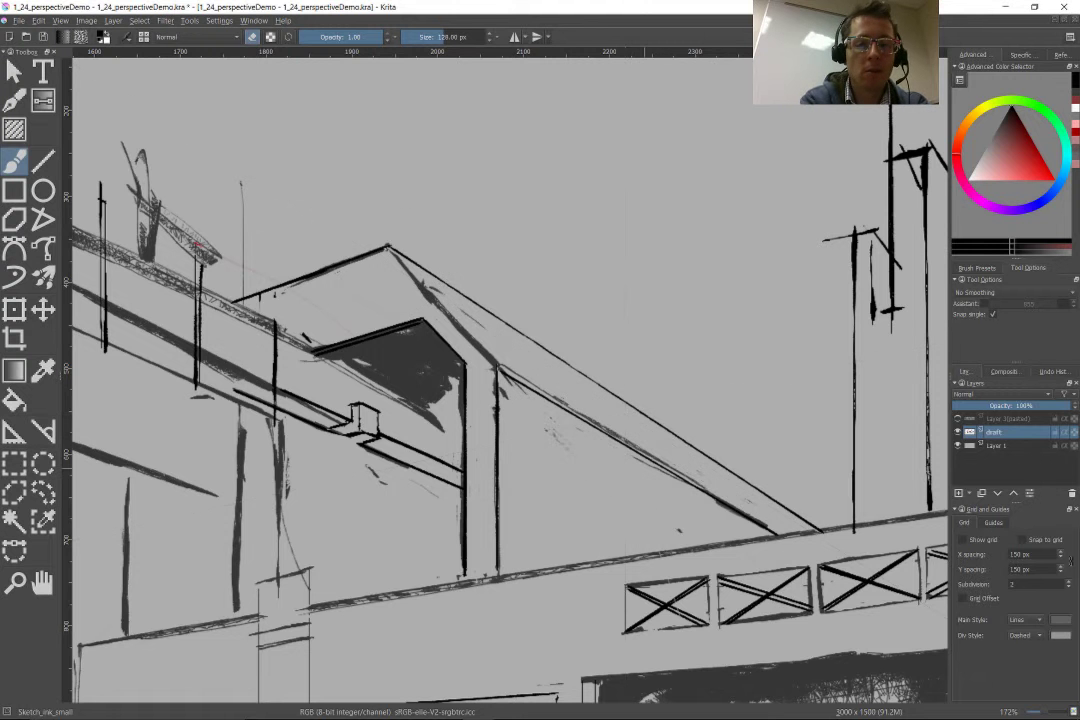
Step: Brush a black diagonal beam below the roof and add a straight vertical support under it
key("e")
left_click(542, 558, "ctrl")
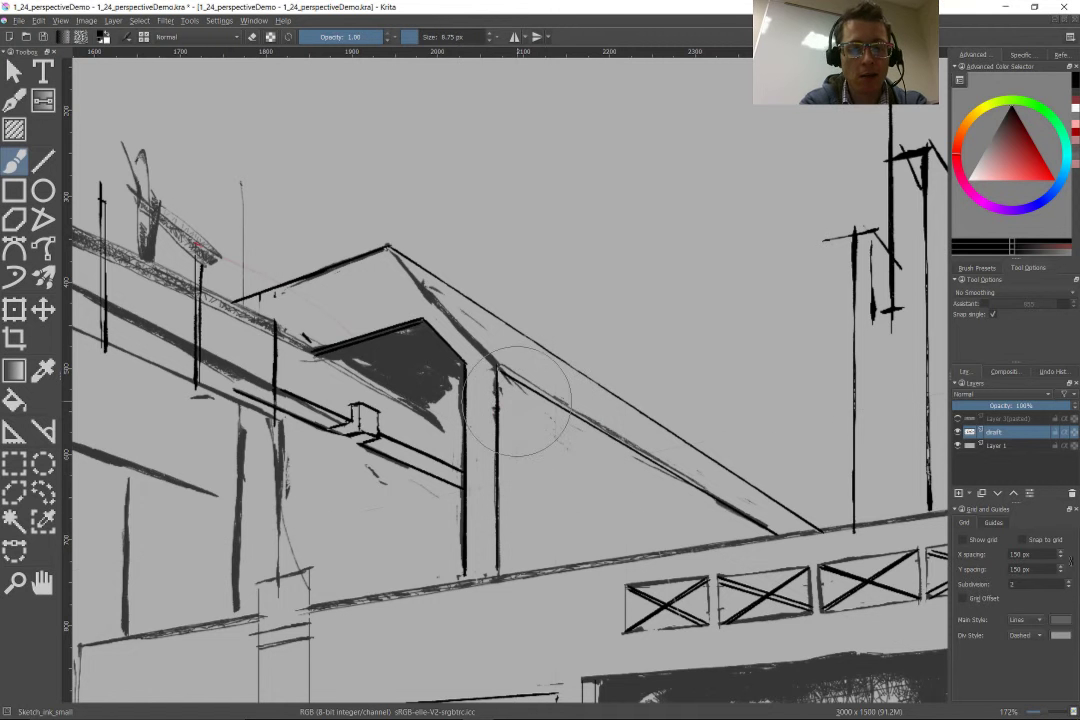
left_click_drag(515, 405, 740, 527)
key("v")
left_click_drag(532, 418, 530, 576)
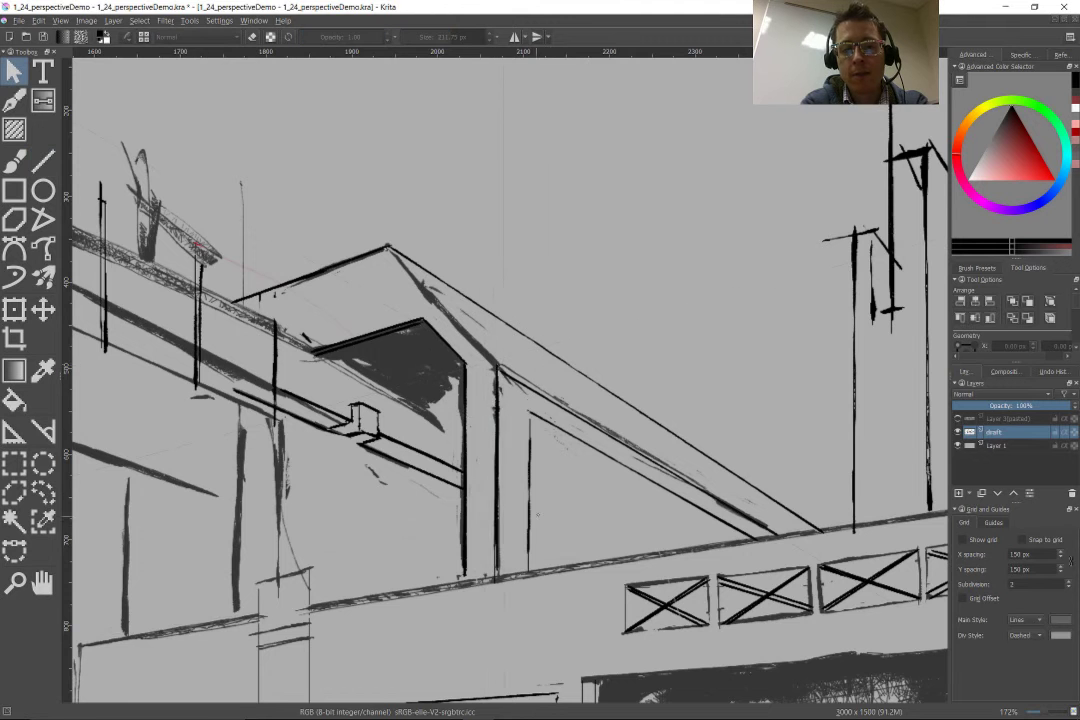
scroll(500, 380, "down", 5)
scroll(500, 380, "up", 4)
Step: Brush a narrow rectangle with a divider line onto the right-hand pillar
scroll(533, 505, "up", 4)
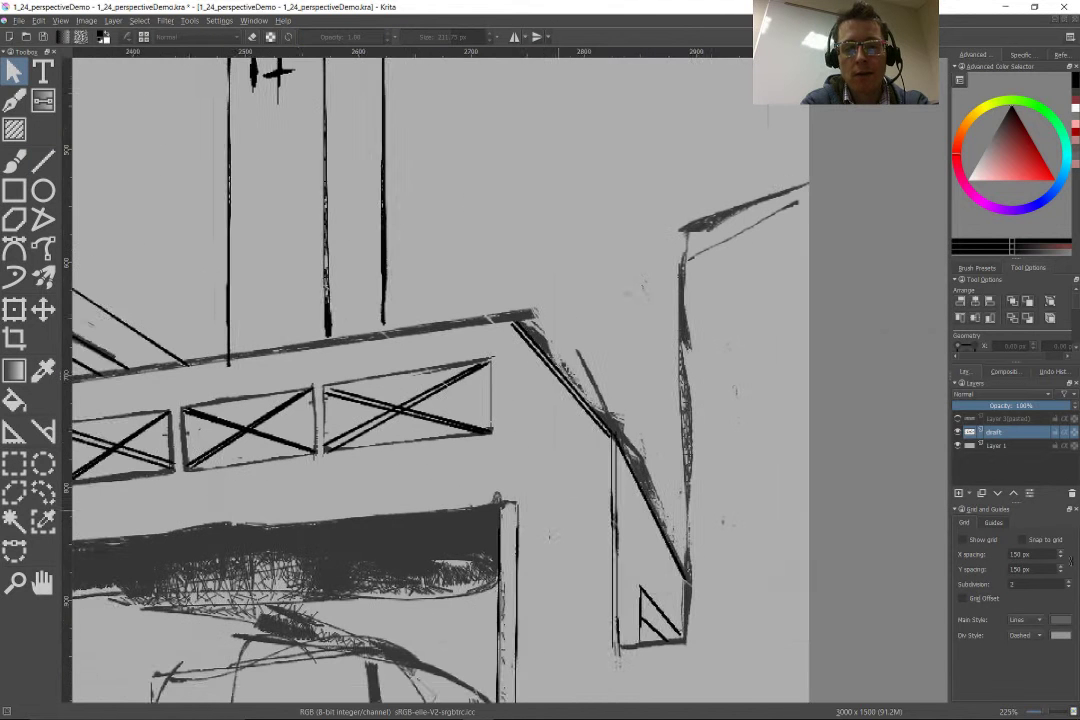
key("b")
mouse_move(550, 651)
left_mouse_down()
mouse_move(511, 651)
mouse_move(516, 511)
left_mouse_up()
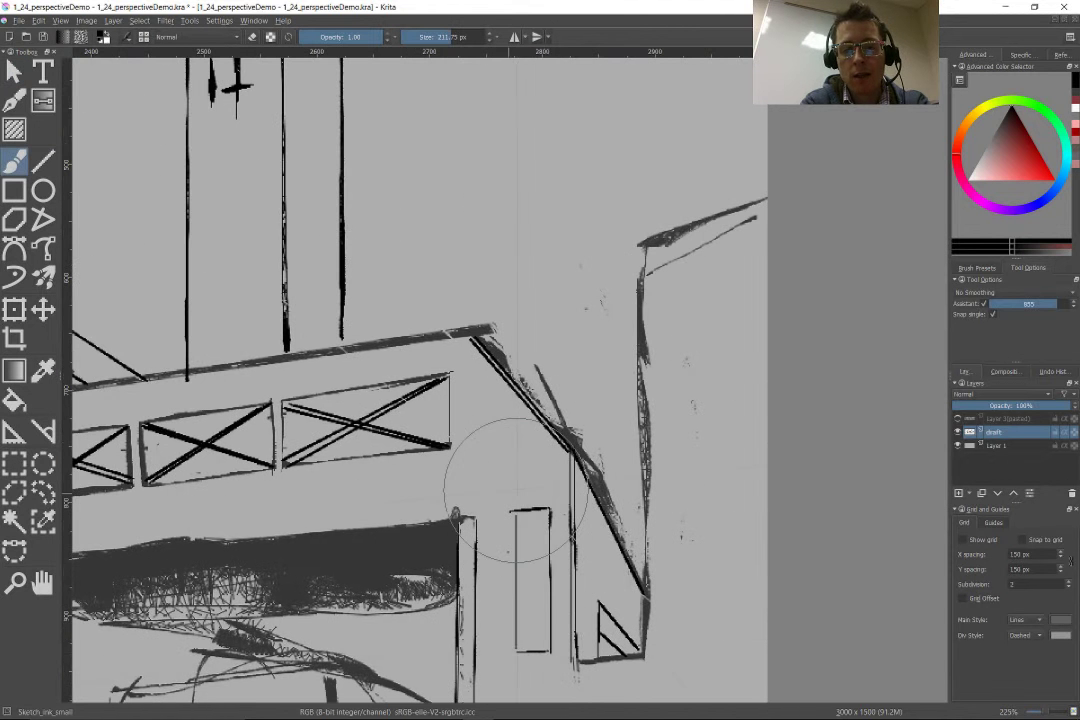
left_click_drag(513, 446, 513, 505)
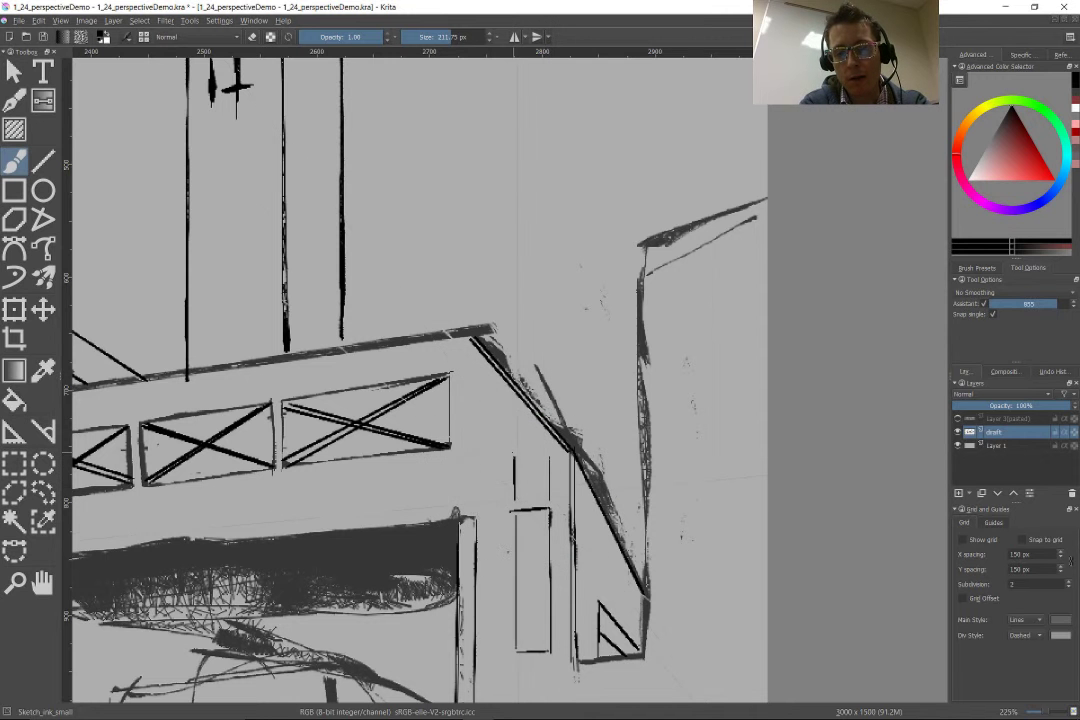
left_click_drag(513, 501, 549, 500)
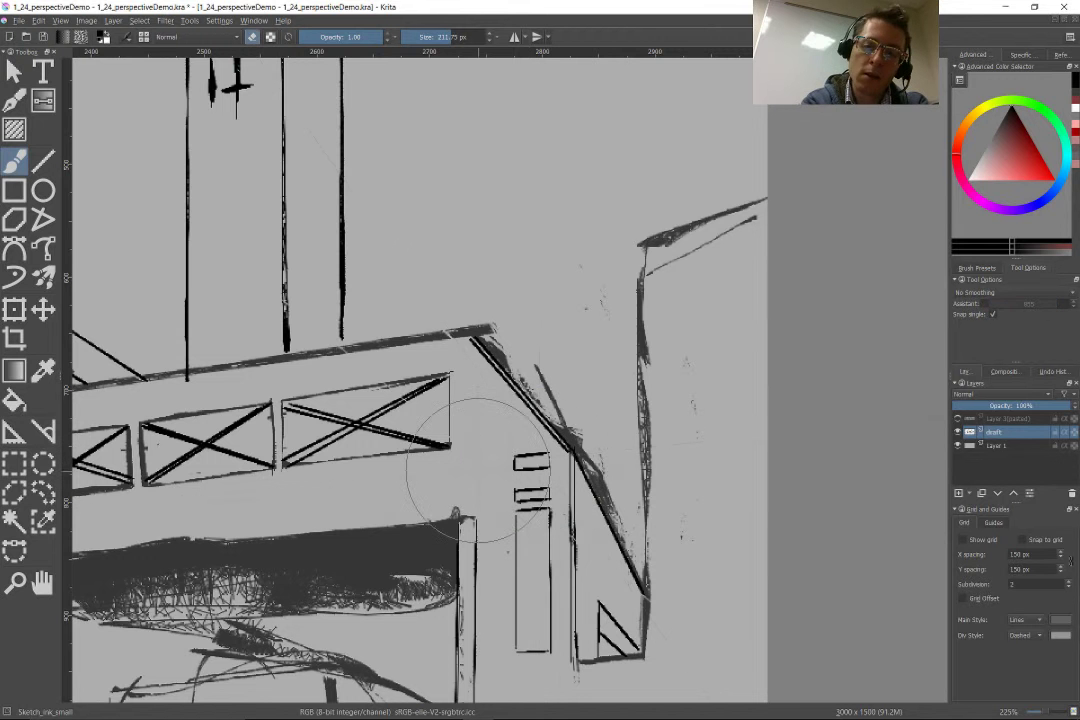
Step: In the dark archway, outline the boxy vehicle's base, windscreen top and slanted edges
left_click_drag(309, 525, 605, 440)
left_click_drag(709, 463, 689, 233)
mouse_move(505, 488)
left_mouse_down()
mouse_move(550, 484)
mouse_move(410, 485)
mouse_move(440, 483)
left_mouse_up()
key("v")
mouse_move(527, 478)
left_mouse_down()
mouse_move(585, 385)
mouse_move(643, 410)
mouse_move(580, 492)
left_mouse_up()
left_click_drag(428, 384, 585, 378)
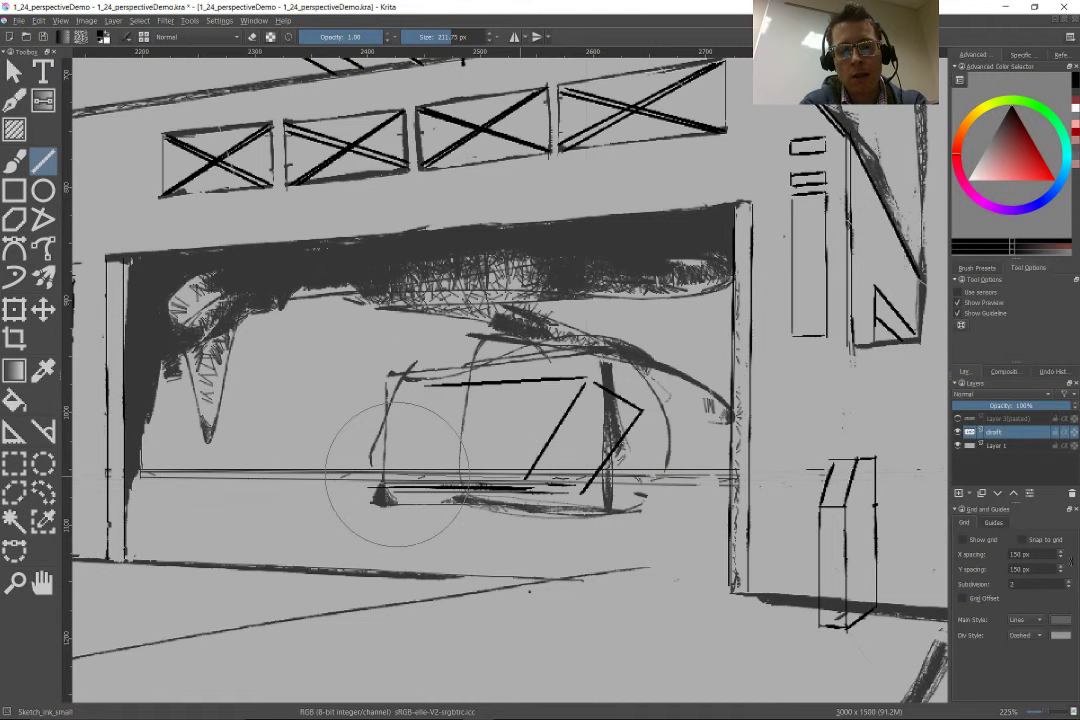
mouse_move(428, 383)
left_mouse_down()
mouse_move(386, 400)
mouse_move(386, 458)
mouse_move(355, 478)
left_mouse_up()
left_click_drag(510, 490, 485, 527)
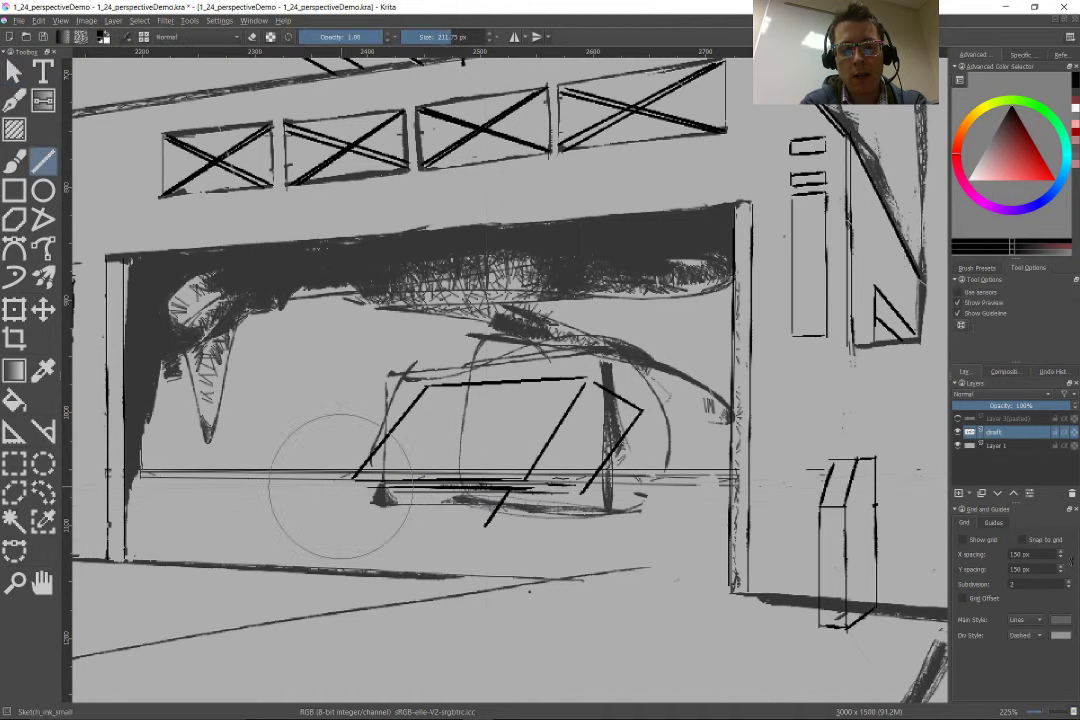
mouse_move(355, 478)
left_mouse_down()
mouse_move(313, 518)
mouse_move(484, 522)
mouse_move(542, 502)
left_mouse_up()
Step: Add small windows along the vehicle base and slanted lines at both of its ends
key("b")
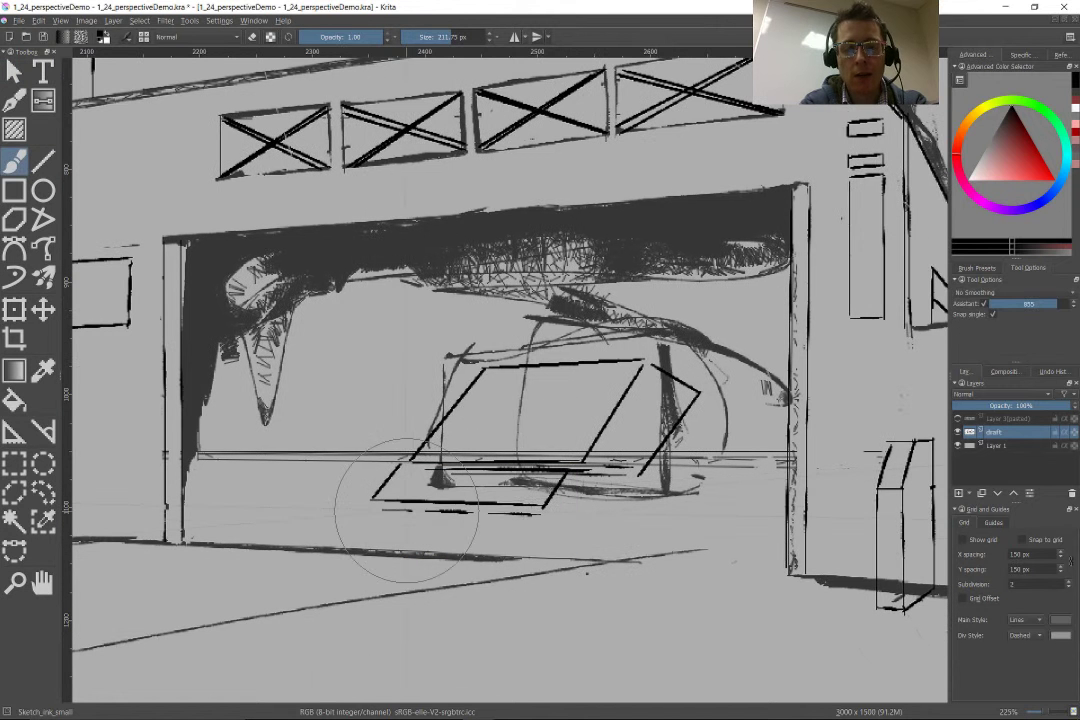
mouse_move(348, 535)
left_mouse_down()
mouse_move(337, 517)
mouse_move(525, 517)
left_mouse_up()
key("Escape")
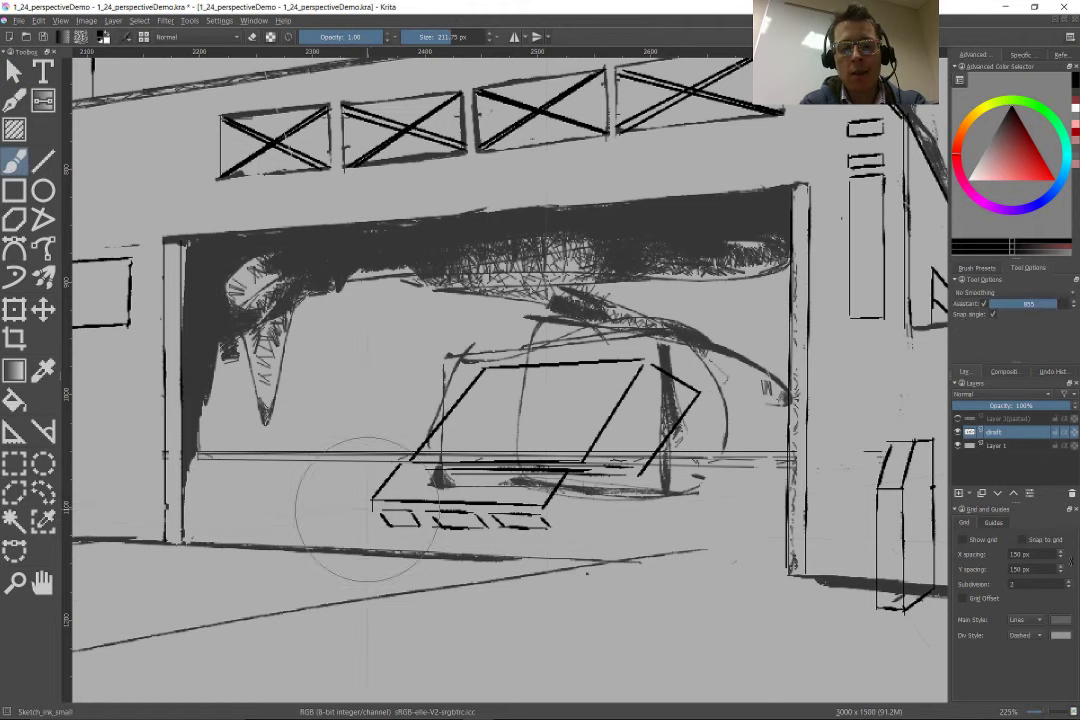
key("v")
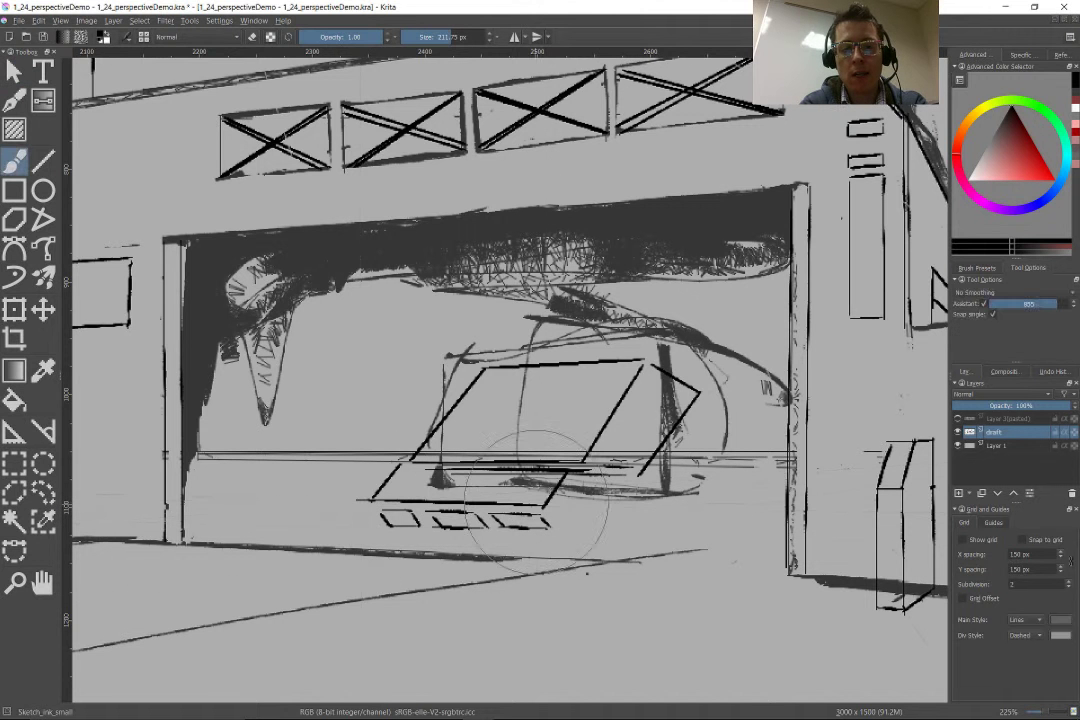
left_click_drag(566, 534, 544, 506)
left_click_drag(362, 502, 380, 533)
key("Escape")
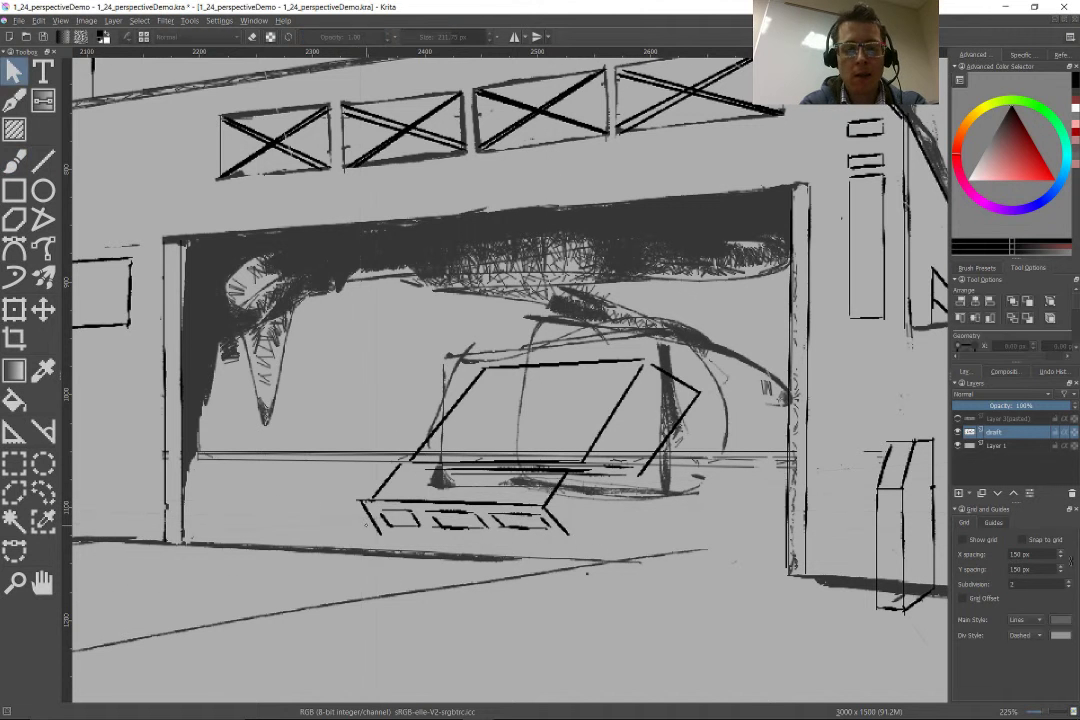
key("b")
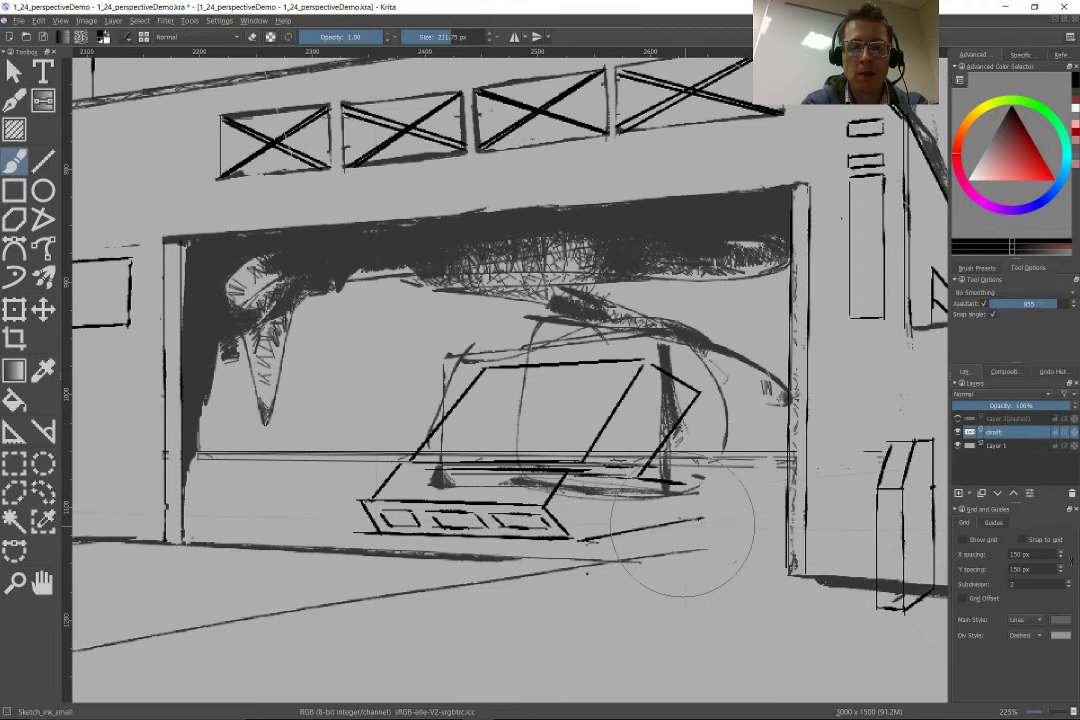
scroll(683, 530, "down", 8)
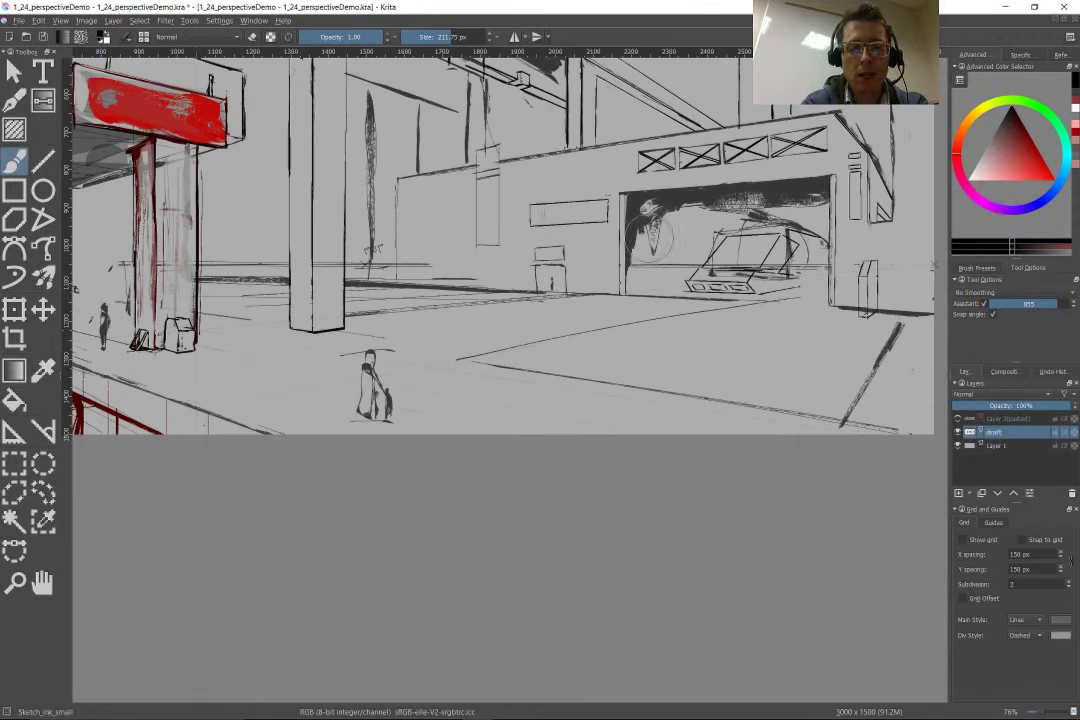
Step: Add a new layer above the draft and draw a floor line along the perspective
scroll(227, 360, "down", 3)
key("Insert")
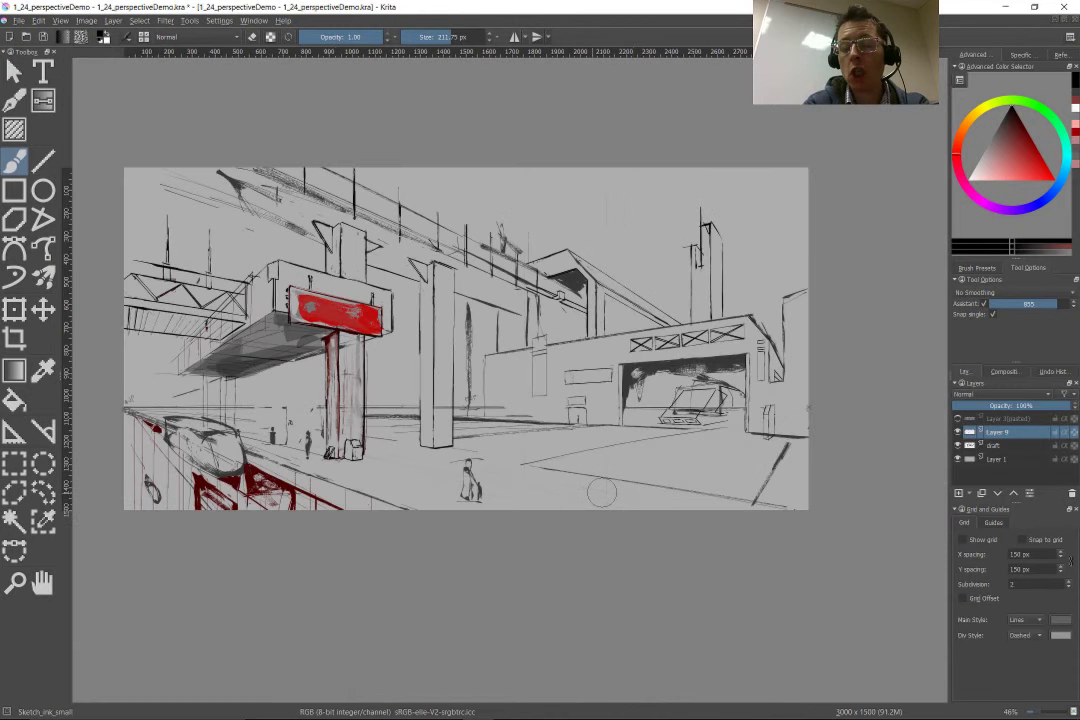
left_click_drag(554, 440, 219, 363)
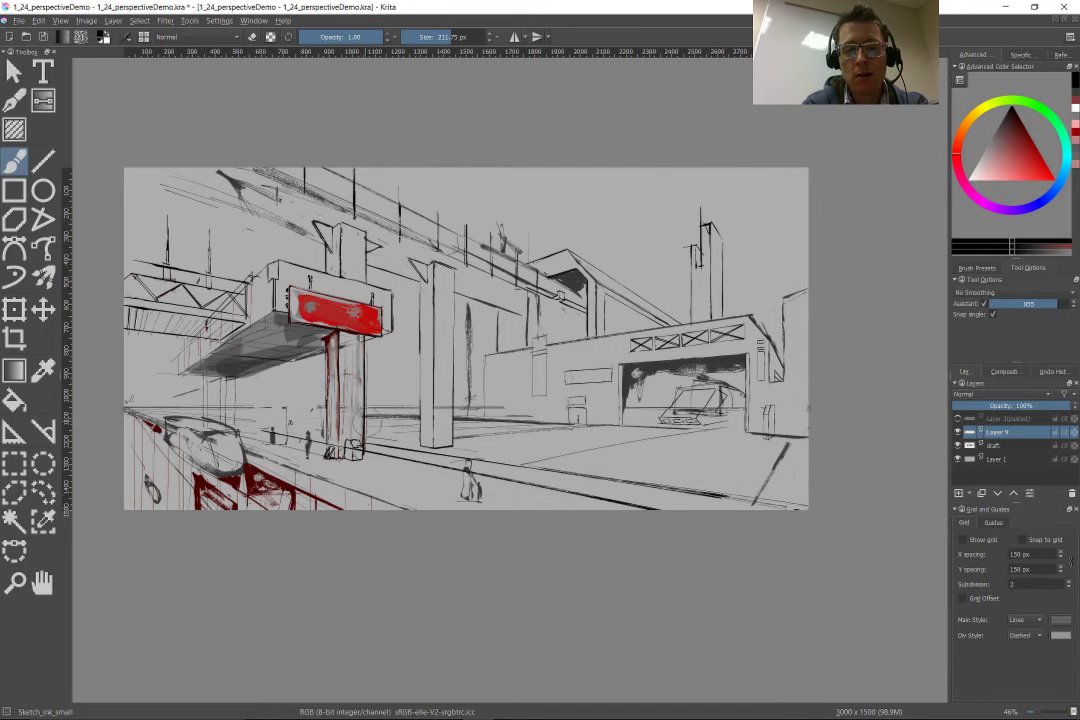
scroll(245, 460, "up", 5)
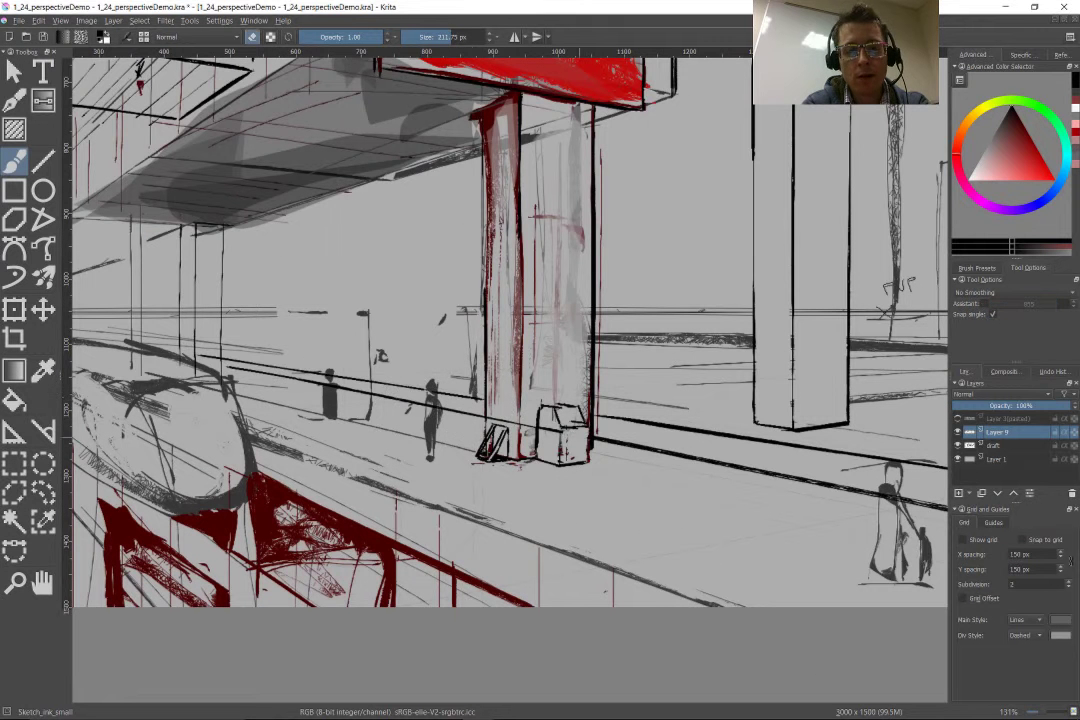
scroll(510, 330, "right", 5)
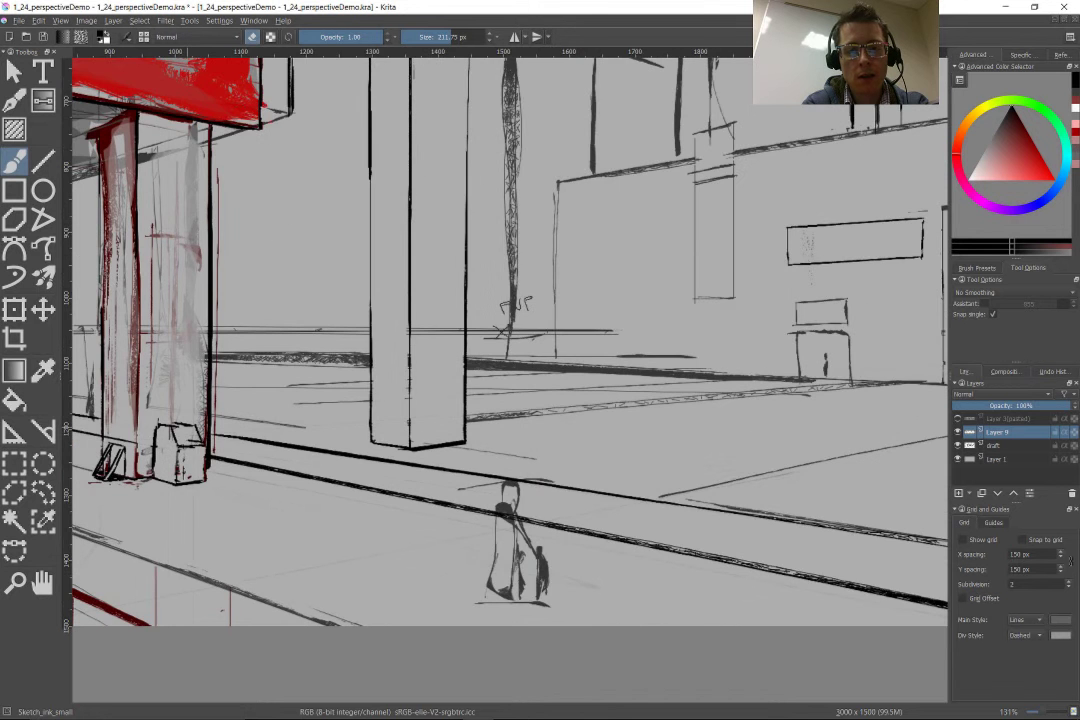
scroll(472, 446, "down", 3)
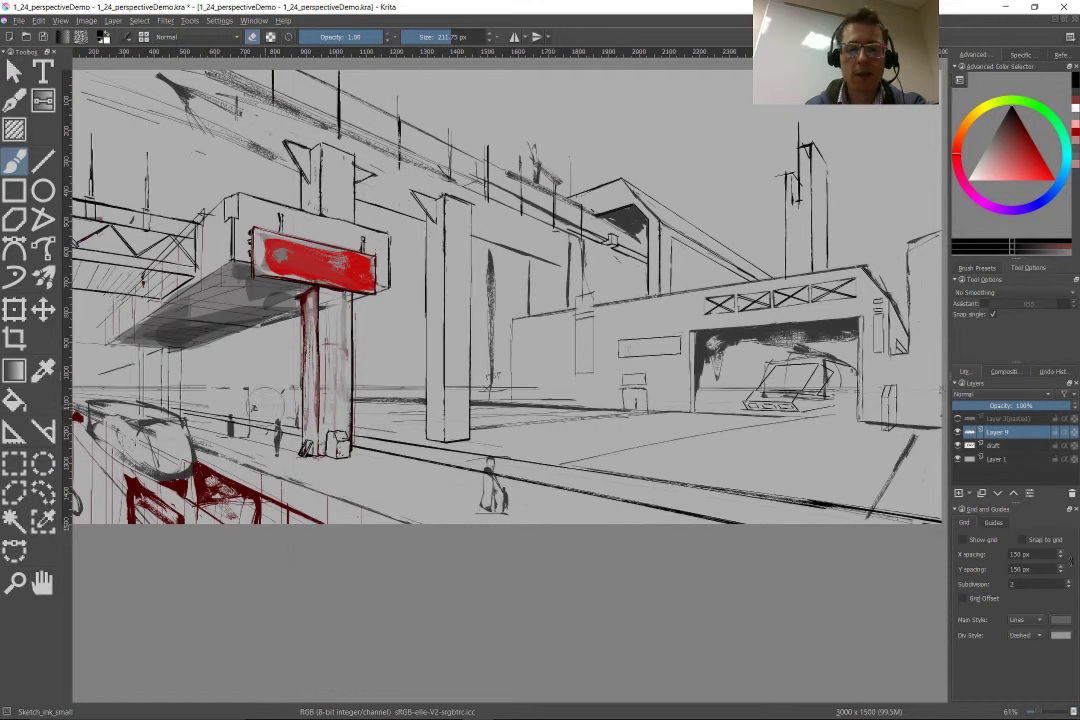
scroll(312, 537, "up", 3)
scroll(537, 448, "right", 5)
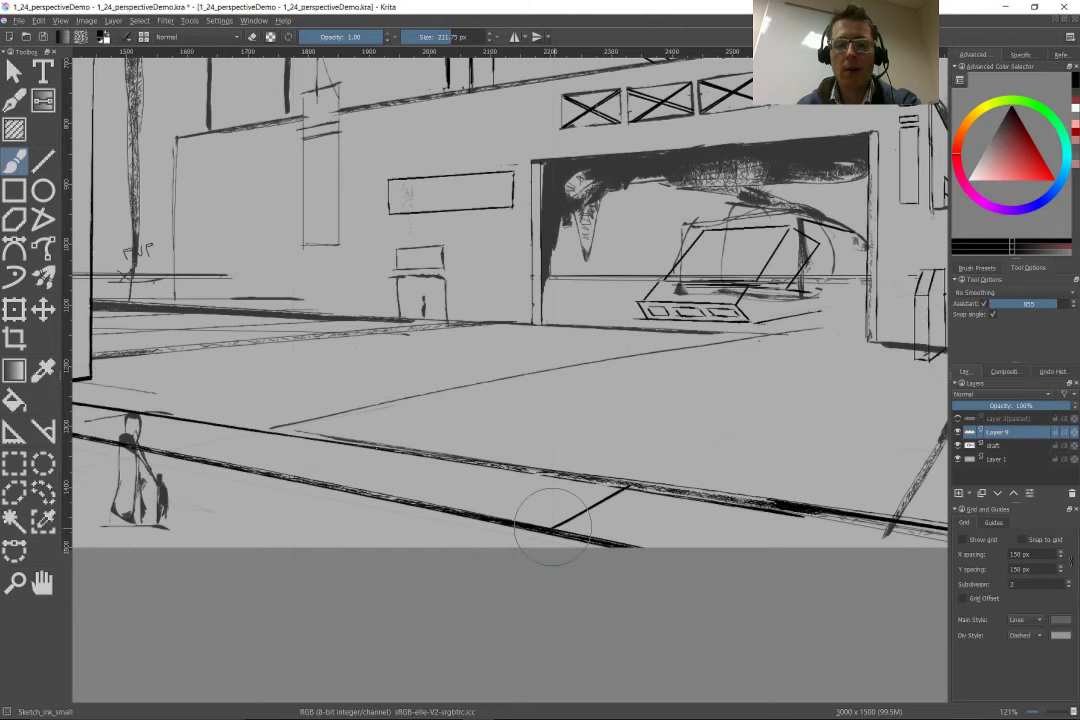
Step: Draw a long straight line from the vanishing point across the track, then return to the freehand brush
key("ctrl+shift+apostrophe")
scroll(600, 500, "down", 5)
scroll(420, 460, "up", 3)
scroll(500, 400, "up", 1)
left_click(43, 160)
left_click_drag(680, 557, 396, 372)
key("ctrl+shift+apostrophe")
key("Escape")
key("b")
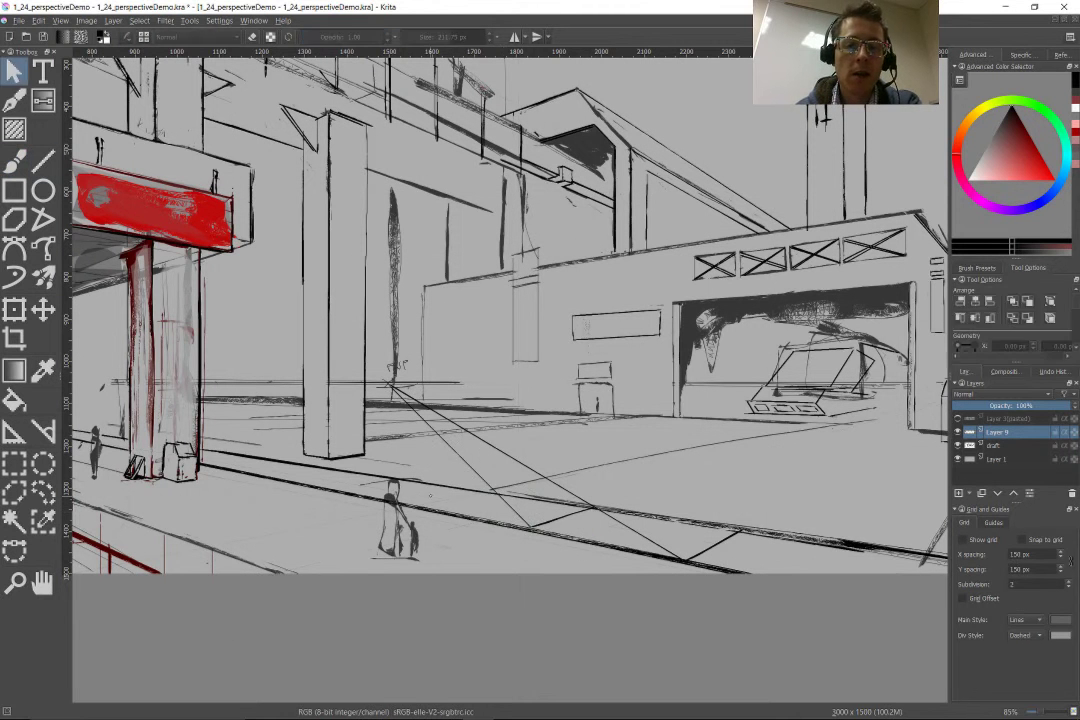
Step: Draw three straight lines from the vanishing point down to the track and rail
scroll(439, 520, "up", 3)
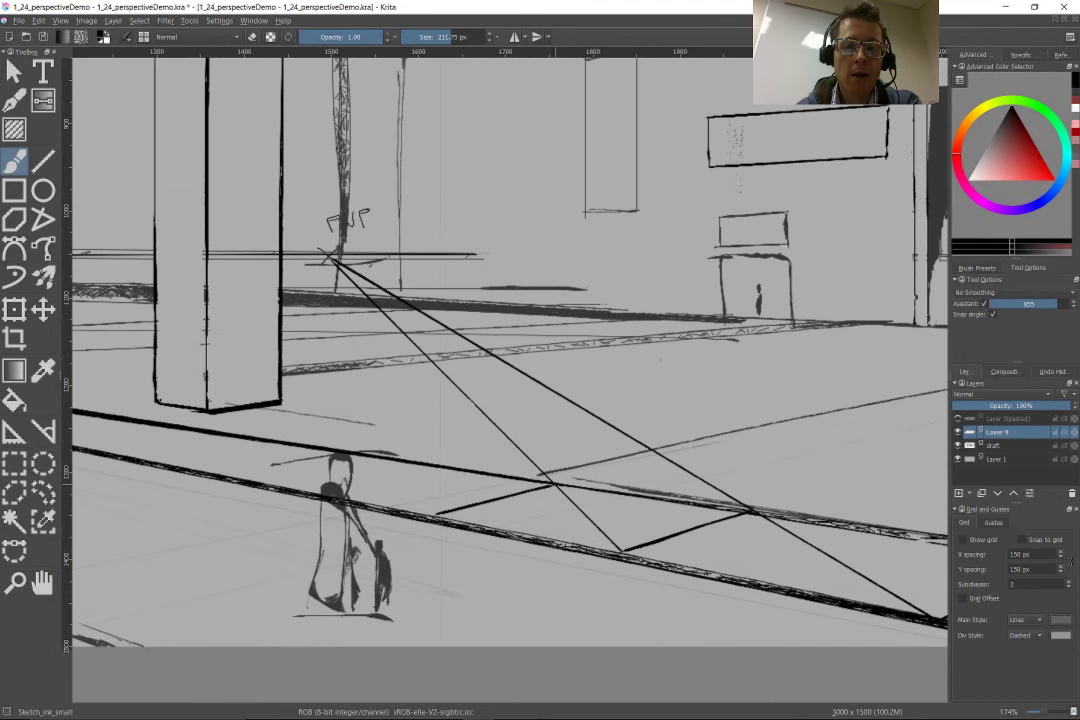
key("v")
left_click_drag(418, 465, 282, 486)
left_click_drag(330, 262, 282, 486)
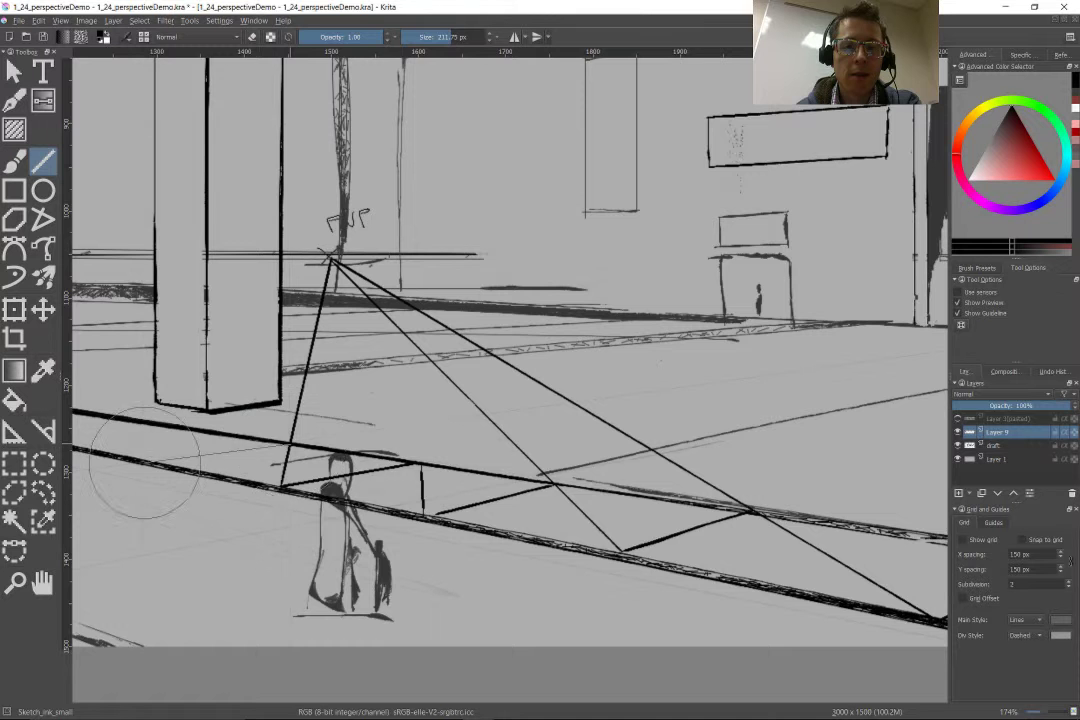
scroll(145, 465, "down", 5)
left_click(14, 70)
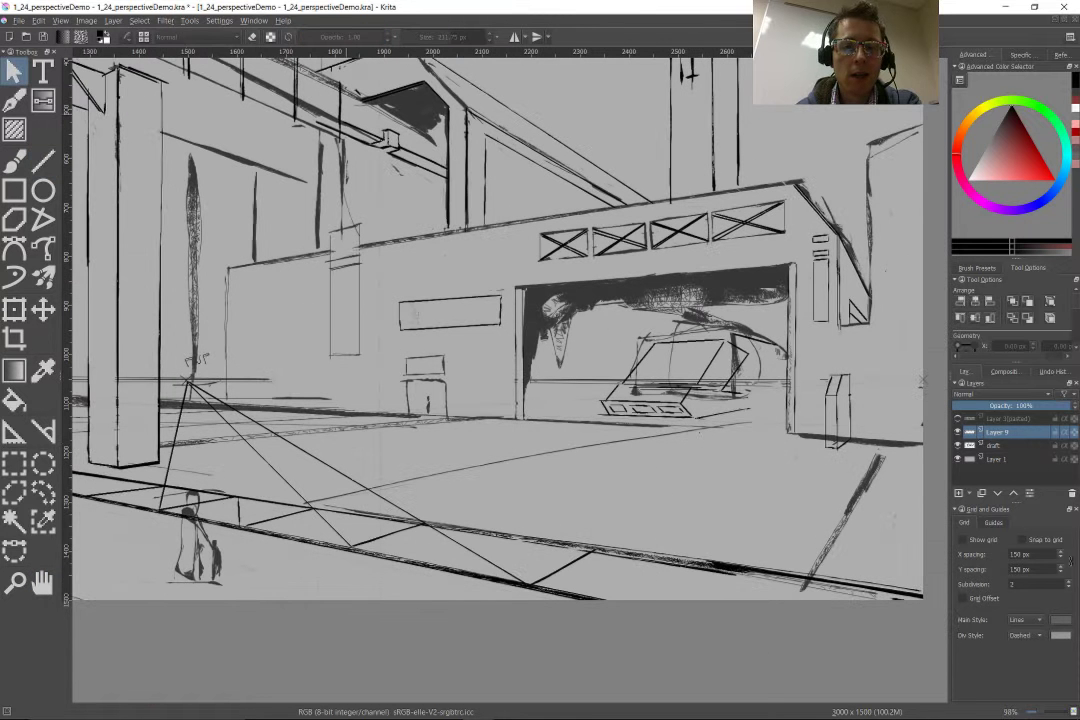
left_click_drag(190, 383, 631, 514)
Step: Add another straight line from the track up to the vanishing point, then return to the freehand brush
left_click(42, 582)
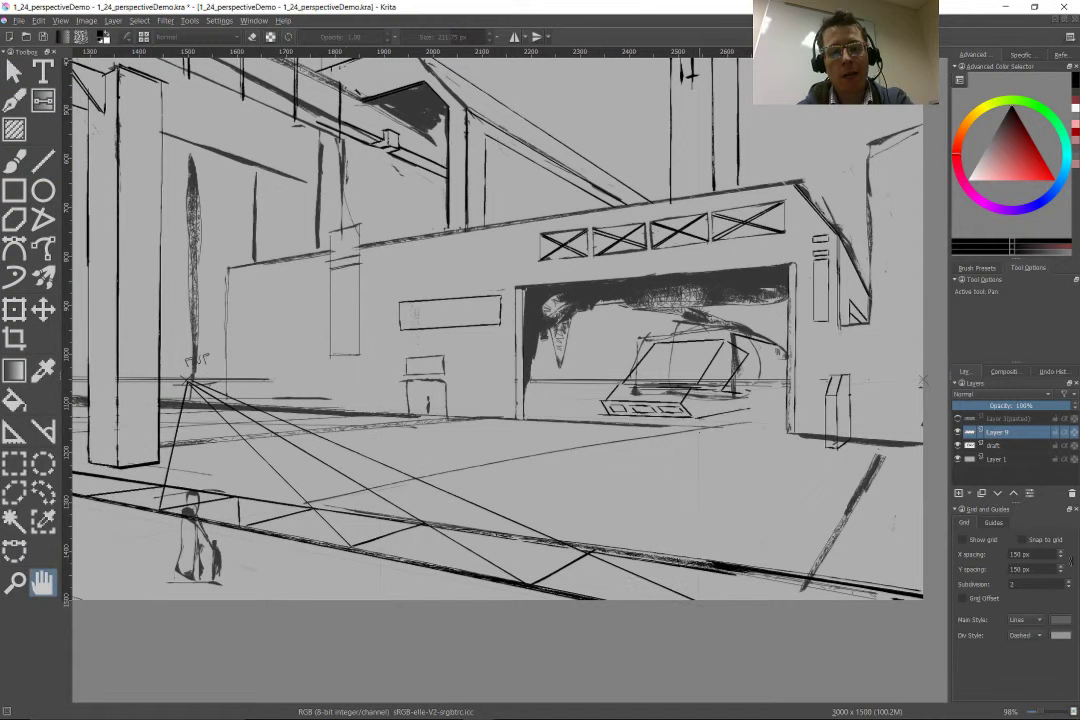
key("b")
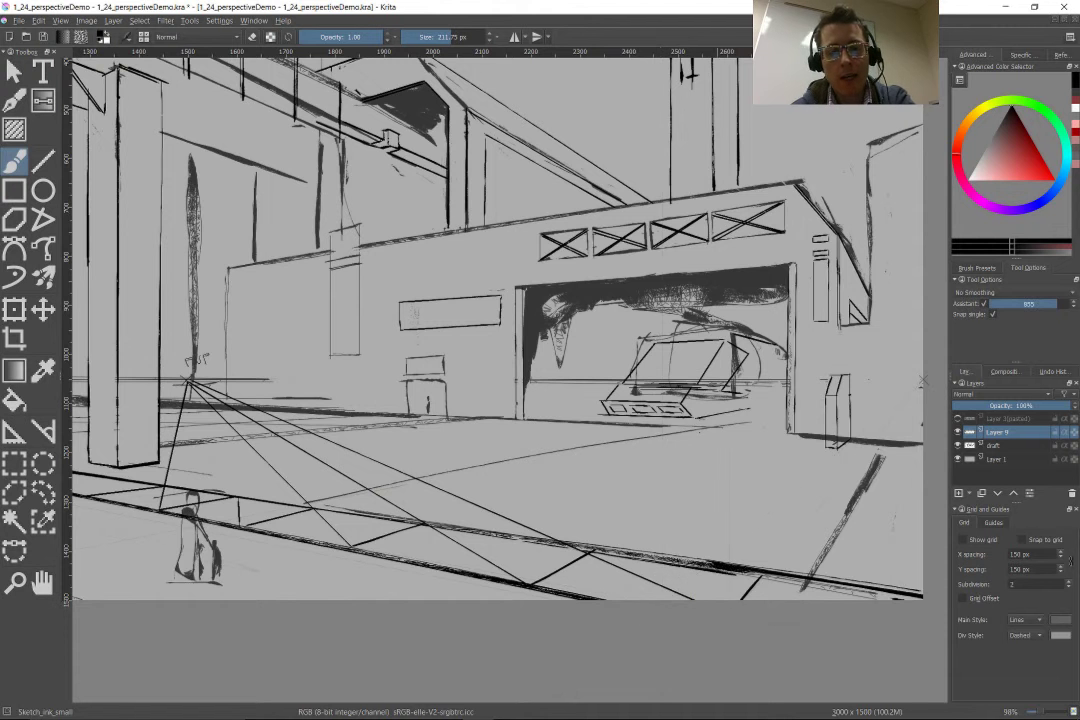
mouse_move(100, 479)
left_mouse_down()
mouse_move(400, 554)
mouse_move(612, 322)
left_mouse_up()
scroll(433, 530, "up", 4)
key("v")
mouse_move(338, 498)
left_mouse_down()
mouse_move(625, 318)
mouse_move(614, 321)
left_mouse_up()
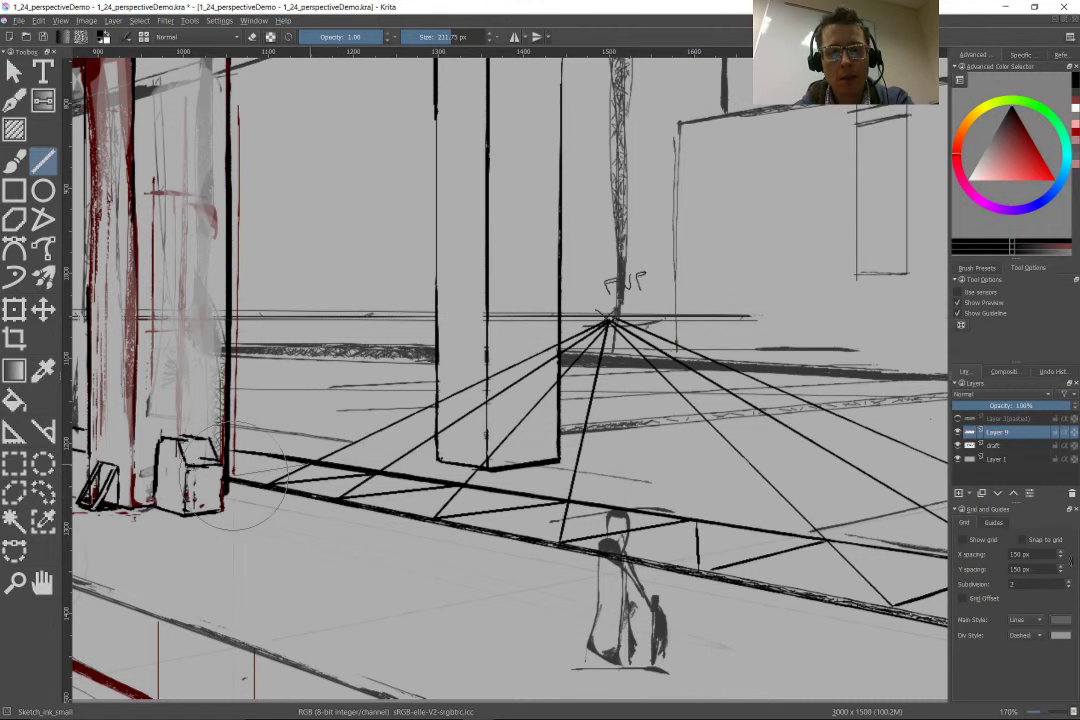
left_click_drag(235, 475, 355, 475)
scroll(350, 458, "up", 1)
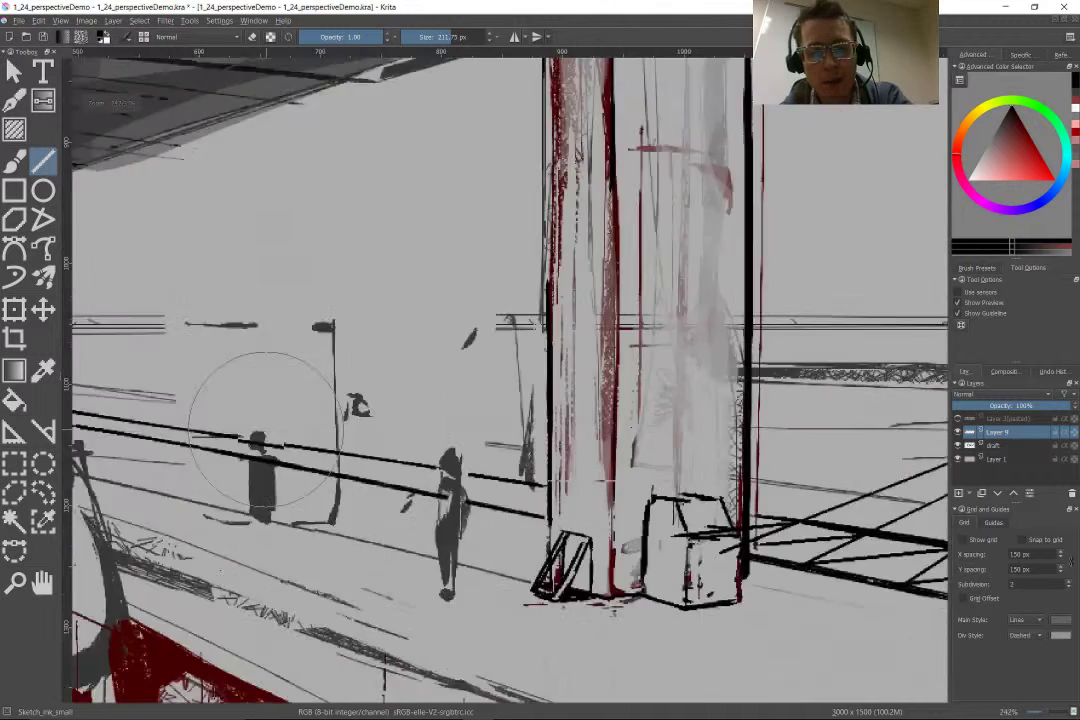
scroll(190, 420, "down", 5)
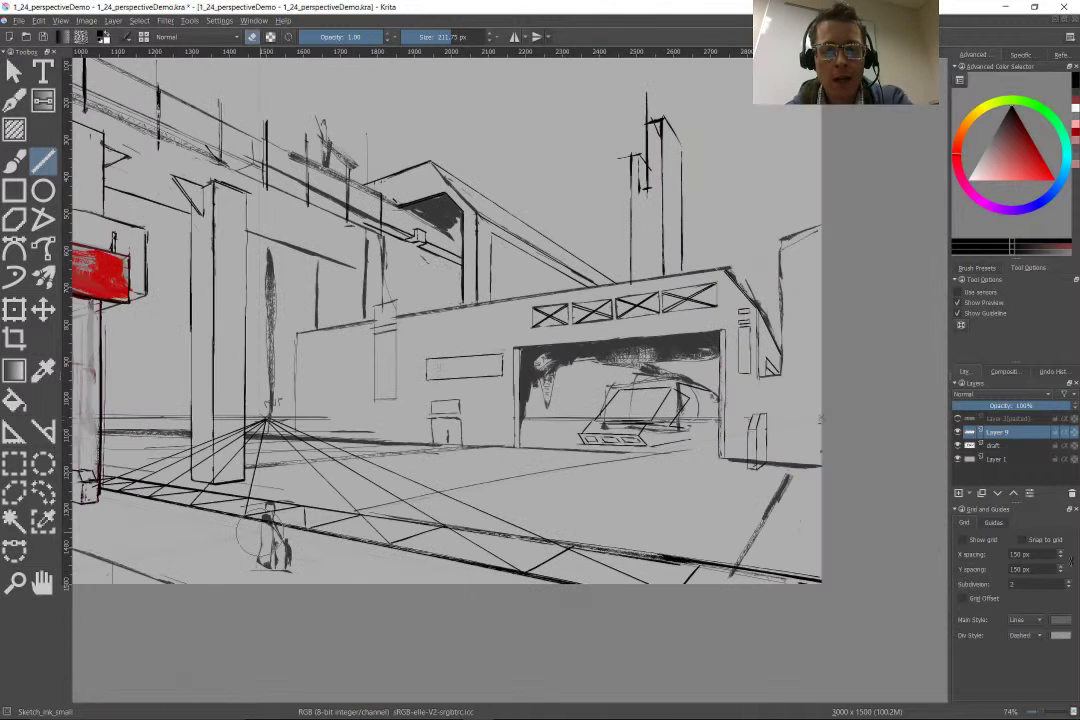
key("b")
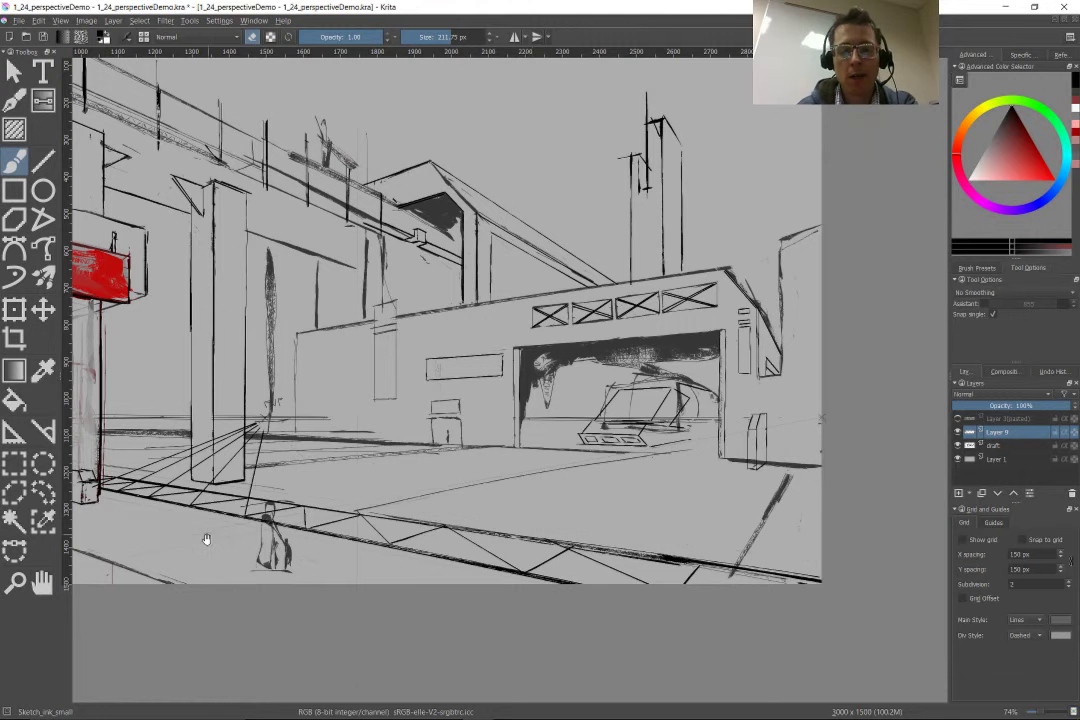
left_click_drag(195, 380, 342, 463)
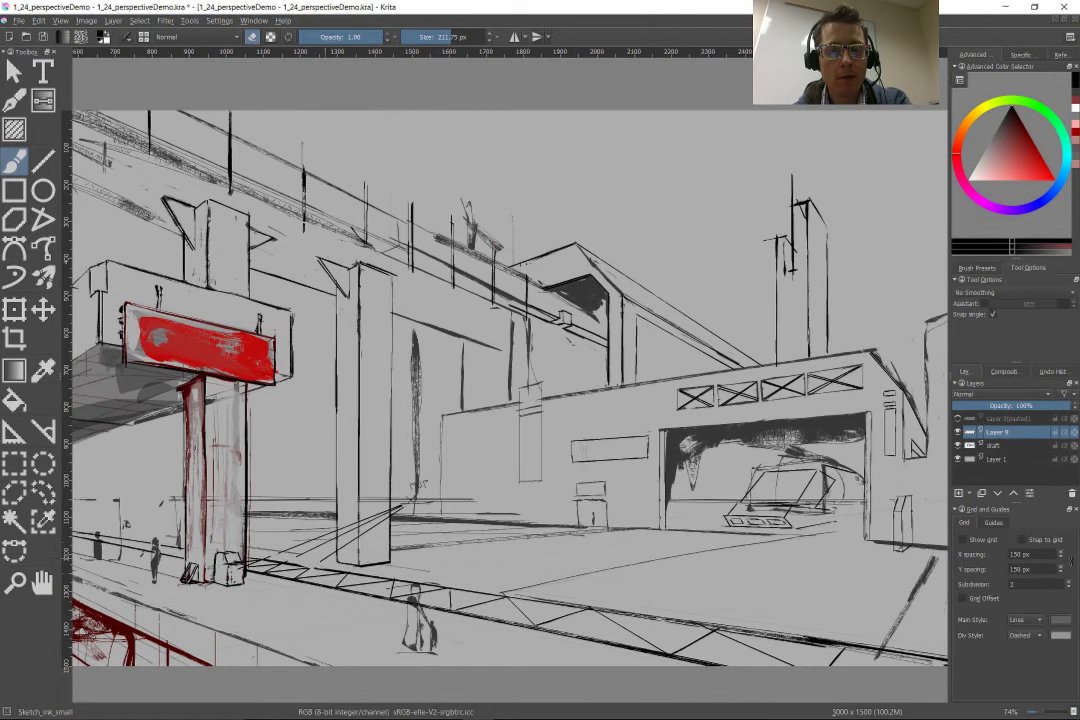
Step: Turn off perspective snapping and move the view to the platform's far end
scroll(305, 585, "up", 5)
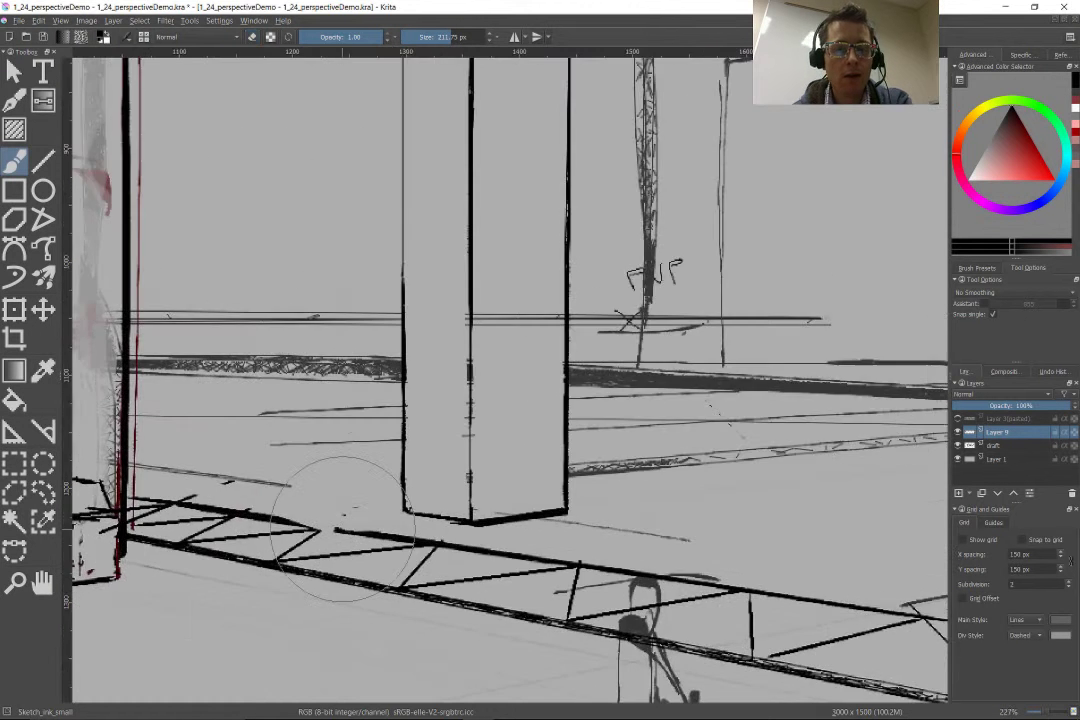
key("ctrl+shift+l")
left_click_drag(611, 557, 266, 487)
mouse_move(330, 480)
left_mouse_down()
mouse_move(275, 478)
mouse_move(318, 480)
left_mouse_up()
left_click_drag(495, 494, 365, 470)
left_click_drag(885, 675, 705, 612)
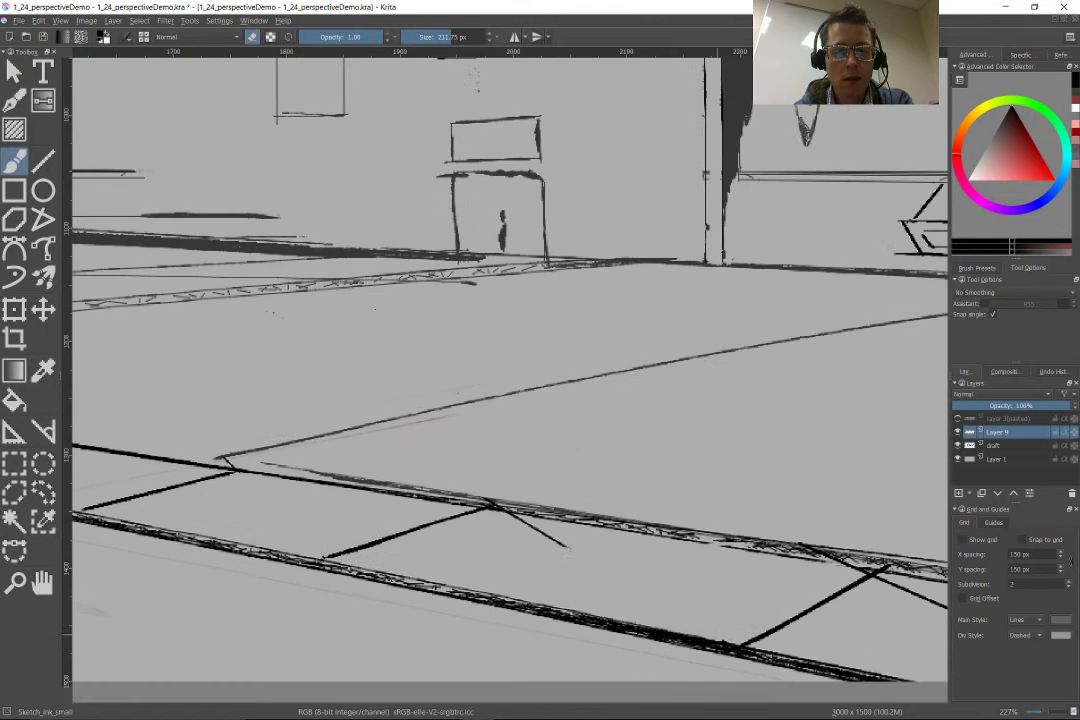
left_click_drag(497, 480, 320, 450)
scroll(310, 455, "down", 8)
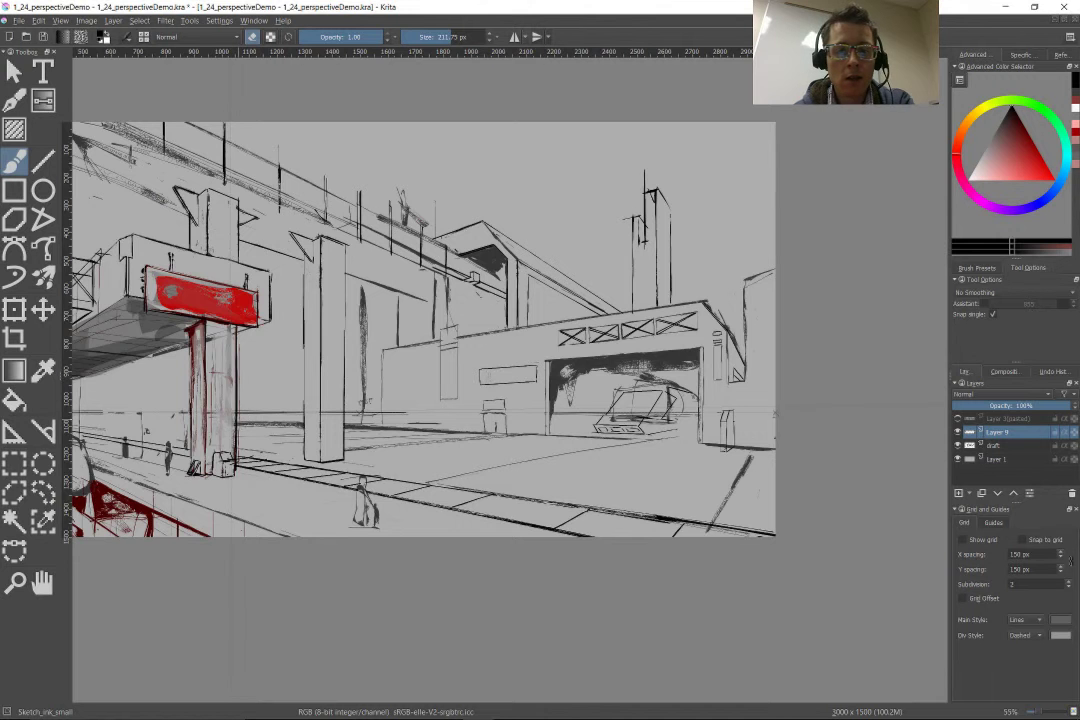
scroll(330, 495, "up", 7)
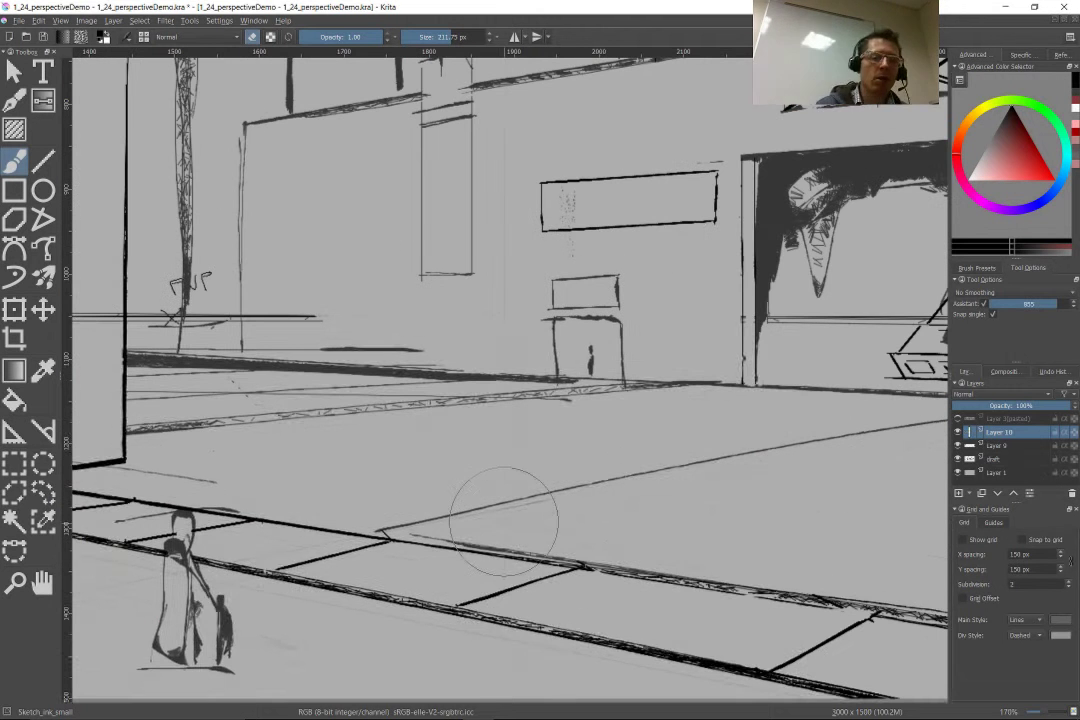
Step: Sketch vertical bench strokes and a long slanted line on the platform, undoing a misdrawn attempt
left_click_drag(521, 497, 521, 547)
mouse_move(506, 470)
left_mouse_down()
mouse_move(518, 386)
mouse_move(512, 318)
left_mouse_up()
left_click_drag(476, 435, 550, 434)
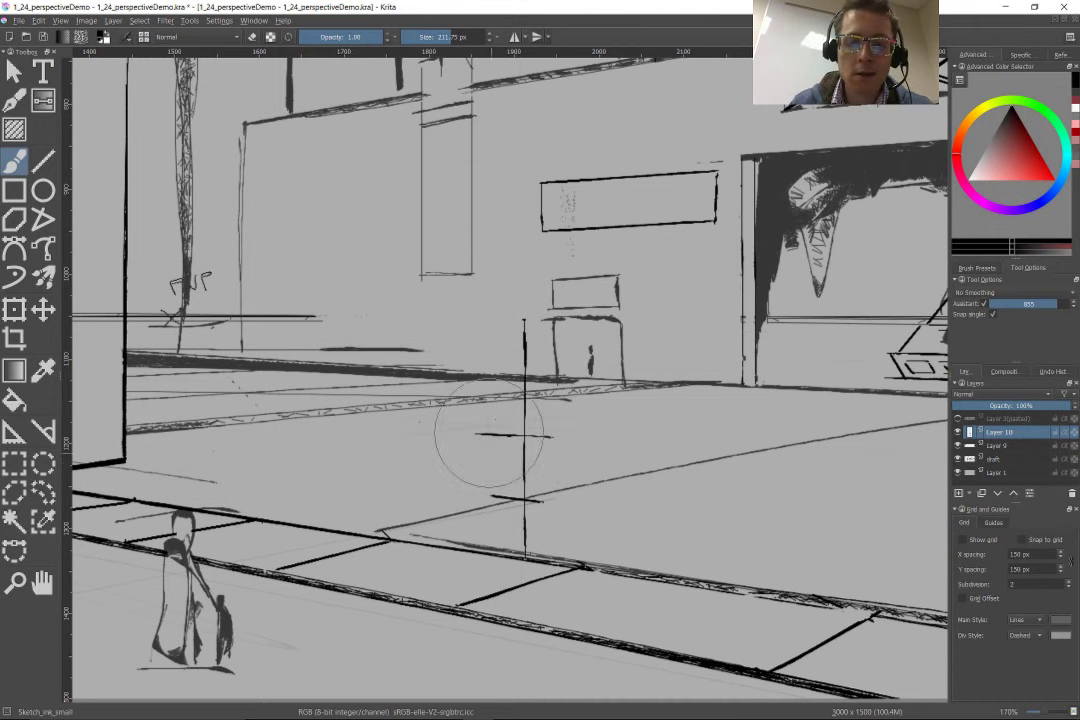
left_click_drag(490, 499, 545, 497)
key("ctrl+z")
key("ctrl+z")
key("ctrl+z")
key("ctrl+z")
key("ctrl+z")
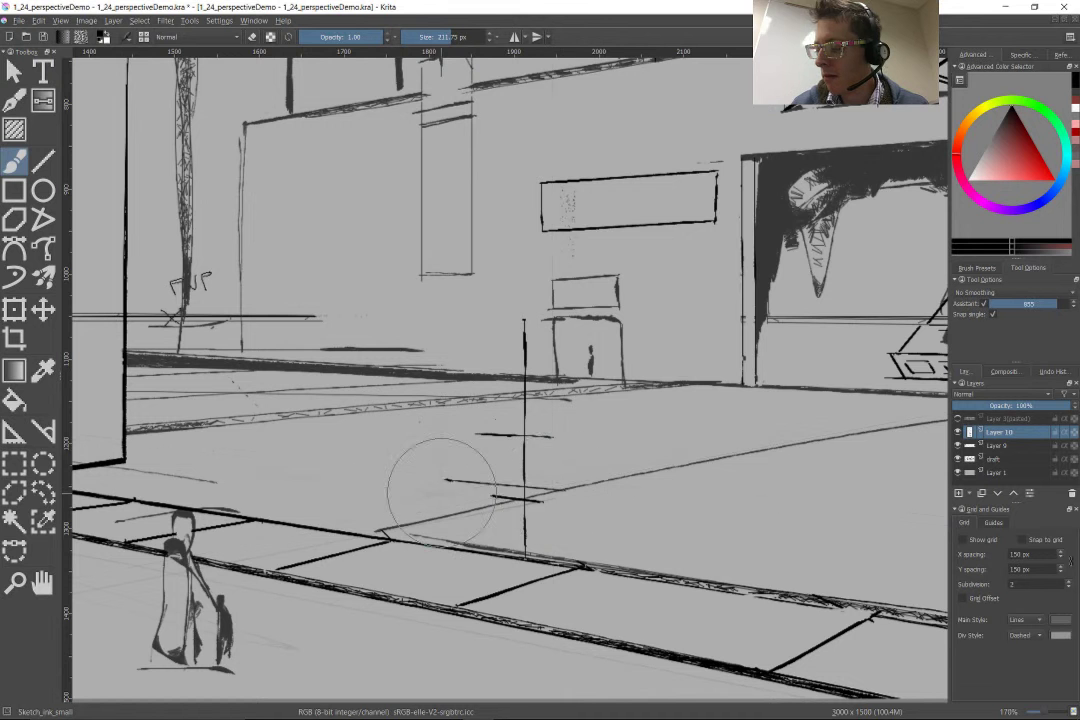
left_click_drag(531, 555, 531, 477)
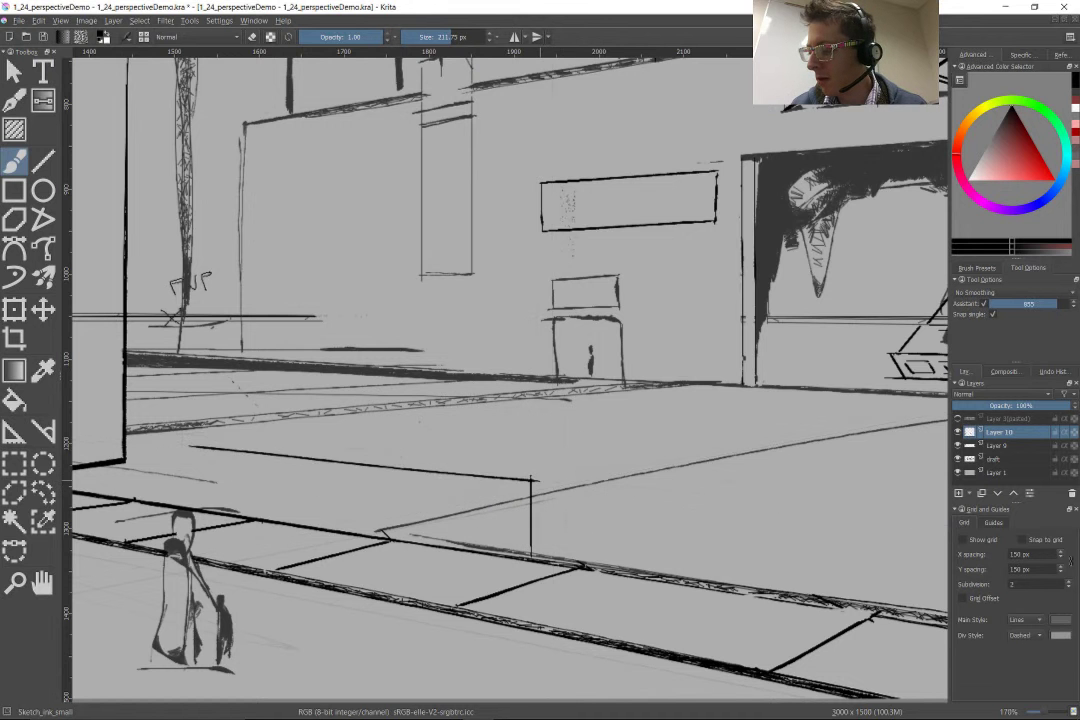
scroll(400, 470, "down", 5)
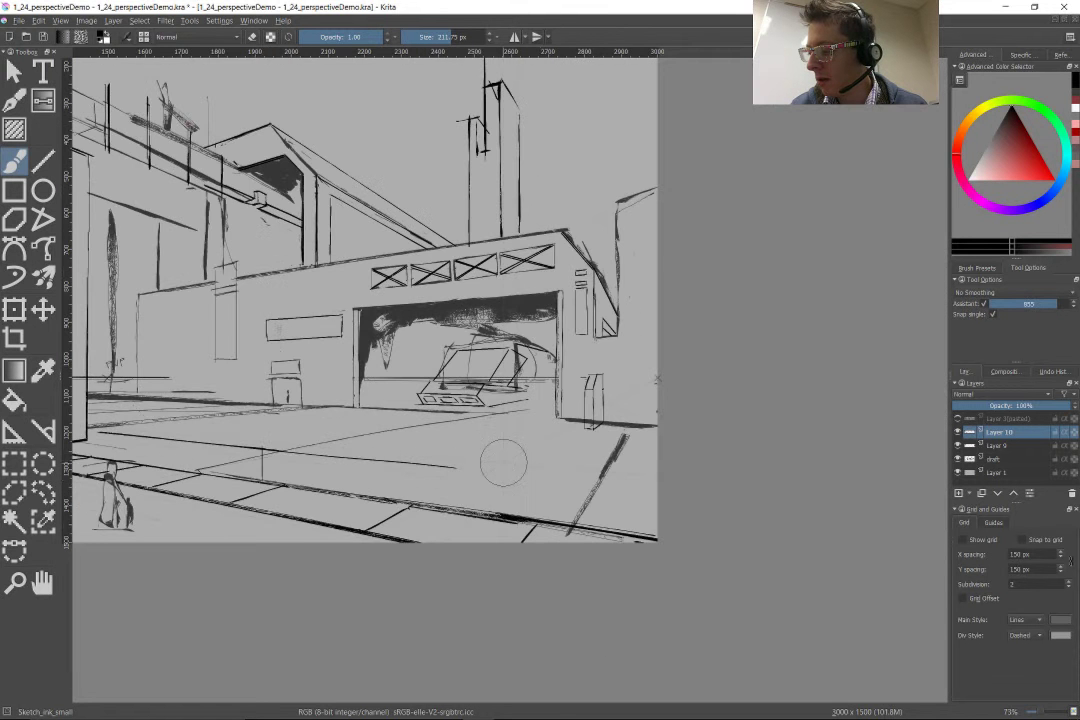
scroll(494, 415, "up", 5)
left_click_drag(474, 413, 474, 485)
mouse_move(260, 385)
left_mouse_down()
mouse_move(916, 458)
mouse_move(700, 430)
mouse_move(400, 420)
mouse_move(562, 406)
left_mouse_up()
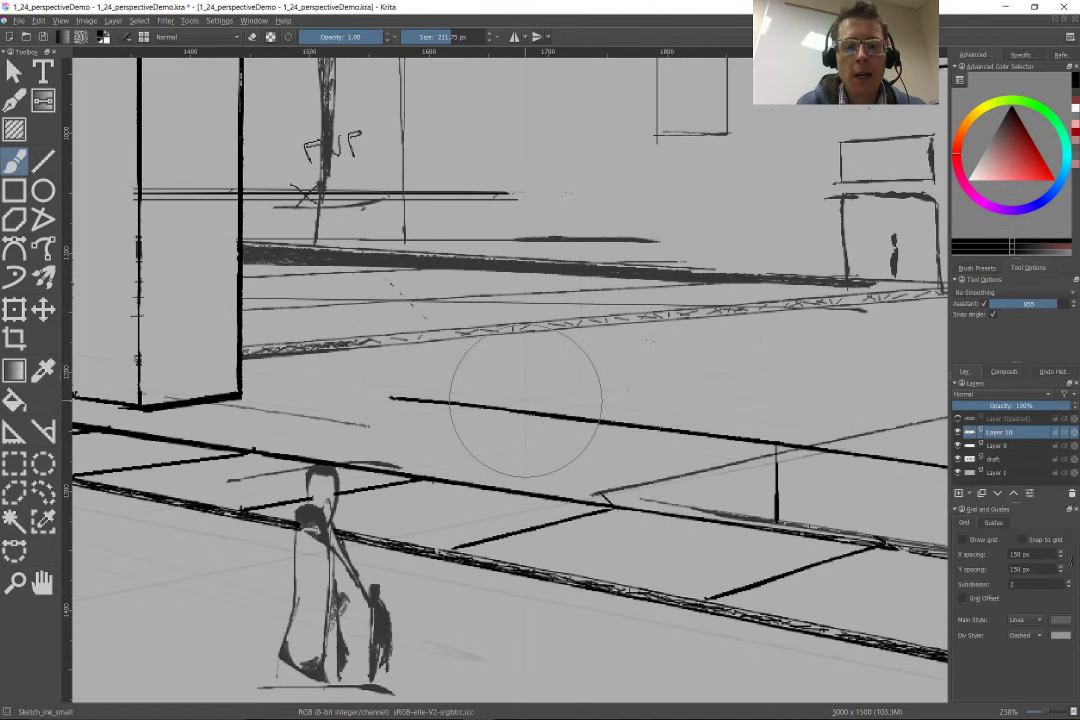
Step: Draw faint perspective strokes along the platform edge near the pillar
scroll(525, 403, "down", 4)
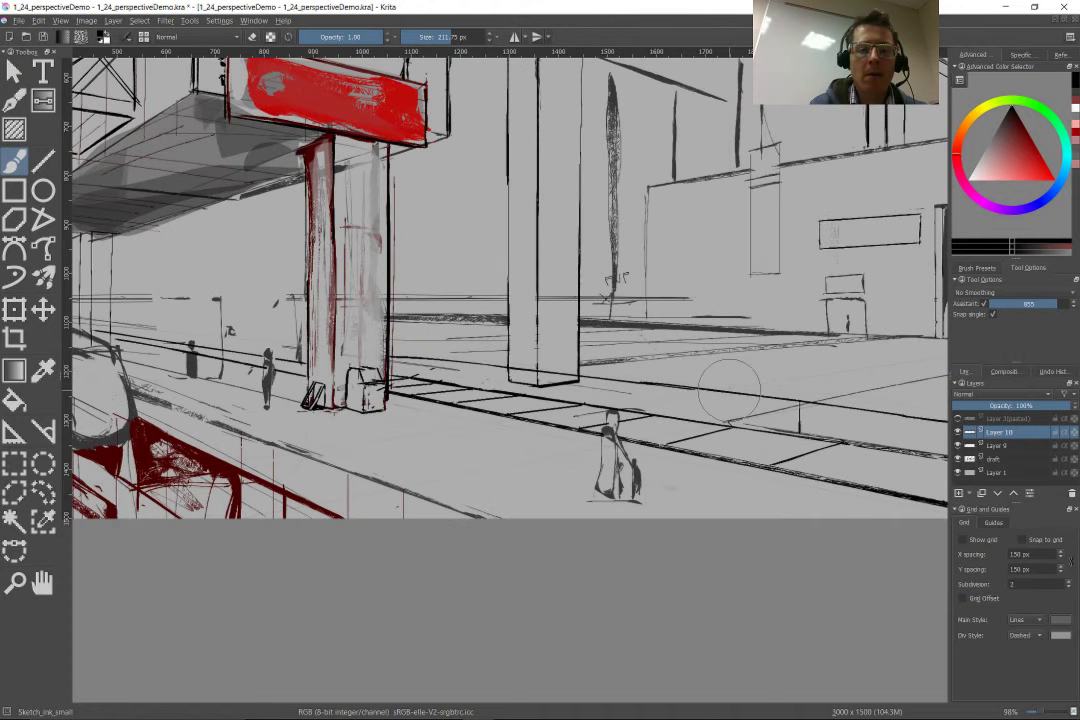
scroll(869, 352, "down", 4)
scroll(869, 352, "up", 7)
left_click_drag(212, 452, 507, 507)
scroll(507, 507, "down", 4)
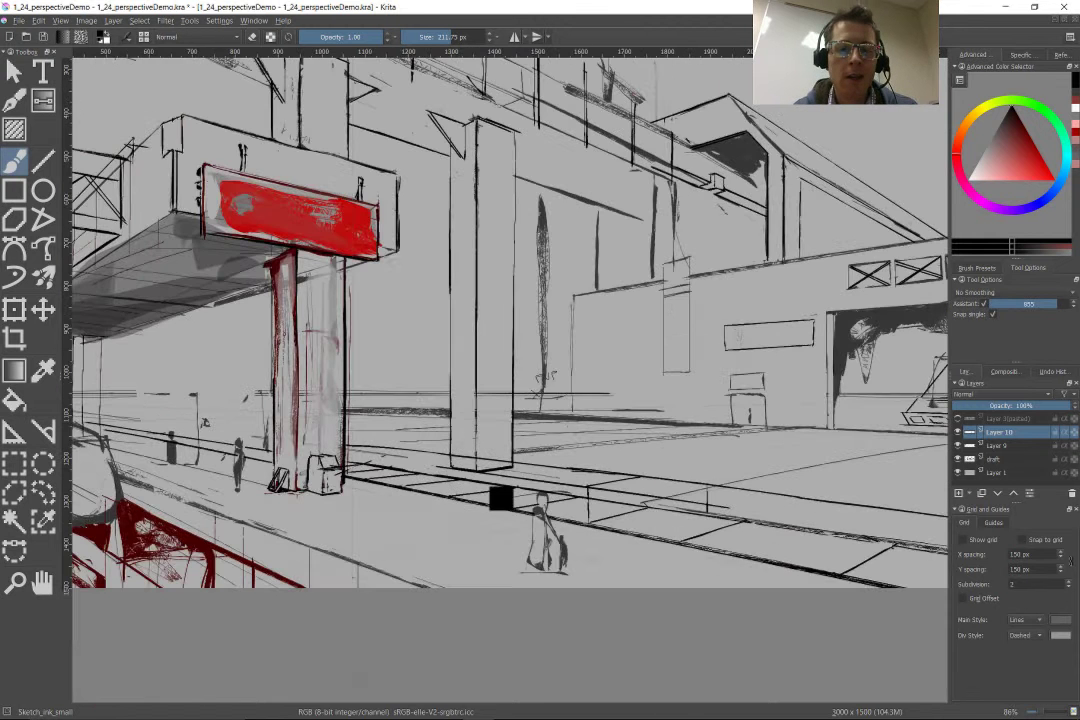
scroll(499, 499, "up", 5)
scroll(499, 499, "down", 4)
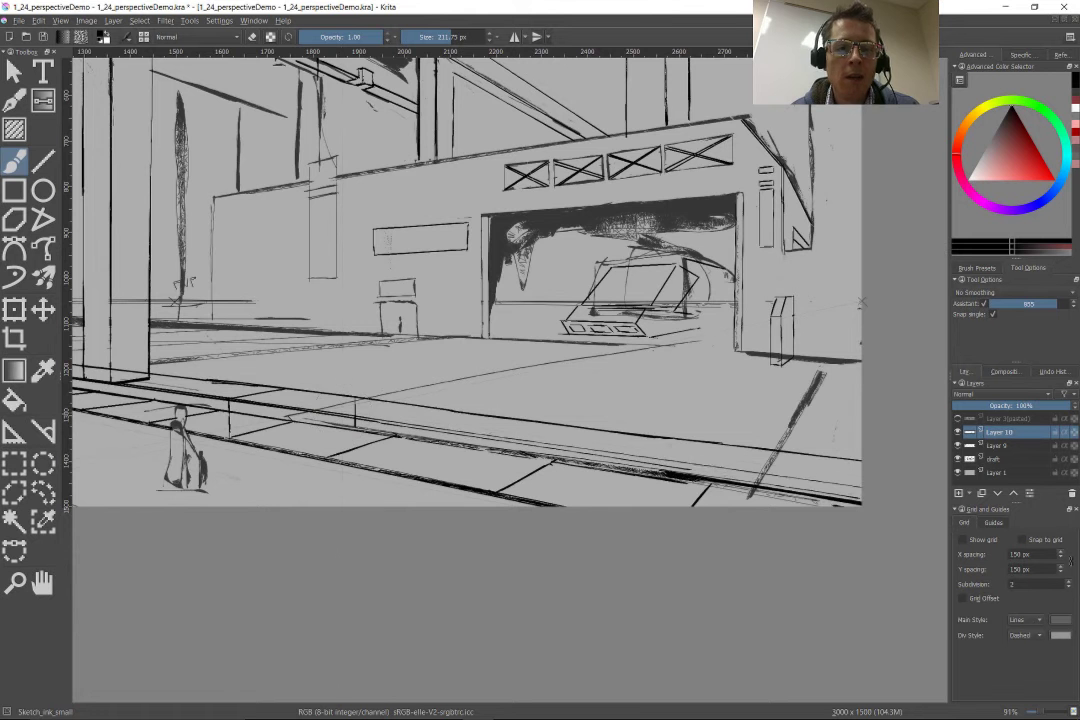
left_click_drag(600, 400, 435, 460)
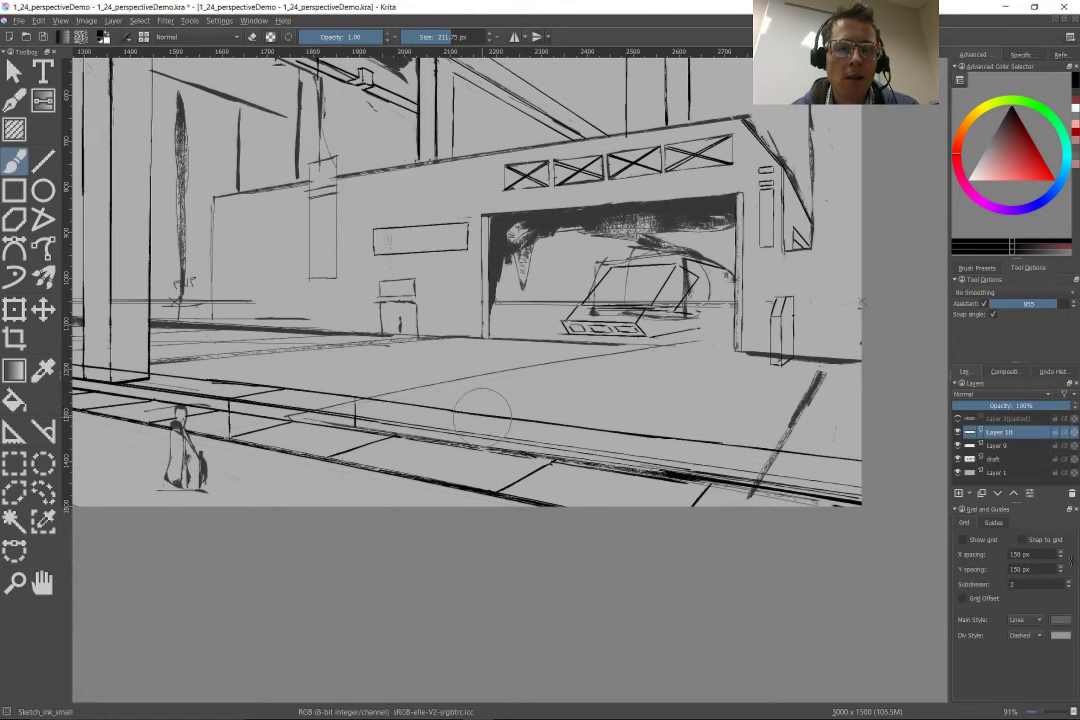
scroll(474, 405, "up", 5)
mouse_move(400, 385)
left_mouse_down()
mouse_move(200, 380)
mouse_move(180, 410)
left_mouse_up()
Step: With perspective snapping on, draw a vertical bench leg and the bench-top edges
mouse_move(276, 523)
left_mouse_down()
mouse_move(483, 585)
mouse_move(100, 467)
left_mouse_up()
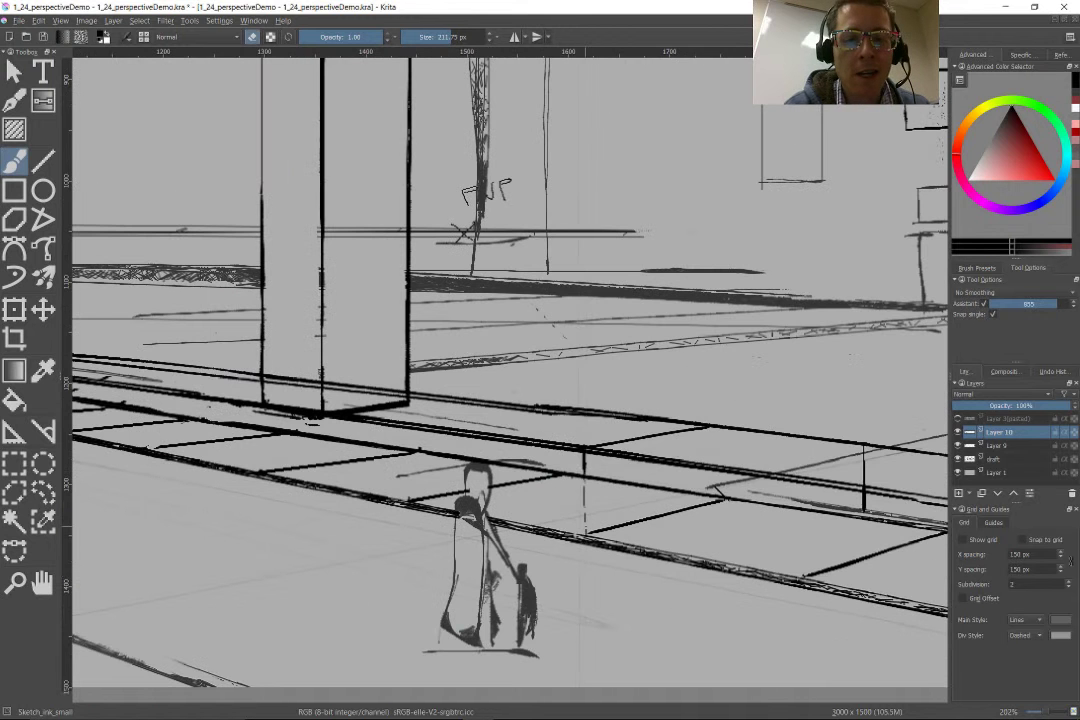
left_click_drag(858, 453, 560, 473)
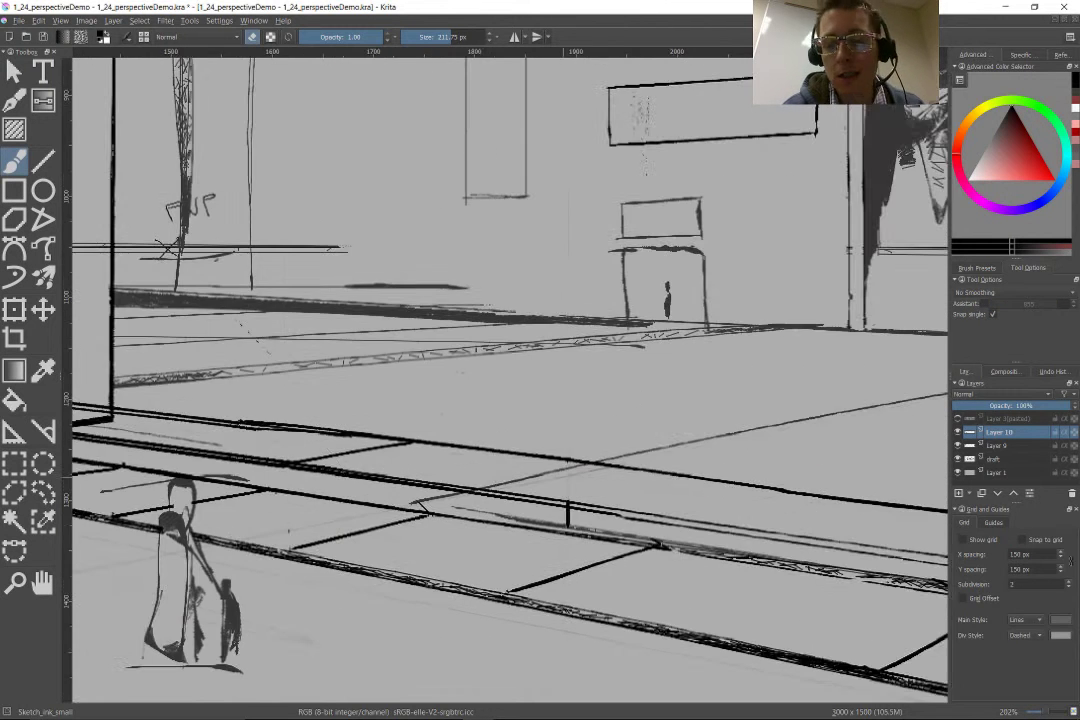
scroll(567, 515, "down", 3)
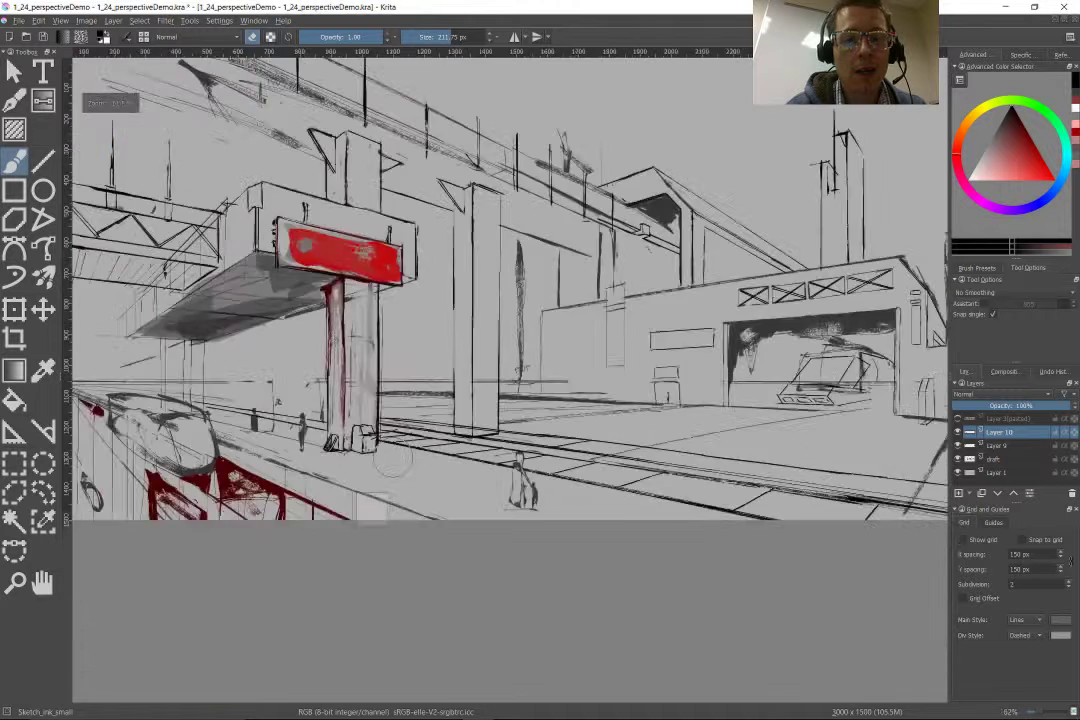
scroll(200, 360, "up", 3)
key("ctrl+shift+l")
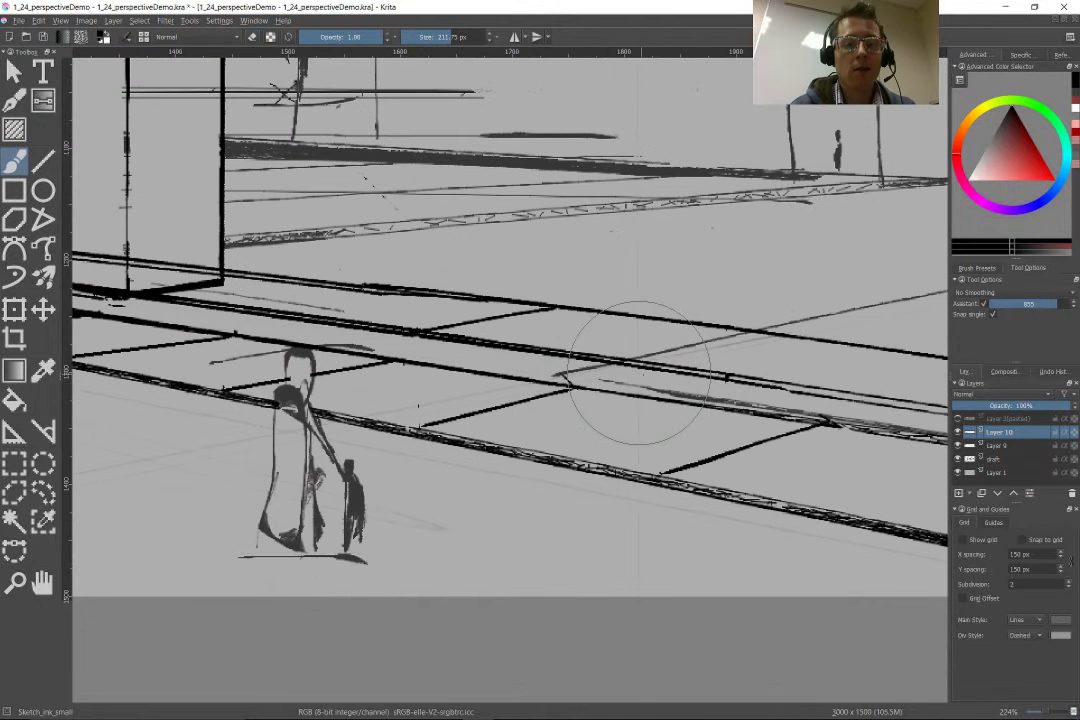
left_click_drag(617, 383, 617, 472)
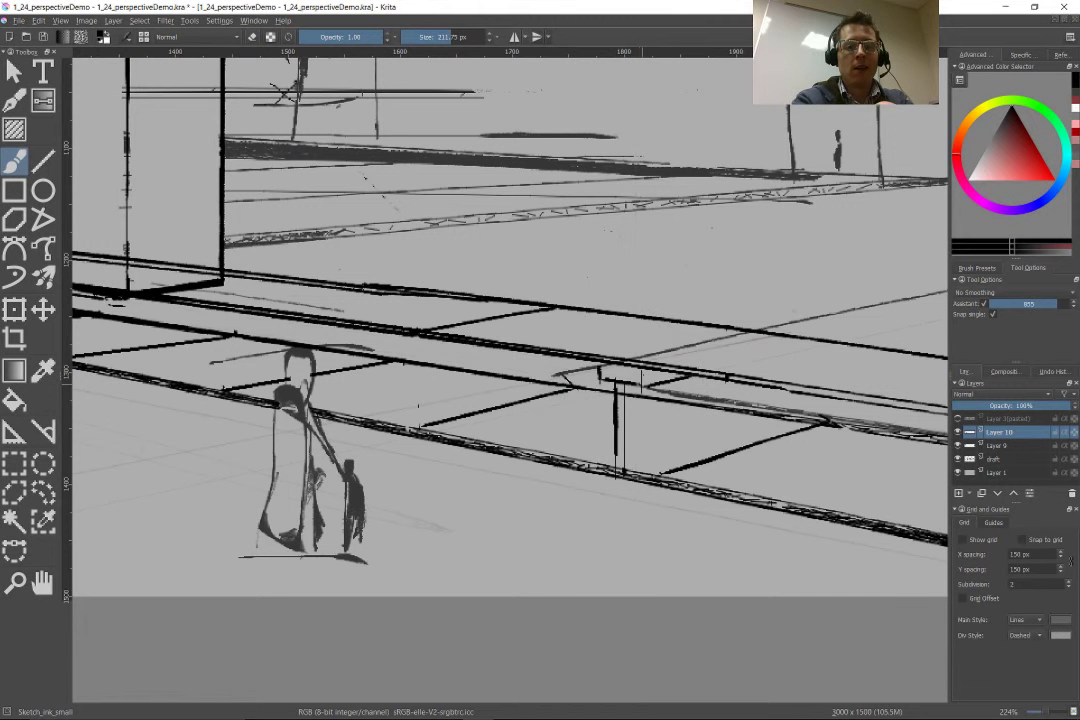
mouse_move(600, 357)
left_mouse_down()
mouse_move(790, 337)
mouse_move(781, 430)
left_mouse_up()
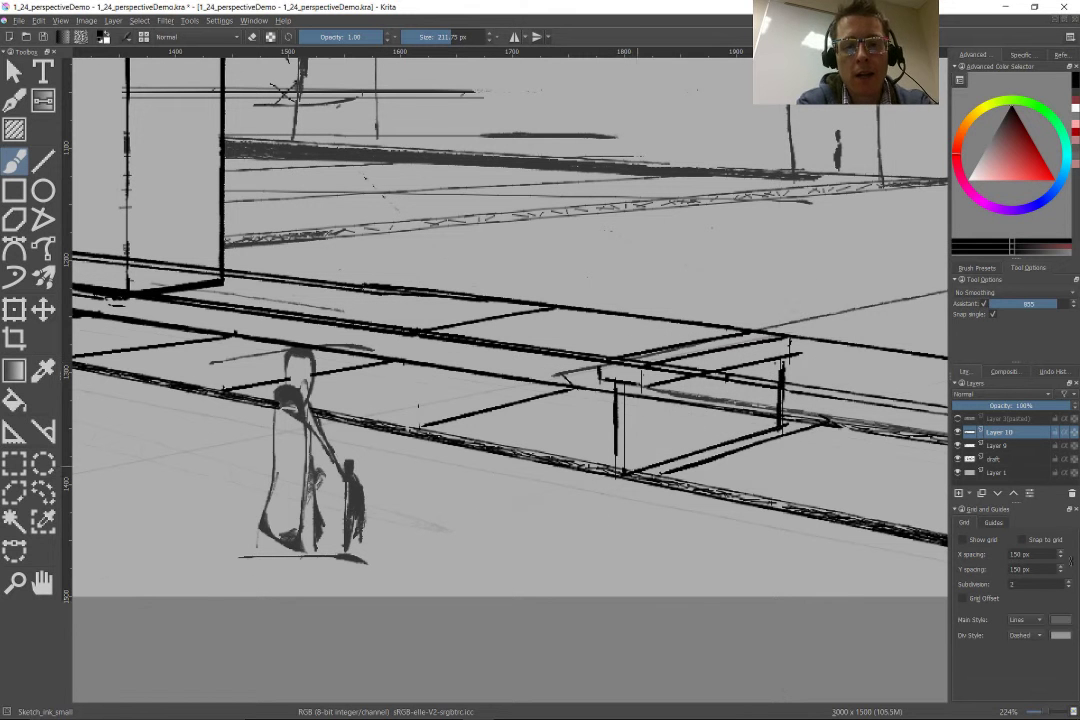
key("ctrl+shift+l")
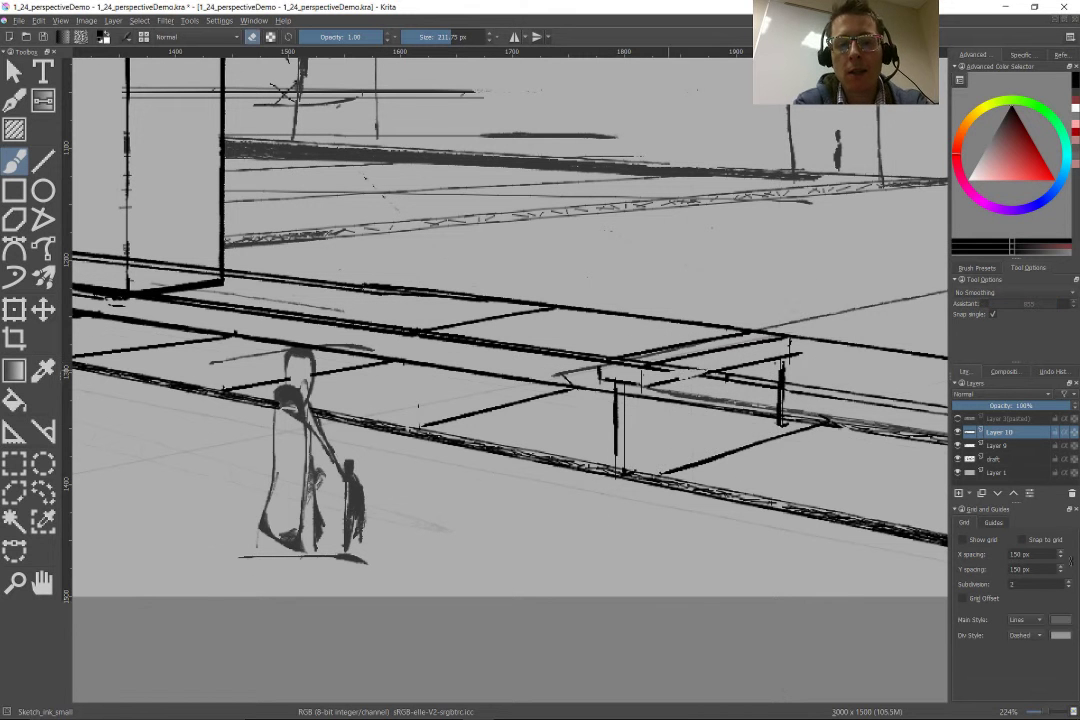
Step: Draw the top edge of another bench, then switch to the eraser near the pillar base
mouse_move(747, 350)
left_mouse_down()
mouse_move(414, 325)
mouse_move(506, 518)
left_mouse_up()
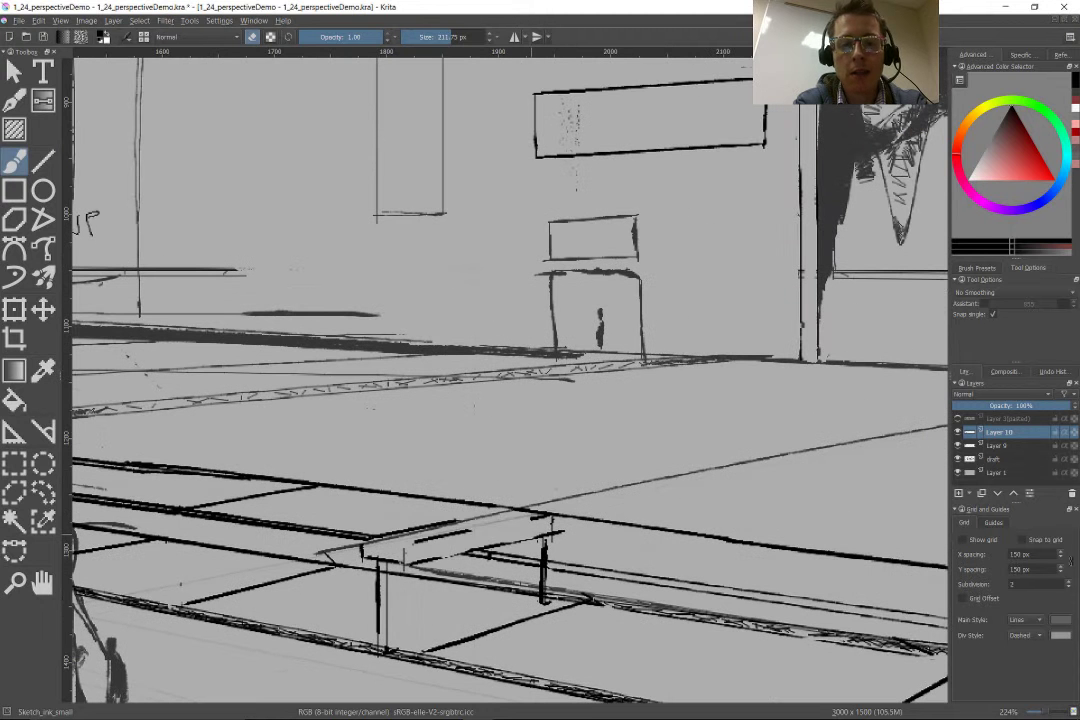
left_click_drag(410, 538, 555, 518)
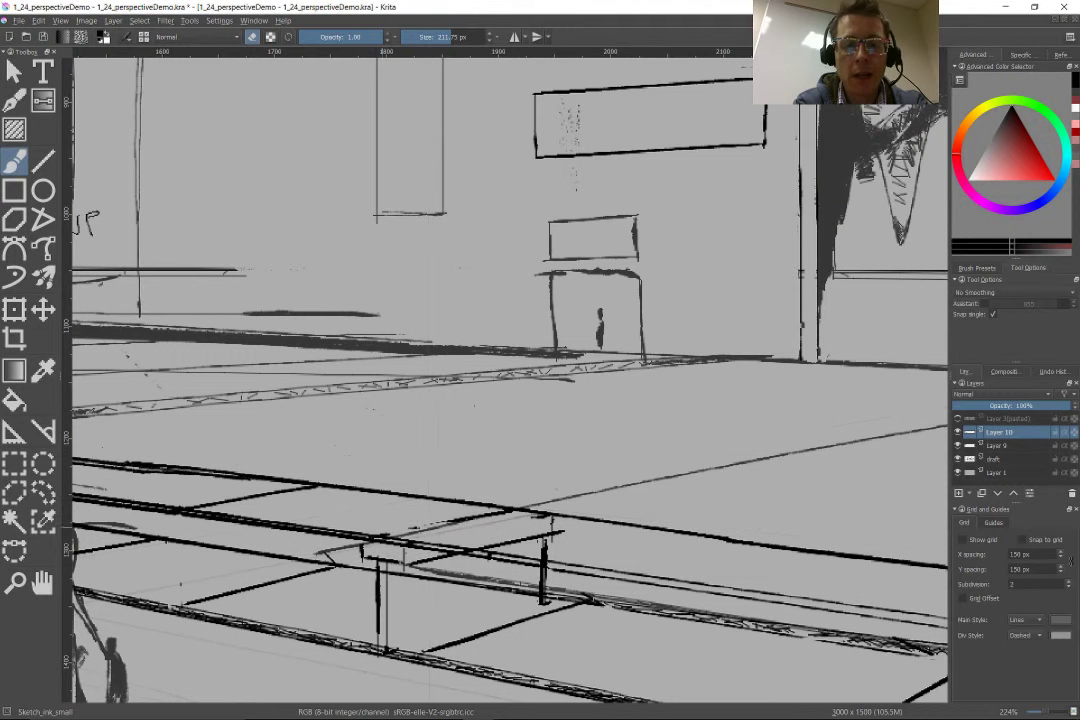
key("ctrl+shift+l")
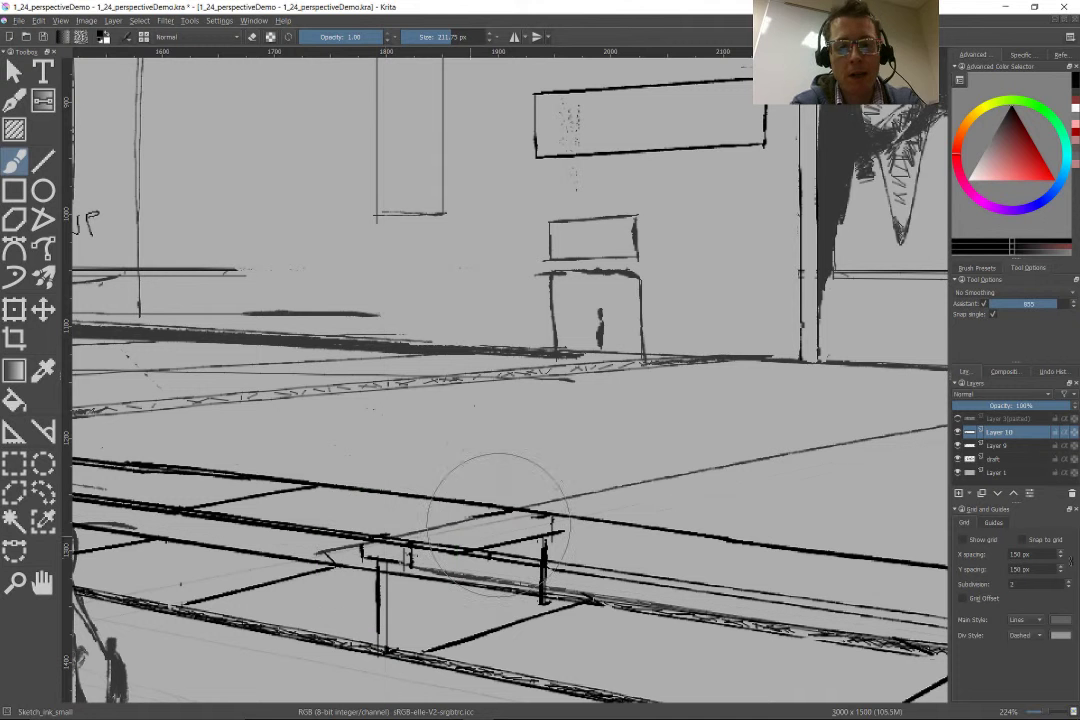
key("e")
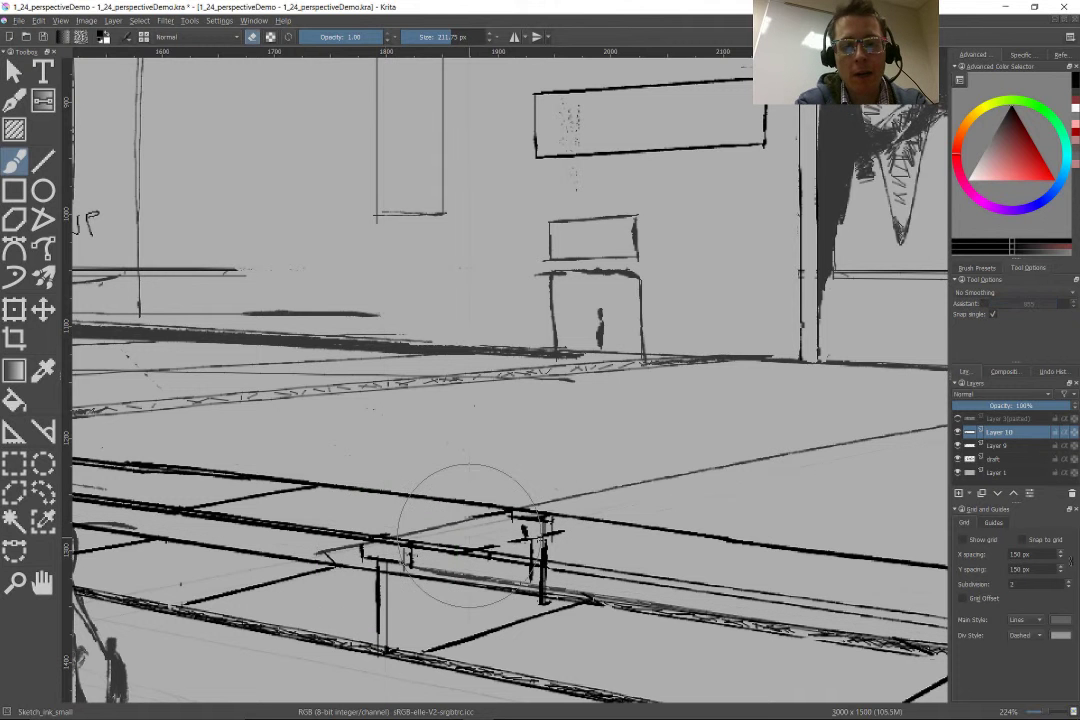
key("ctrl+shift+l")
mouse_move(82, 545)
left_mouse_down()
mouse_move(180, 530)
mouse_move(612, 578)
left_mouse_up()
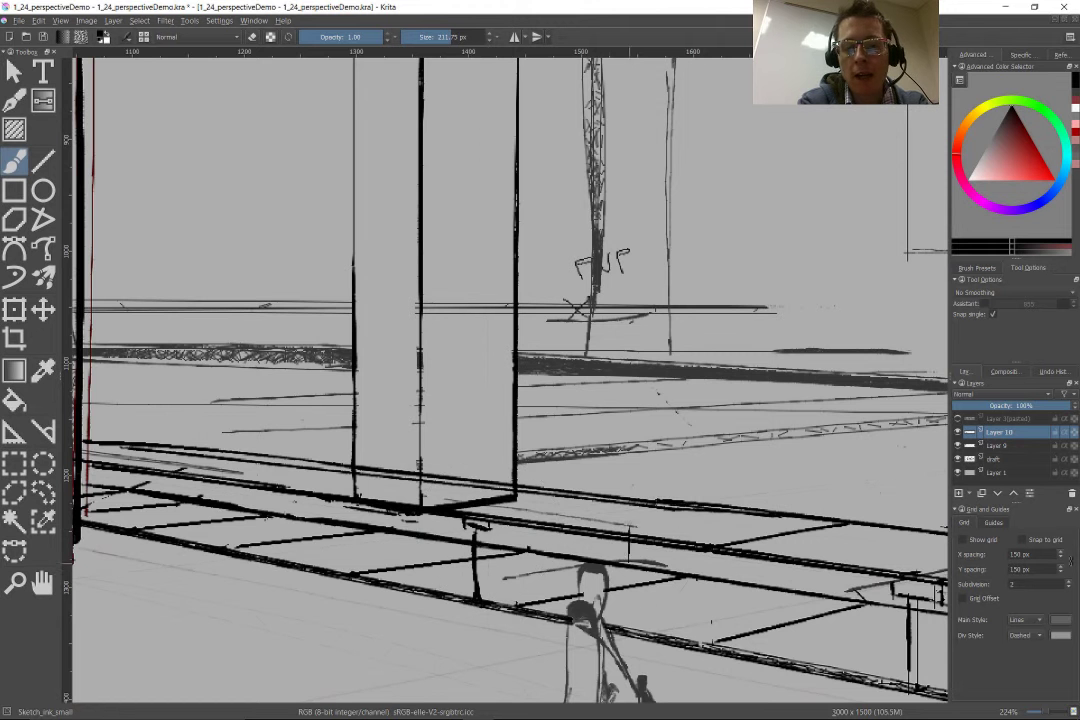
left_click_drag(518, 428, 655, 458)
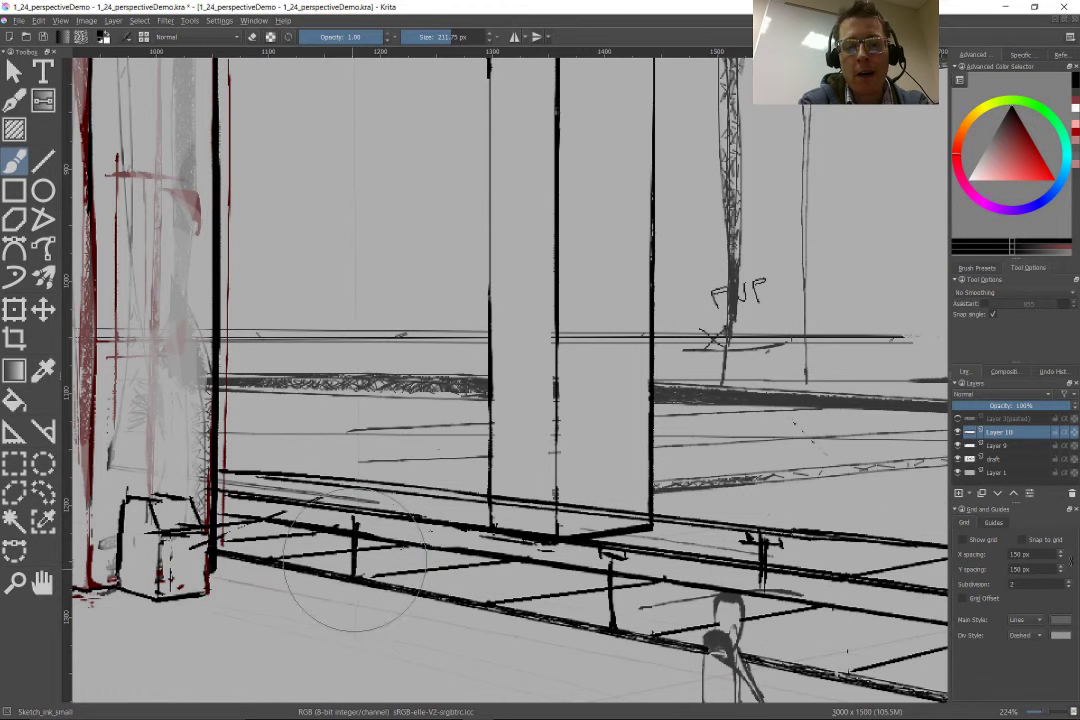
scroll(485, 440, "down", 3)
scroll(486, 435, "up", 2)
scroll(526, 391, "down", 2)
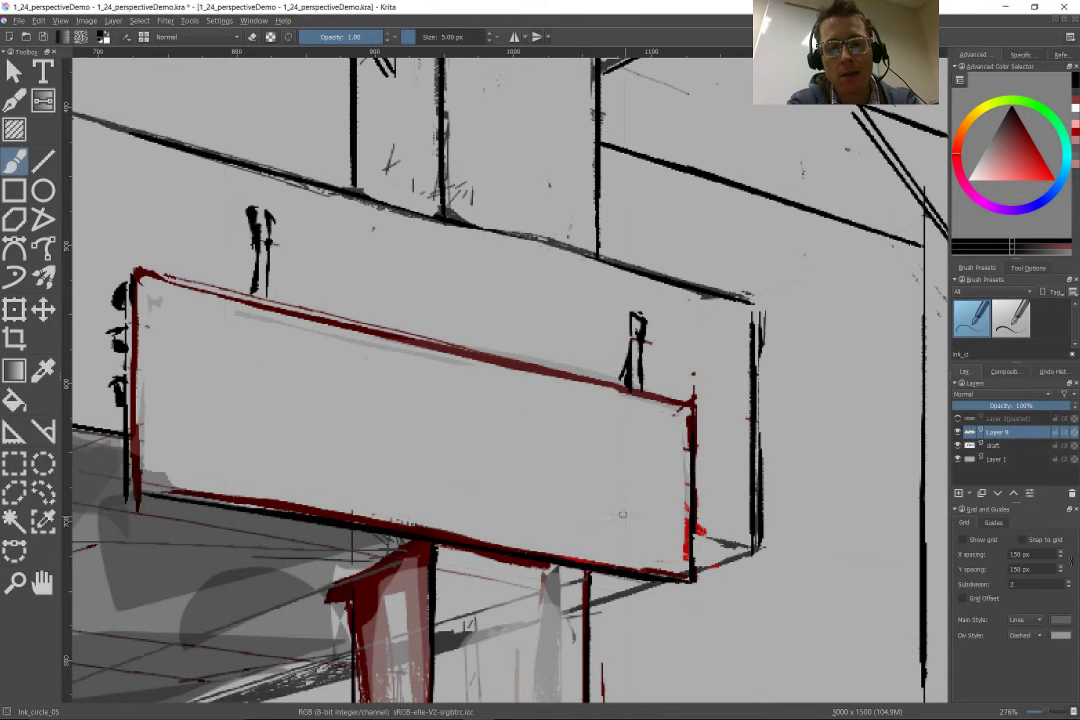
Step: Draw the sign's inner top and bottom border lines with the freehand brush
left_click(1025, 267)
left_click(43, 160)
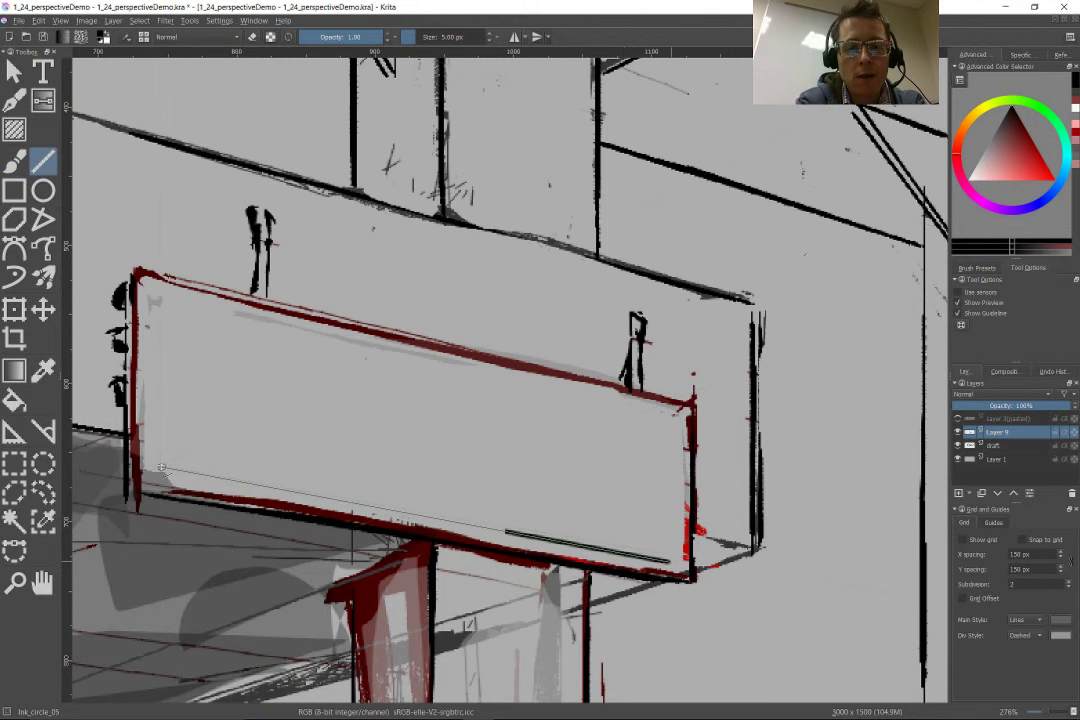
left_click(14, 70)
key("b")
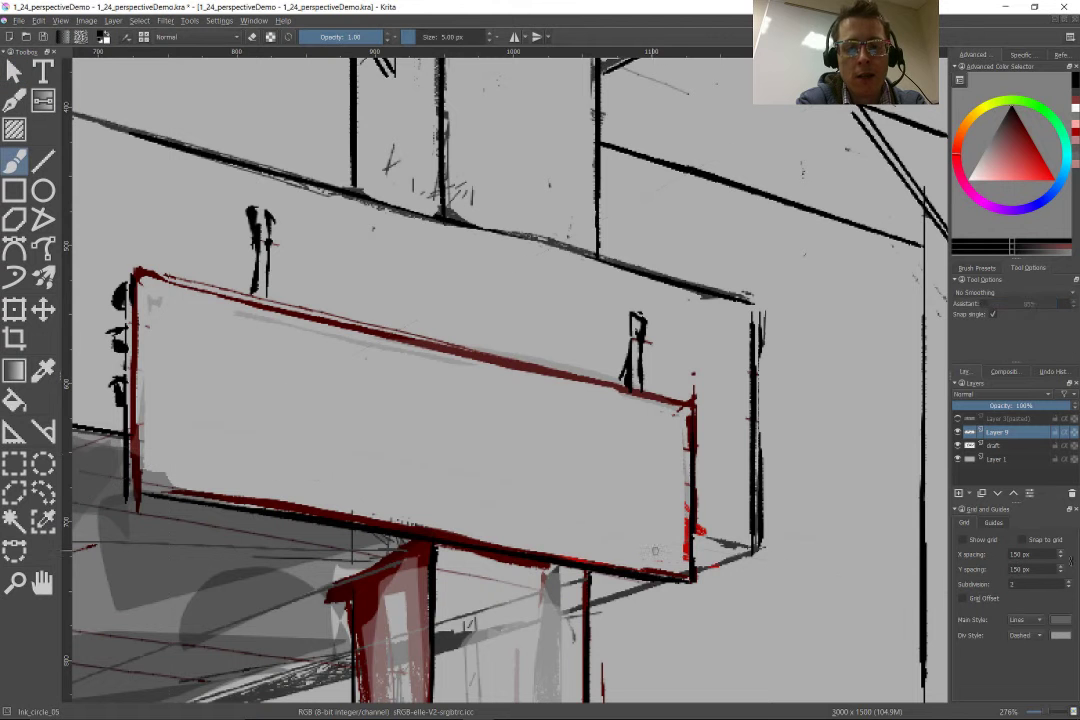
left_click_drag(672, 508, 167, 411)
left_click_drag(160, 299, 677, 421)
Step: Test a straight diagonal across the sign to find its centre, then undo it
key("v")
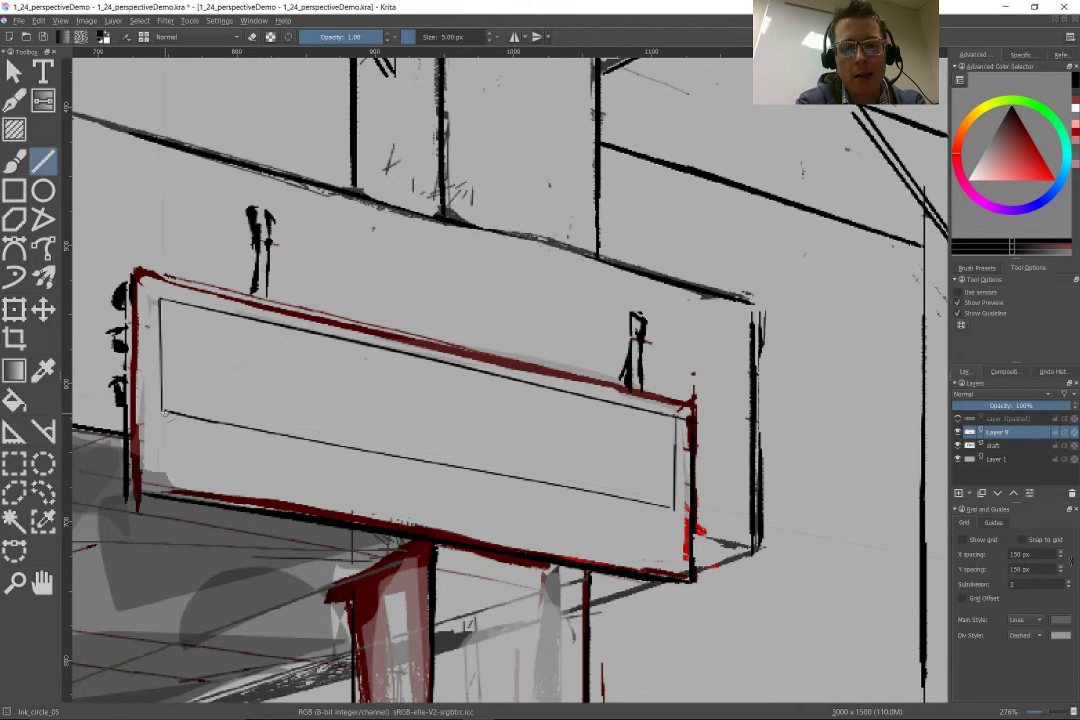
left_click_drag(164, 413, 676, 580)
key("b")
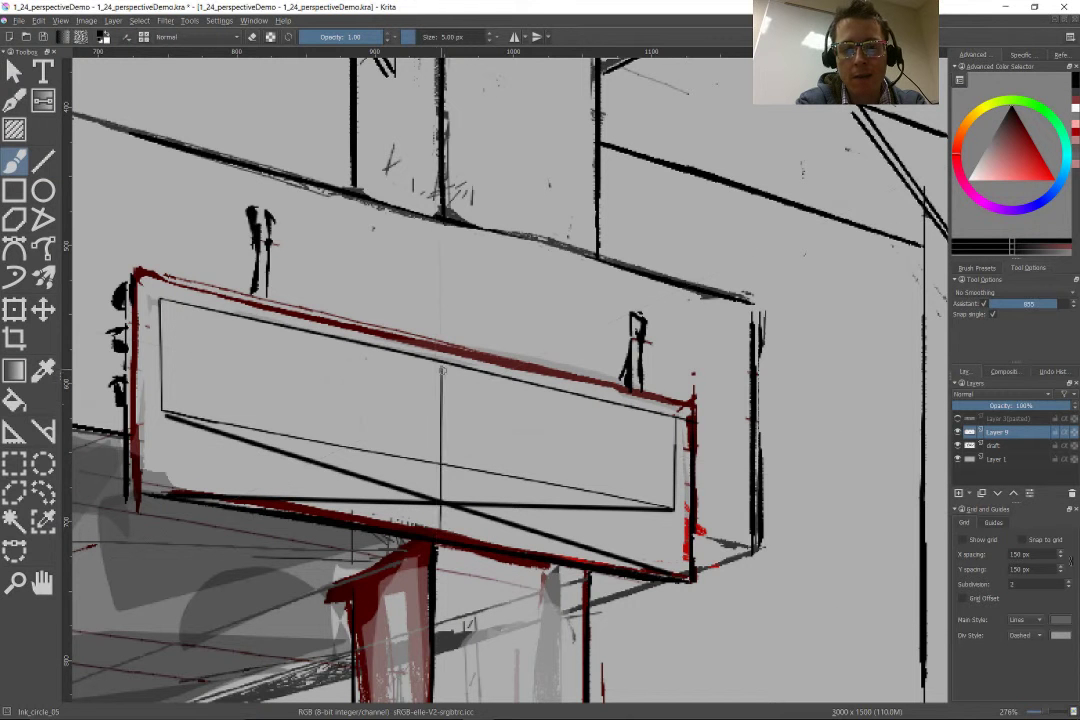
key("ctrl+z")
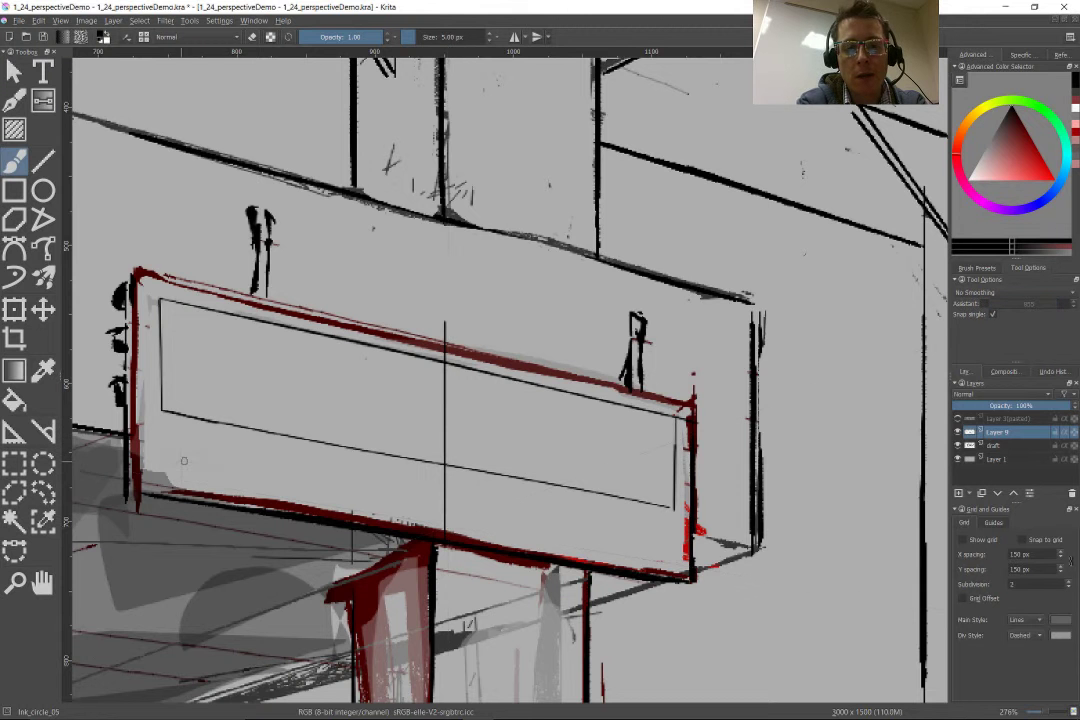
Step: Outline the block letter C, redoing a misdrawn stroke, and begin the H
scroll(167, 365, "up", 4)
mouse_move(398, 364)
left_mouse_down()
mouse_move(350, 349)
mouse_move(311, 440)
left_mouse_up()
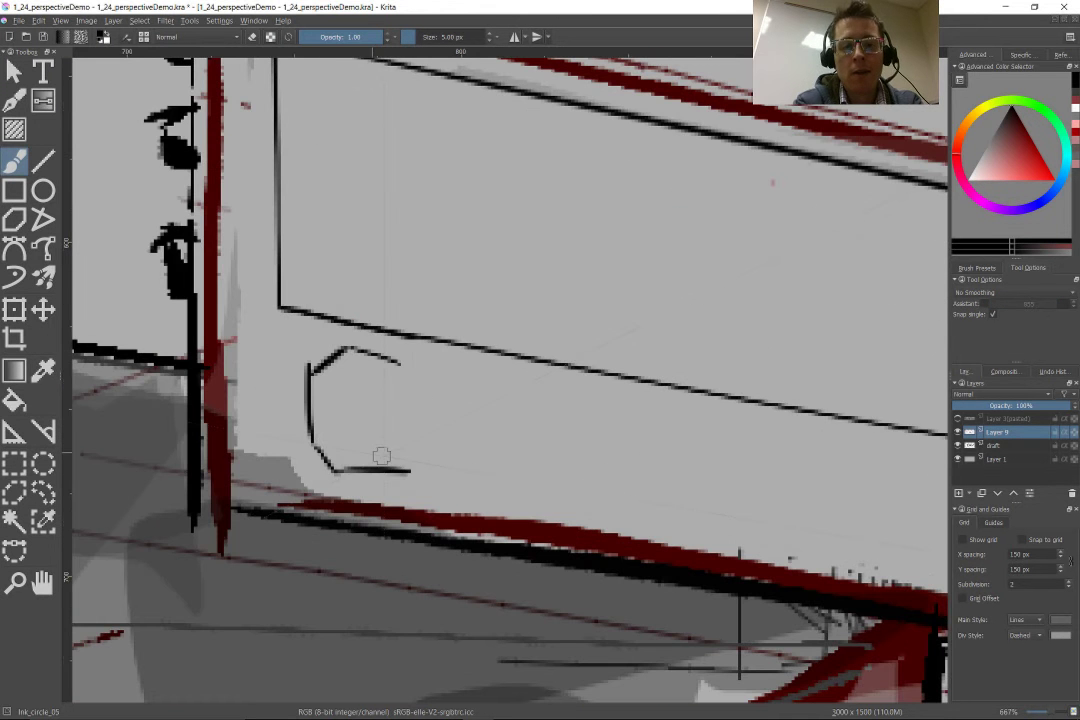
key("ctrl+z")
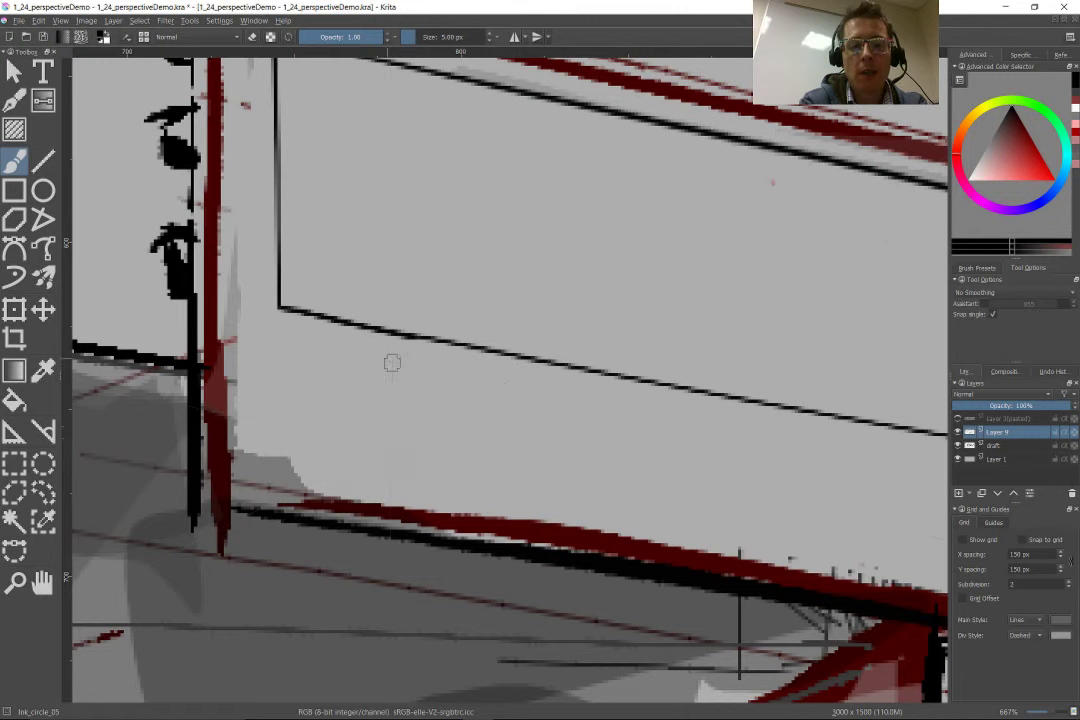
mouse_move(343, 353)
left_mouse_down()
mouse_move(385, 465)
mouse_move(398, 385)
left_mouse_up()
mouse_move(375, 327)
left_mouse_down()
mouse_move(328, 302)
mouse_move(388, 462)
mouse_move(440, 455)
mouse_move(452, 470)
mouse_move(452, 345)
mouse_move(445, 412)
mouse_move(430, 350)
left_mouse_up()
Step: Outline the letters O, O, S and E to complete CHOOSE
left_click_drag(520, 356, 518, 358)
left_click_drag(640, 378, 642, 380)
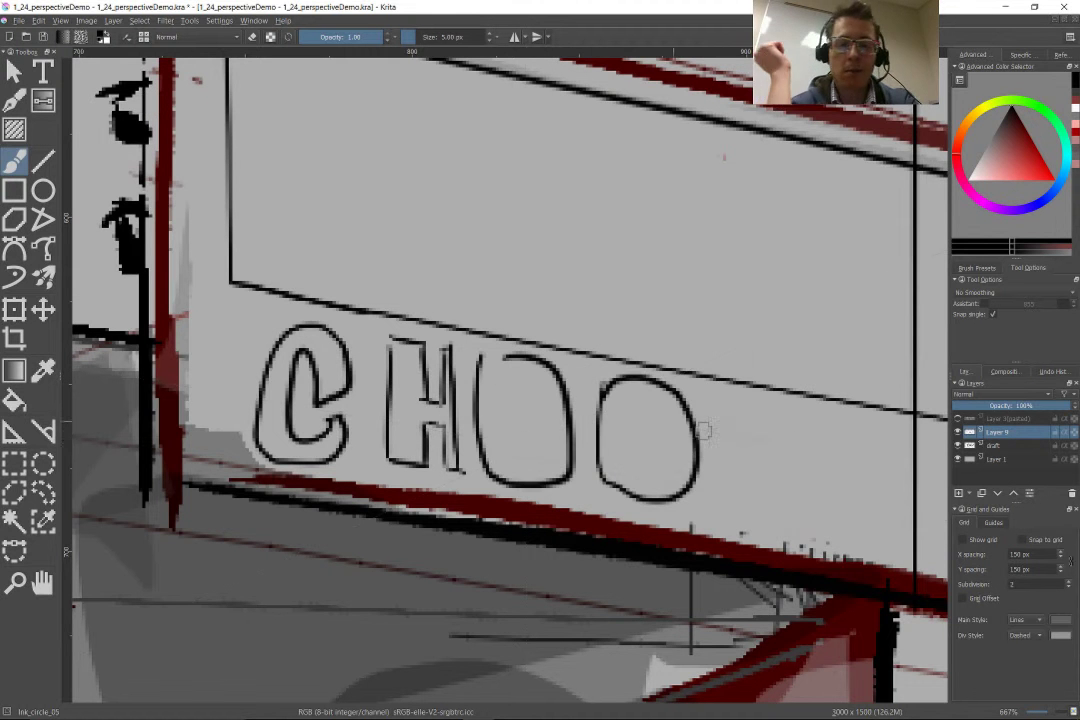
mouse_move(783, 440)
left_mouse_down()
mouse_move(740, 492)
mouse_move(768, 466)
left_mouse_up()
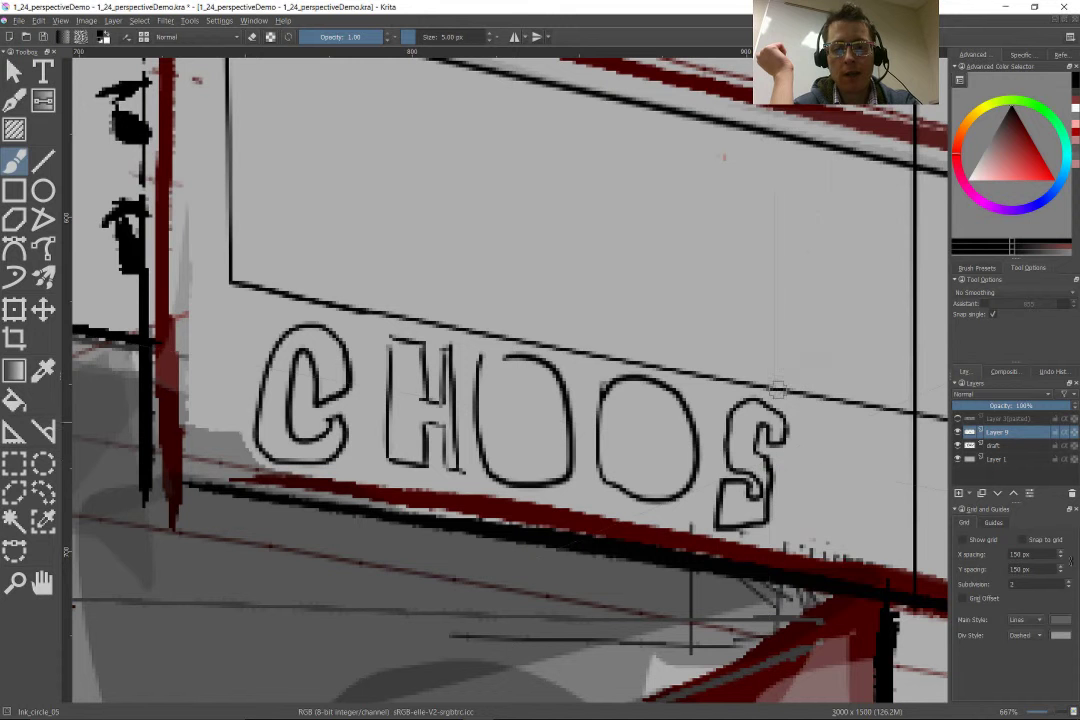
left_click_drag(873, 433, 872, 510)
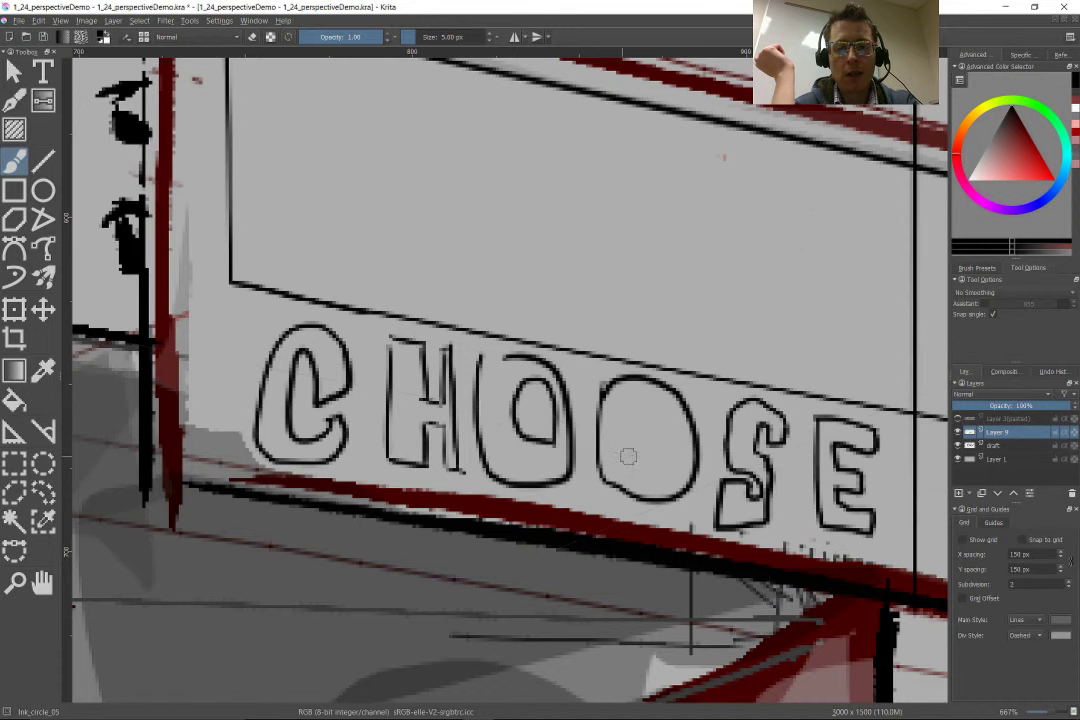
Step: Move to the sign's right side and outline the letters D-O-O-M
left_click_drag(660, 423, 127, 363)
left_click_drag(415, 378, 422, 506)
left_click_drag(480, 420, 385, 405)
left_click_drag(465, 375, 466, 380)
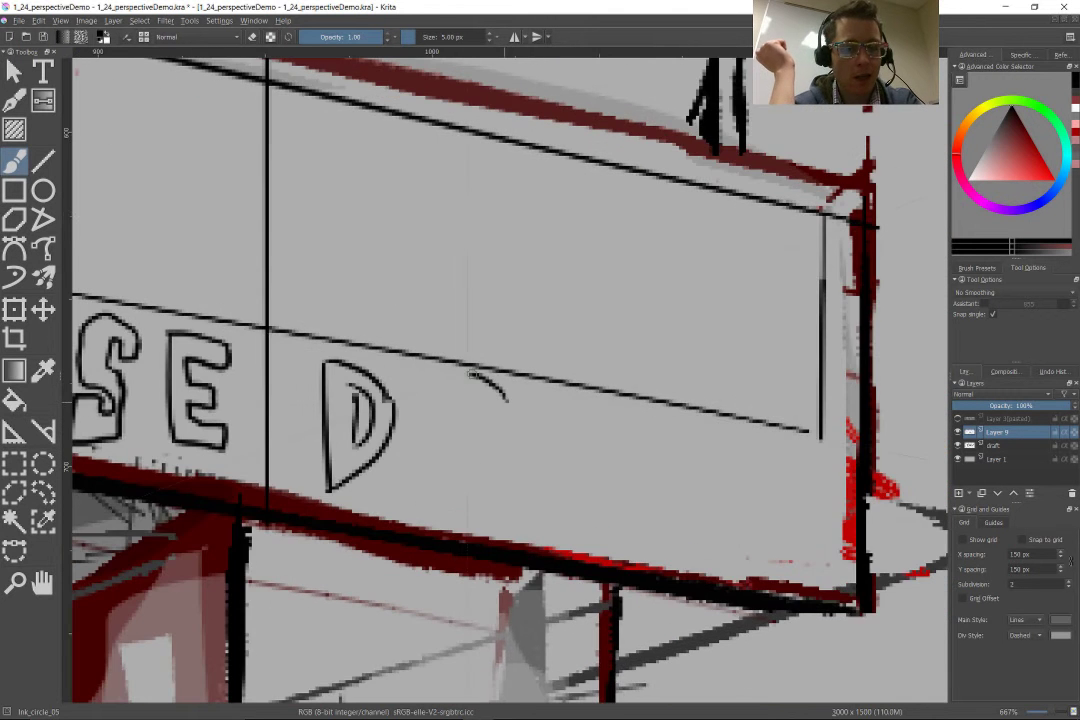
mouse_move(575, 398)
left_mouse_down()
mouse_move(540, 450)
mouse_move(578, 398)
left_mouse_up()
left_click_drag(677, 430, 664, 520)
left_click_drag(675, 432, 718, 475)
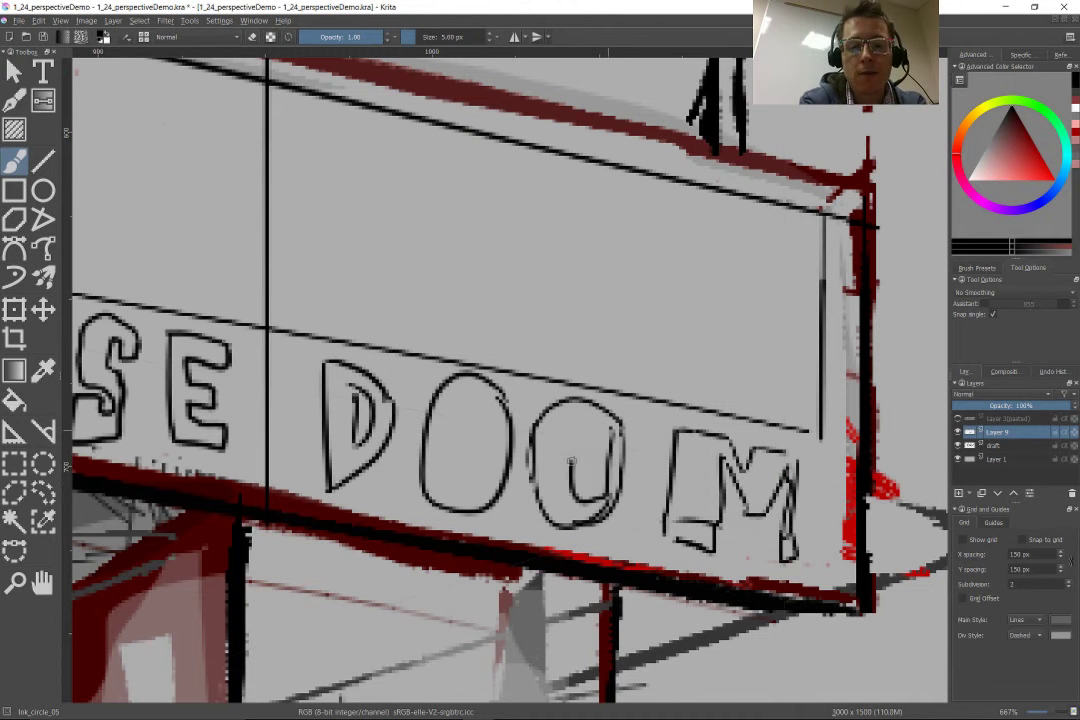
mouse_move(272, 153)
left_mouse_down()
mouse_move(702, 363)
mouse_move(705, 443)
left_mouse_up()
mouse_move(597, 540)
left_mouse_down()
mouse_move(651, 465)
mouse_move(617, 499)
mouse_move(632, 462)
mouse_move(536, 477)
left_mouse_up()
Step: Draw the woman figure's hair, head outline and a bottle in her raised hand
key("e")
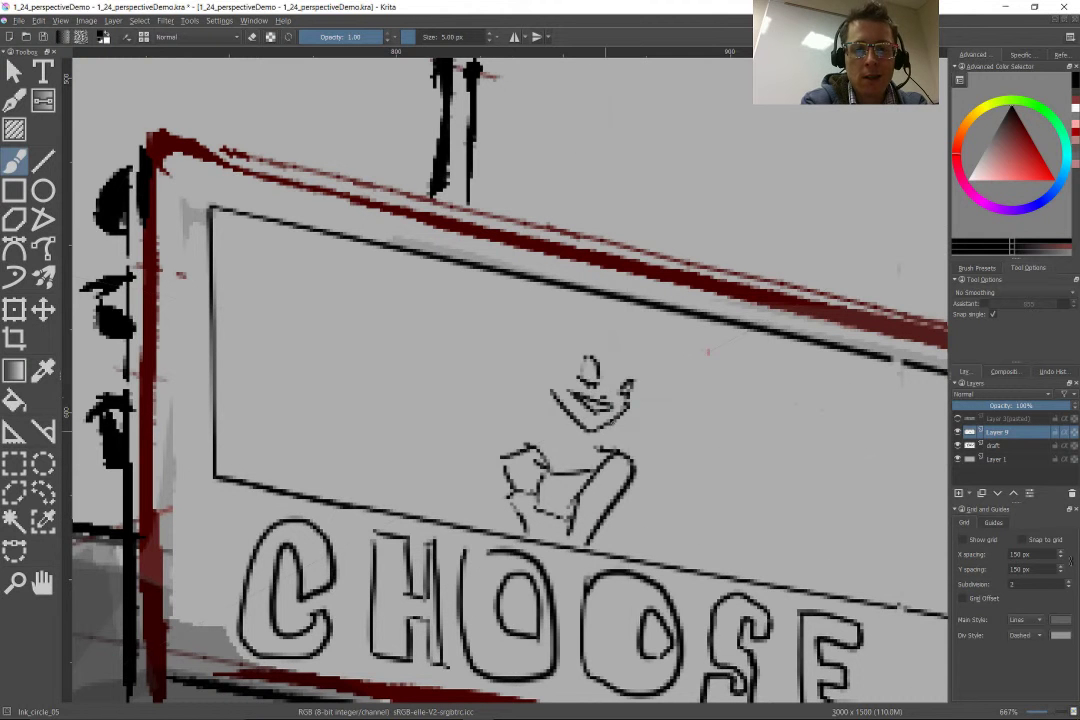
left_click_drag(640, 430, 680, 372)
left_click_drag(600, 328, 662, 350)
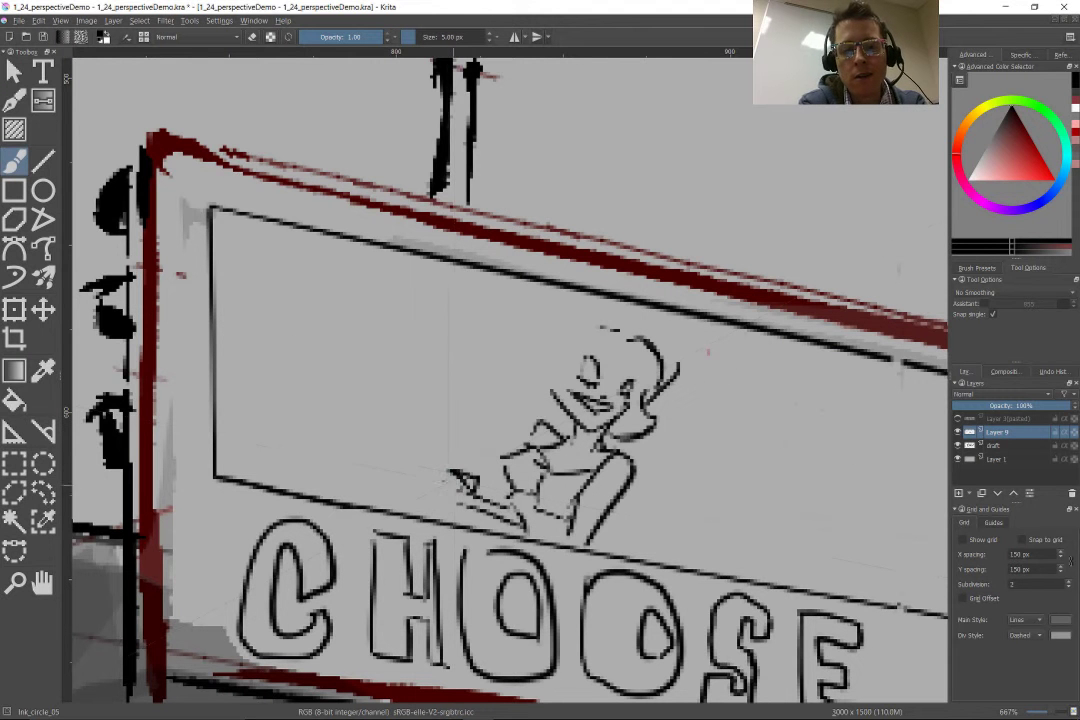
mouse_move(449, 415)
left_mouse_down()
mouse_move(440, 468)
mouse_move(464, 466)
left_mouse_up()
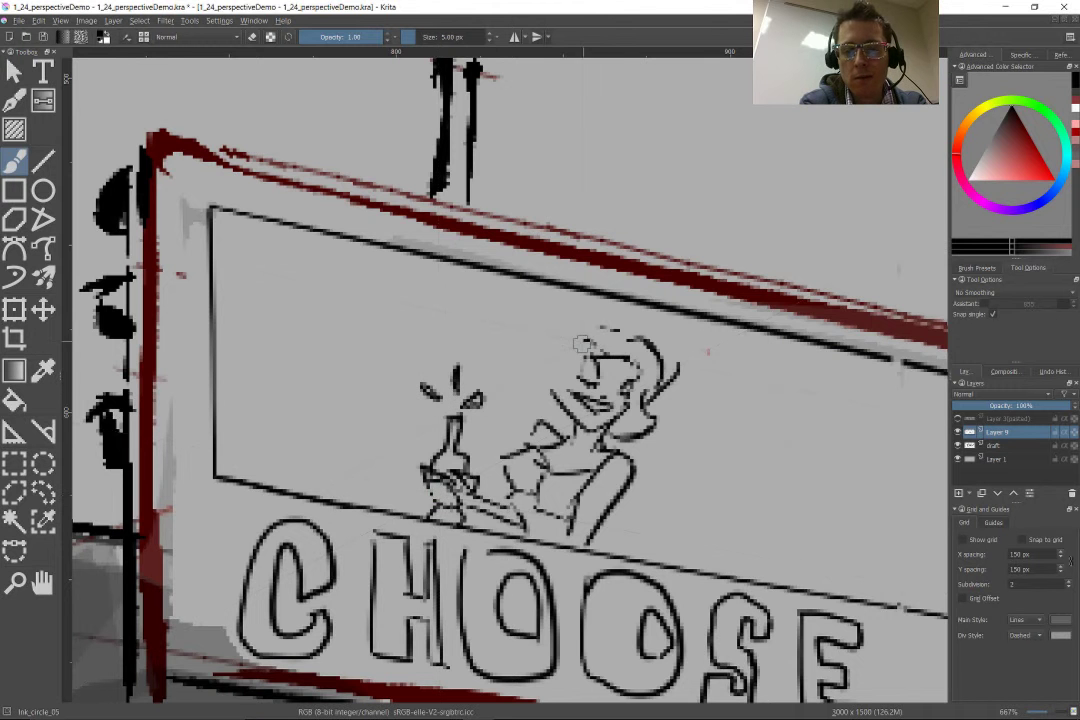
left_click_drag(598, 320, 552, 390)
scroll(449, 442, "down", 2)
scroll(739, 472, "up", 4)
Step: Add three short streaks to the right of the figure
left_click_drag(689, 428, 733, 470)
left_click_drag(649, 460, 719, 515)
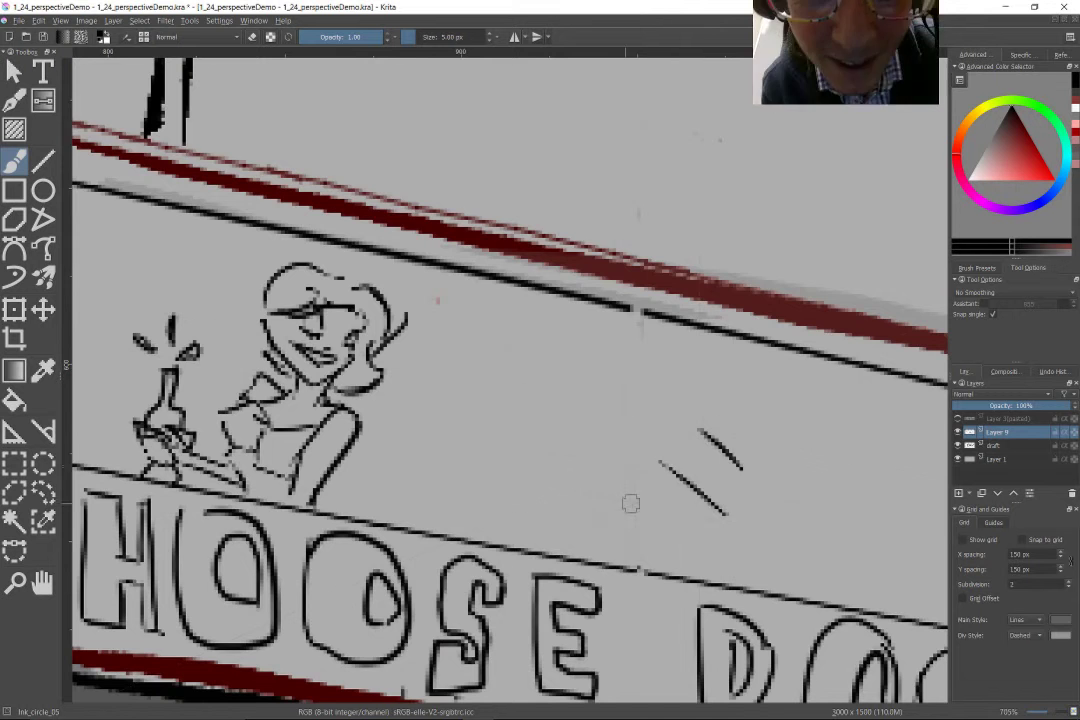
left_click_drag(632, 499, 719, 515)
scroll(532, 320, "up", 4)
Step: Sketch a small spaceship with wings and body, plus mountain outlines behind the figure
left_click_drag(482, 268, 565, 345)
mouse_move(640, 250)
left_mouse_down()
mouse_move(550, 215)
mouse_move(366, 100)
mouse_move(440, 250)
left_mouse_up()
left_click_drag(460, 285, 355, 280)
left_click_drag(295, 235, 490, 325)
left_click_drag(320, 165, 440, 245)
left_click_drag(440, 125, 520, 215)
left_click_drag(355, 320, 490, 330)
mouse_move(514, 218)
left_mouse_down()
mouse_move(445, 294)
mouse_move(636, 252)
left_mouse_up()
left_click_drag(513, 256, 559, 298)
Step: Draw two round-headed alien creatures above DOOM and zoom to check them
scroll(480, 280, "down", 5)
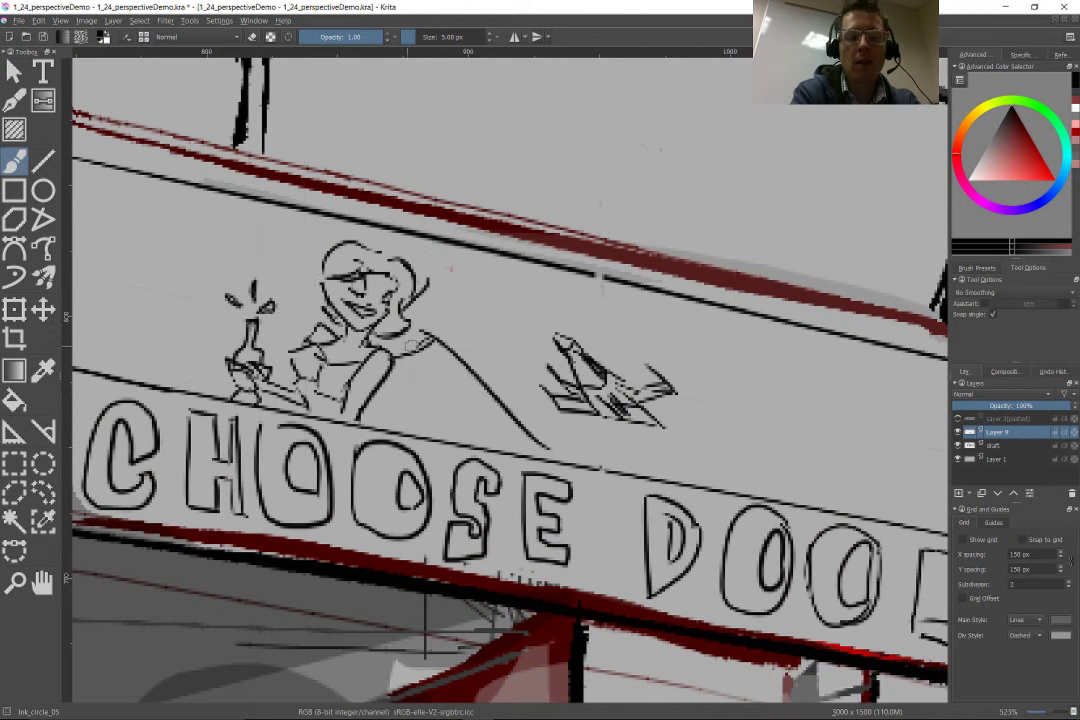
scroll(190, 242, "down", 2)
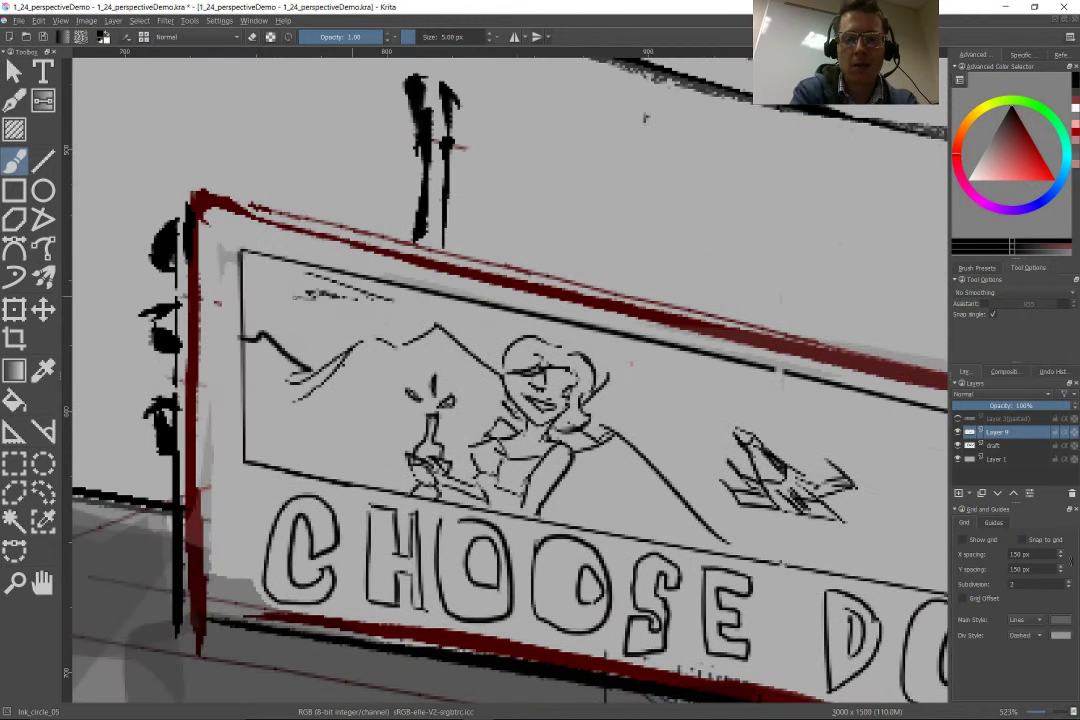
scroll(591, 489, "up", 2)
left_click_drag(677, 470, 762, 485)
left_click_drag(800, 425, 798, 428)
left_click_drag(700, 398, 702, 401)
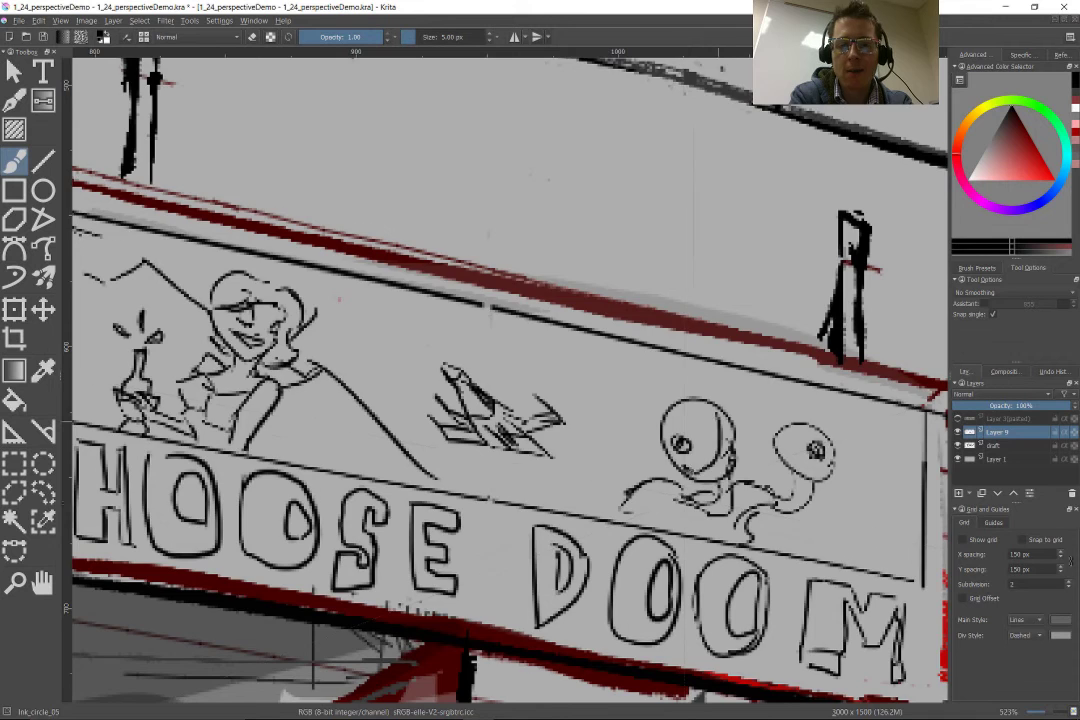
scroll(765, 418, "down", 3)
scroll(323, 219, "up", 2)
scroll(298, 421, "down", 1)
scroll(140, 254, "up", 3)
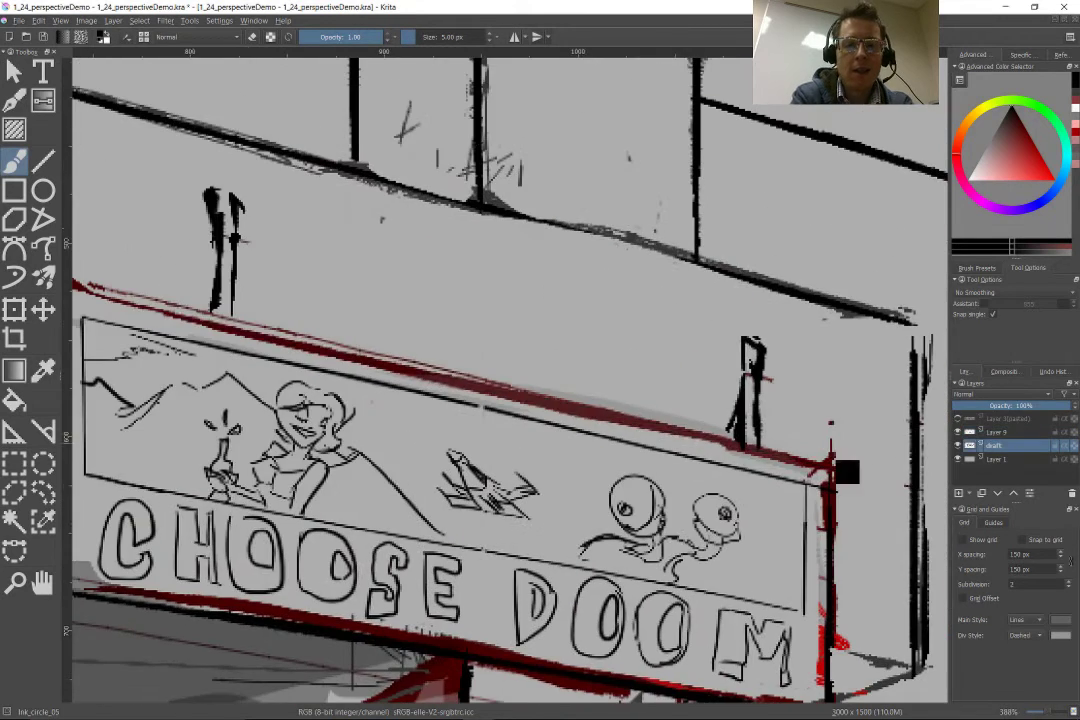
Step: Ink dark lines along the sign's top and bottom edges, thinning the heavy top stroke
left_click_drag(688, 390, 216, 322)
left_click_drag(693, 397, 116, 268)
key("e")
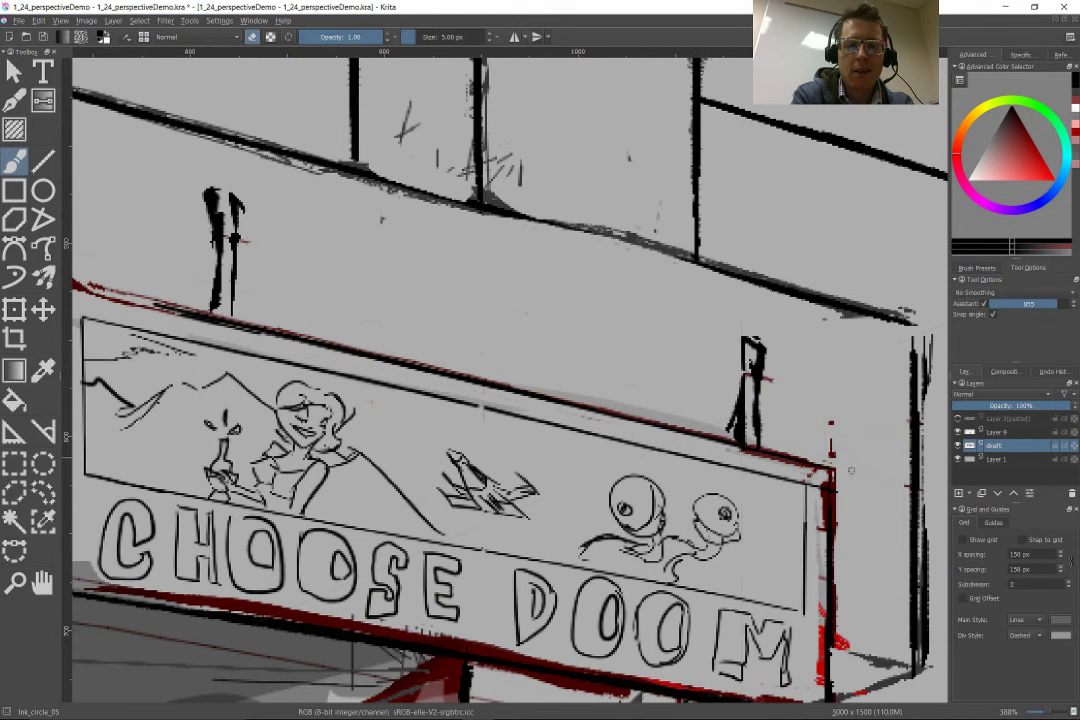
left_click_drag(818, 650, 773, 580)
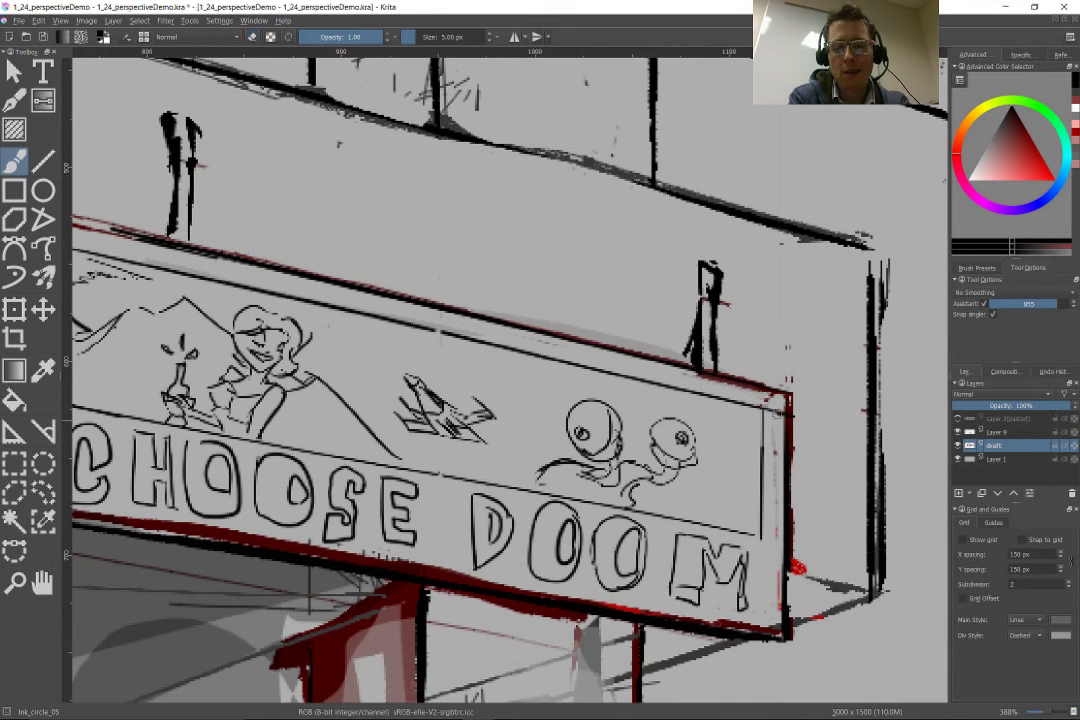
left_click_drag(680, 623, 150, 527)
Step: Thicken the sign's left post with black strokes, then select the Ink_circle_05 brush
left_click_drag(120, 450, 470, 480)
left_click_drag(677, 625, 760, 688)
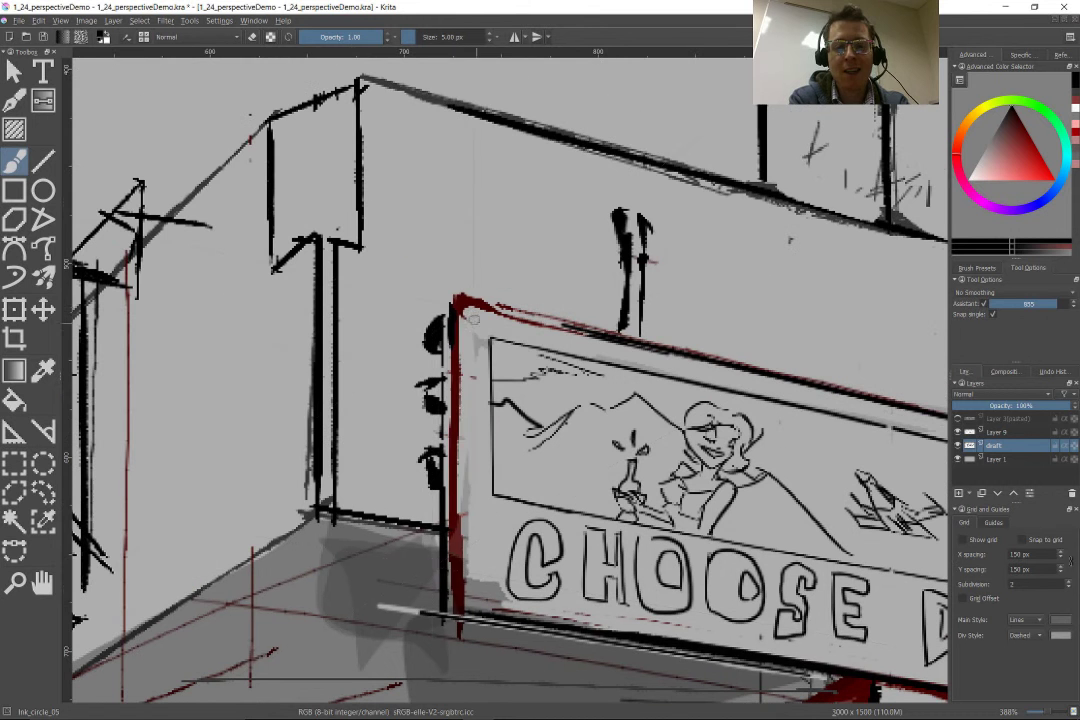
mouse_move(470, 308)
left_mouse_down()
mouse_move(462, 565)
mouse_move(454, 391)
mouse_move(467, 301)
mouse_move(461, 562)
left_mouse_up()
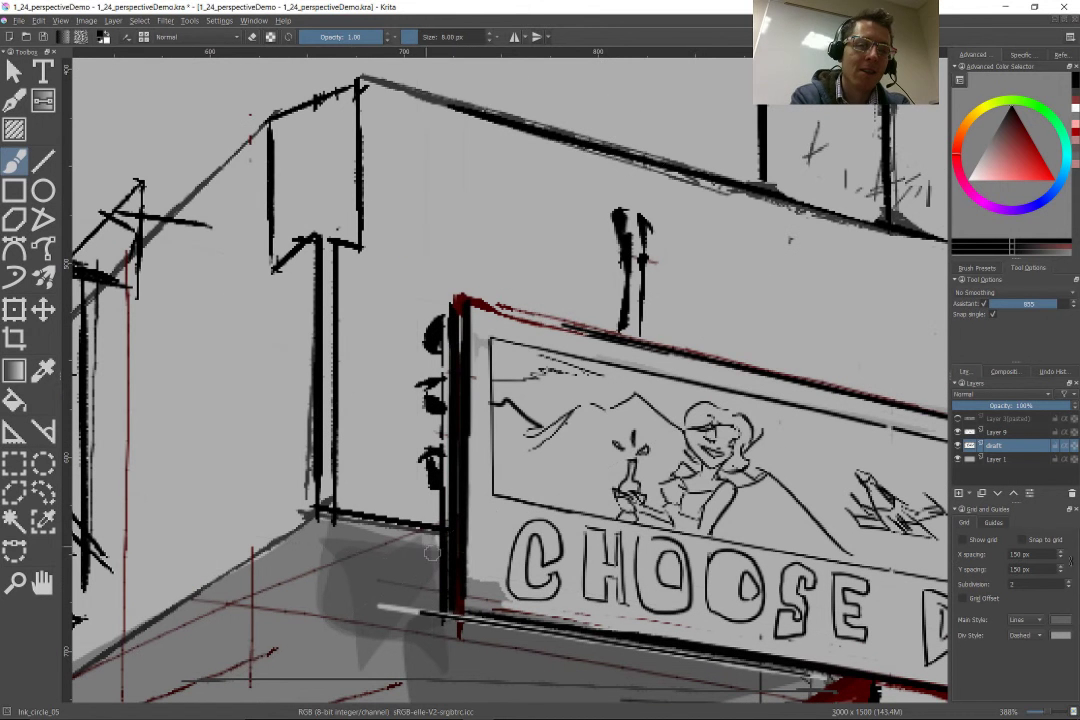
scroll(457, 591, "down", 5)
scroll(582, 508, "up", 4)
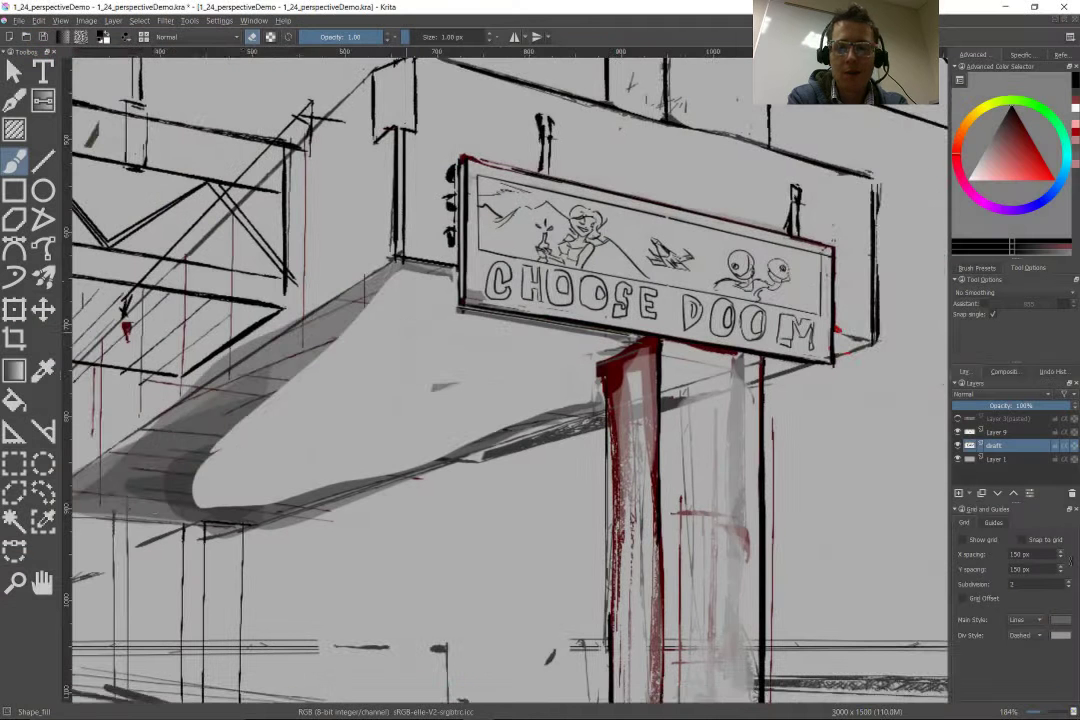
scroll(510, 380, "down", 4)
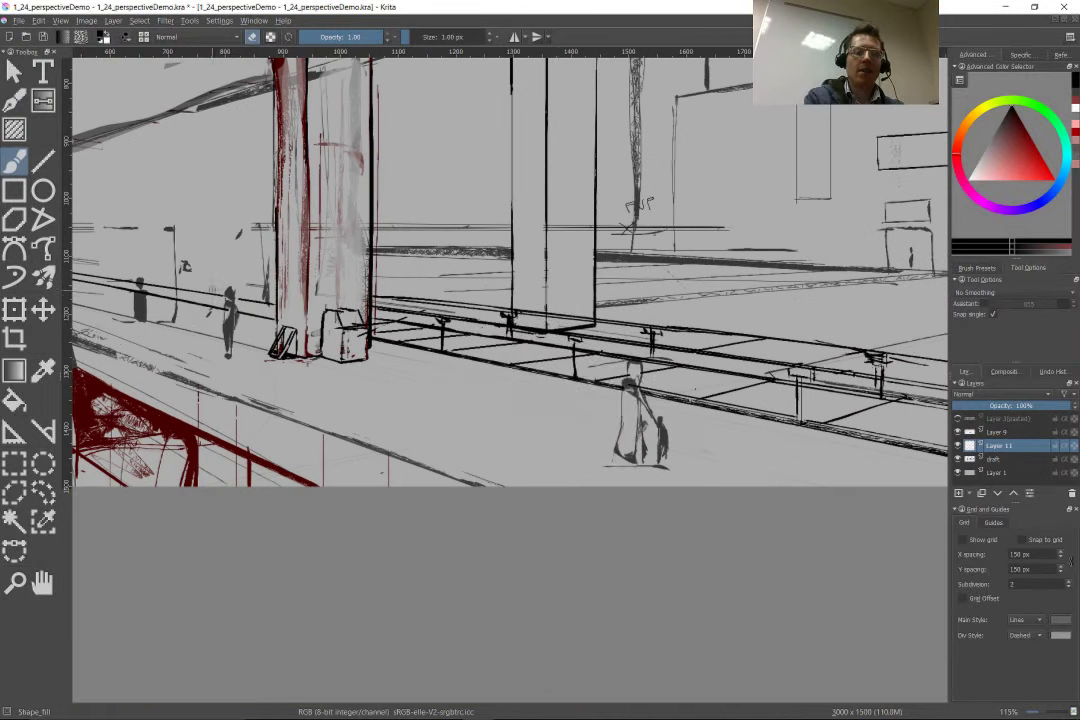
right_click(557, 393)
left_click(522, 326)
Step: Ink perspective lines across the platform floor and railings, undoing a thick diagonal end
left_click_drag(278, 362, 487, 319)
left_click_drag(213, 375, 446, 329)
left_click_drag(141, 348, 412, 305)
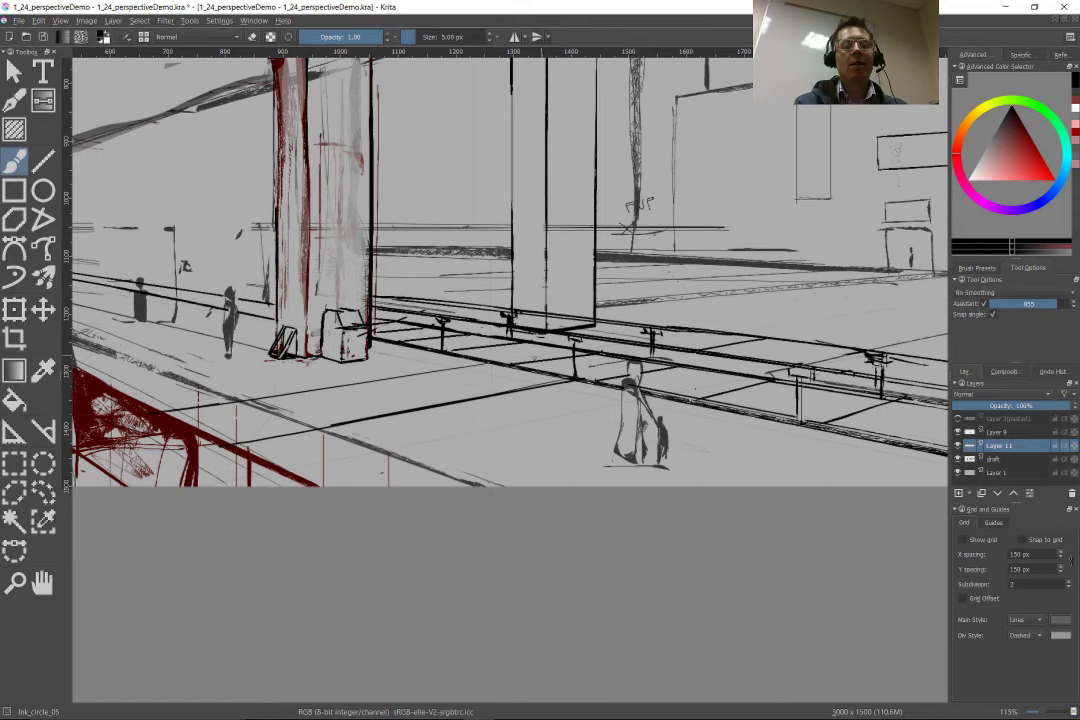
key("v")
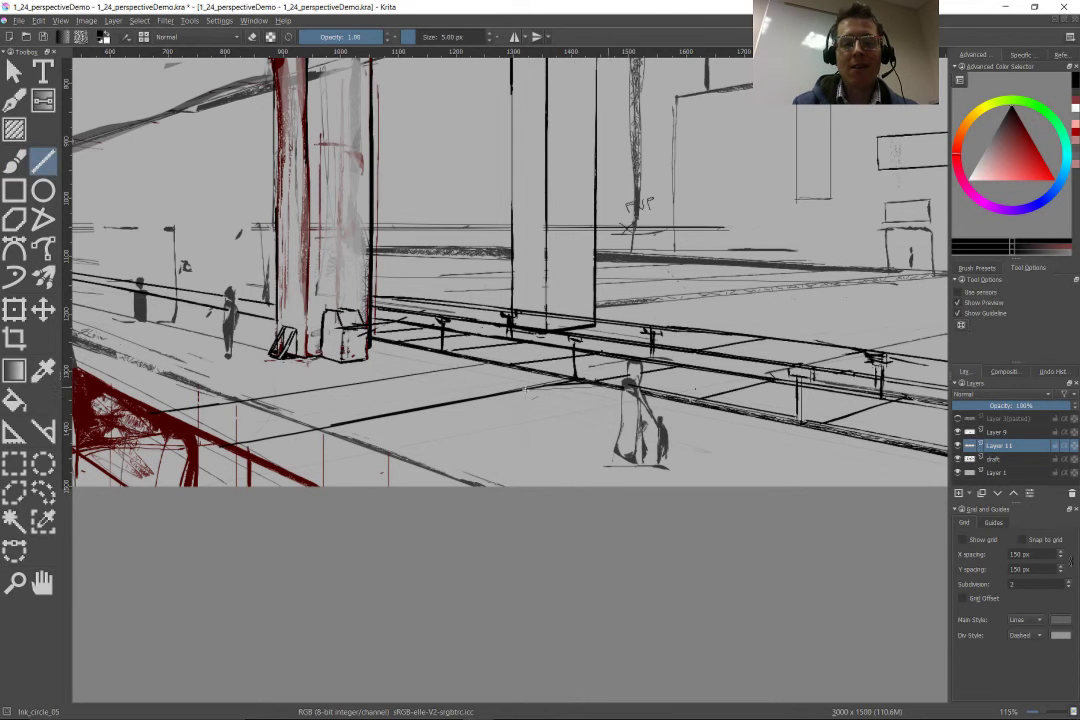
key("b")
key("v")
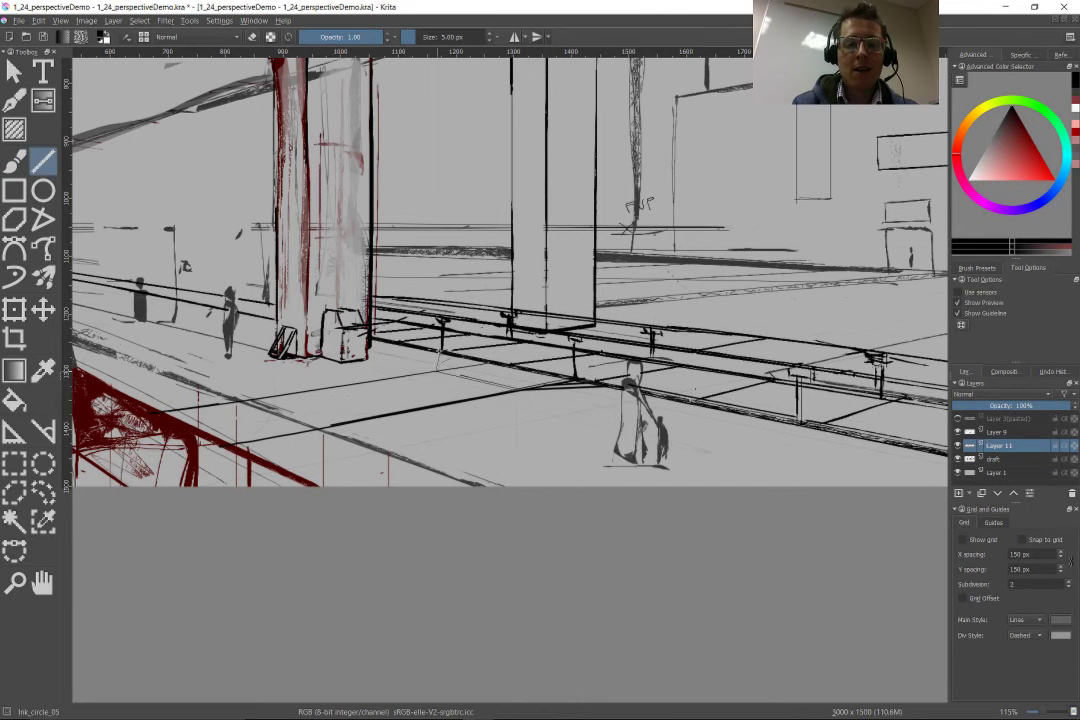
scroll(510, 300, "up", 5)
key("b")
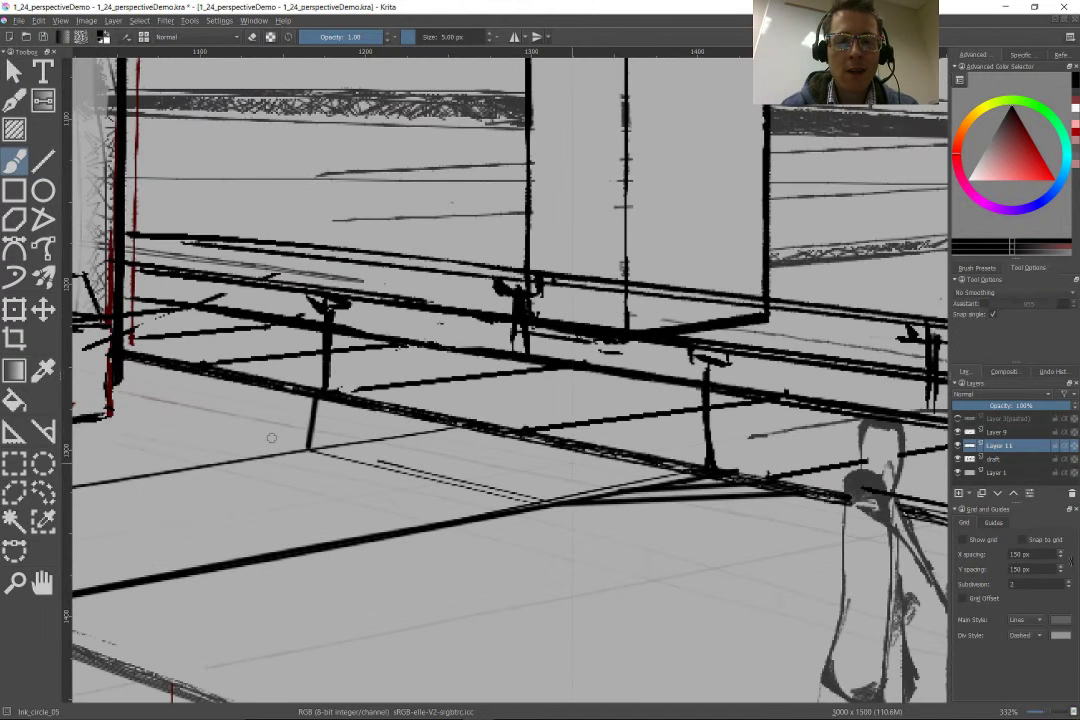
key("ctrl+z")
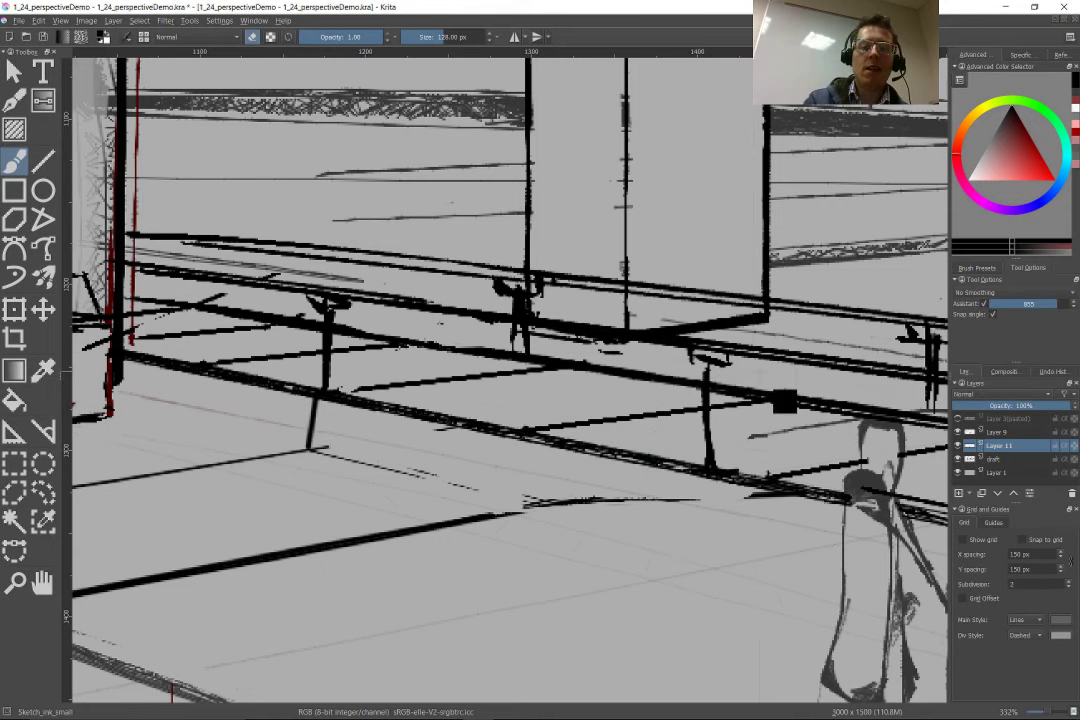
Step: Paint two thick vertical posts by the railing and cap each with a flat top
left_click_drag(822, 322, 810, 488)
left_click_drag(322, 255, 316, 388)
left_click_drag(318, 172, 318, 210)
mouse_move(815, 320)
left_mouse_down()
mouse_move(808, 212)
mouse_move(868, 210)
left_mouse_up()
left_click_drag(312, 180, 372, 177)
Step: Merge the layer down into draft, erase stray marks, and hollow the left post into an outline
key("ctrl+e")
mouse_move(450, 300)
left_mouse_down()
mouse_move(346, 322)
mouse_move(255, 375)
left_mouse_up()
key("e")
mouse_move(530, 320)
left_mouse_down()
mouse_move(520, 398)
mouse_move(528, 455)
mouse_move(526, 250)
left_mouse_up()
left_click_drag(526, 250, 820, 350)
left_click_drag(414, 440, 416, 555)
left_click_drag(420, 385, 420, 535)
Step: Add a short stroke near the posts, then erase it and the small post's lower part
key("e")
mouse_move(430, 450)
left_mouse_down()
mouse_move(263, 406)
mouse_move(280, 303)
left_mouse_up()
left_click_drag(634, 337, 572, 337)
key("e")
left_click_drag(499, 320, 634, 340)
mouse_move(664, 535)
left_mouse_down()
mouse_move(651, 525)
mouse_move(648, 450)
left_mouse_up()
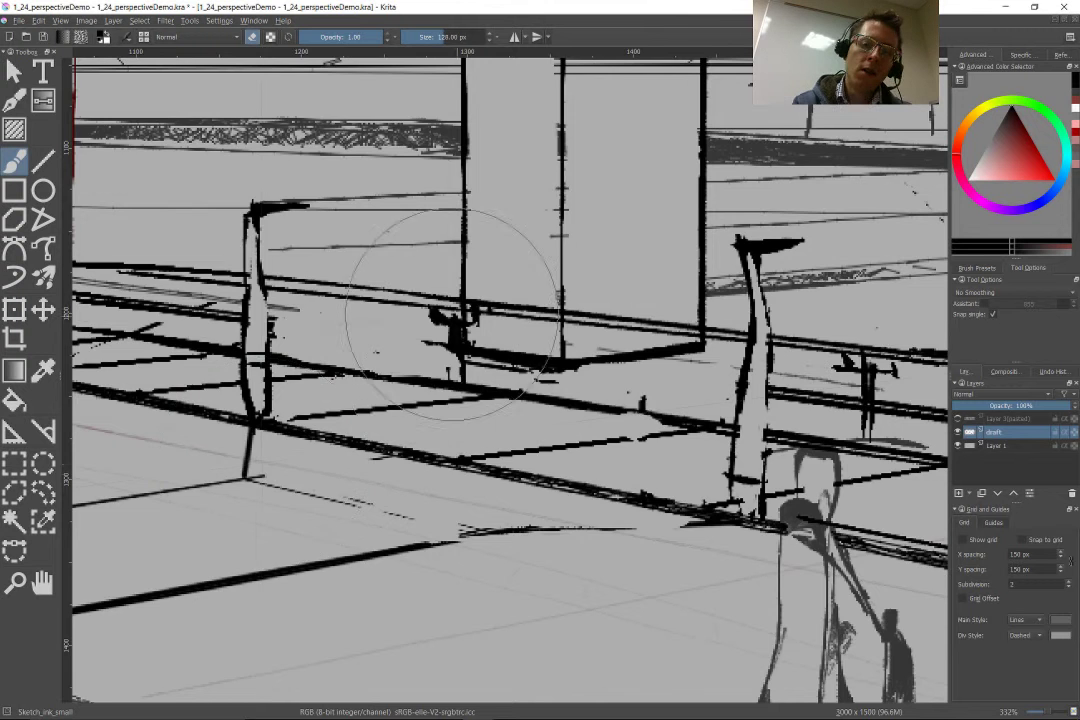
Step: Erase stray fragments around the pillar base
mouse_move(337, 378)
left_mouse_down()
mouse_move(371, 463)
mouse_move(422, 450)
mouse_move(383, 430)
left_mouse_up()
left_click_drag(310, 490, 385, 478)
left_click_drag(395, 370, 495, 362)
mouse_move(590, 340)
left_mouse_down()
mouse_move(460, 330)
mouse_move(554, 434)
mouse_move(600, 405)
left_mouse_up()
Step: With perspective snapping on, outline a small box at the pillar's base
key("ctrl+shift+l")
mouse_move(520, 330)
left_mouse_down()
mouse_move(554, 410)
mouse_move(603, 440)
left_mouse_up()
mouse_move(523, 380)
left_mouse_down()
mouse_move(605, 380)
mouse_move(522, 440)
left_mouse_up()
left_click_drag(604, 382, 602, 446)
left_click_drag(522, 442, 520, 441)
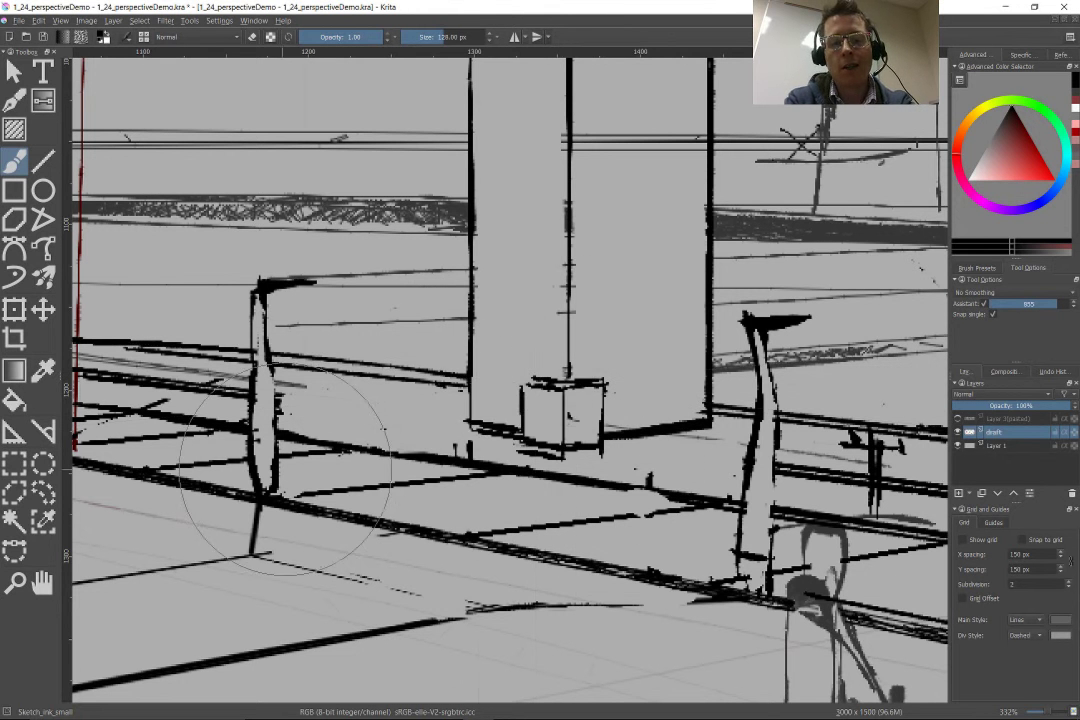
Step: Mirror-check the view and add a dark rounded joint partway up the post
mouse_move(717, 506)
left_mouse_down()
mouse_move(779, 405)
mouse_move(386, 470)
left_mouse_up()
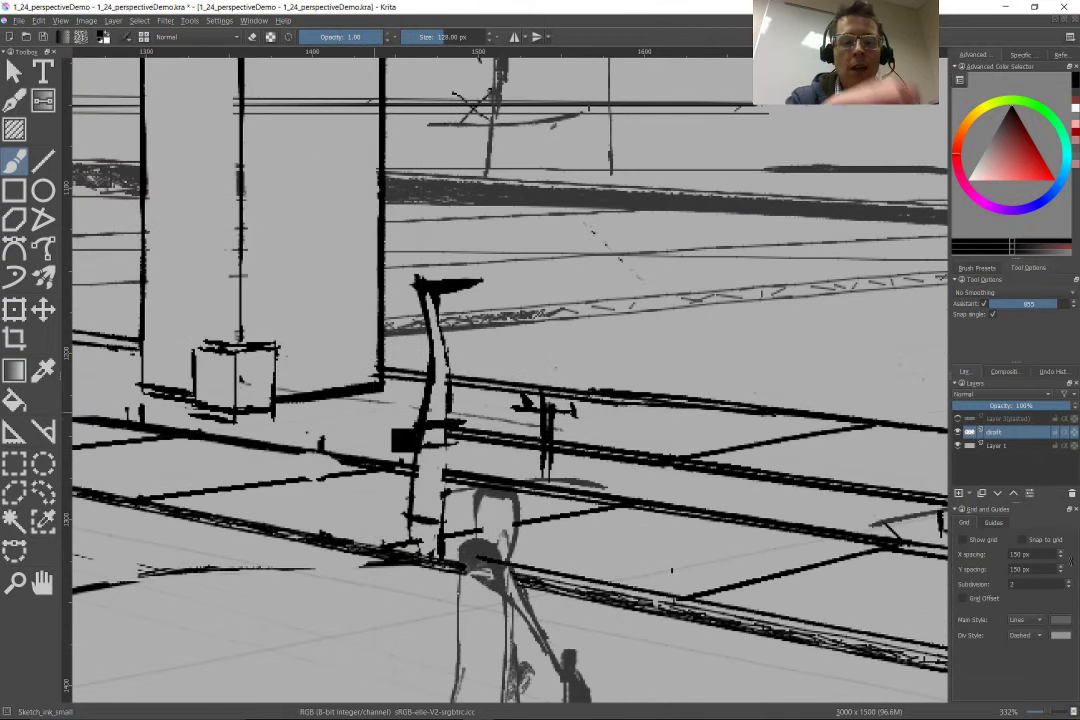
key("m")
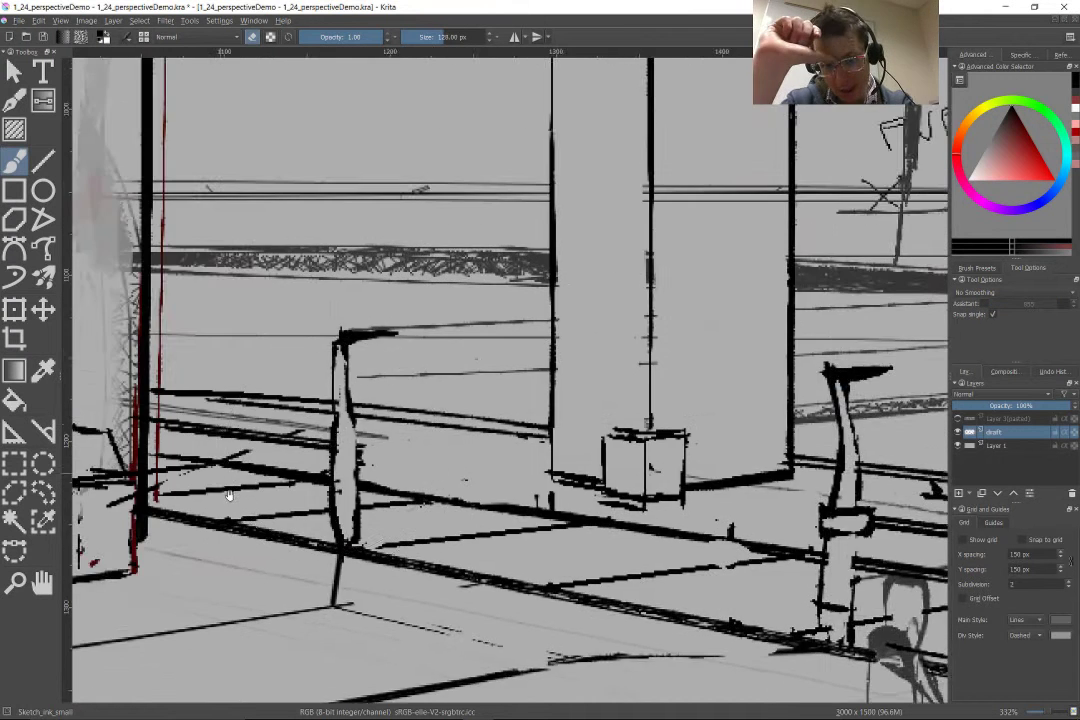
key("m")
left_click_drag(452, 445, 485, 470)
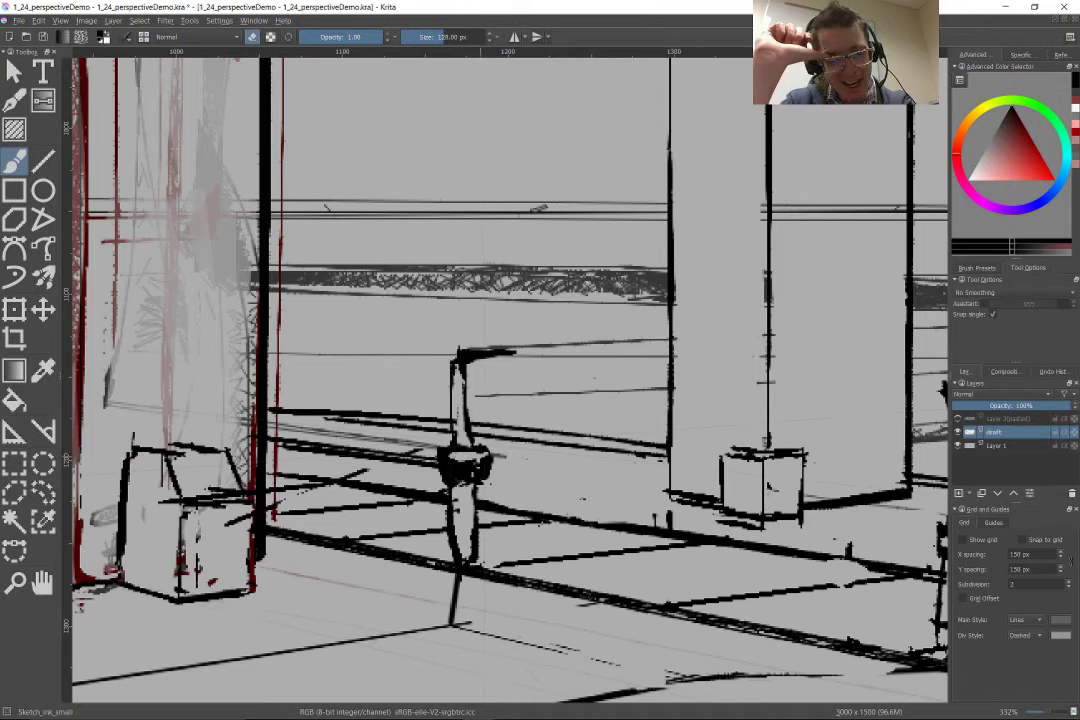
left_click_drag(360, 458, 78, 345)
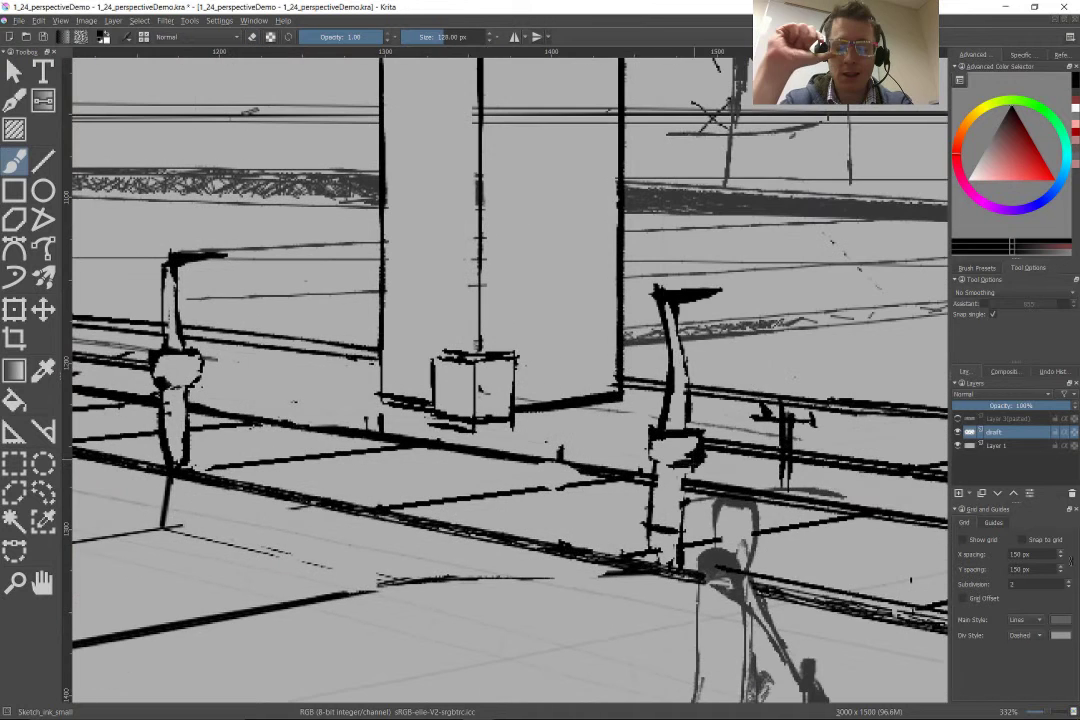
scroll(872, 428, "down", 10)
Step: Draw a thin vertical line on the platform above the arch area
scroll(872, 428, "up", 12)
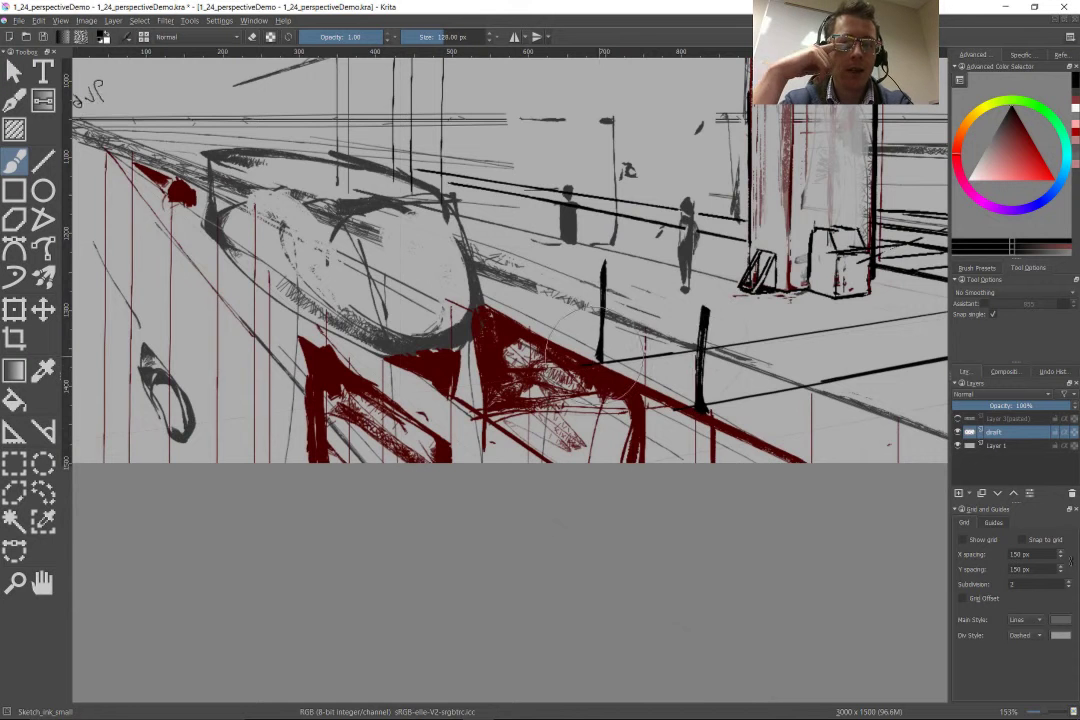
left_click_drag(645, 398, 630, 528)
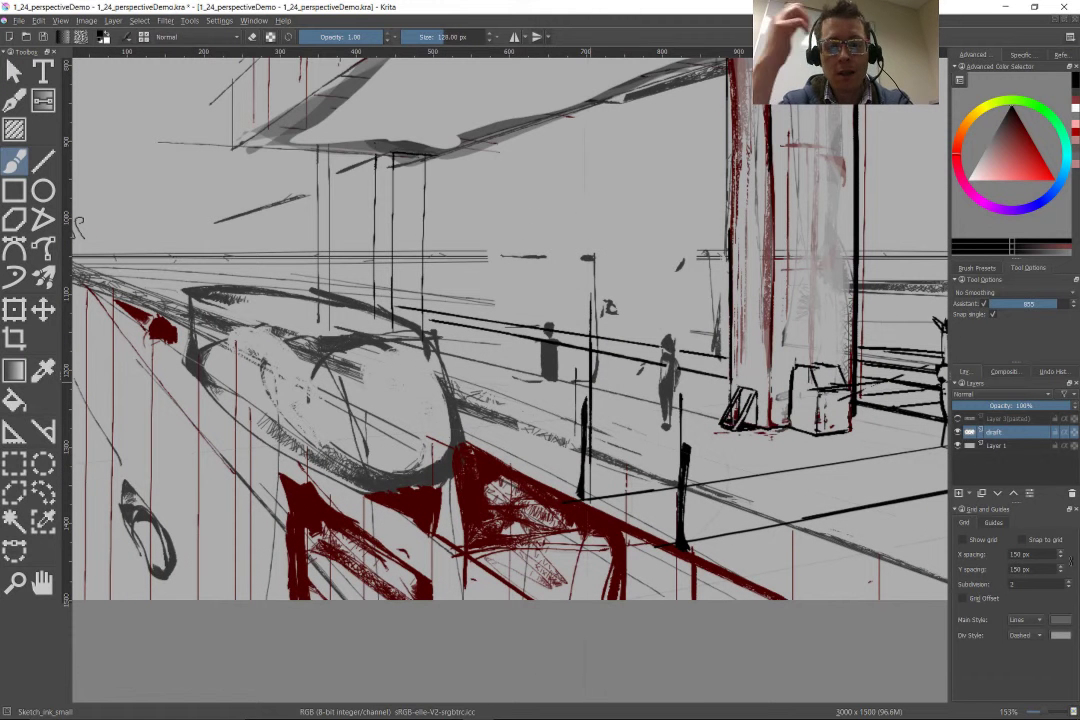
left_click_drag(577, 240, 577, 402)
Step: Erase stray marks around the arch shape and lighten a patch of red hatching
key("ctrl+shift+l")
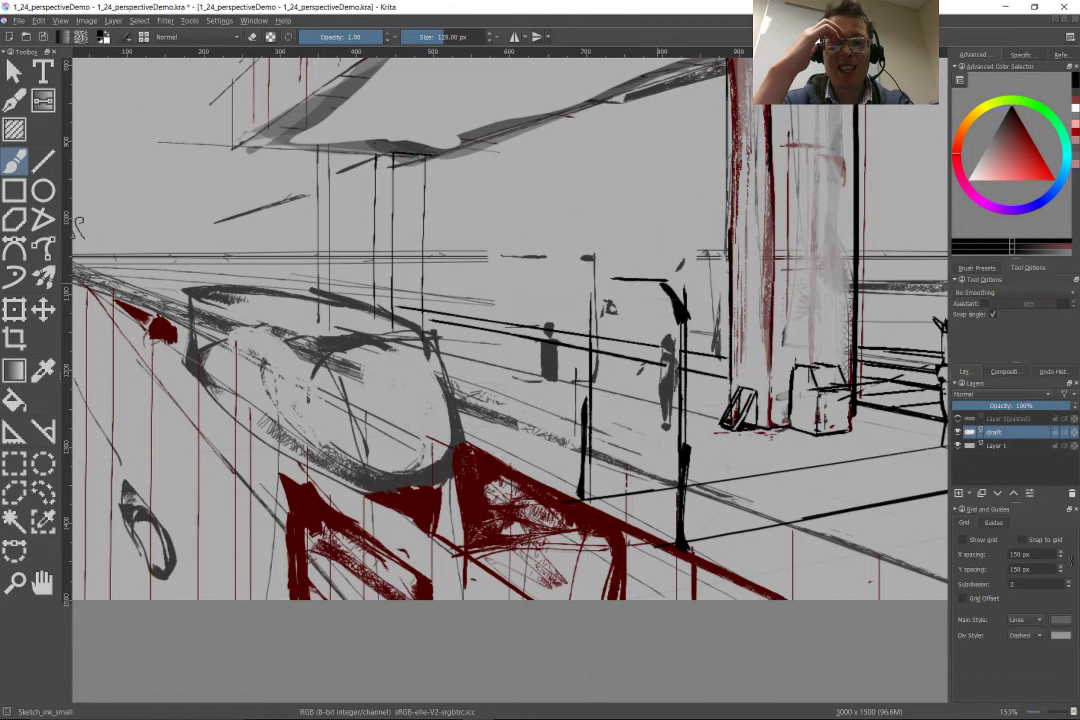
key("e")
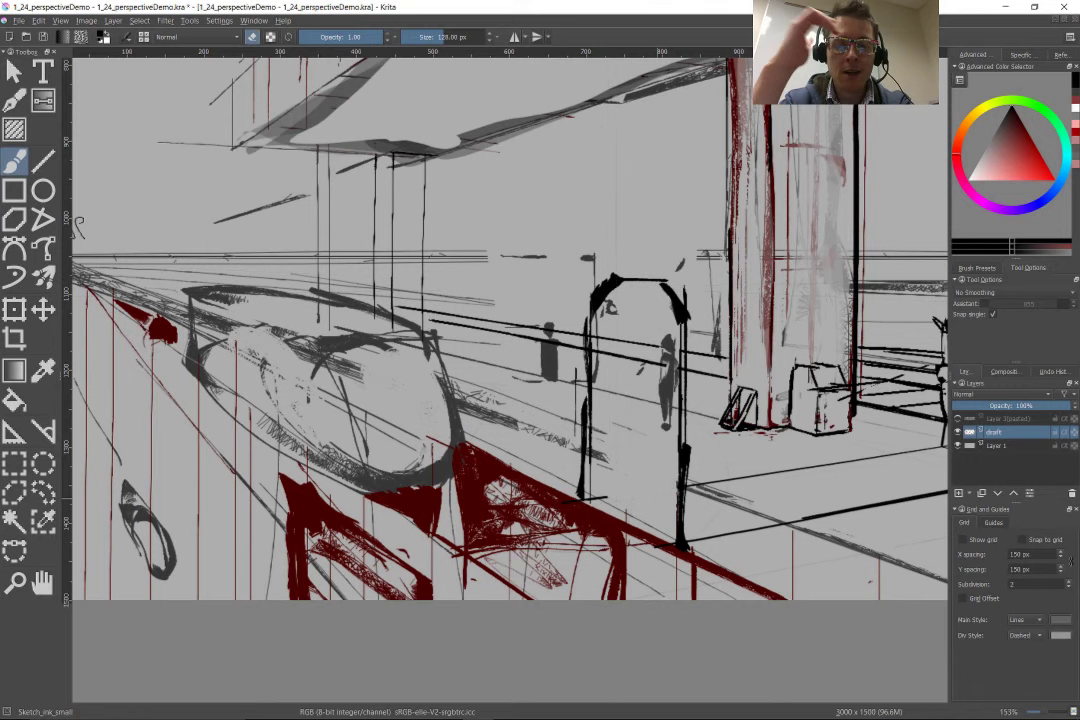
left_click_drag(565, 284, 565, 362)
mouse_move(505, 298)
left_mouse_down()
mouse_move(555, 358)
mouse_move(428, 338)
left_mouse_up()
left_click_drag(481, 450, 410, 425)
left_click_drag(445, 385, 520, 500)
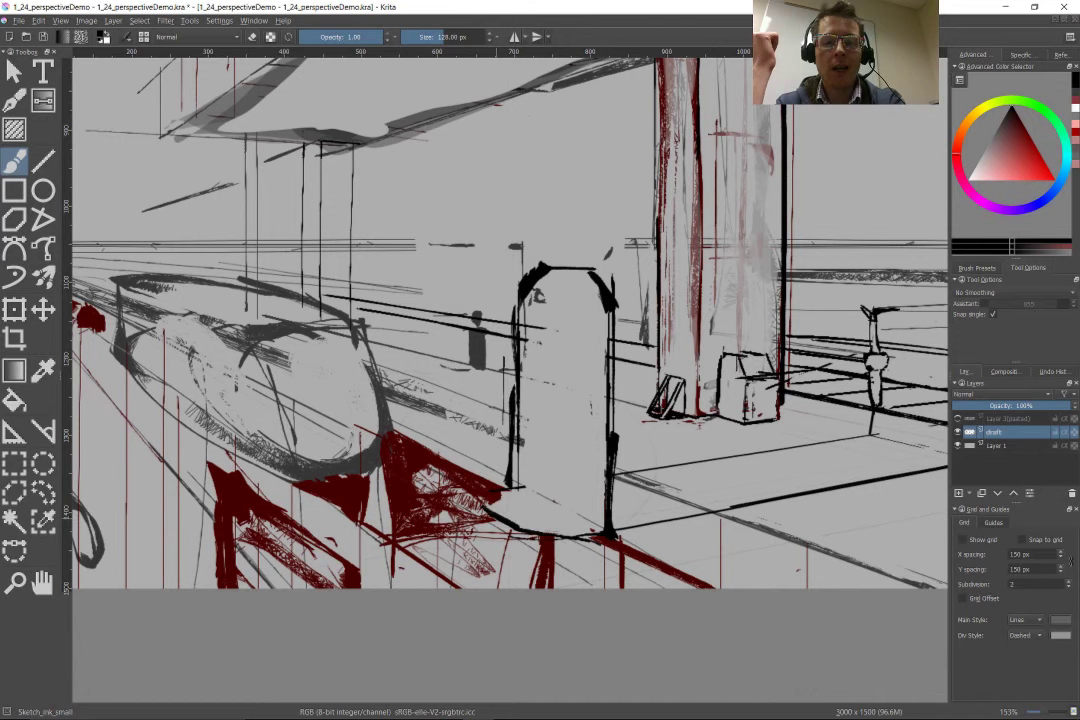
left_click_drag(470, 455, 445, 495)
key("ctrl+shift+l")
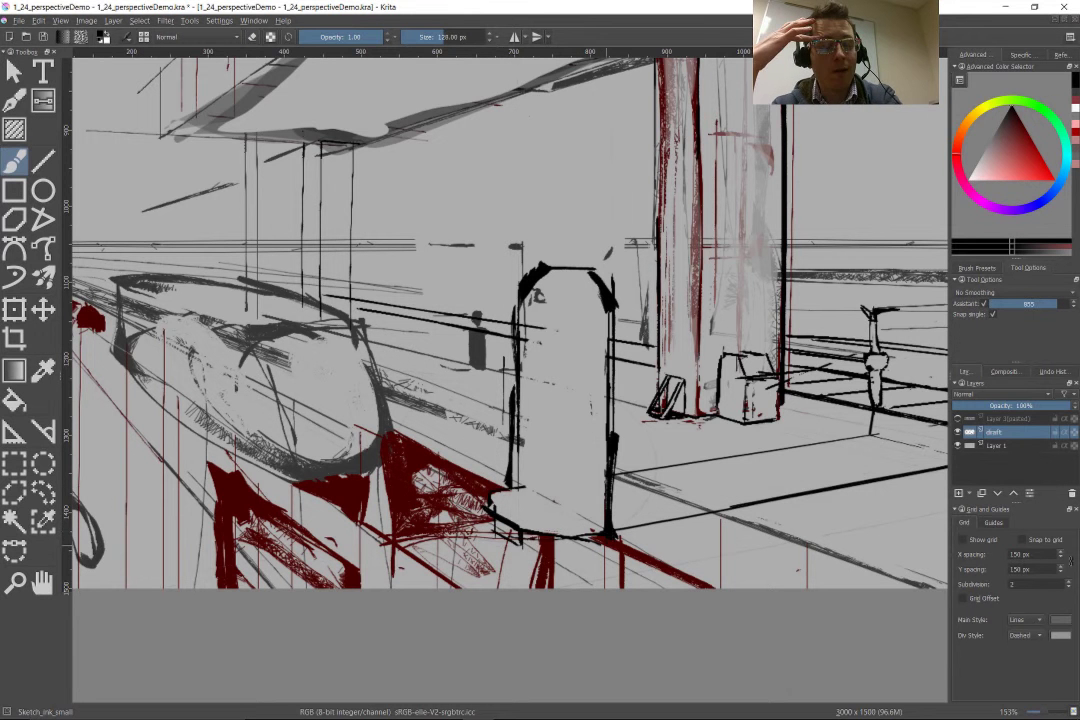
Step: Undo the arch's thick base stroke and the dark hatch strokes beside it
key("v")
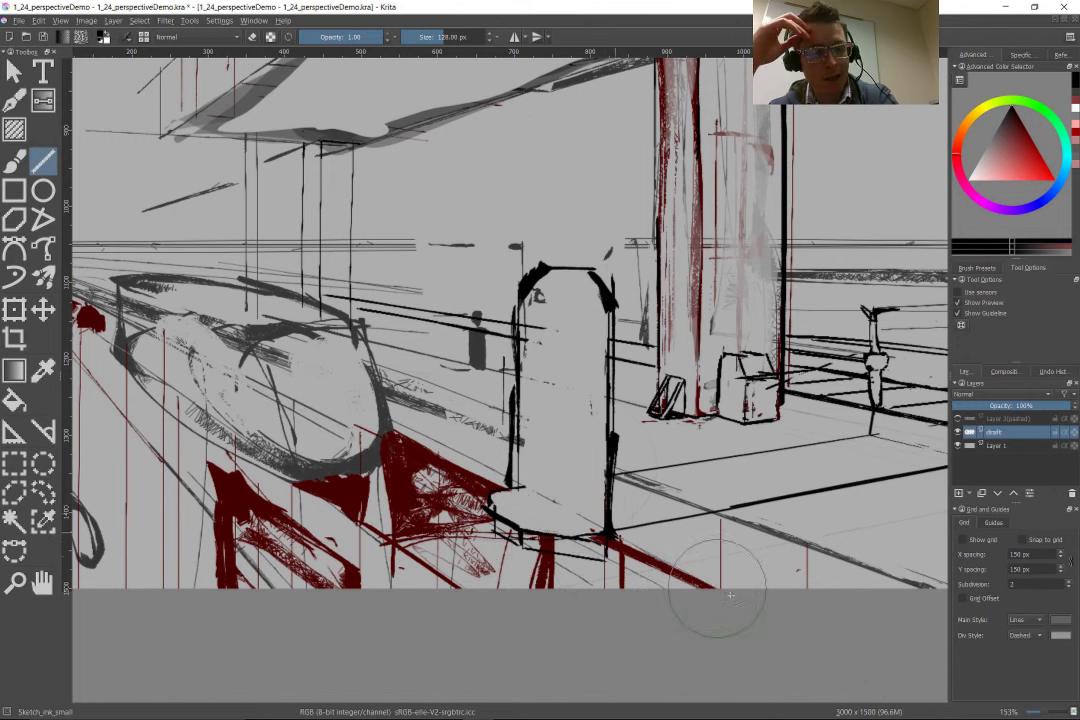
key("Escape")
key("b")
key("ctrl+shift+l")
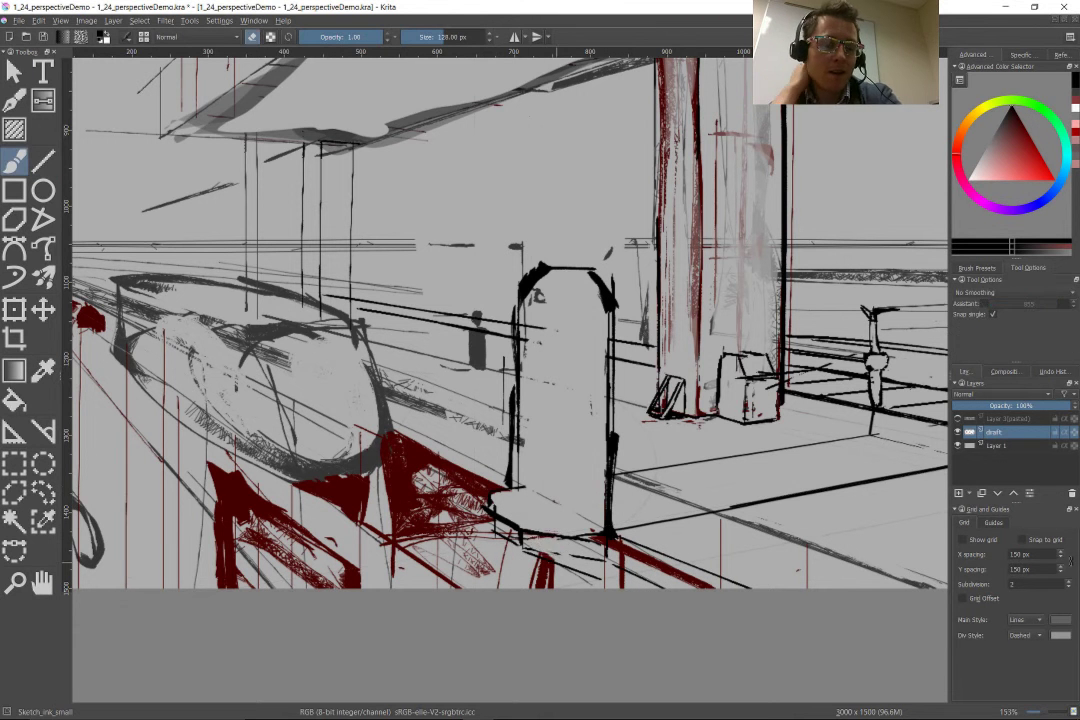
mouse_move(535, 555)
left_mouse_down()
mouse_move(576, 580)
mouse_move(560, 600)
mouse_move(548, 590)
mouse_move(550, 612)
mouse_move(510, 565)
mouse_move(590, 600)
mouse_move(520, 575)
mouse_move(540, 555)
left_mouse_up()
key("ctrl+z")
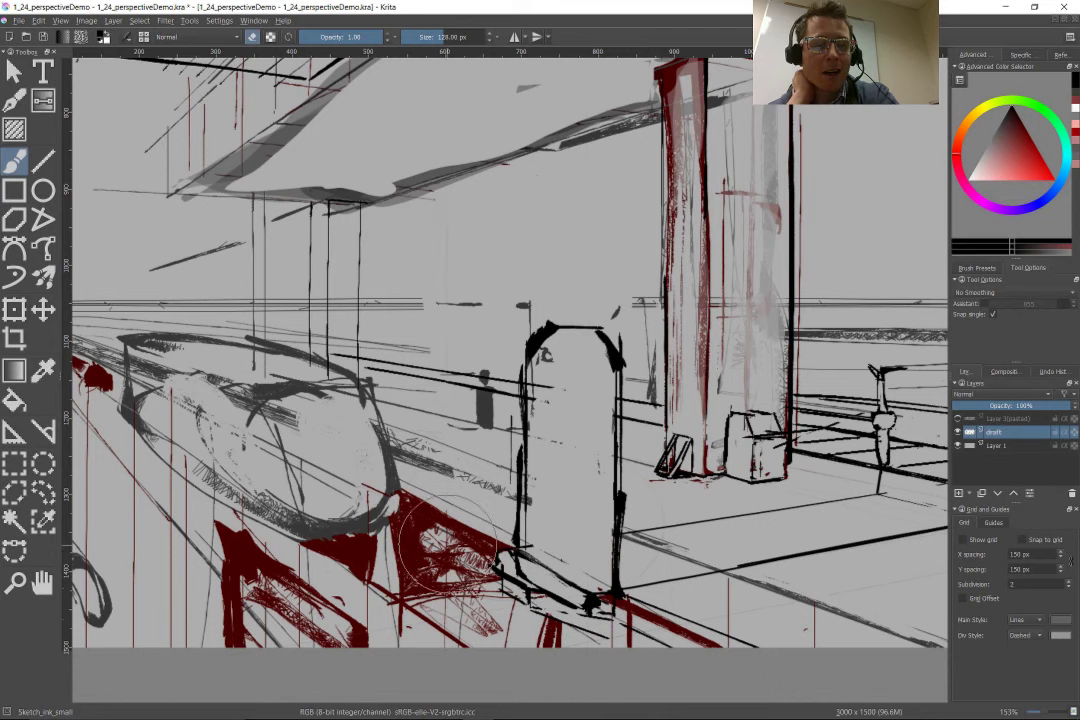
key("ctrl+z")
Step: Sketch thin spike lines above the top of the arch
scroll(510, 350, "up", 1)
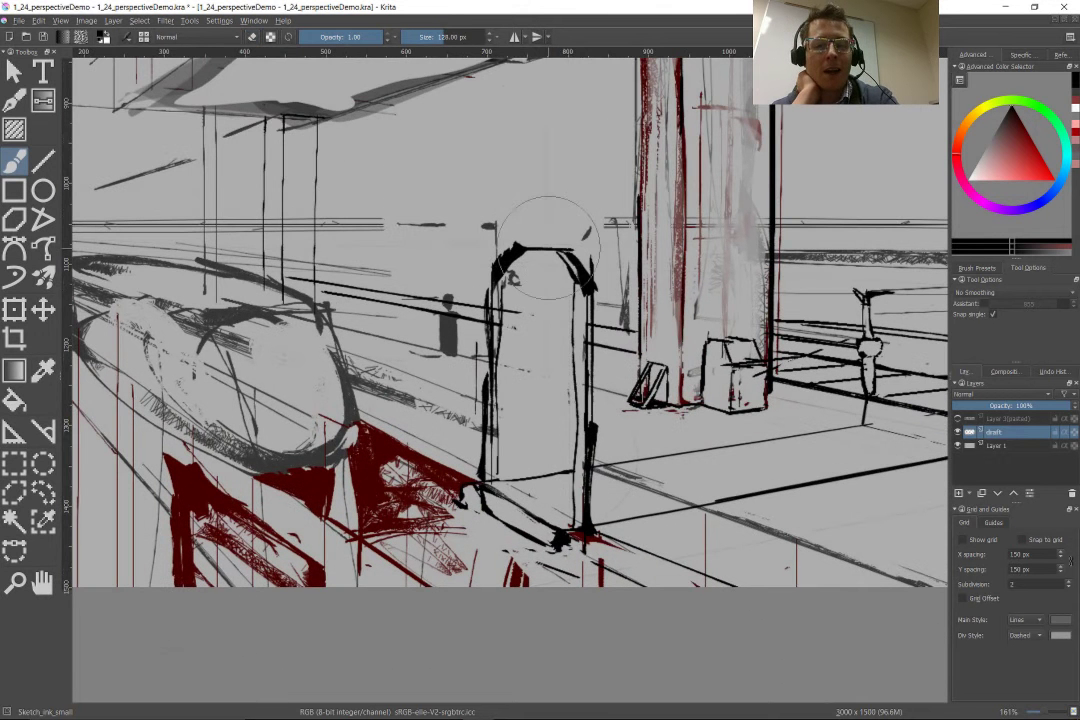
left_click_drag(513, 240, 512, 188)
key("e")
key("e")
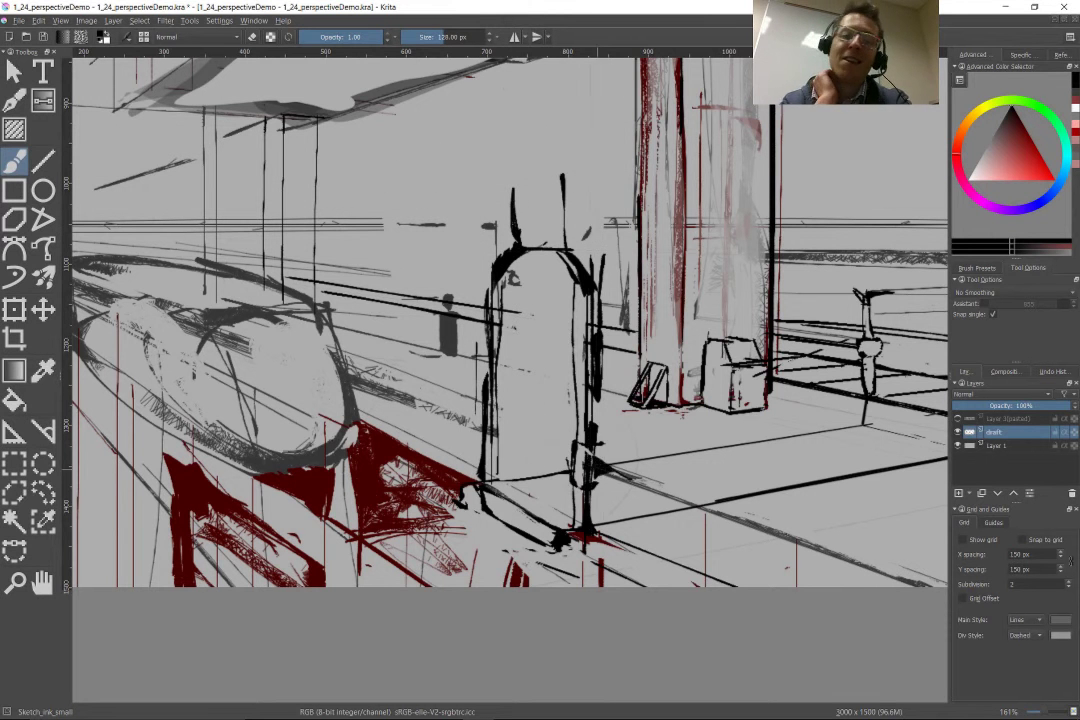
left_click(43, 160)
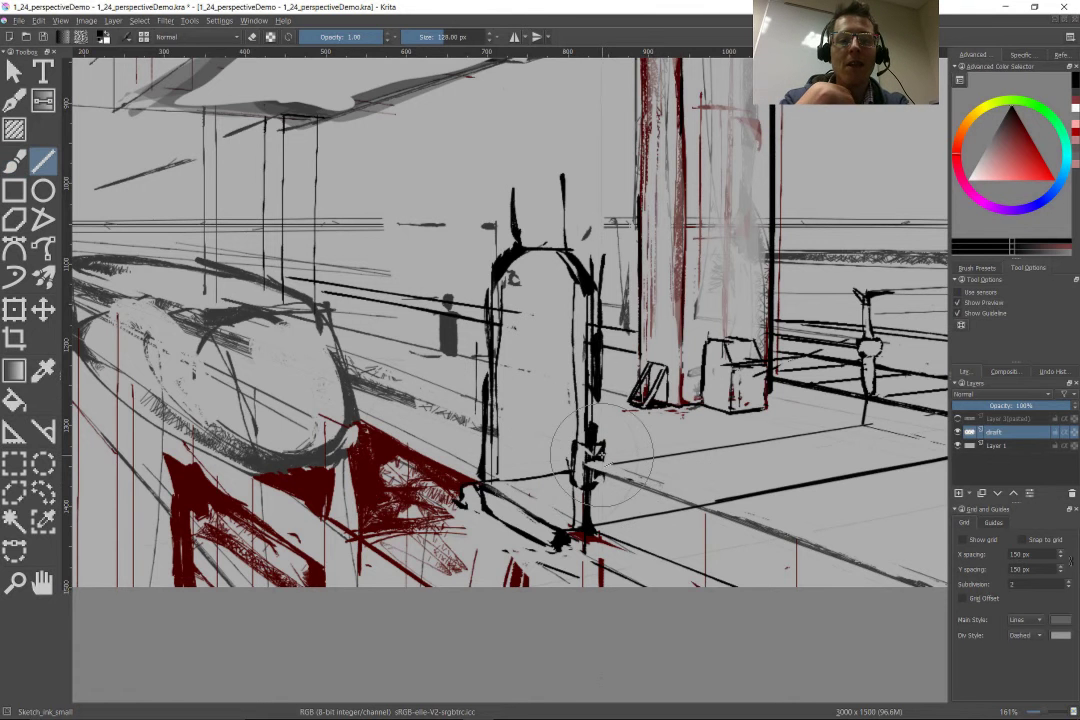
Step: Draw the railing diagonal from the arched post toward the bottom-right
scroll(553, 455, "up", 1)
left_click_drag(553, 455, 313, 425)
key("b")
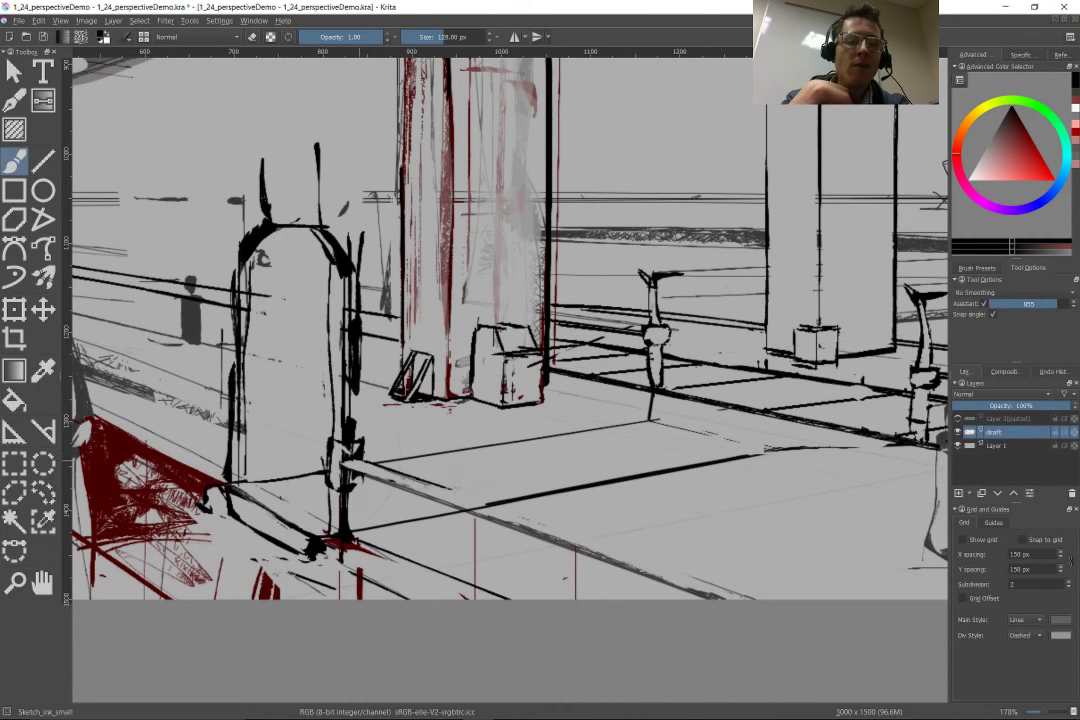
left_click_drag(345, 463, 770, 598)
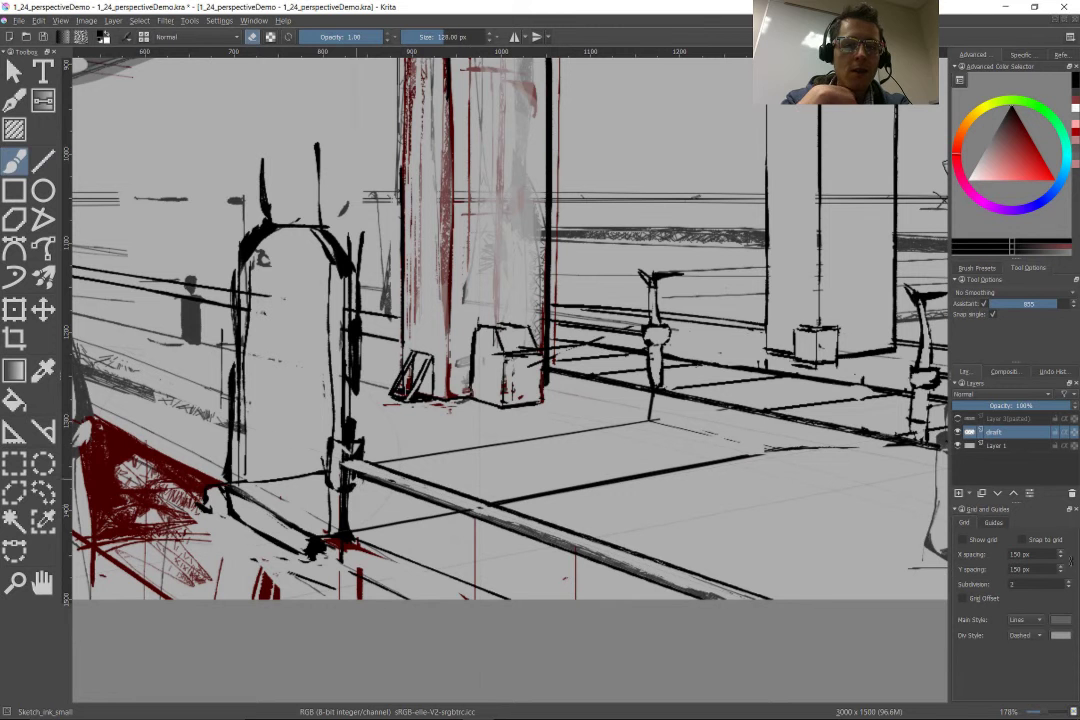
key("v")
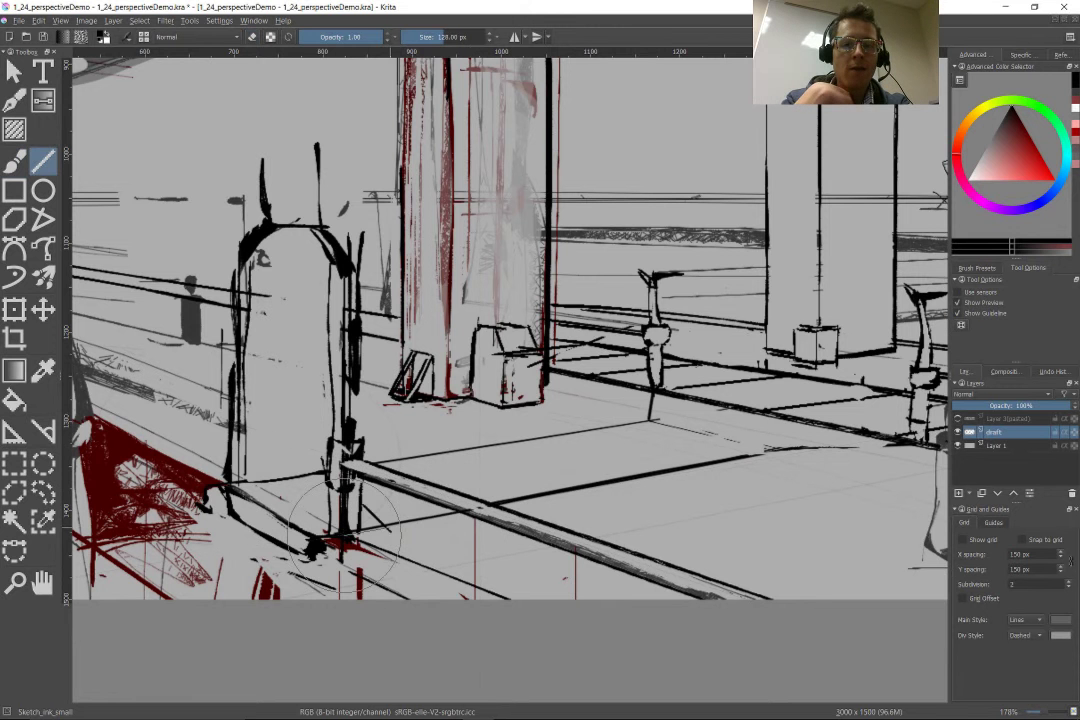
key("q")
key("b")
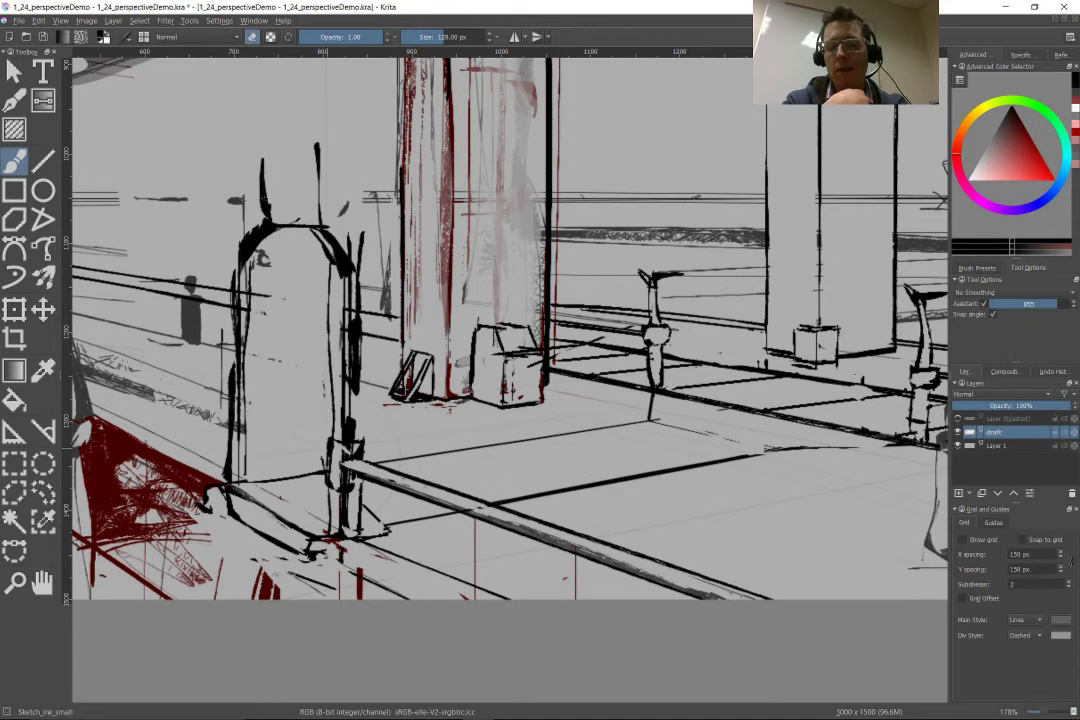
Step: Switch to eraser mode and zoom out to show the CHOOSE DOOM sign
key("e")
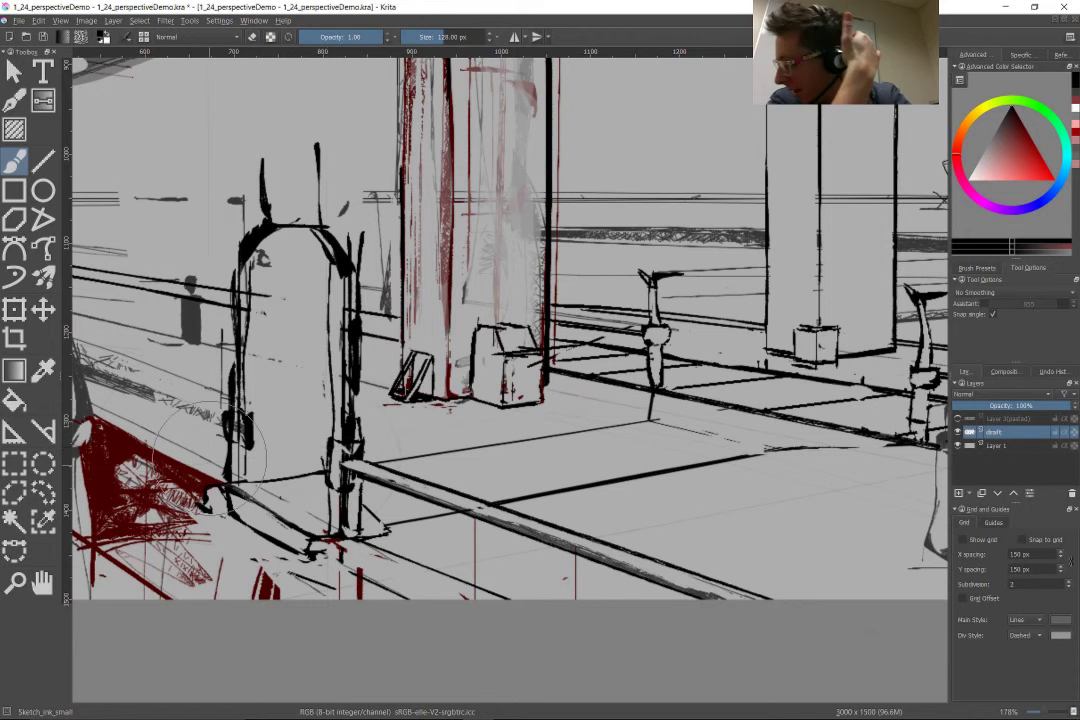
left_click_drag(850, 400, 250, 390)
key("e")
left_click_drag(400, 405, 403, 512)
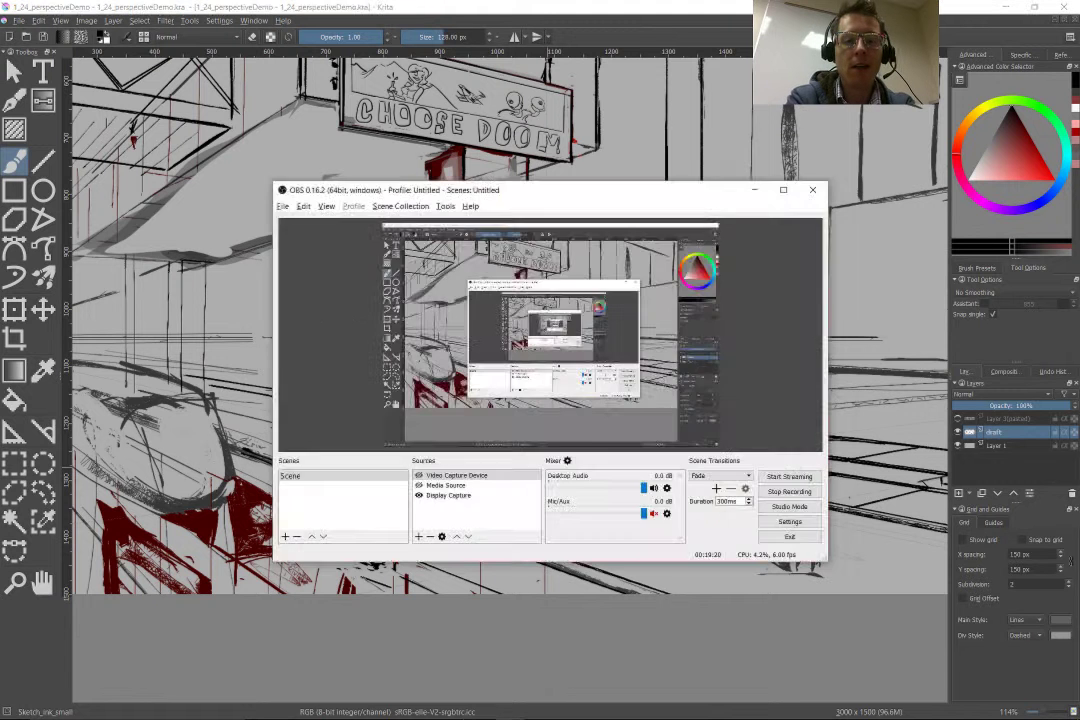
Step: Erase the faint grey marks from the red pillar
left_click_drag(568, 482, 560, 330)
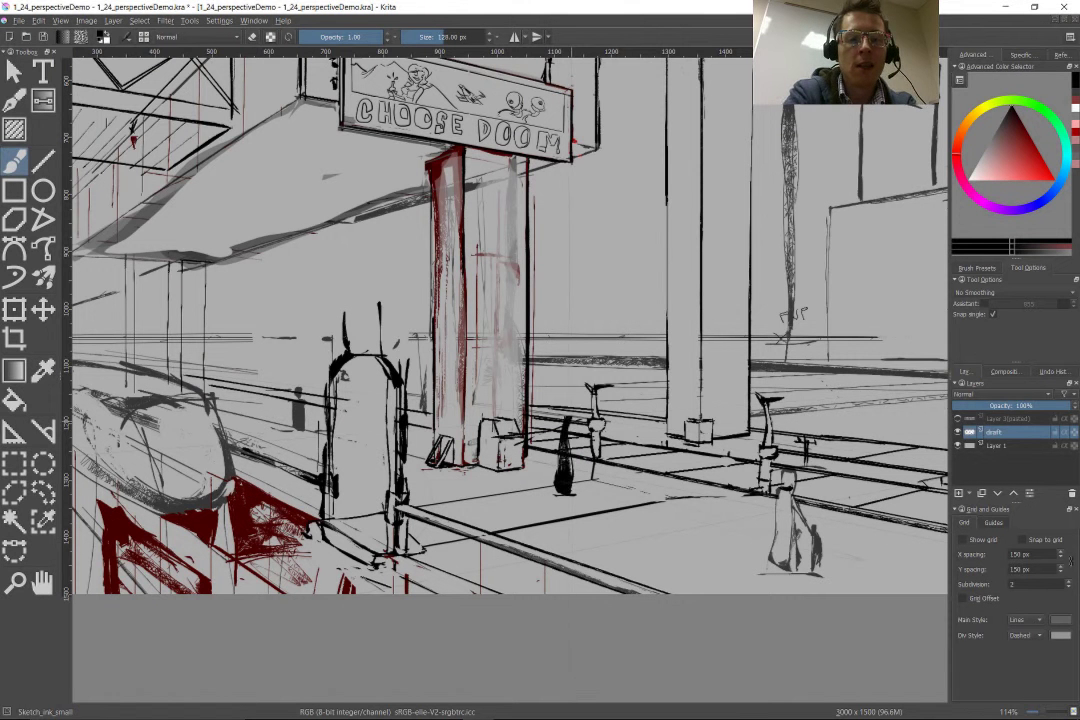
left_click_drag(548, 398, 545, 478)
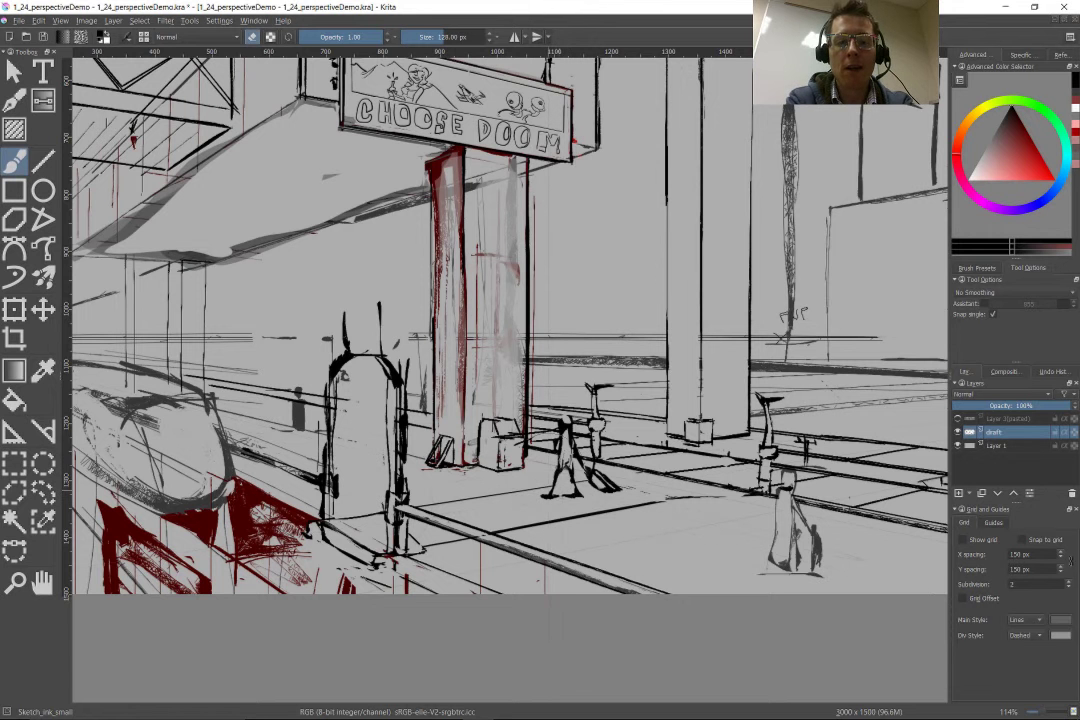
Step: Zoom in on the train and draw a short snapped line on its front
left_click_drag(559, 516, 510, 430)
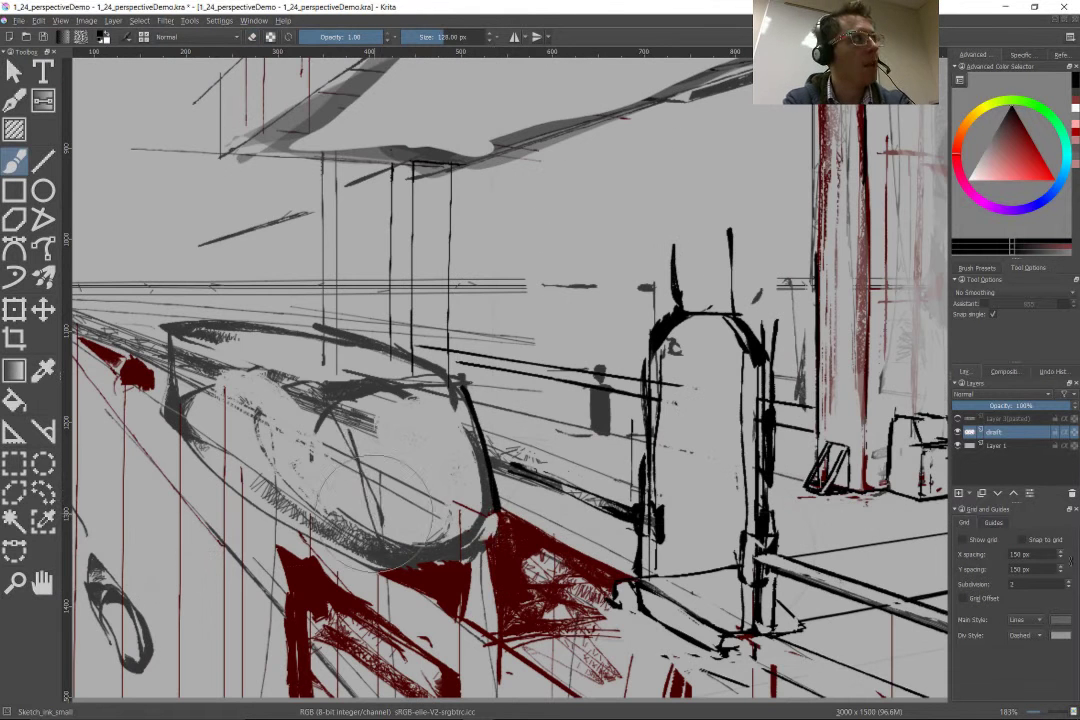
key("ctrl+shift+l")
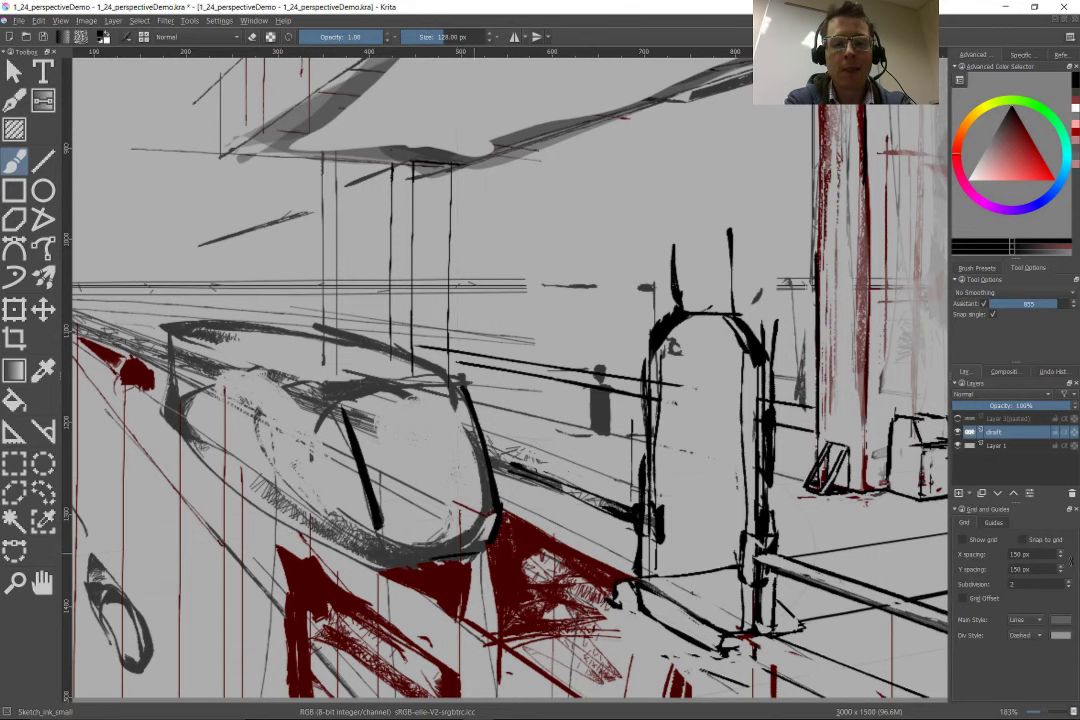
left_click_drag(486, 491, 380, 497)
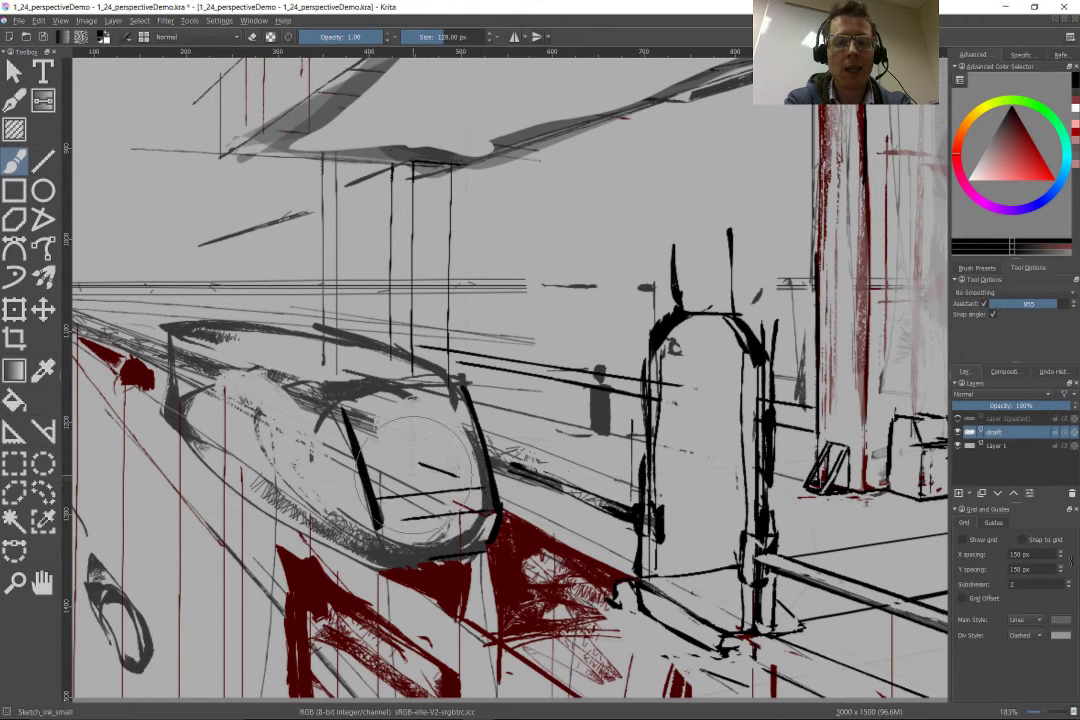
scroll(384, 475, "up", 3)
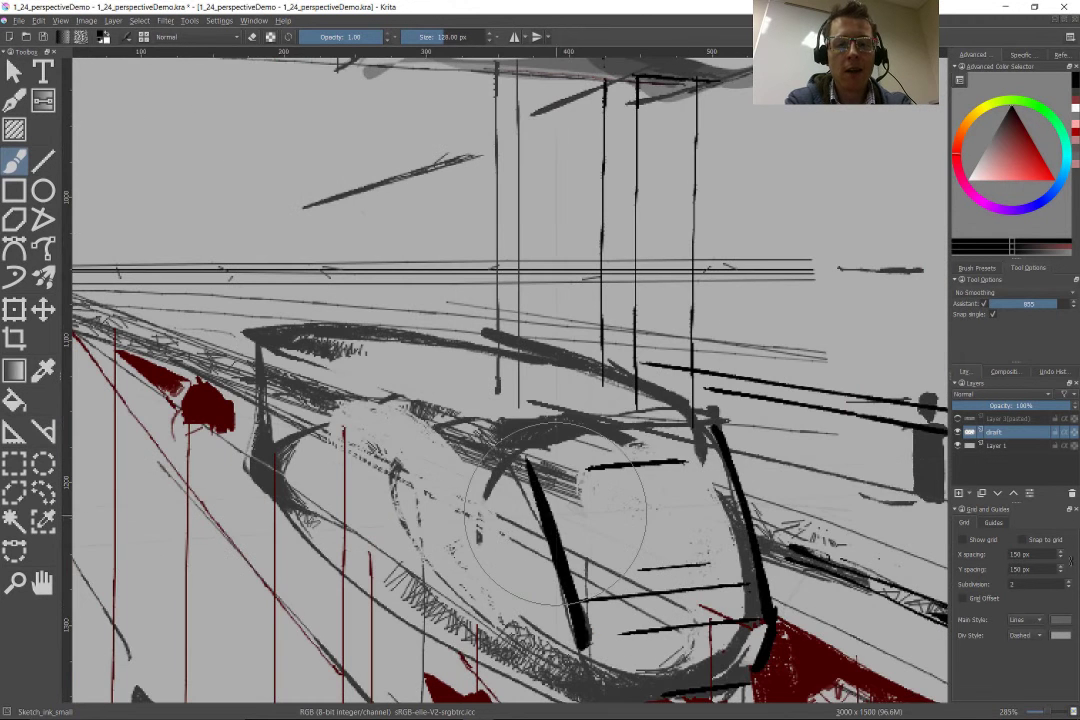
key("v")
key("Escape")
key("b")
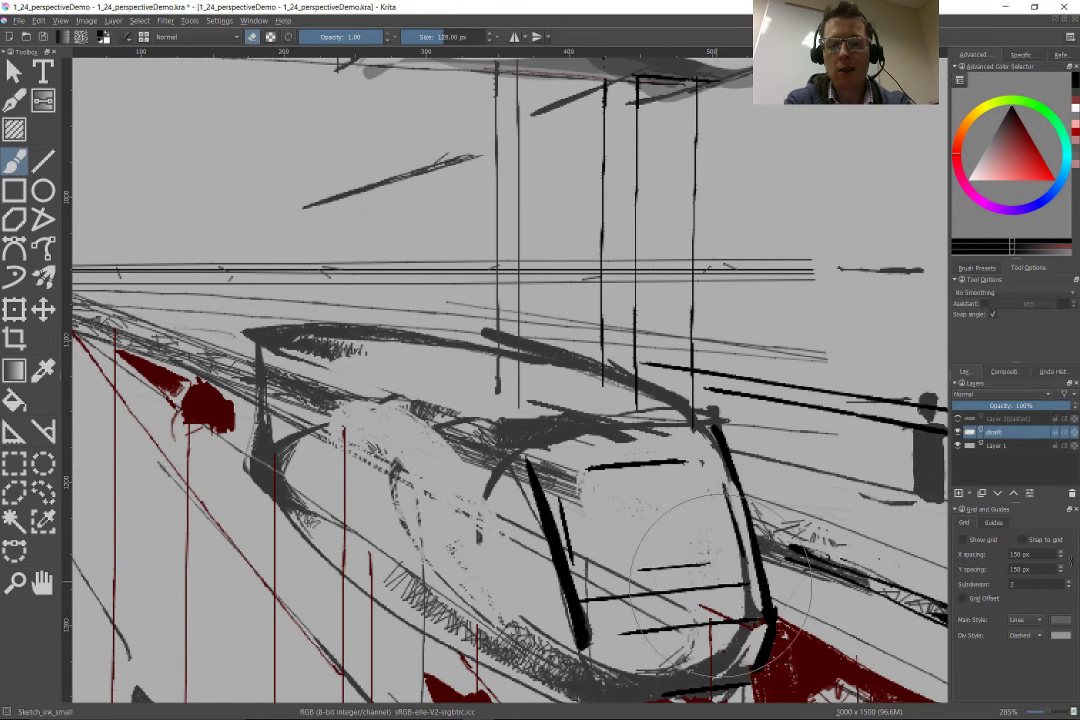
key("v")
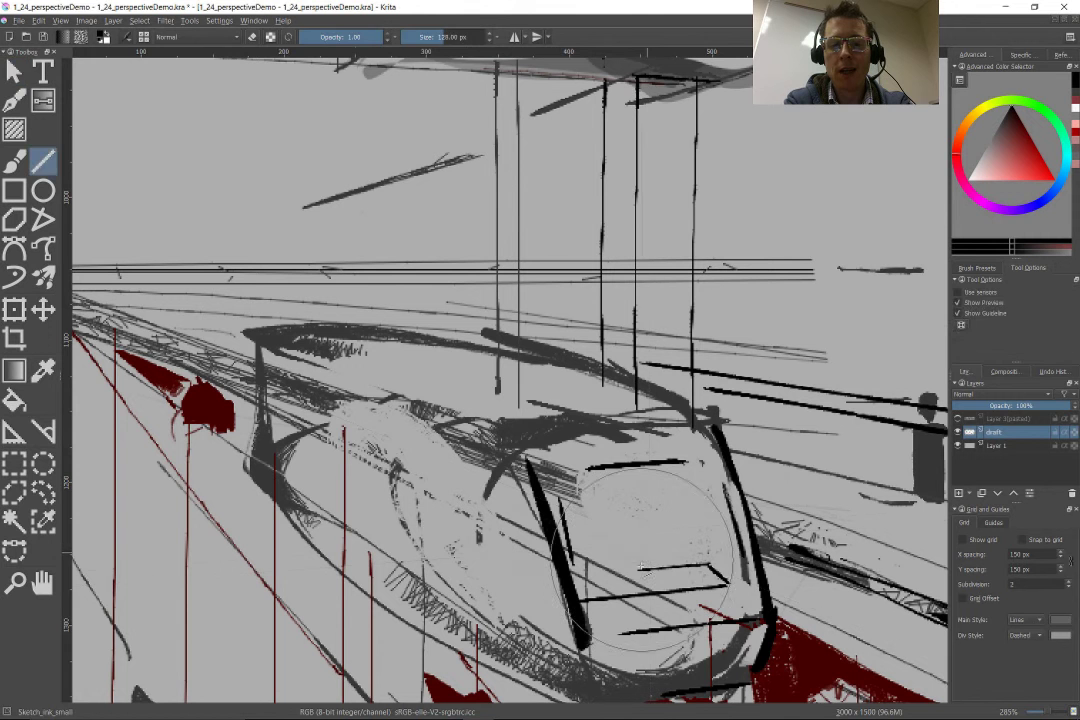
key("b")
Step: Erase the grey hatching in the middle of the train
key("e")
mouse_move(350, 420)
left_mouse_down()
mouse_move(490, 510)
mouse_move(600, 480)
mouse_move(600, 560)
mouse_move(565, 565)
mouse_move(533, 437)
mouse_move(463, 402)
mouse_move(400, 405)
left_mouse_up()
mouse_move(650, 580)
left_mouse_down()
mouse_move(615, 518)
mouse_move(422, 482)
mouse_move(445, 490)
left_mouse_up()
key("e")
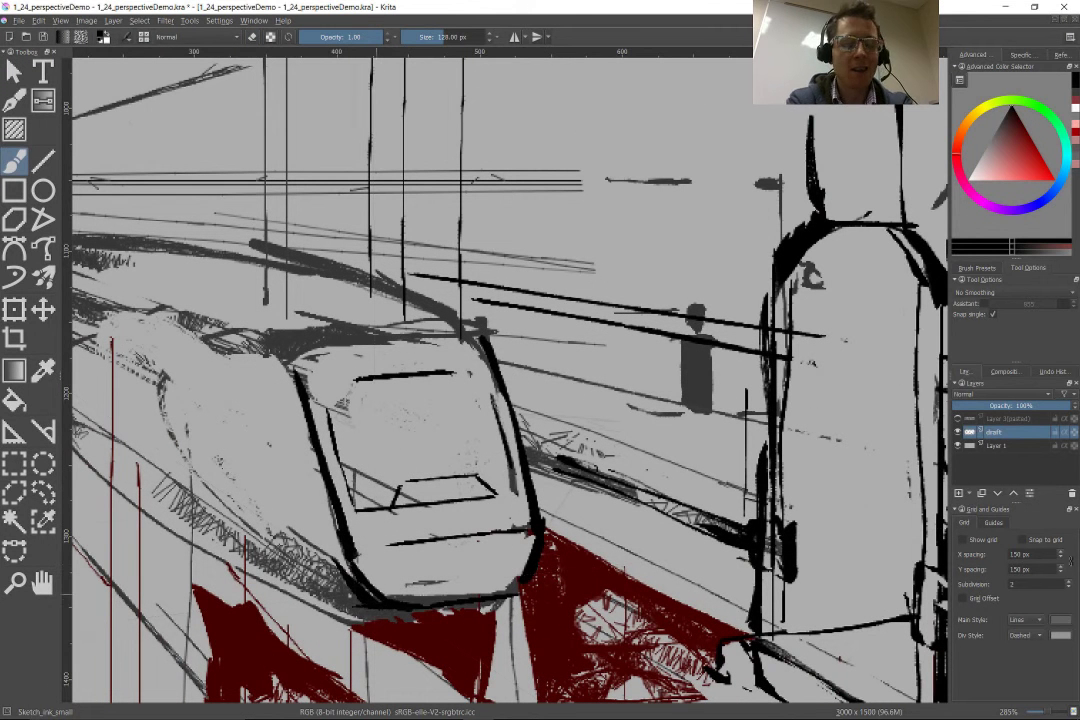
left_click_drag(180, 415, 256, 435)
Step: Draw a dark line along the train roof edge and erase hatching along its lower side and roof
mouse_move(185, 305)
left_mouse_down()
mouse_move(375, 357)
mouse_move(480, 355)
left_mouse_up()
key("e")
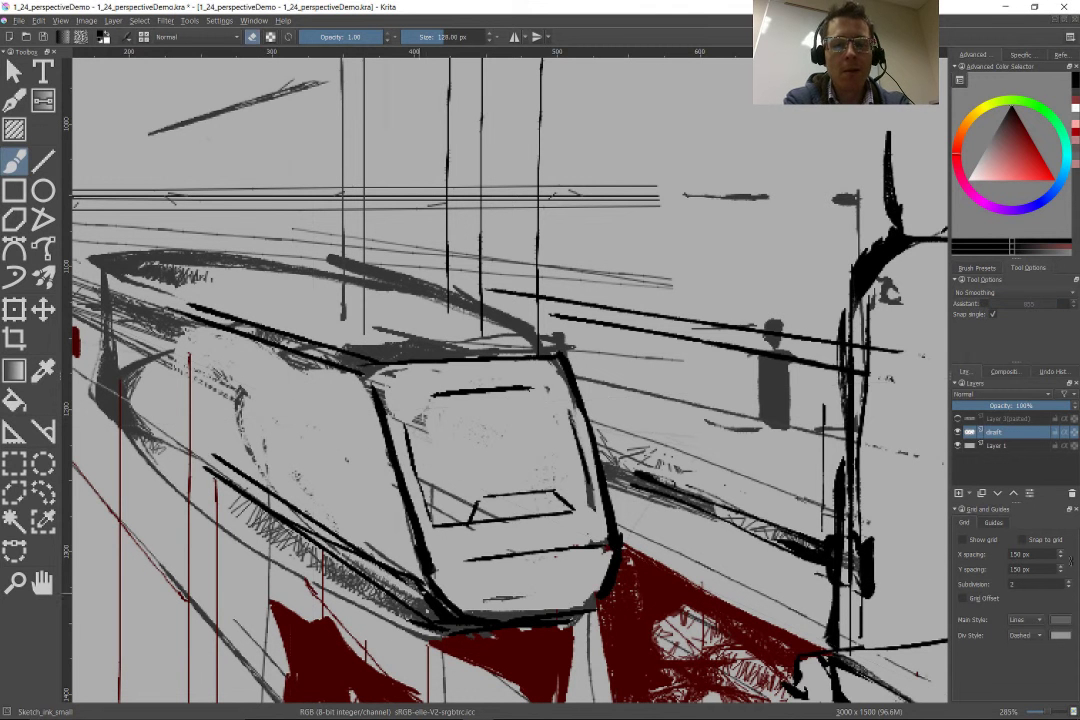
mouse_move(262, 460)
left_mouse_down()
mouse_move(313, 465)
mouse_move(235, 385)
left_mouse_up()
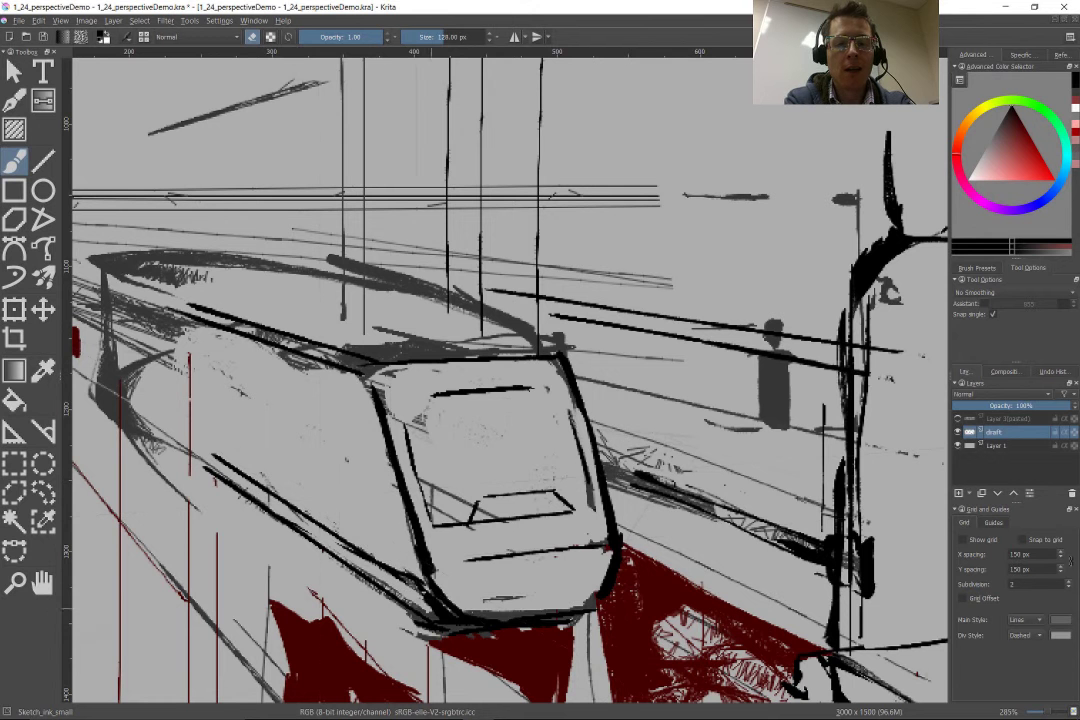
left_click_drag(381, 500, 359, 463)
mouse_move(515, 345)
left_mouse_down()
mouse_move(400, 320)
mouse_move(420, 260)
mouse_move(470, 300)
mouse_move(740, 370)
left_mouse_up()
Step: Draw two perspective-snapped straight lines along the train's side
key("ctrl+shift+l")
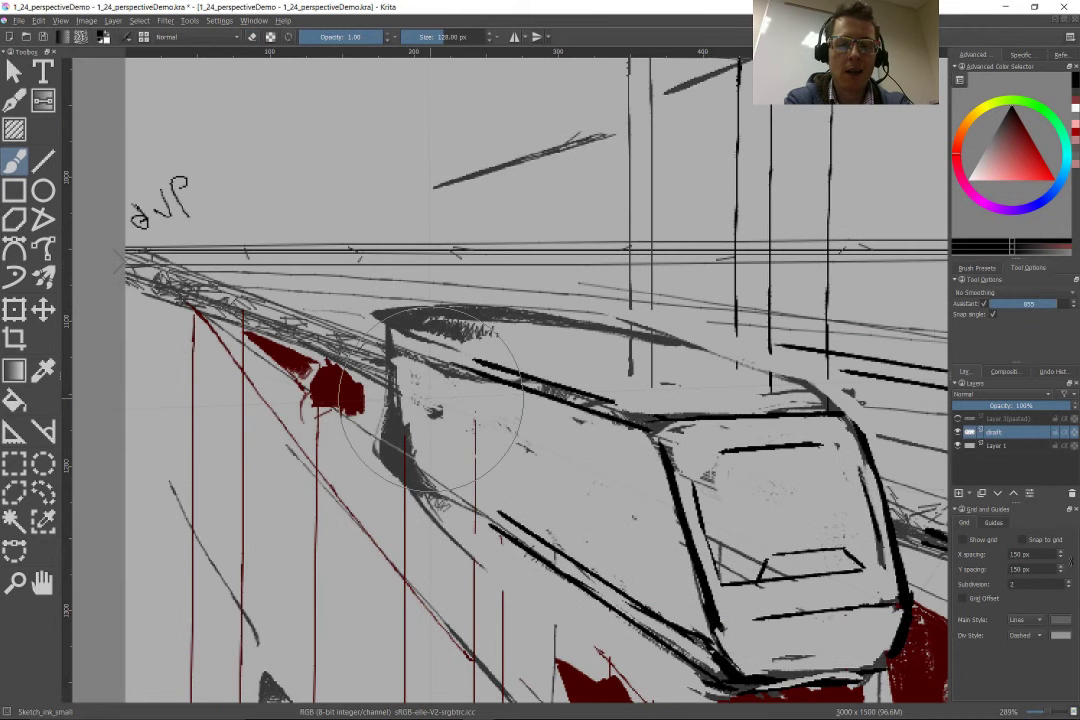
key("v")
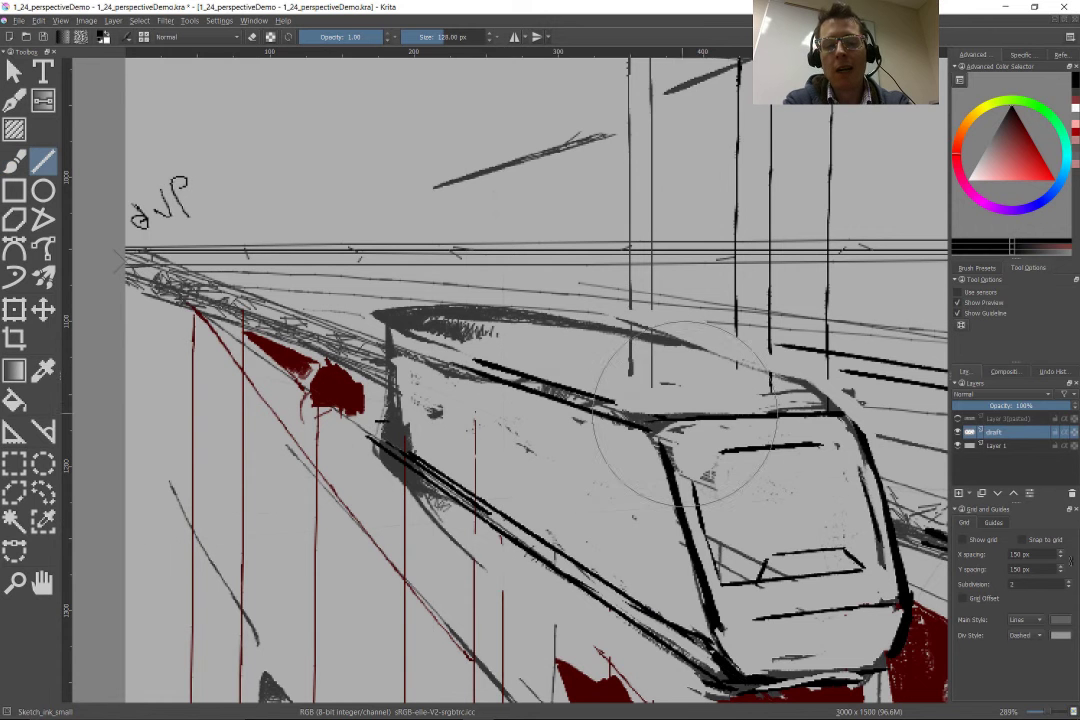
left_click_drag(395, 338, 670, 413)
left_click_drag(390, 373, 665, 476)
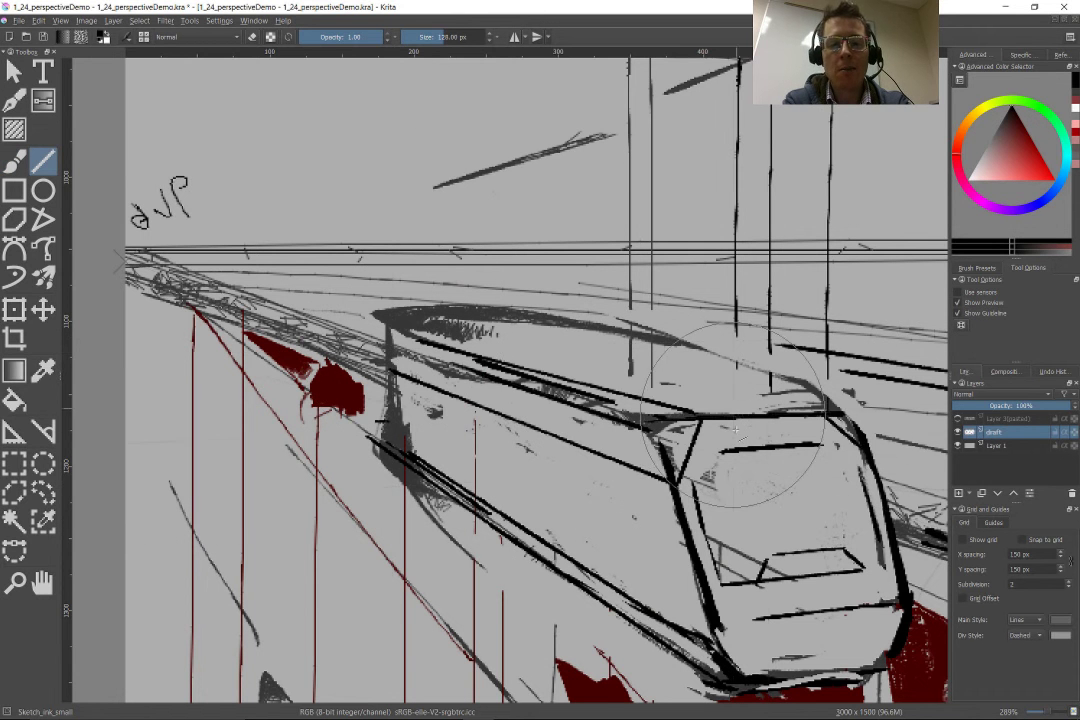
scroll(695, 490, "down", 1)
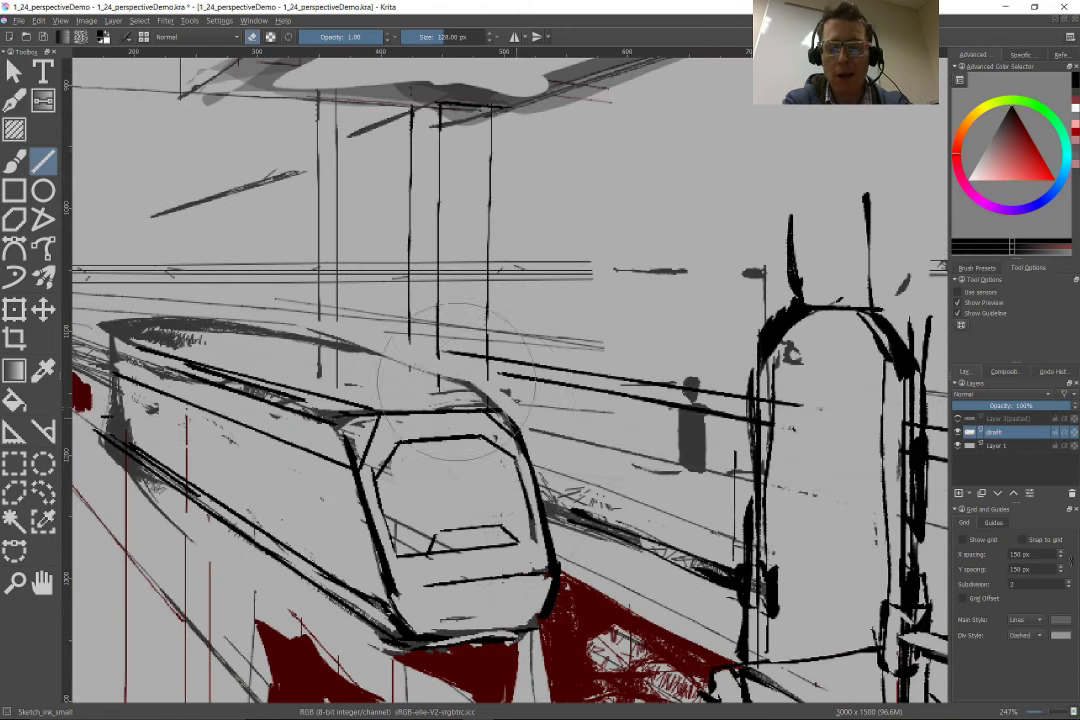
key("b")
key("ctrl+shift+l")
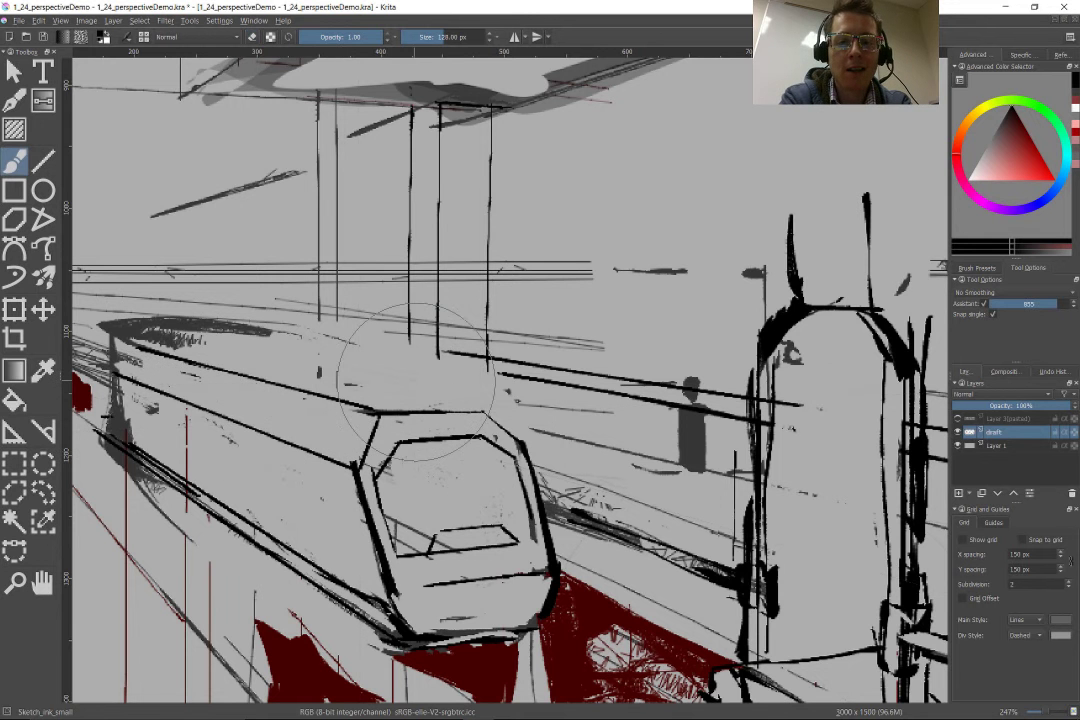
Step: Survey the train toward its rear end and add a new construction layer above draft
mouse_move(200, 303)
left_mouse_down()
mouse_move(385, 395)
mouse_move(421, 401)
left_mouse_up()
key("v")
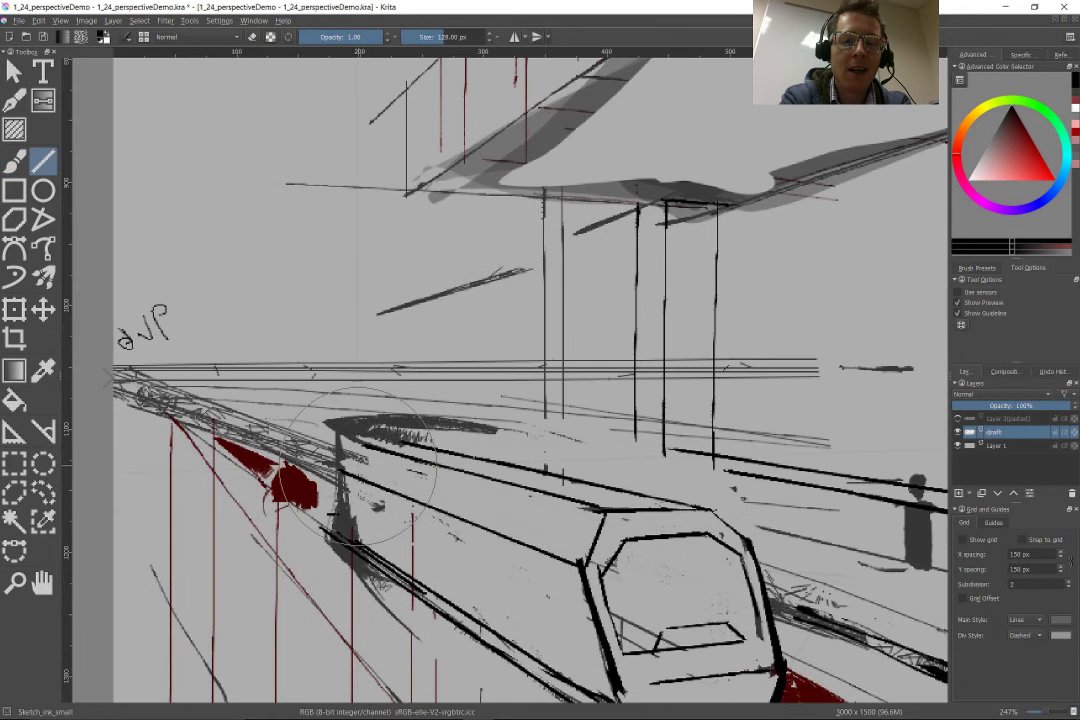
left_click(14, 70)
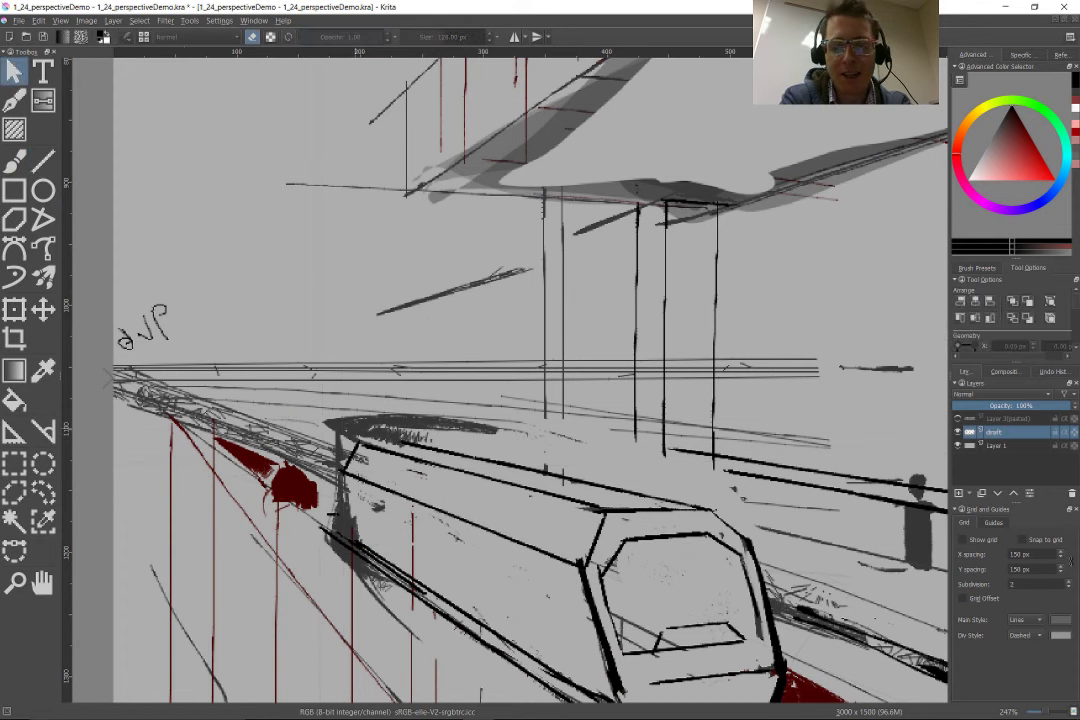
key("b")
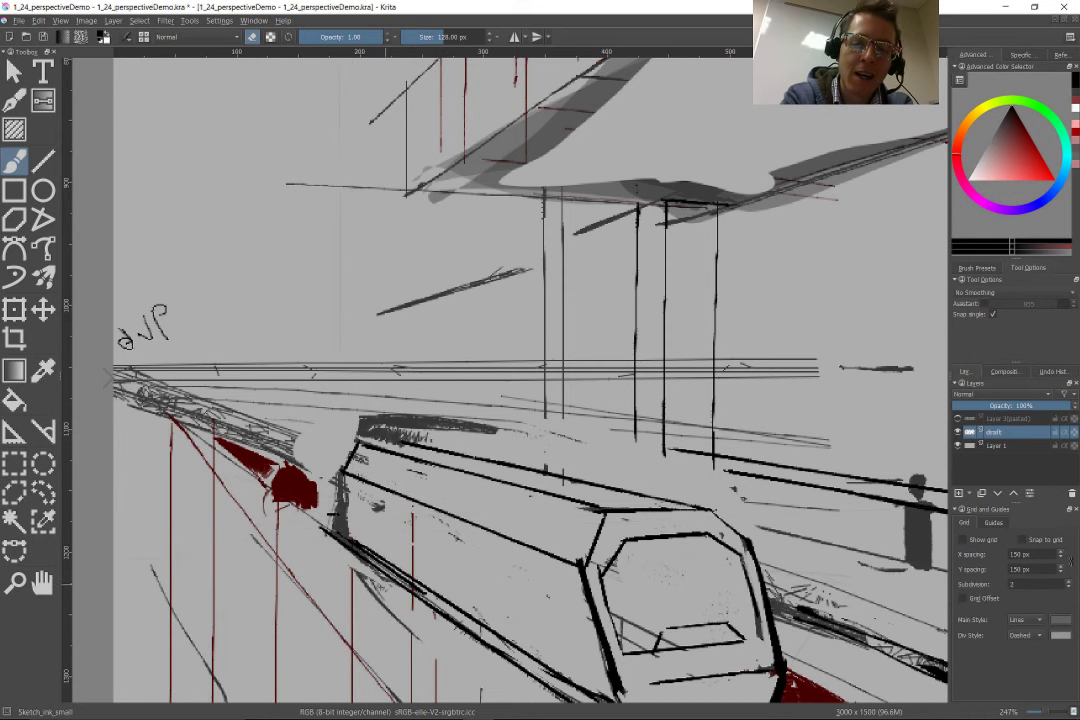
left_click_drag(285, 432, 238, 322)
left_click_drag(345, 362, 207, 248)
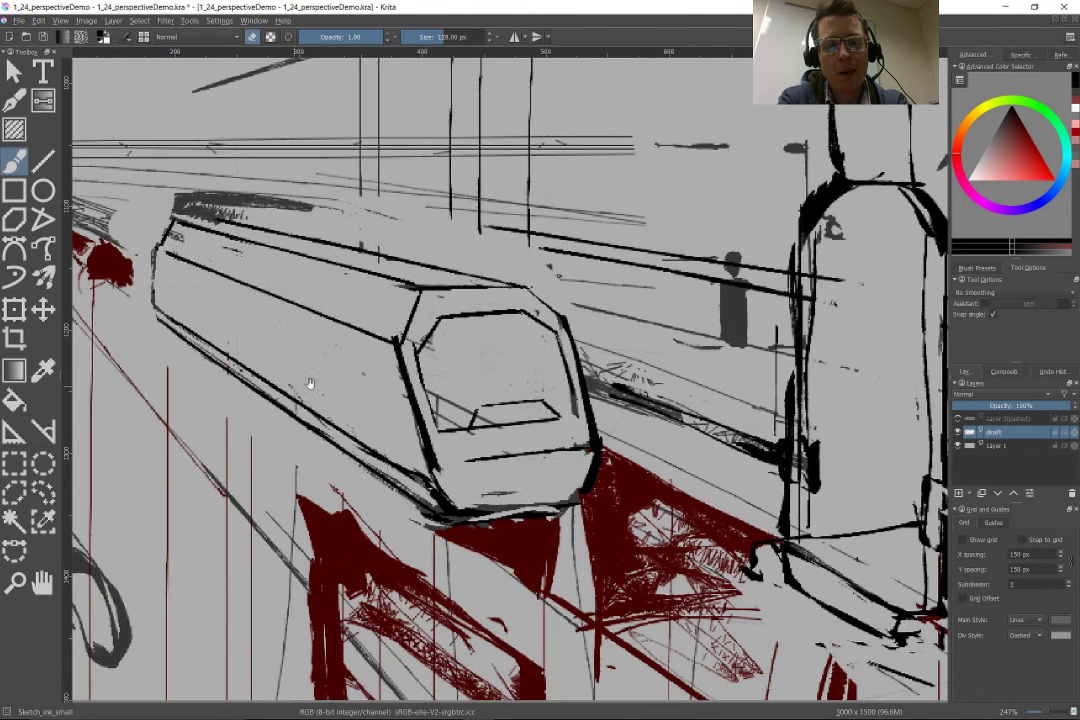
left_click_drag(412, 512, 443, 646)
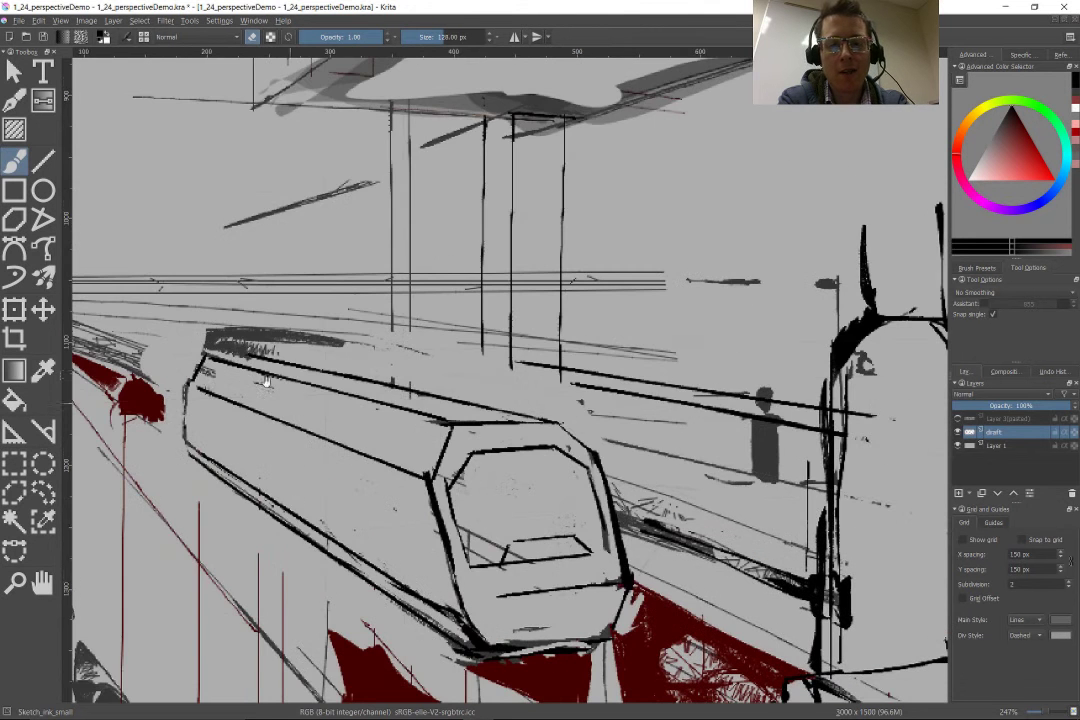
left_click_drag(217, 383, 517, 453)
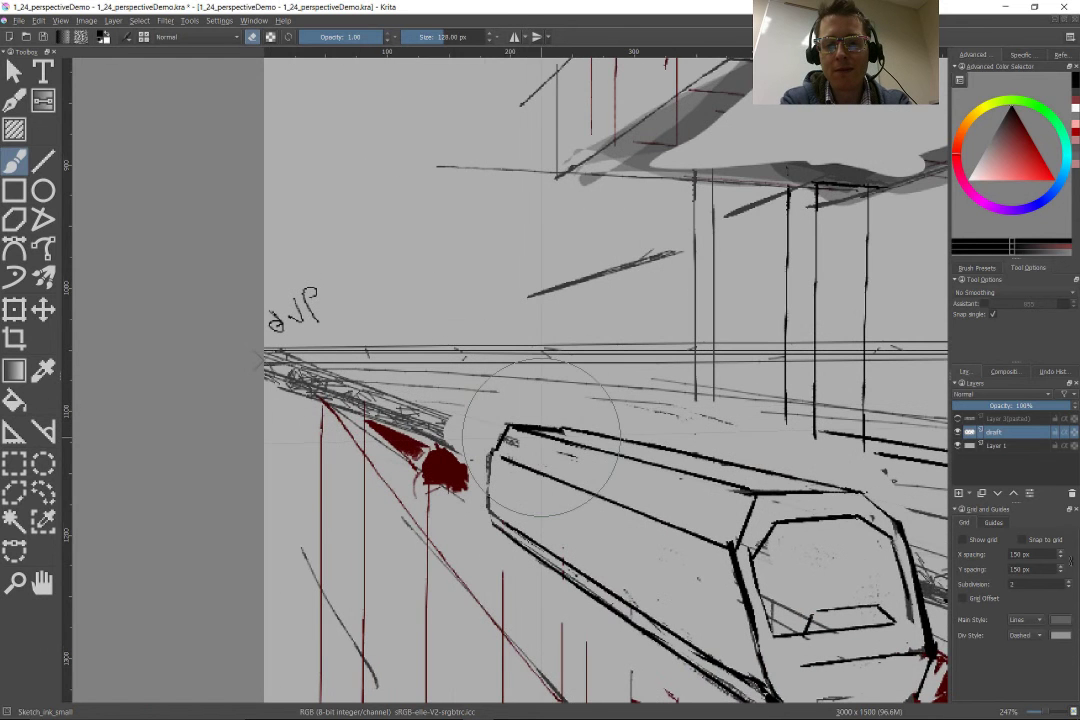
mouse_move(381, 565)
left_mouse_down()
mouse_move(360, 531)
mouse_move(276, 505)
left_mouse_up()
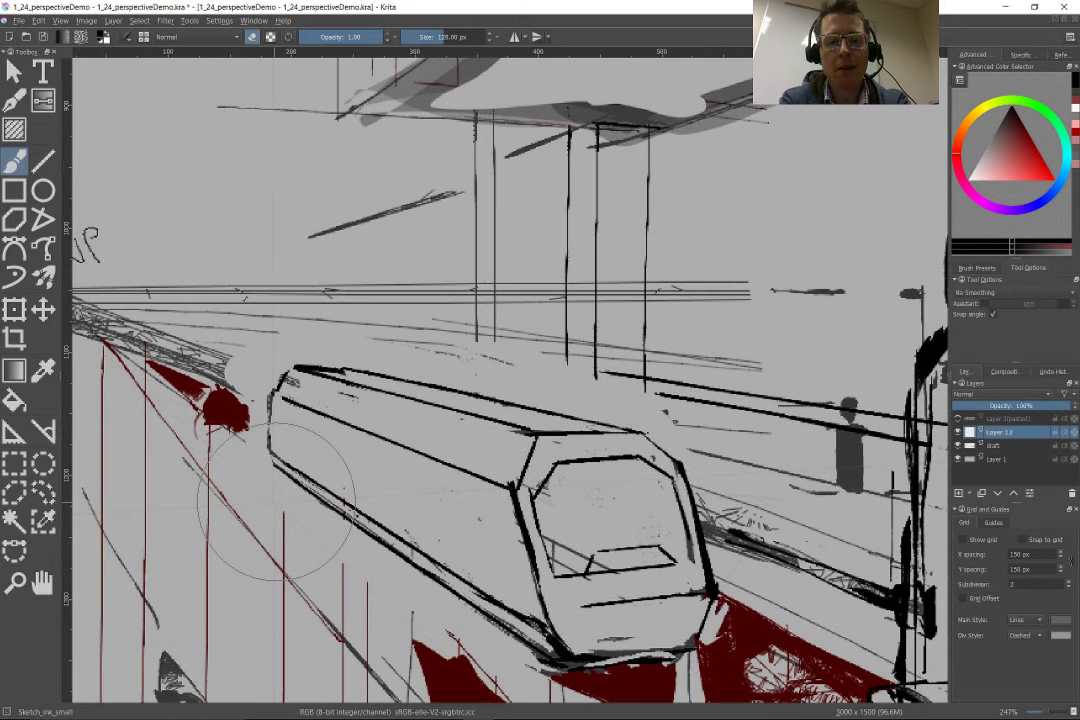
key("Insert")
Step: Draw the red perspective box edges around the train, snapping the roof edge to the assistant
key("x")
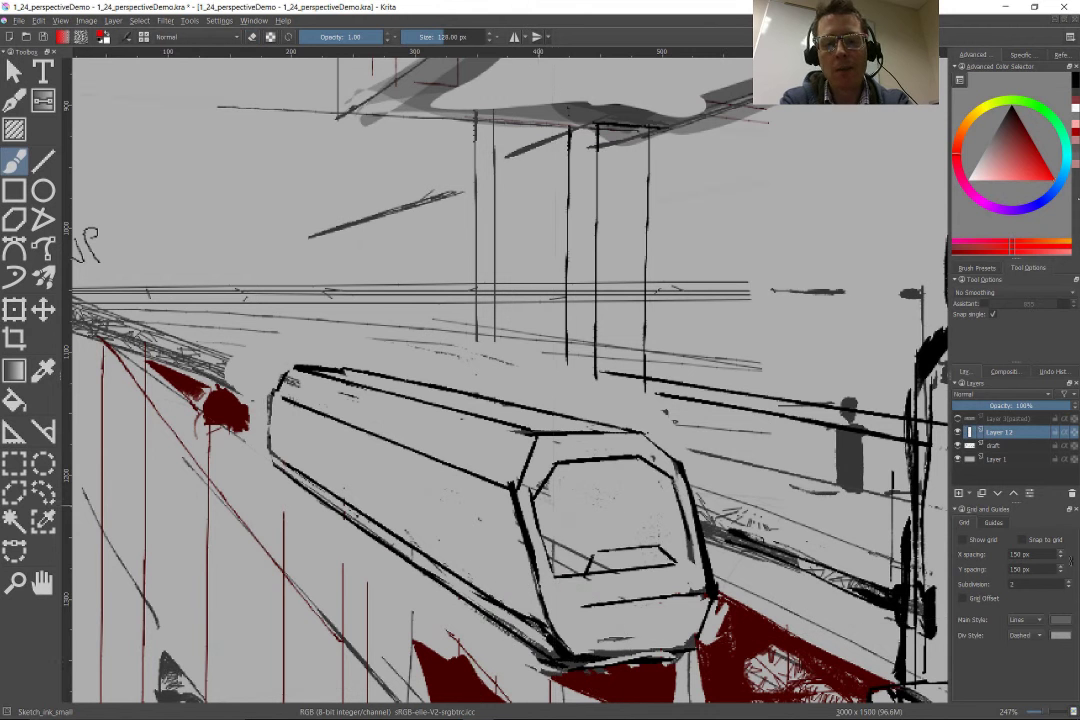
mouse_move(560, 485)
left_mouse_down()
mouse_move(561, 425)
mouse_move(724, 425)
left_mouse_up()
mouse_move(722, 645)
left_mouse_down()
mouse_move(560, 648)
mouse_move(207, 422)
left_mouse_up()
mouse_move(540, 432)
left_mouse_down()
mouse_move(270, 360)
mouse_move(270, 463)
left_mouse_up()
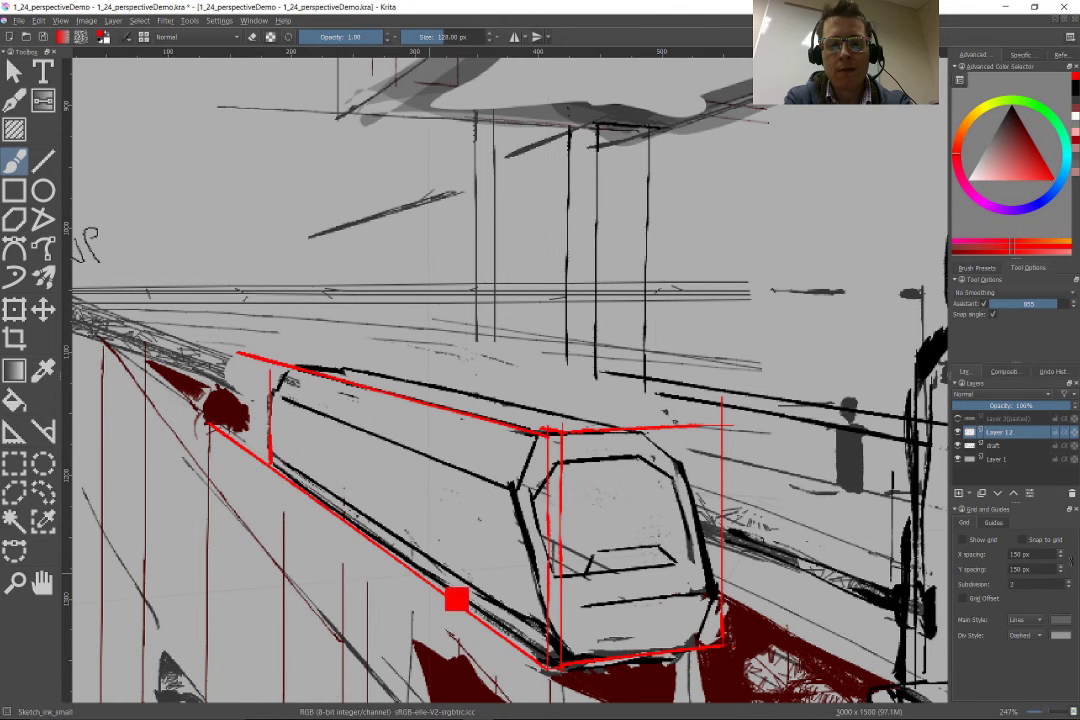
key("e")
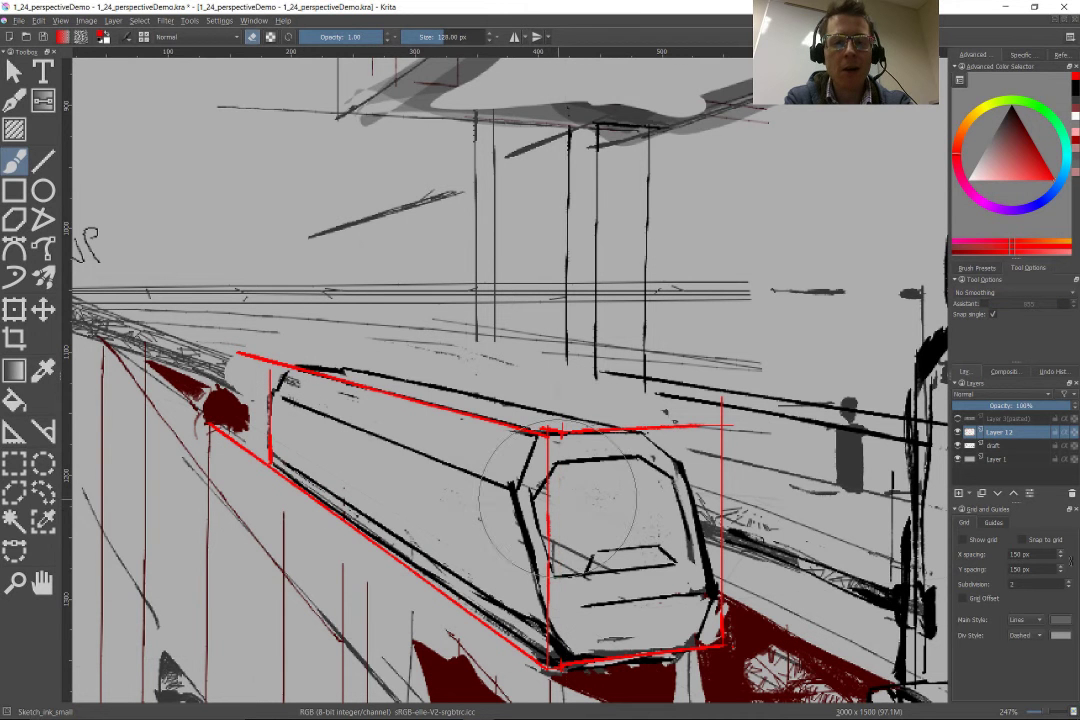
key("ctrl+shift+l")
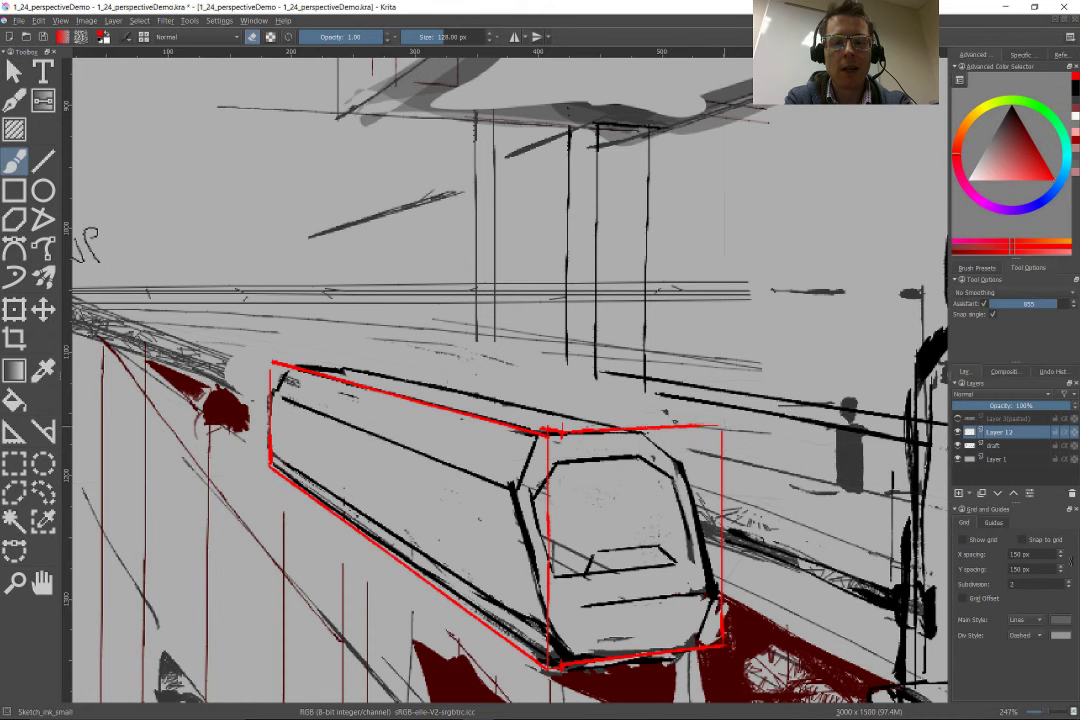
left_click_drag(720, 425, 340, 360)
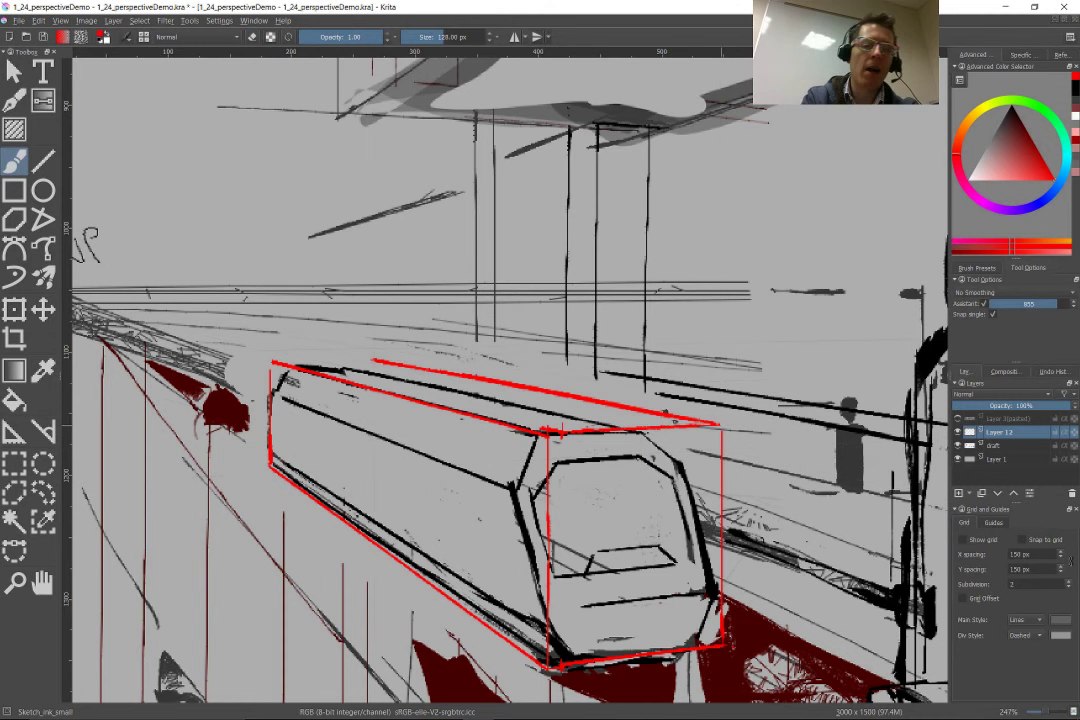
Step: Draw crossing red diagonals across the box side and lines back to the left vanishing point
key("v")
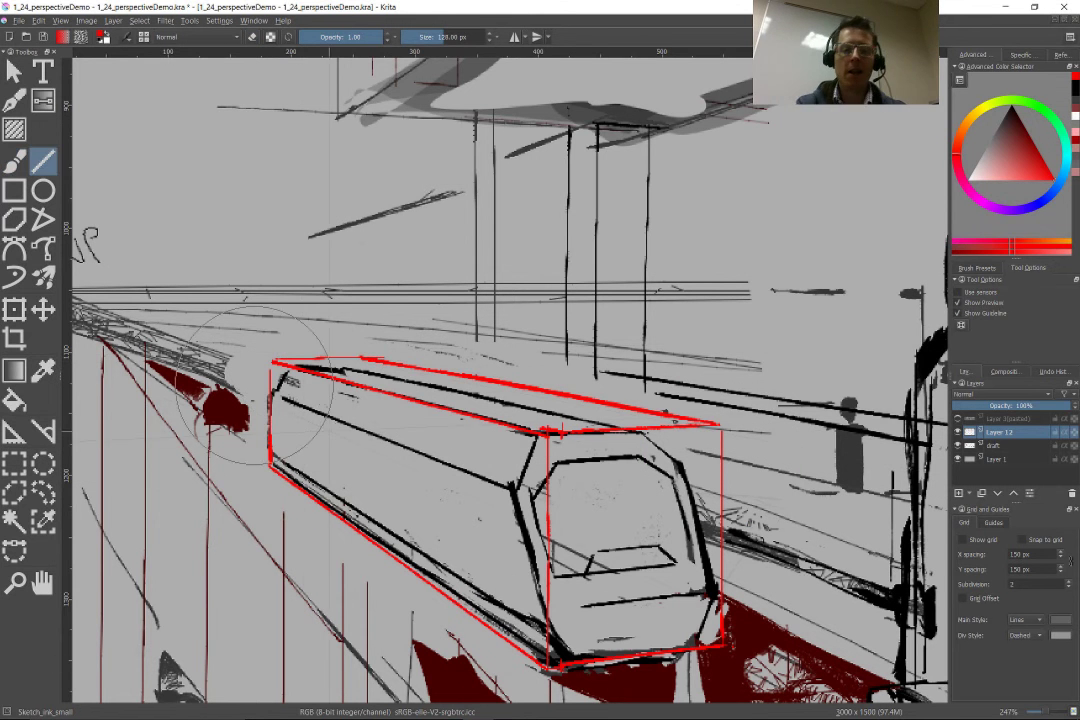
left_click_drag(555, 662, 282, 372)
left_click_drag(272, 465, 545, 432)
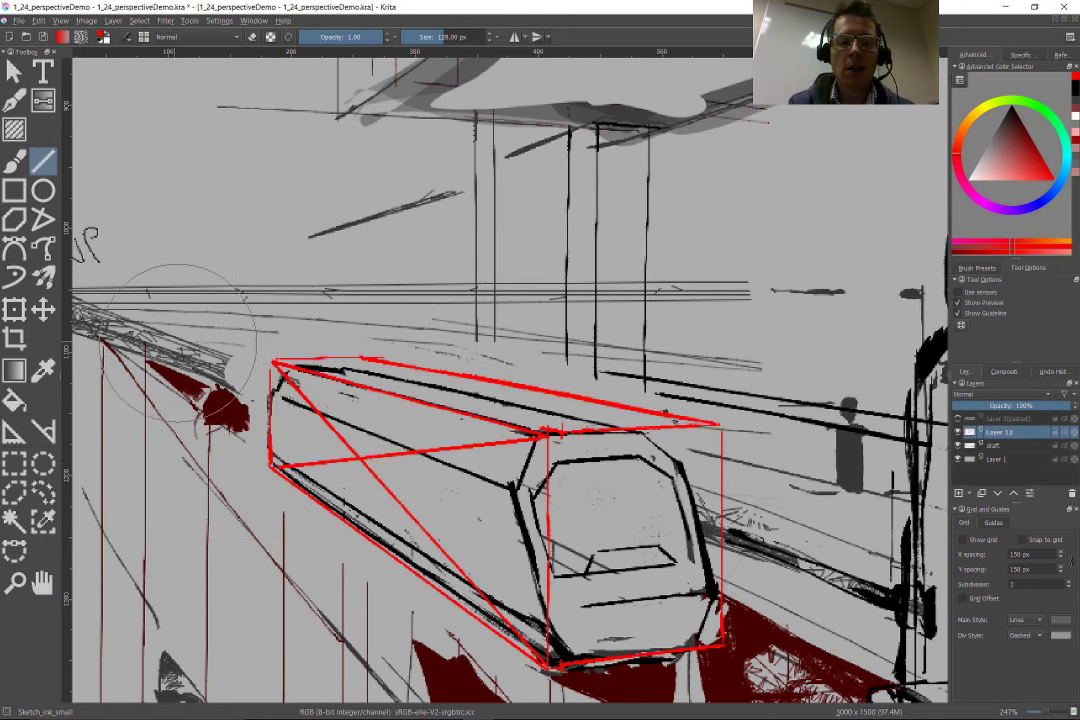
key("b")
left_click_drag(151, 370, 329, 410)
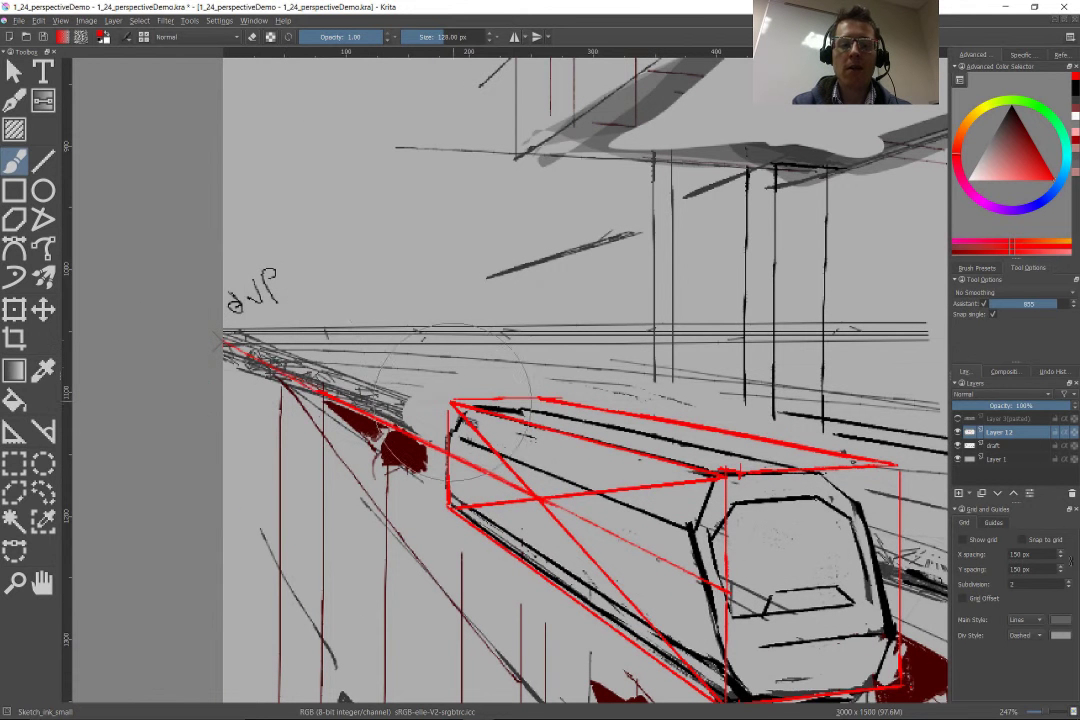
mouse_move(225, 343)
left_mouse_down()
mouse_move(450, 402)
mouse_move(450, 509)
left_mouse_up()
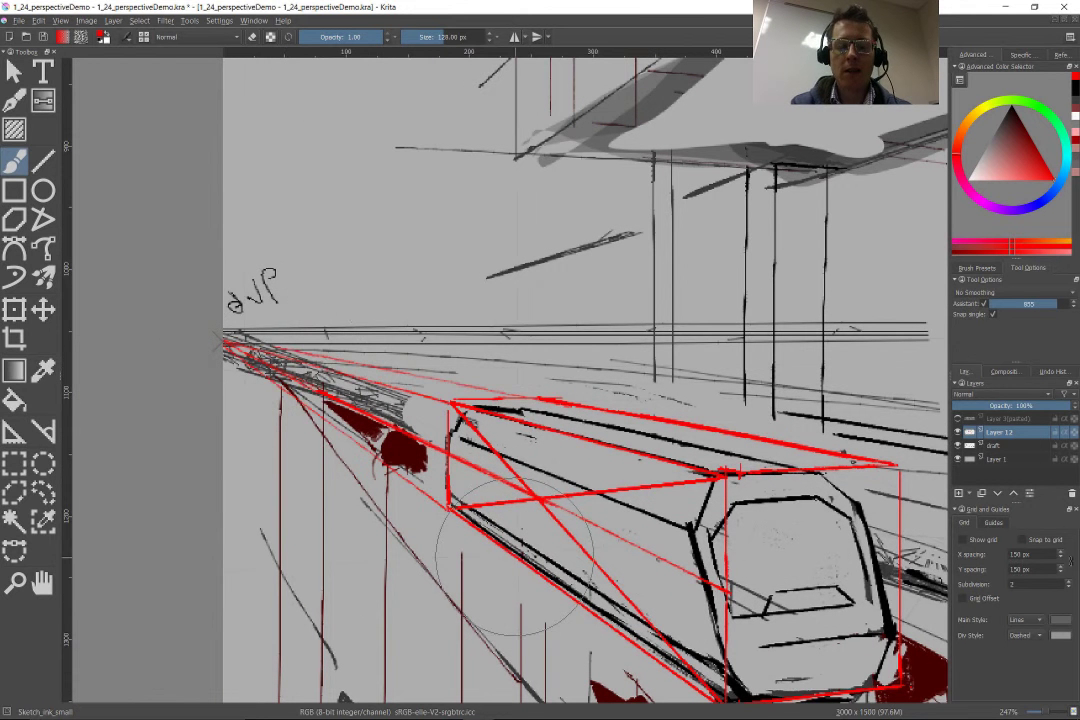
key("v")
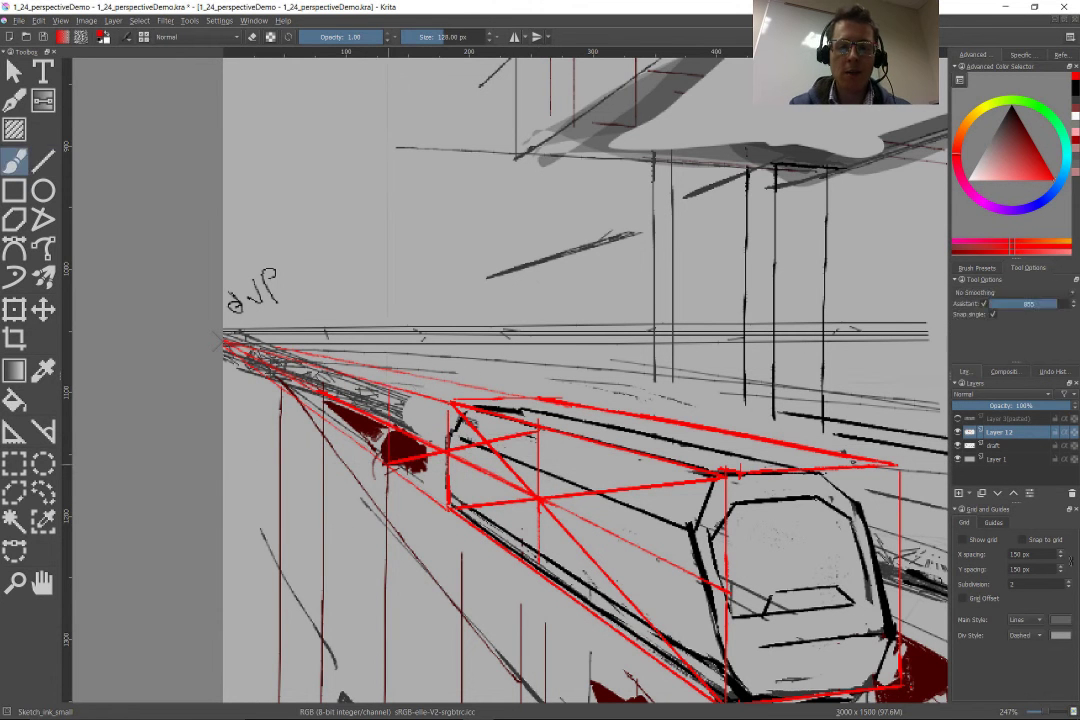
left_click(14, 70)
key("v")
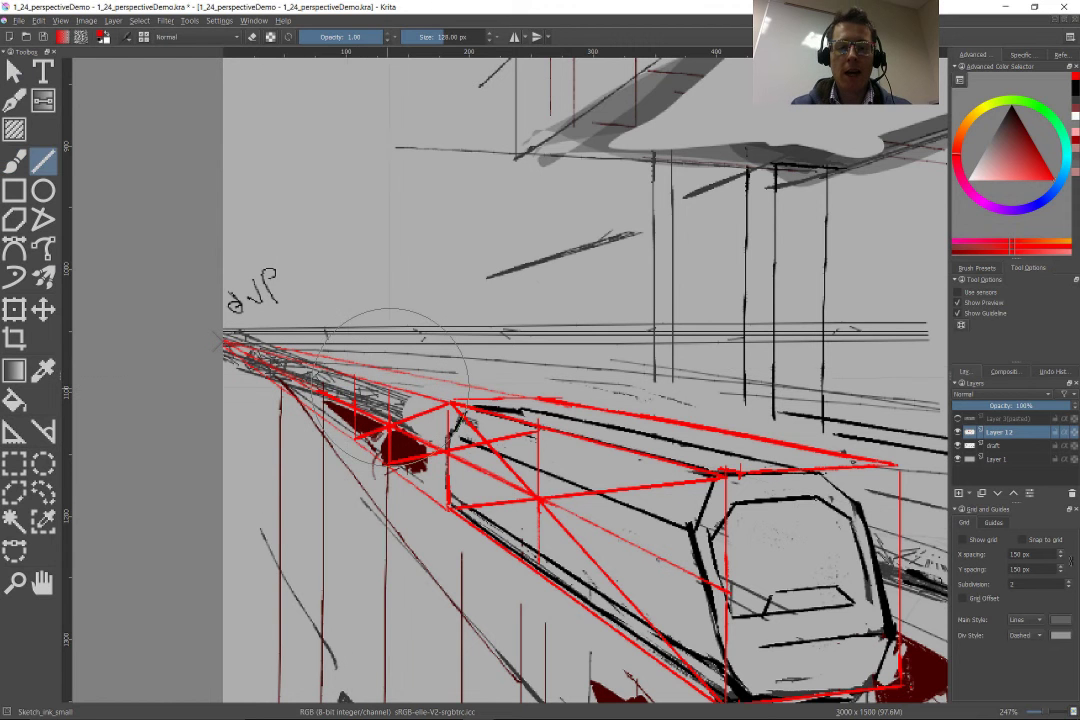
Step: Darken the beam line on the draft layer using the 5 px Ink_circle_05 brush
key("b")
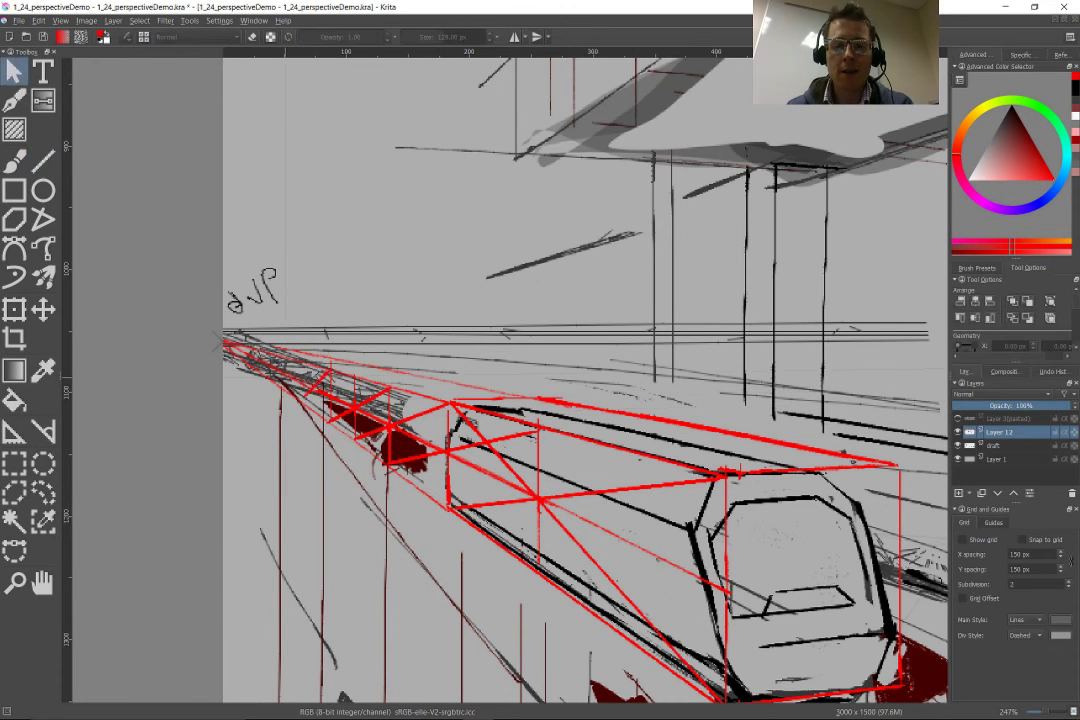
left_click(14, 70)
scroll(503, 445, "up", 5)
key("b")
left_click(43, 160)
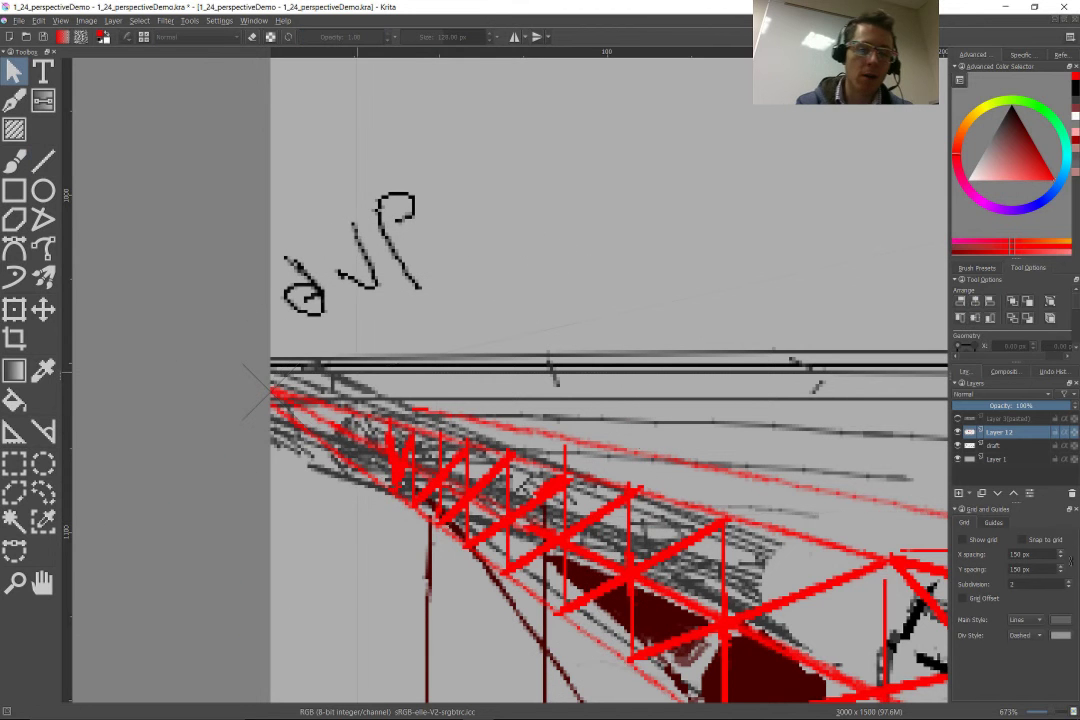
right_click(301, 313)
left_click(357, 314)
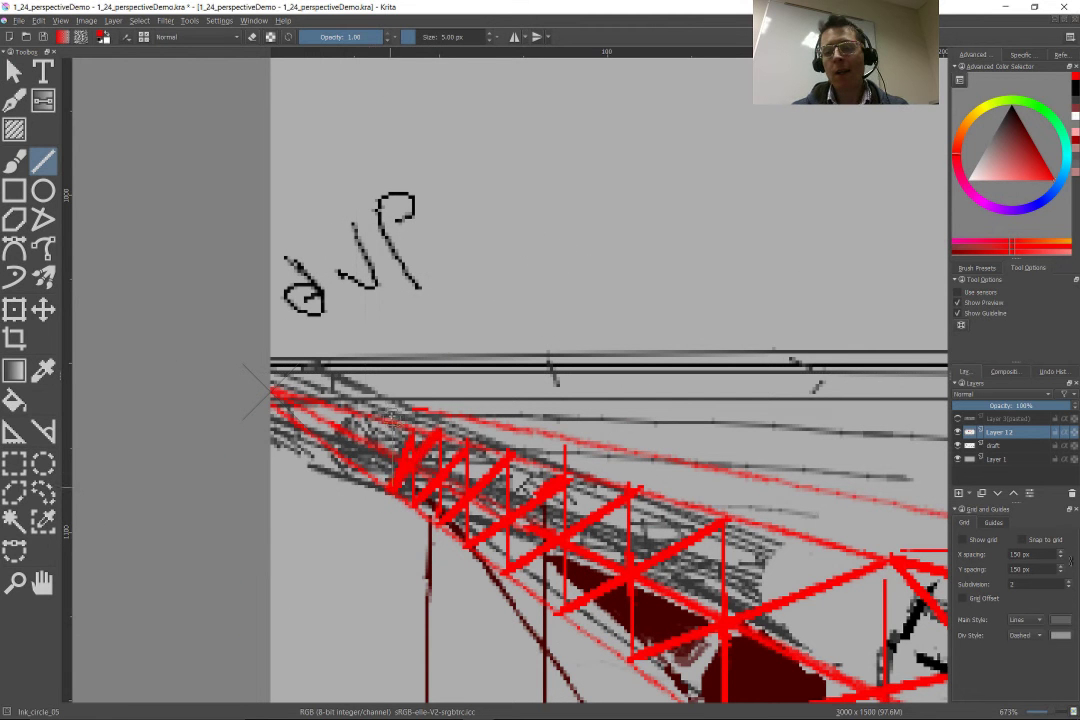
key("b")
scroll(510, 380, "down", 3)
key("Page_Down")
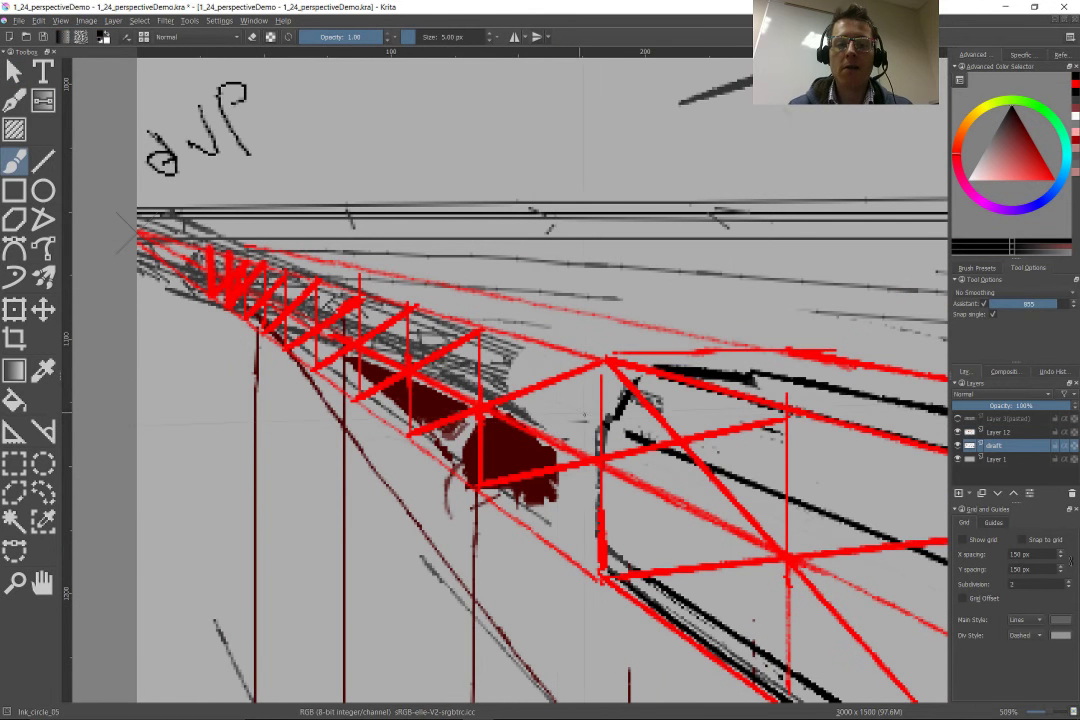
left_click_drag(366, 302, 585, 422)
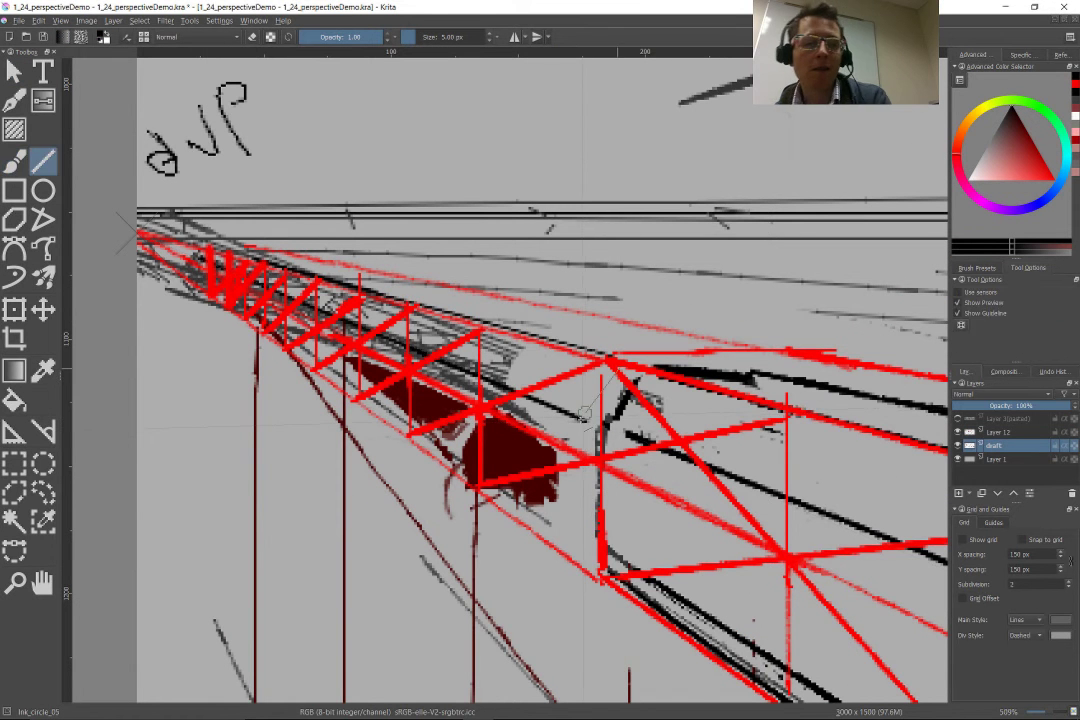
Step: Hide the red construction layer and erase the dark red blob along the truss
left_click(14, 70)
key("b")
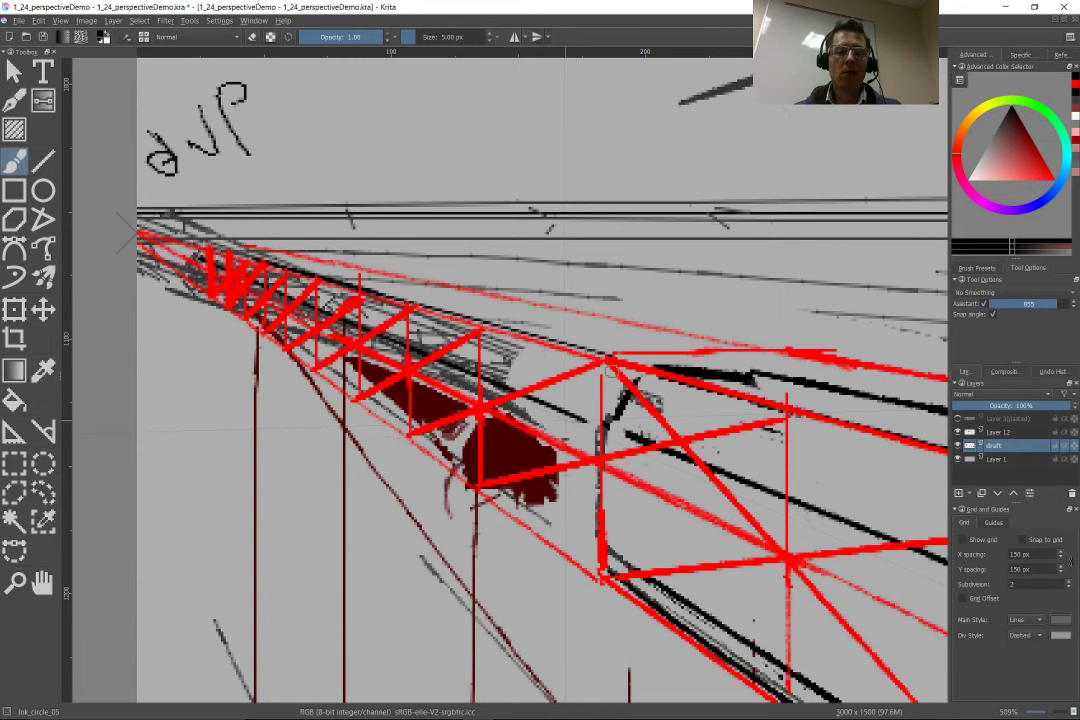
key("Tab")
key("ctrl+Tab")
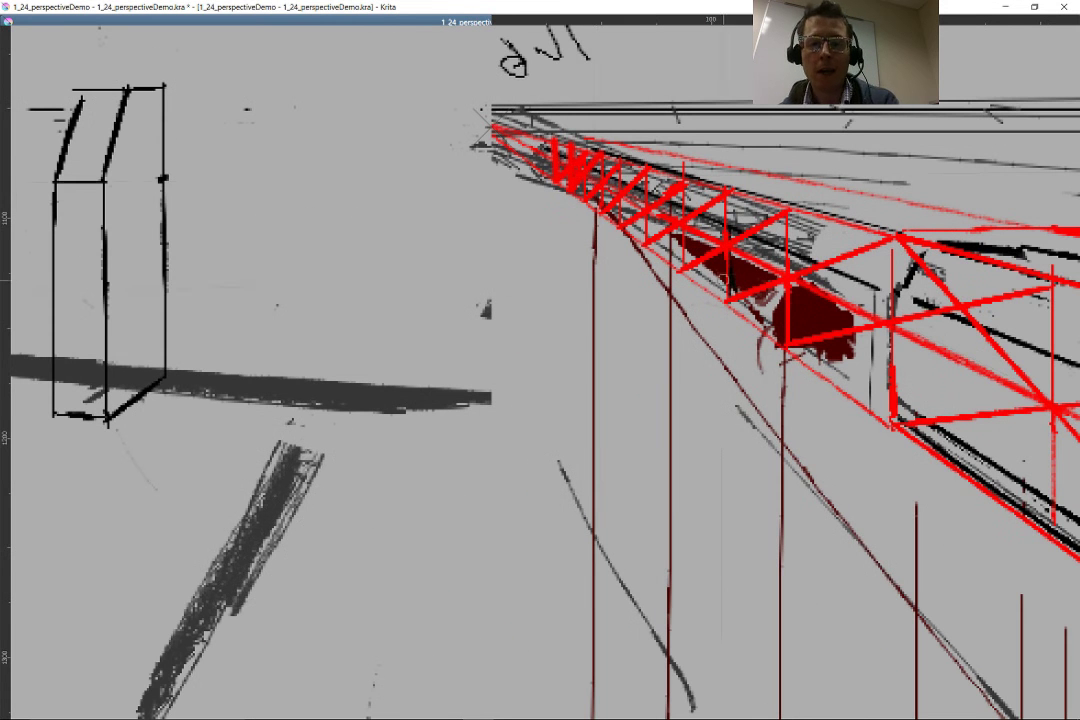
key("Tab")
left_click(957, 418)
scroll(528, 318, "down", 1)
key("e")
mouse_move(560, 215)
left_mouse_down()
mouse_move(660, 300)
mouse_move(620, 262)
mouse_move(595, 212)
mouse_move(526, 224)
mouse_move(450, 175)
left_mouse_up()
scroll(450, 175, "down", 5)
scroll(470, 505, "up", 5)
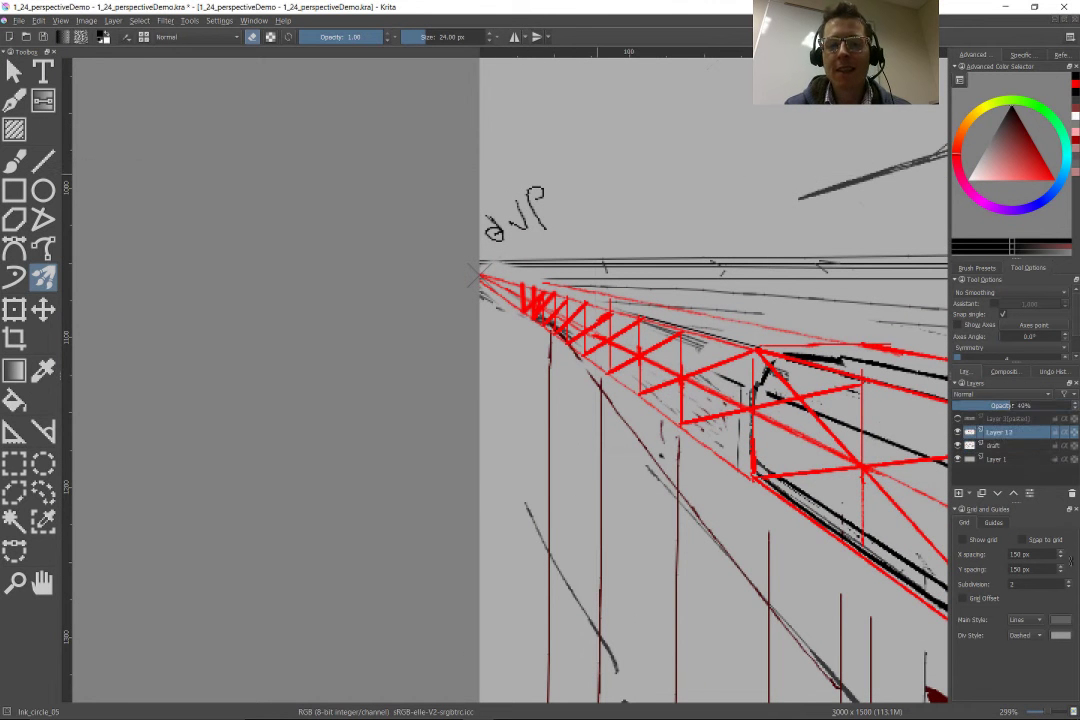
Step: Draw long black lines along the train's side converging on the left vanishing point, trying the Dynamic Brush first
key("b")
scroll(610, 440, "up", 3)
key("e")
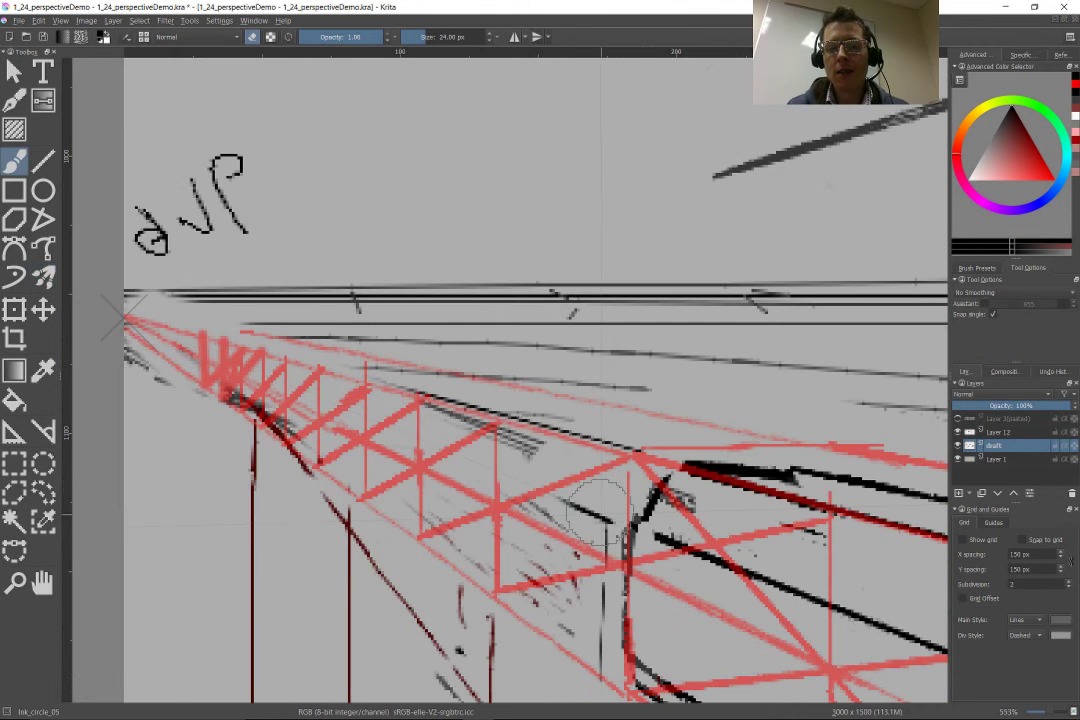
key("ctrl+shift+l")
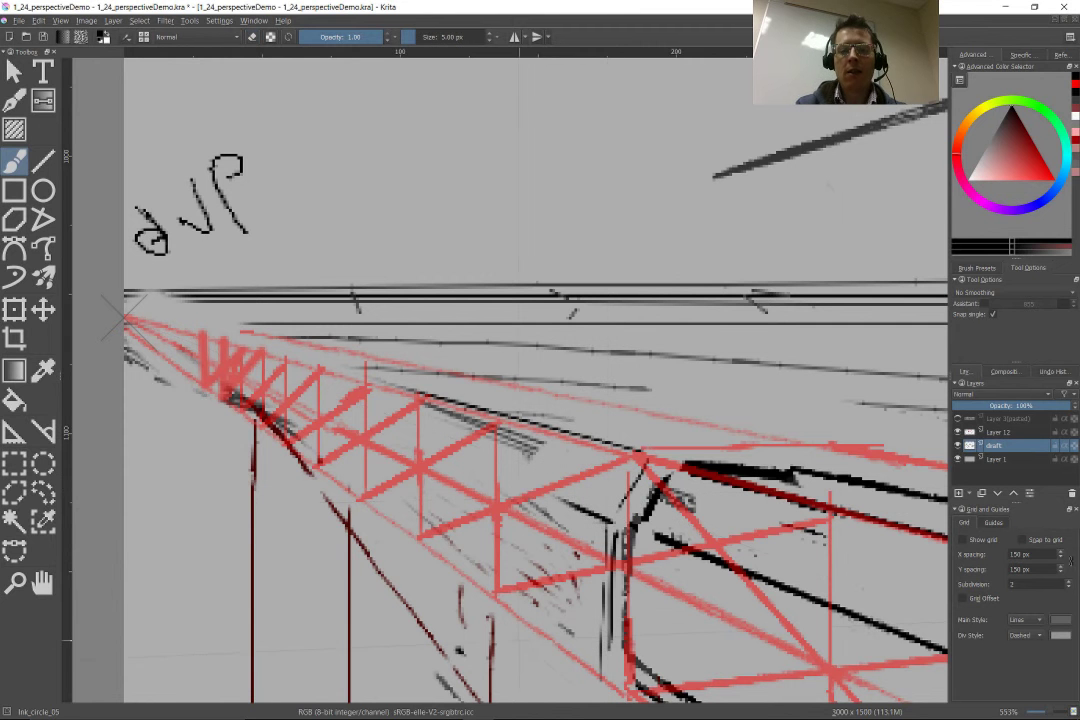
left_click(14, 278)
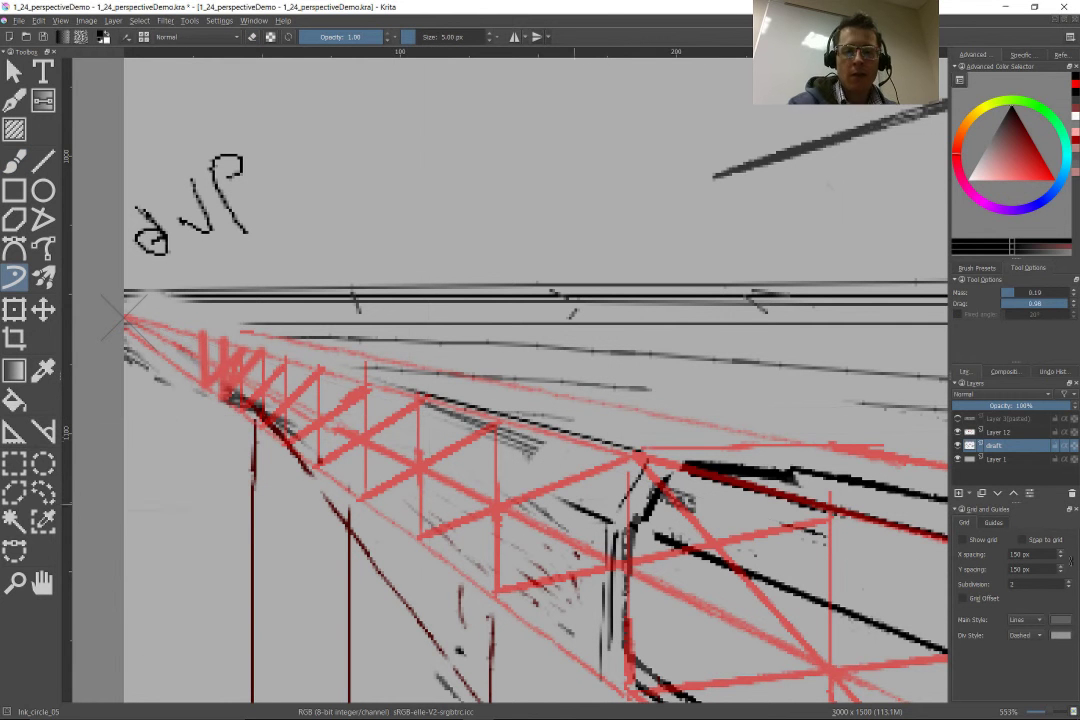
left_click_drag(640, 452, 157, 316)
key("b")
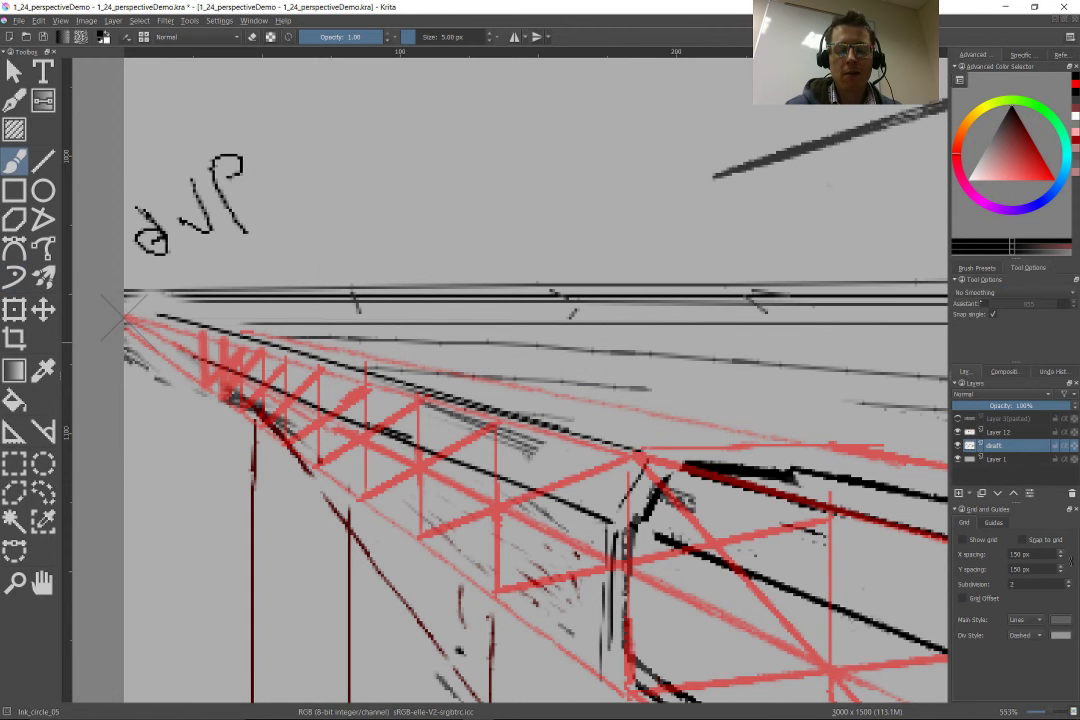
mouse_move(487, 429)
left_mouse_down()
mouse_move(150, 290)
mouse_move(516, 549)
left_mouse_up()
left_click_drag(228, 354, 516, 560)
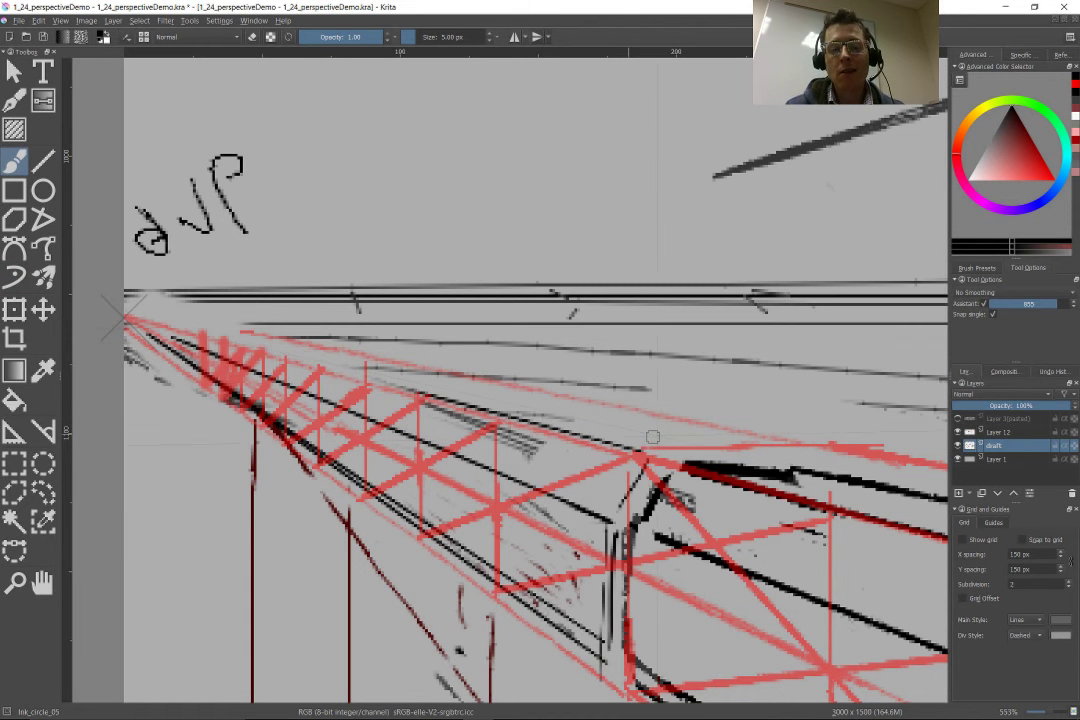
left_click_drag(773, 460, 97, 305)
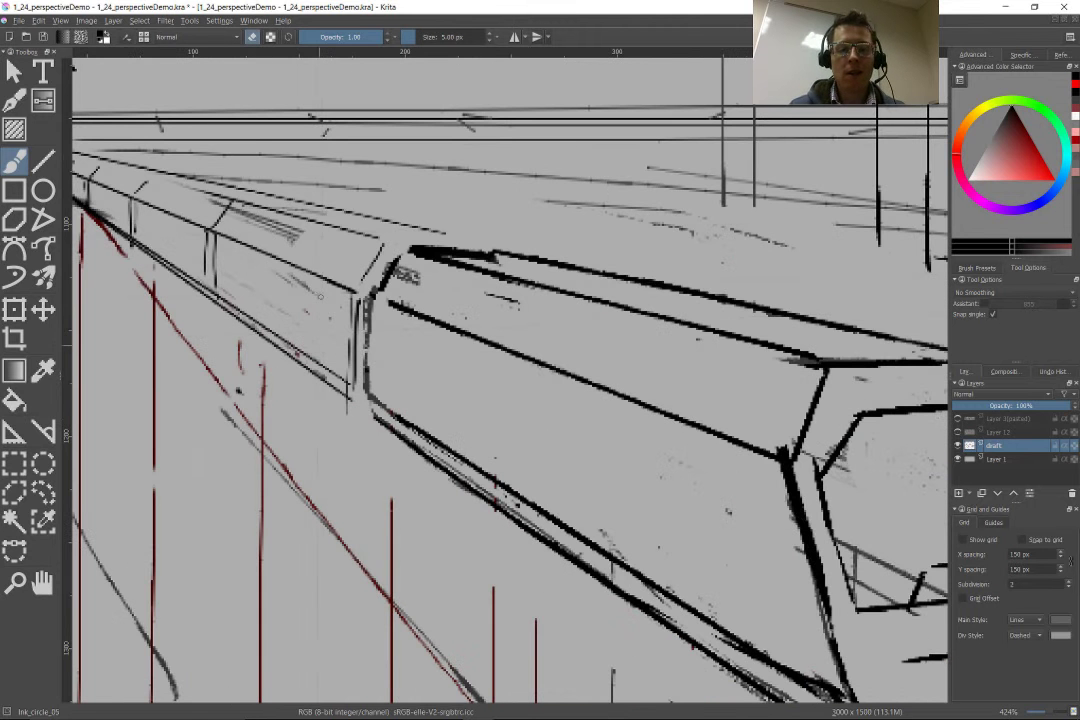
scroll(310, 236, "down", 5)
scroll(270, 388, "up", 5)
left_click(958, 431)
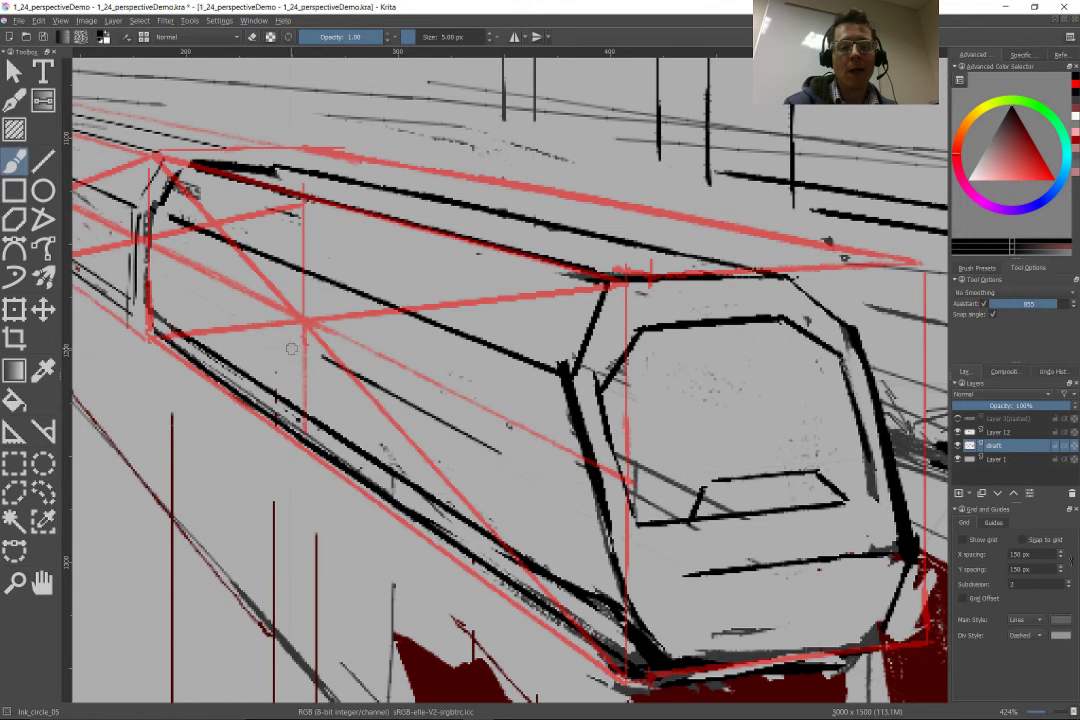
scroll(505, 457, "down", 4)
scroll(590, 418, "up", 4)
scroll(590, 418, "down", 4)
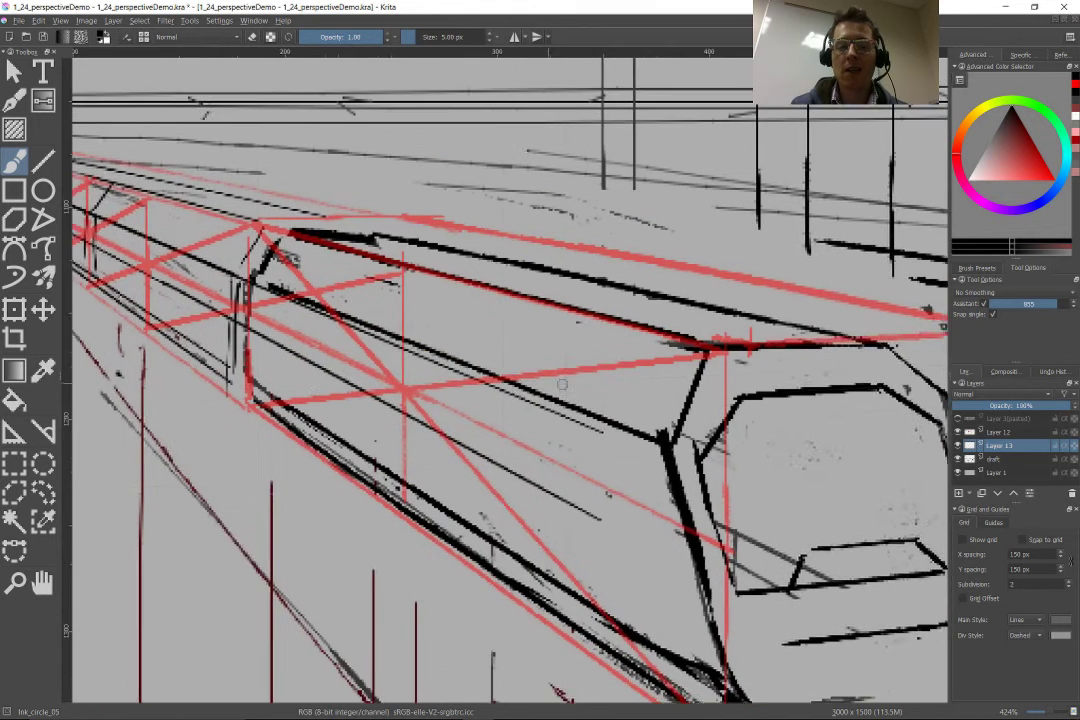
scroll(514, 377, "up", 4)
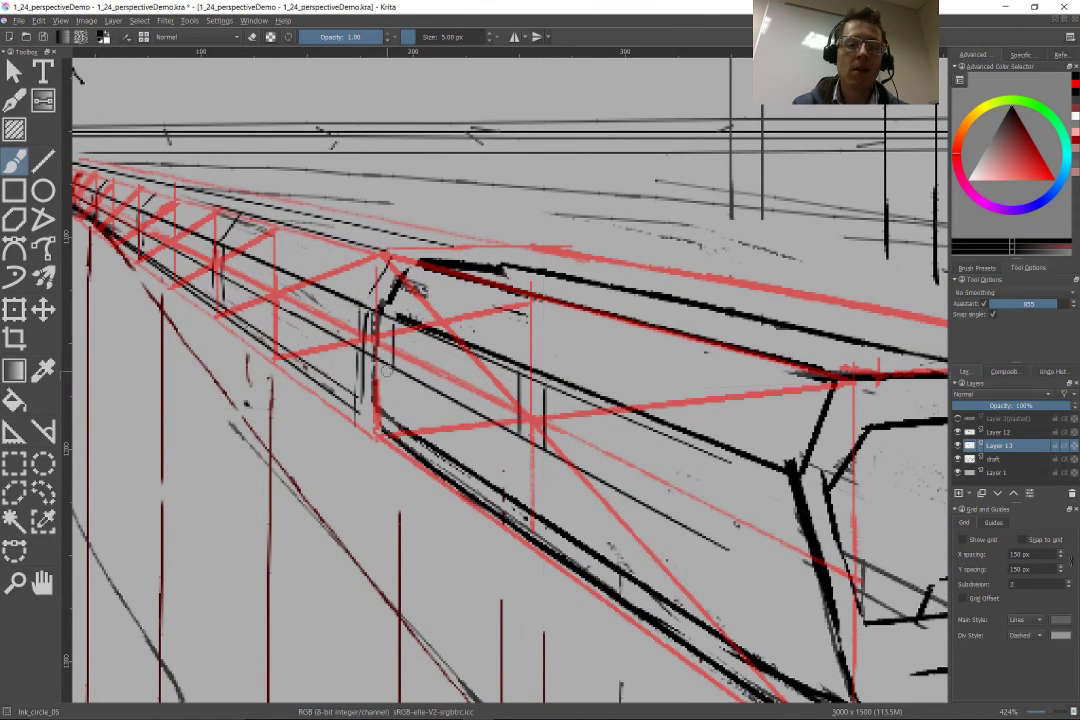
scroll(706, 469, "down", 4)
scroll(475, 564, "up", 4)
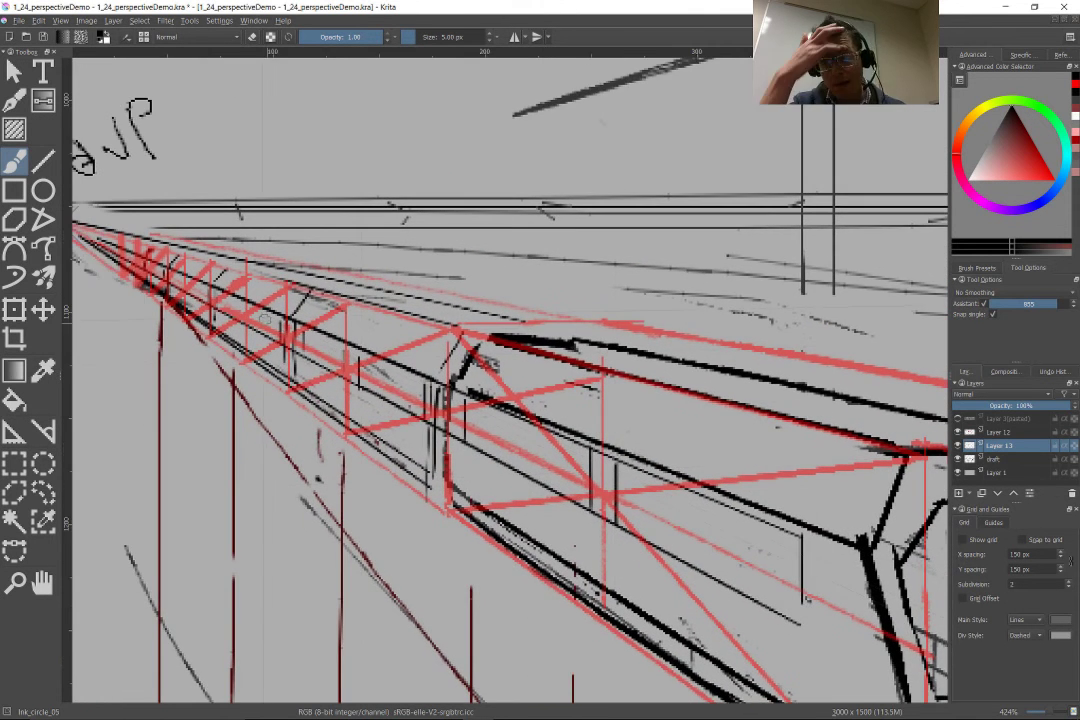
scroll(850, 372, "up", 4)
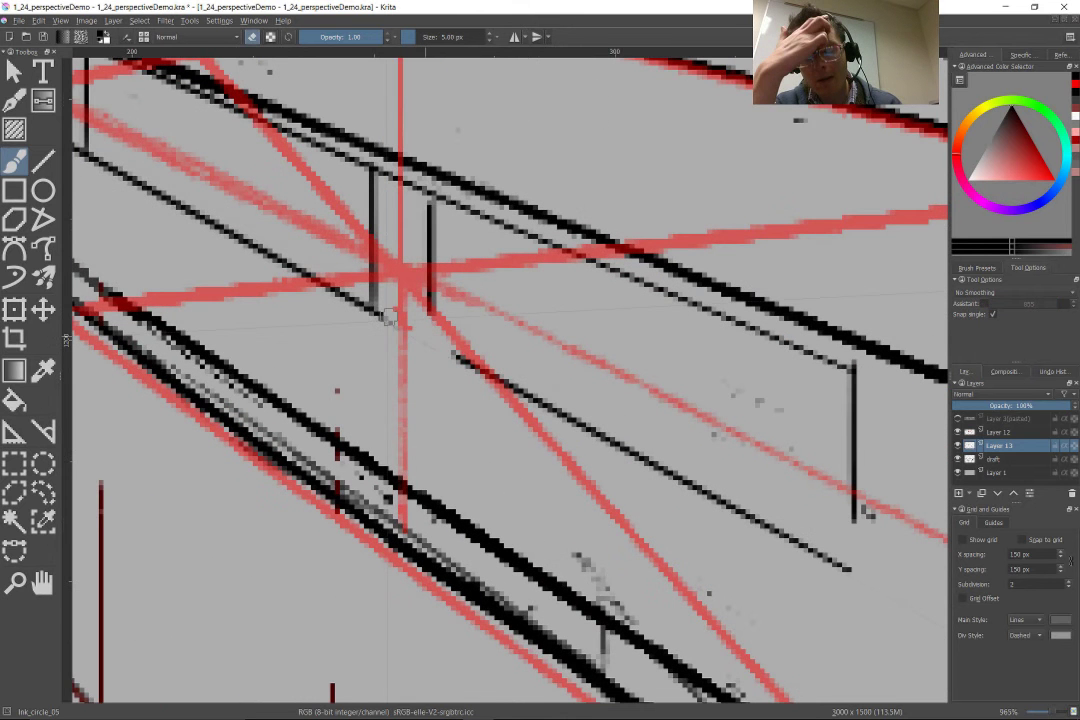
mouse_move(428, 265)
left_mouse_down()
mouse_move(458, 350)
mouse_move(440, 210)
mouse_move(457, 330)
mouse_move(602, 462)
left_mouse_up()
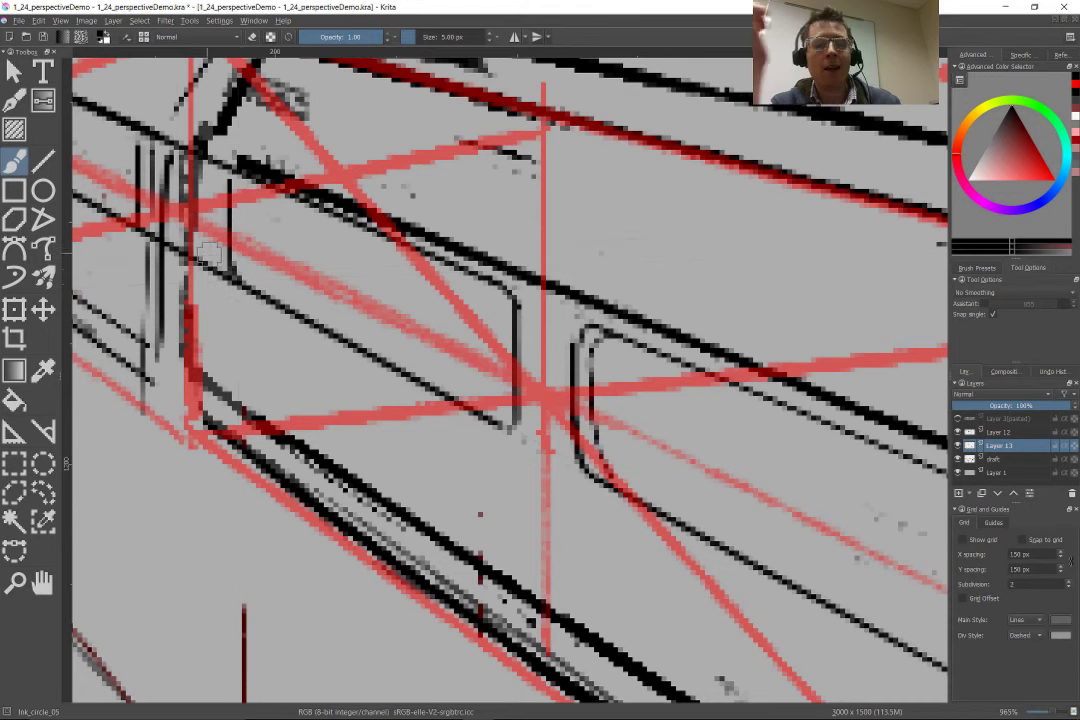
left_click_drag(170, 217, 355, 402)
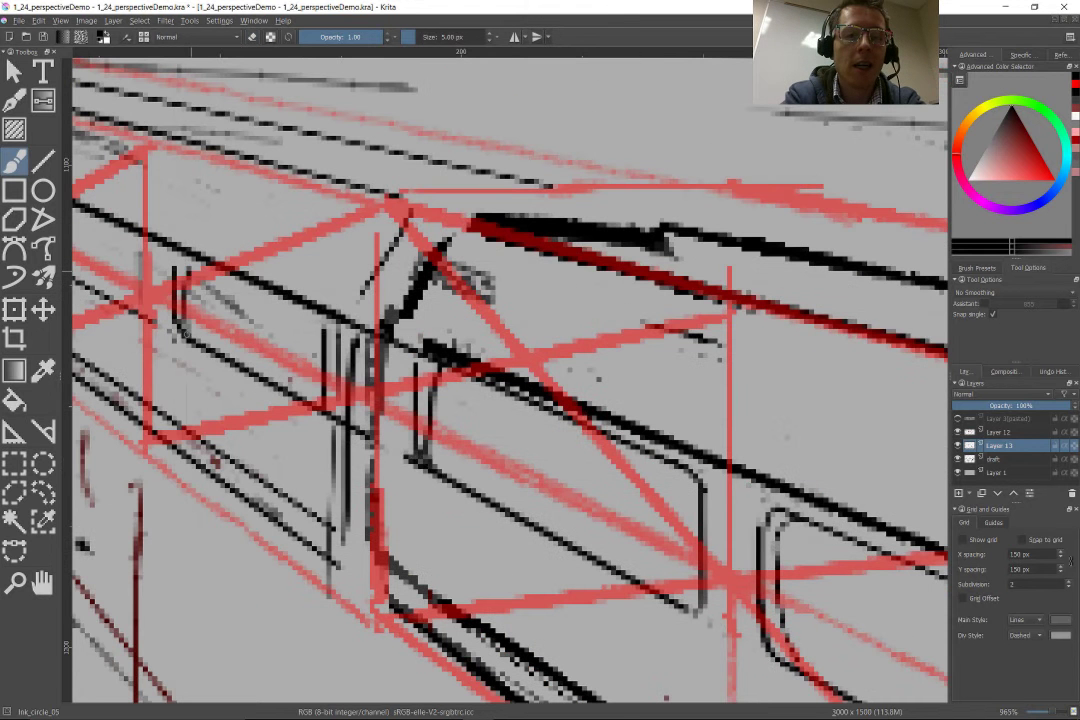
left_click_drag(255, 270, 475, 365)
left_click_drag(325, 322, 410, 357)
left_click_drag(157, 234, 287, 294)
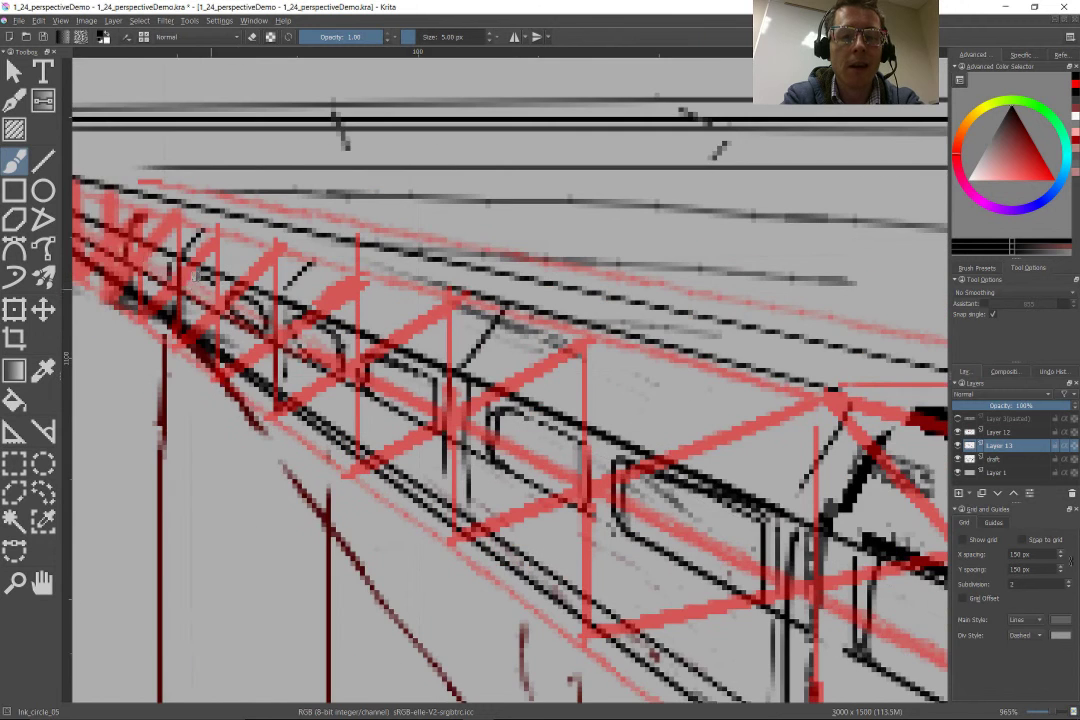
Step: Draw three horizontal dashboard lines across the train's windshield
scroll(300, 300, "down", 5)
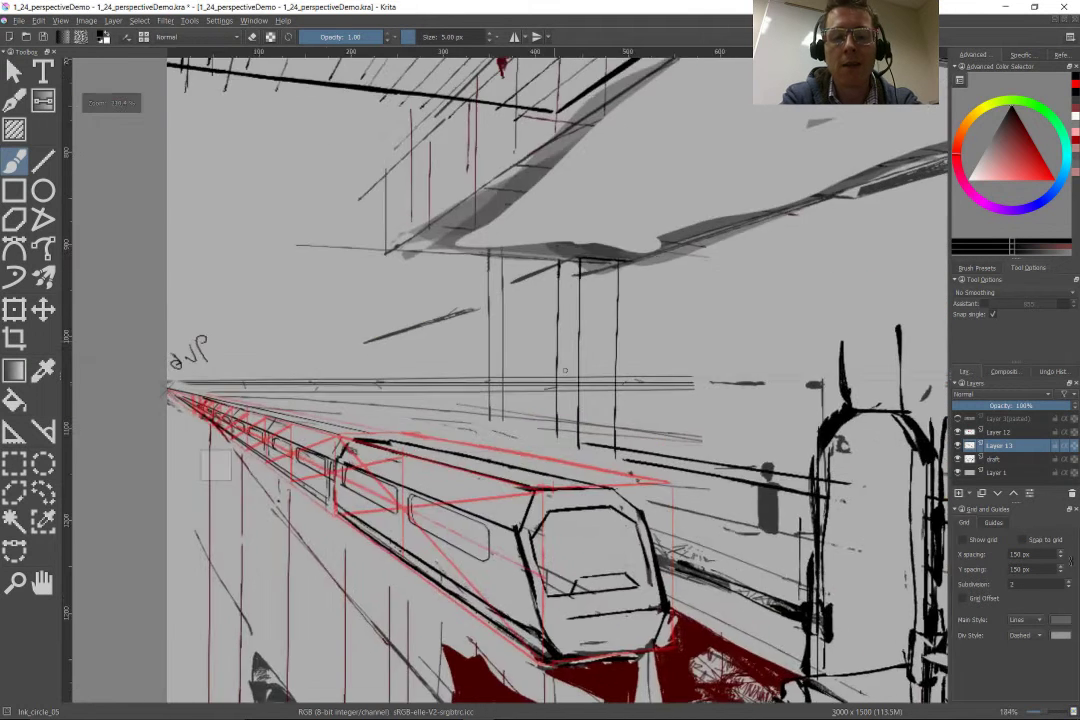
scroll(600, 410, "up", 5)
left_click_drag(348, 330, 530, 362)
key("ctrl+z")
mouse_move(340, 395)
left_mouse_down()
mouse_move(625, 365)
mouse_move(630, 420)
left_mouse_up()
key("ctrl+z")
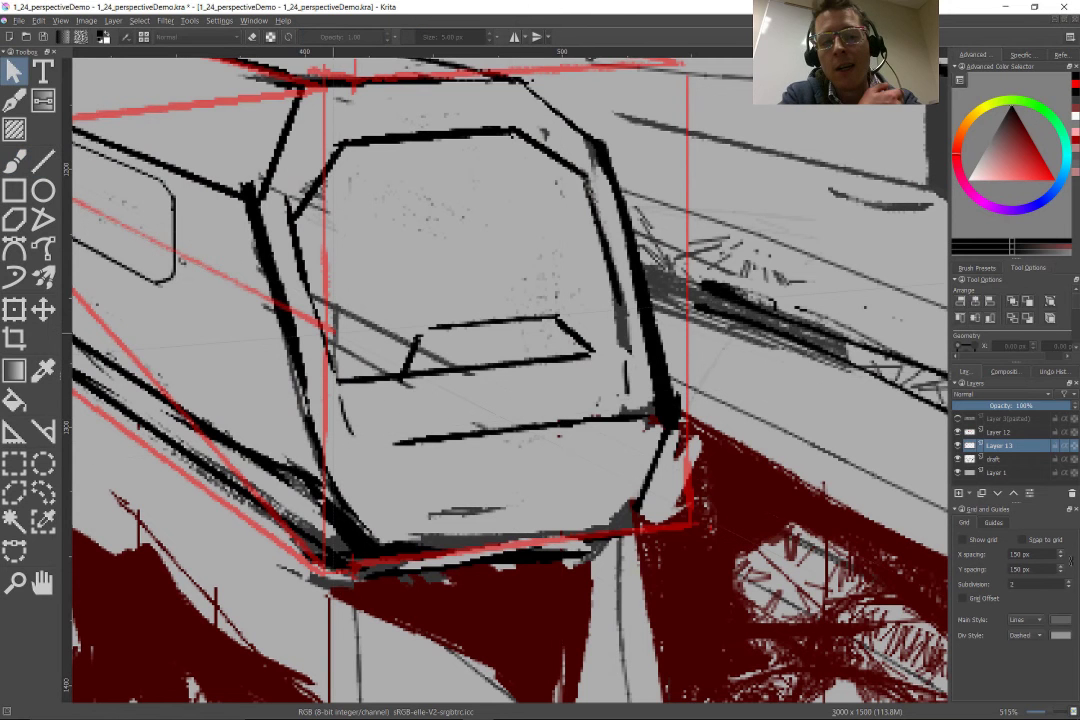
key("b")
left_click_drag(340, 372, 628, 368)
left_click_drag(320, 396, 625, 392)
left_click_drag(358, 466, 630, 462)
Step: Delete Layer 13 and redraw the tray strokes and windshield's right side with Sketch_ink_small
right_click(482, 420)
left_click(540, 440)
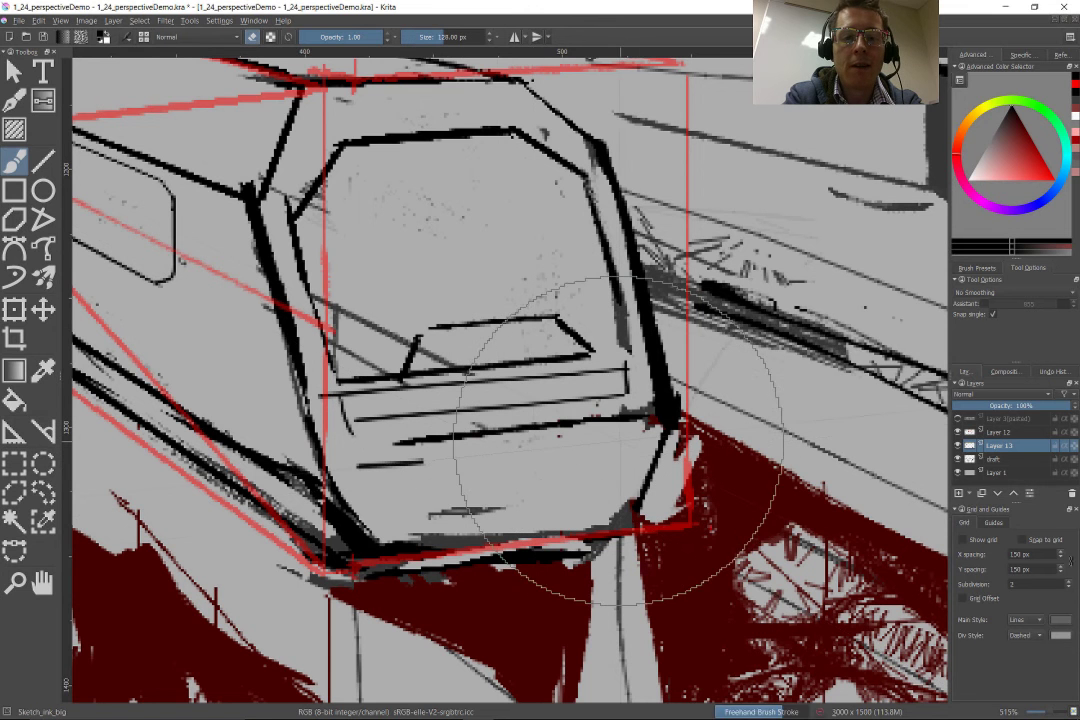
key("shift+Delete")
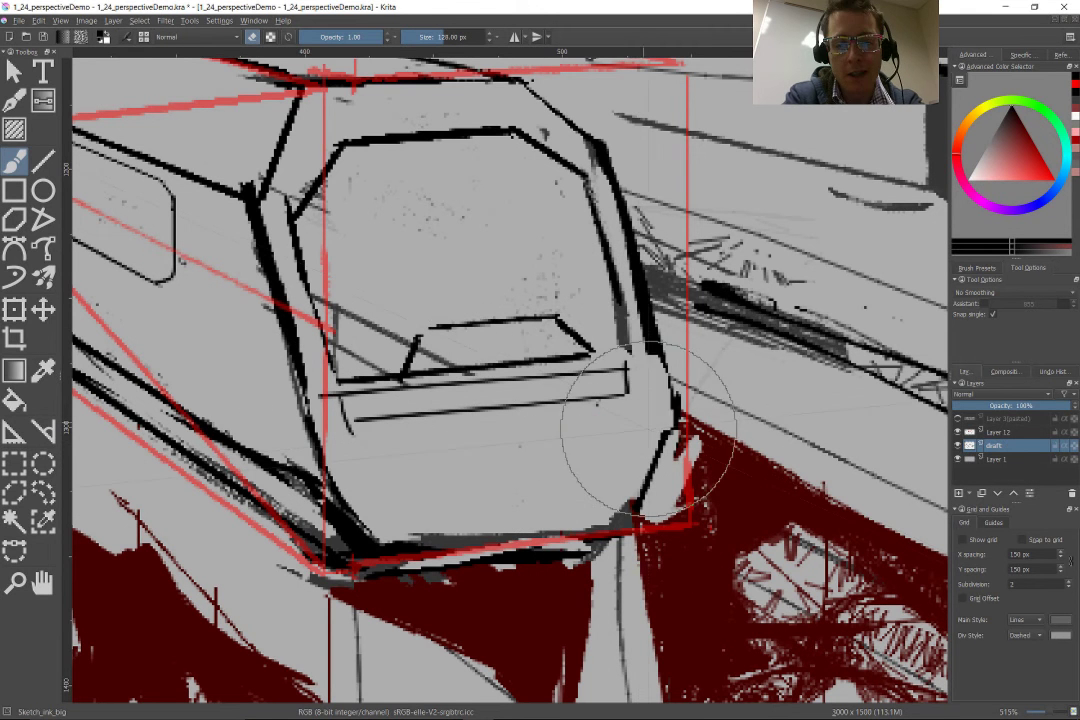
right_click(598, 313)
left_click(566, 251)
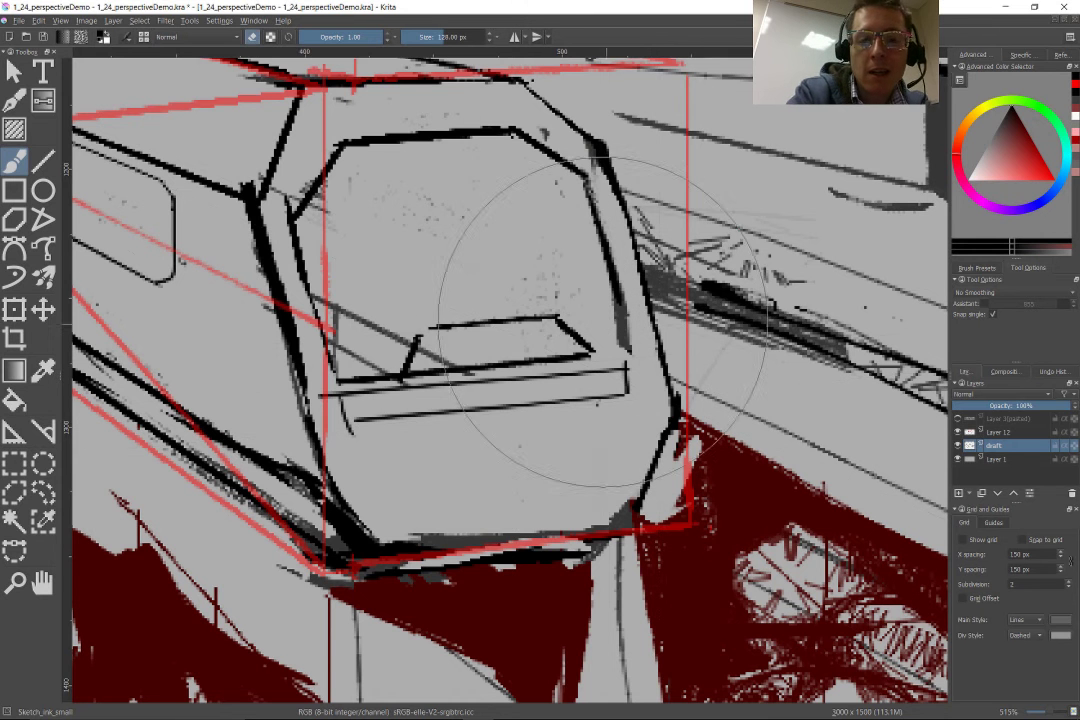
key("ctrl+z")
mouse_move(557, 320)
left_mouse_down()
mouse_move(585, 347)
mouse_move(628, 352)
left_mouse_up()
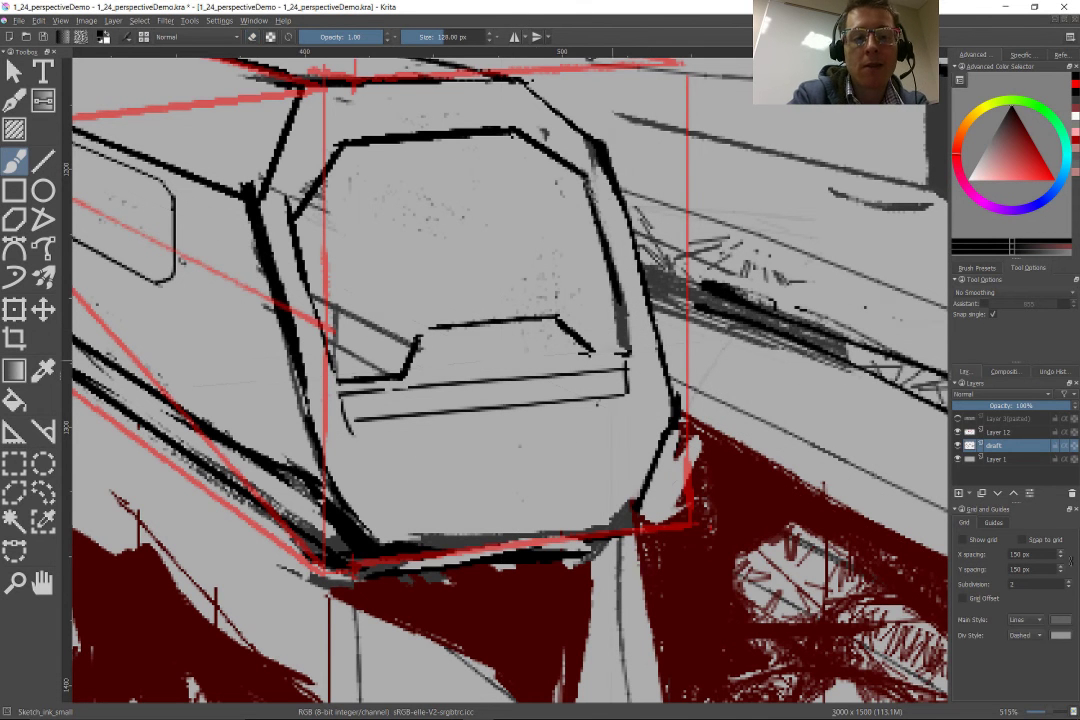
left_click_drag(420, 338, 390, 378)
left_click_drag(612, 348, 505, 130)
Step: Turn on perspective assistant snapping and choose the Ink_circle_05 brush at 5 px
scroll(490, 180, "down", 6)
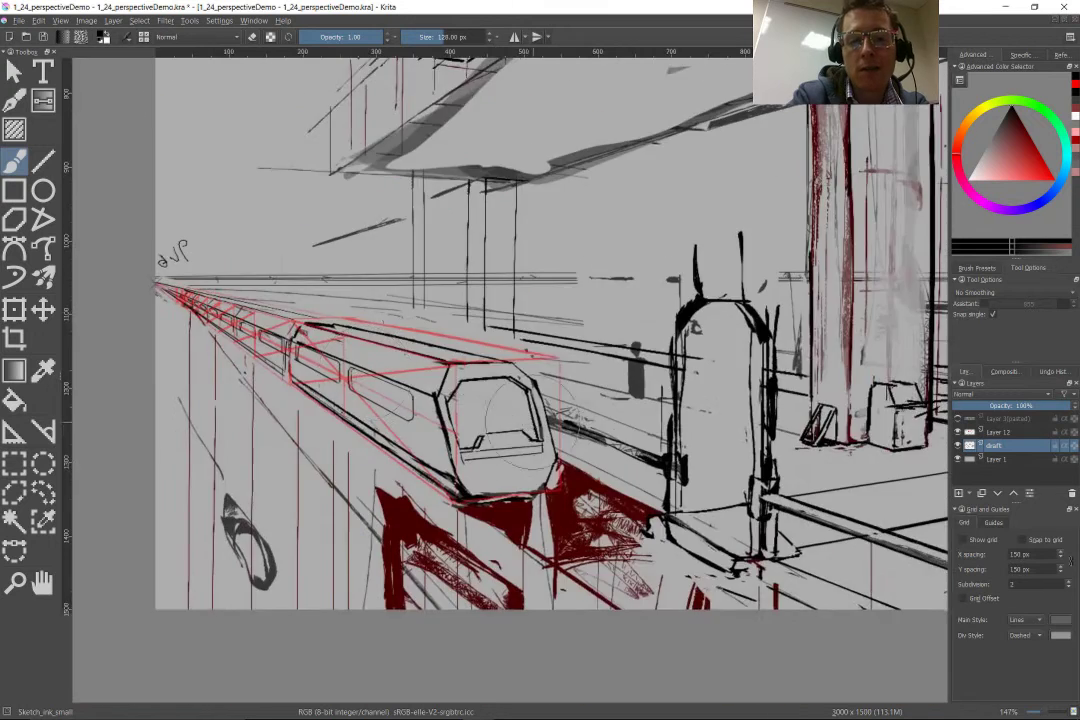
scroll(540, 420, "up", 5)
scroll(494, 480, "down", 4)
scroll(496, 482, "up", 5)
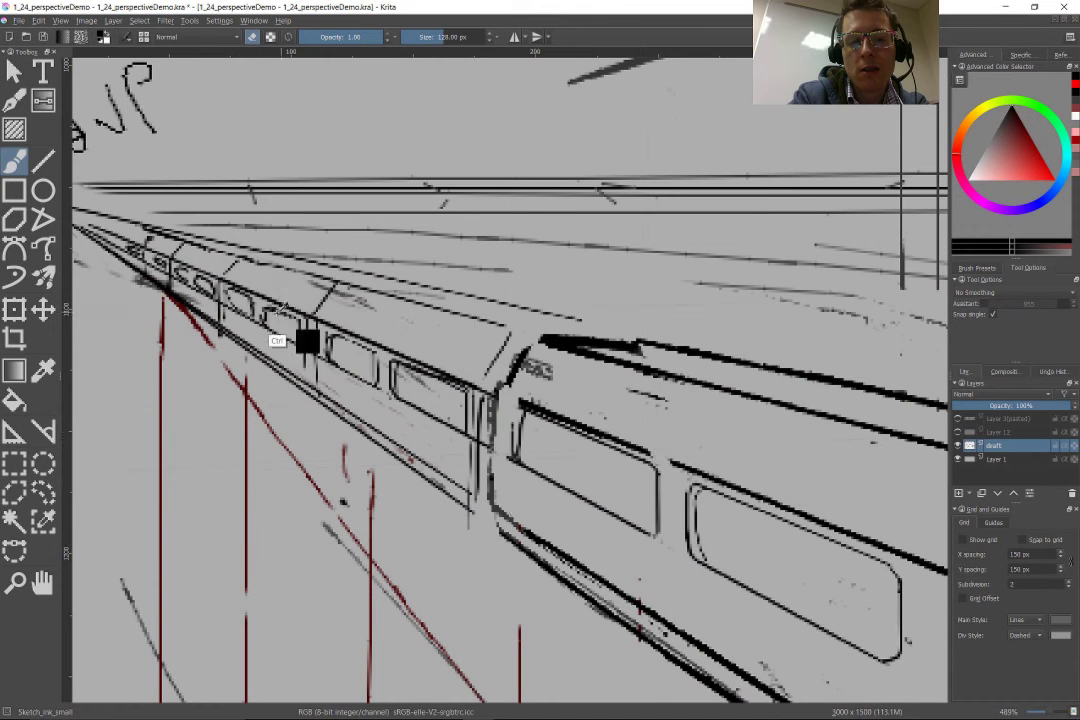
key("ctrl+shift+l")
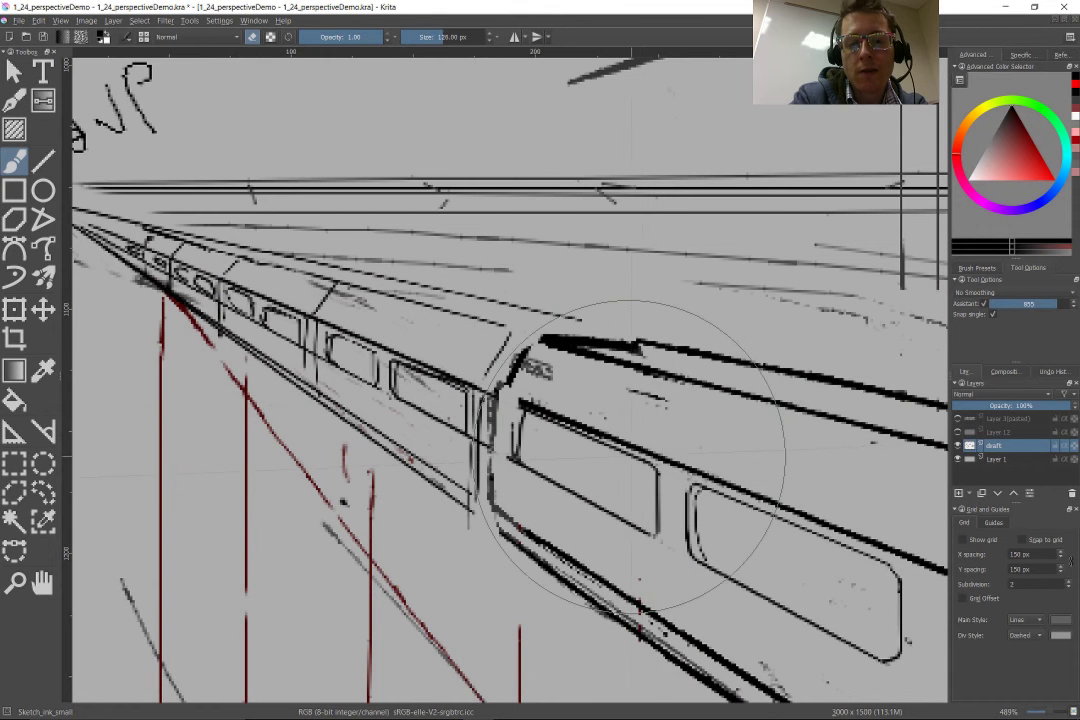
right_click(598, 390)
left_click(646, 370)
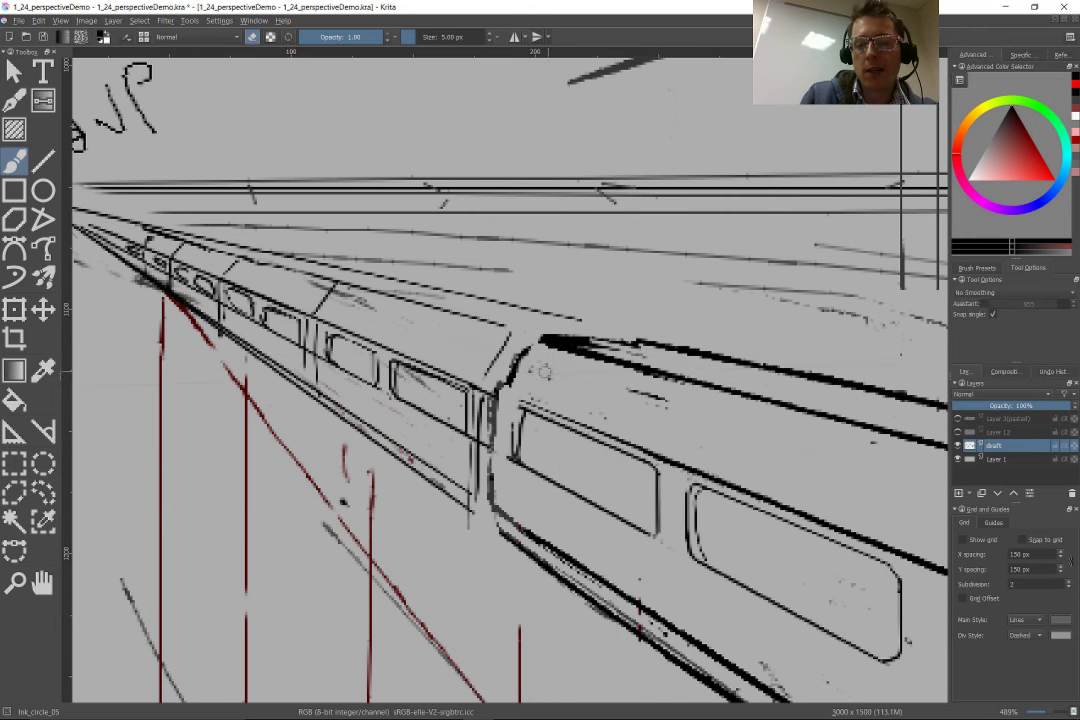
Step: Erase the upper ends of the red guide lines near the vanishing point
scroll(608, 375, "up", 3)
scroll(608, 375, "left", 3)
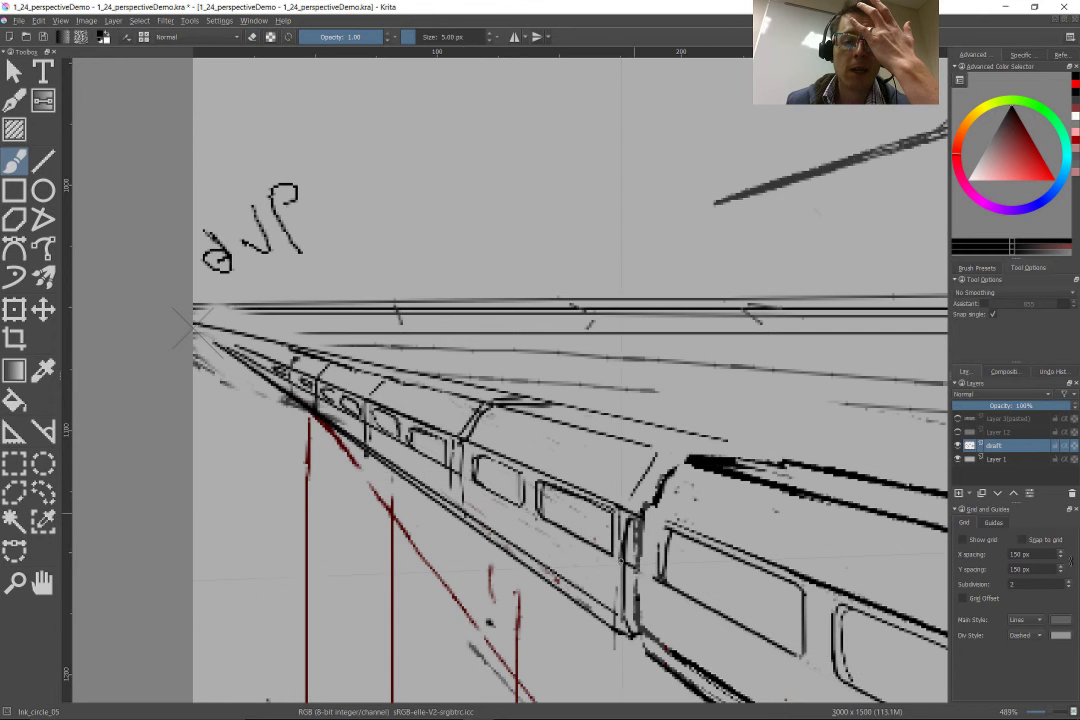
key("e")
left_click_drag(395, 512, 300, 410)
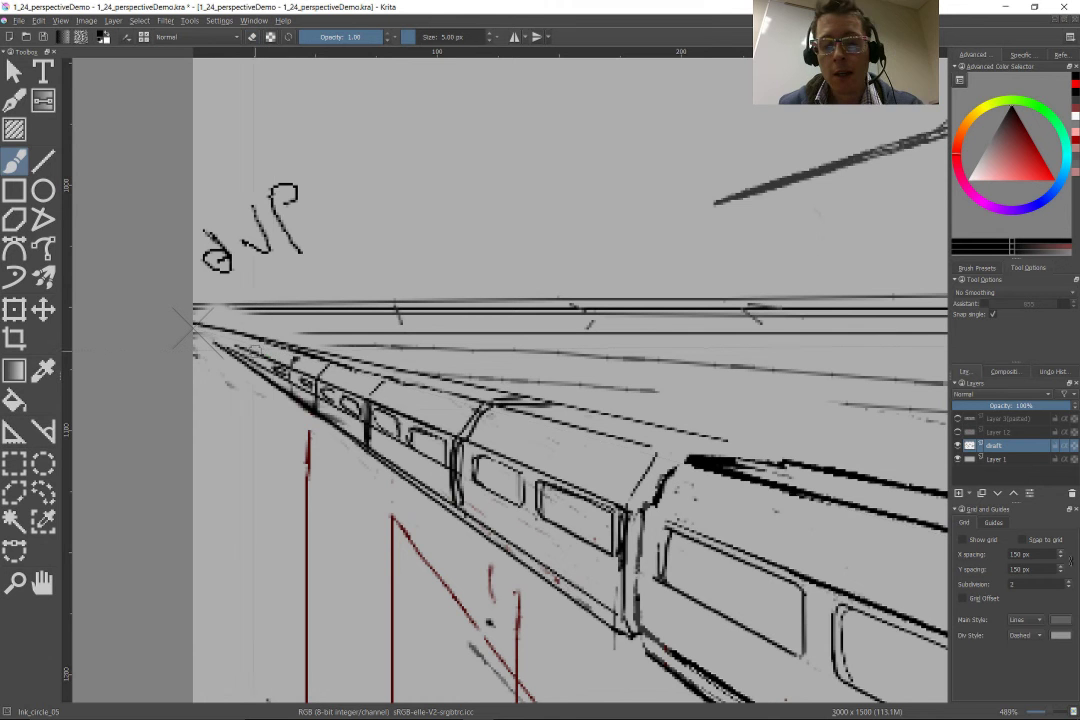
scroll(864, 323, "up", 3)
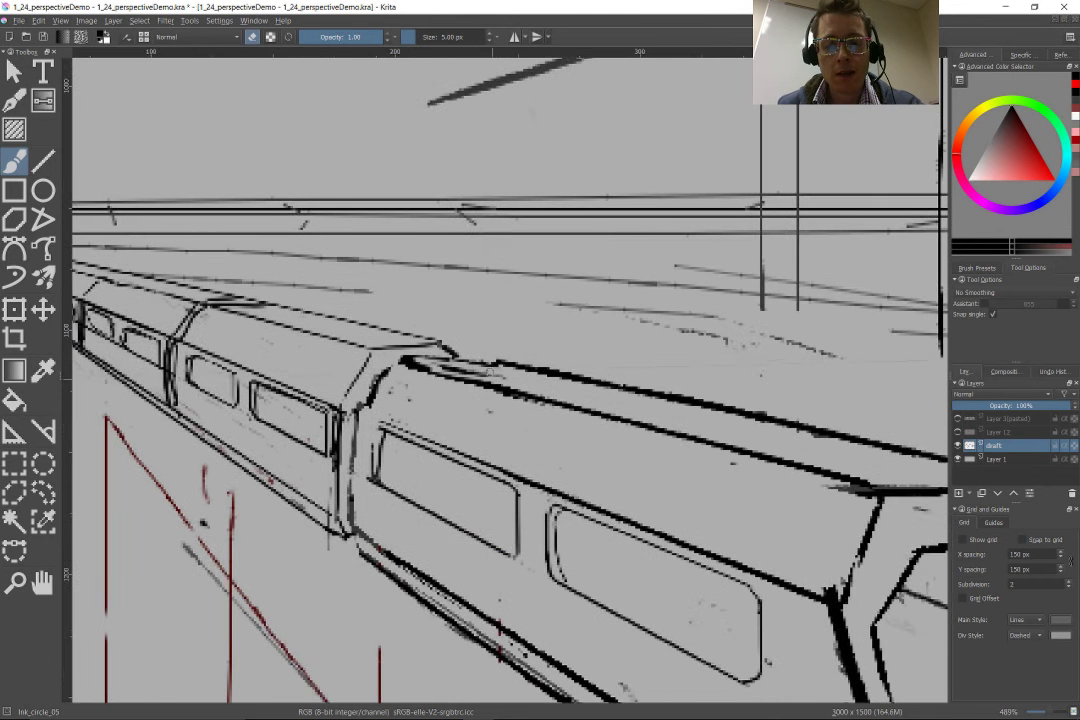
scroll(515, 425, "right", 3)
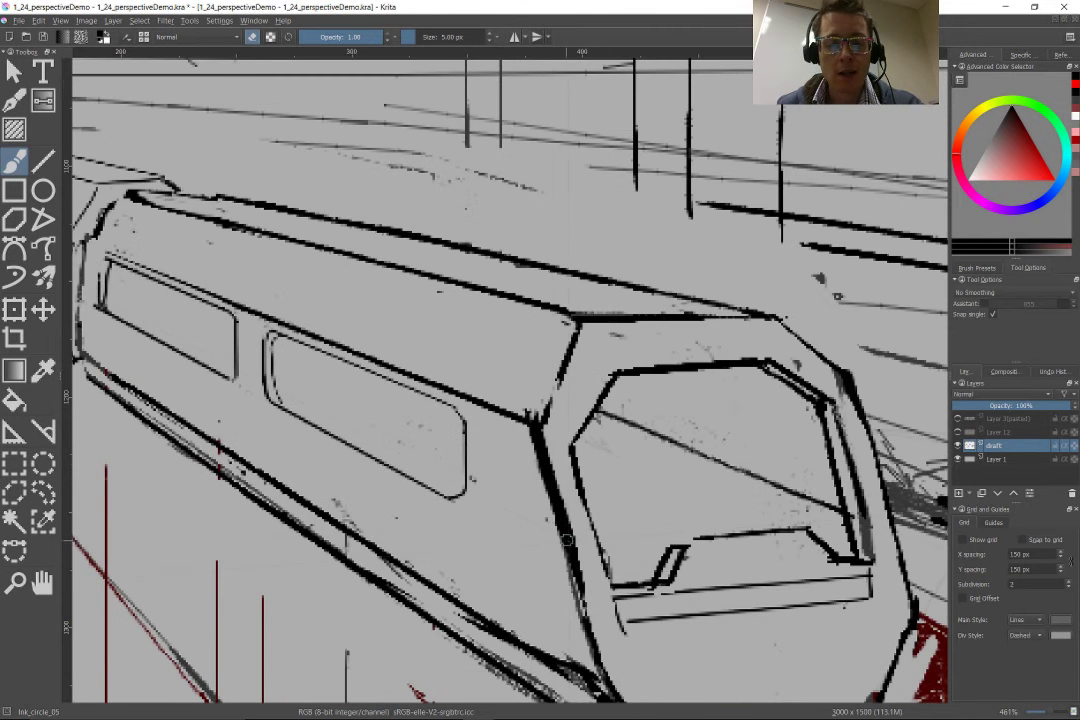
scroll(510, 370, "down", 3)
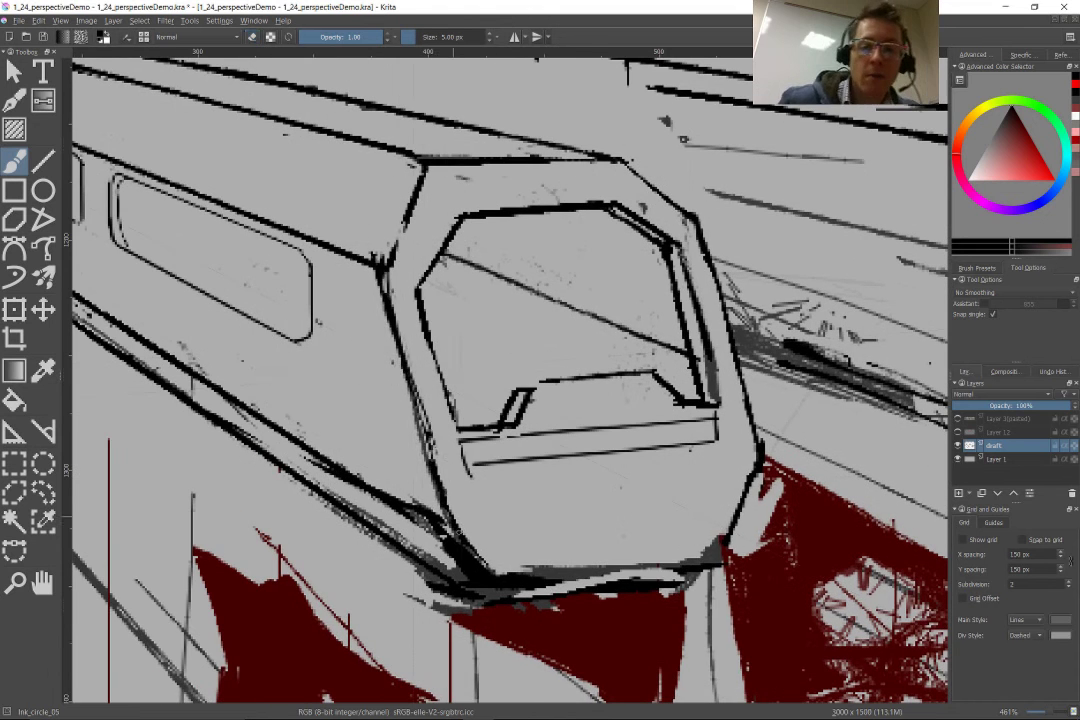
scroll(485, 357, "up", 2)
scroll(485, 357, "down", 5)
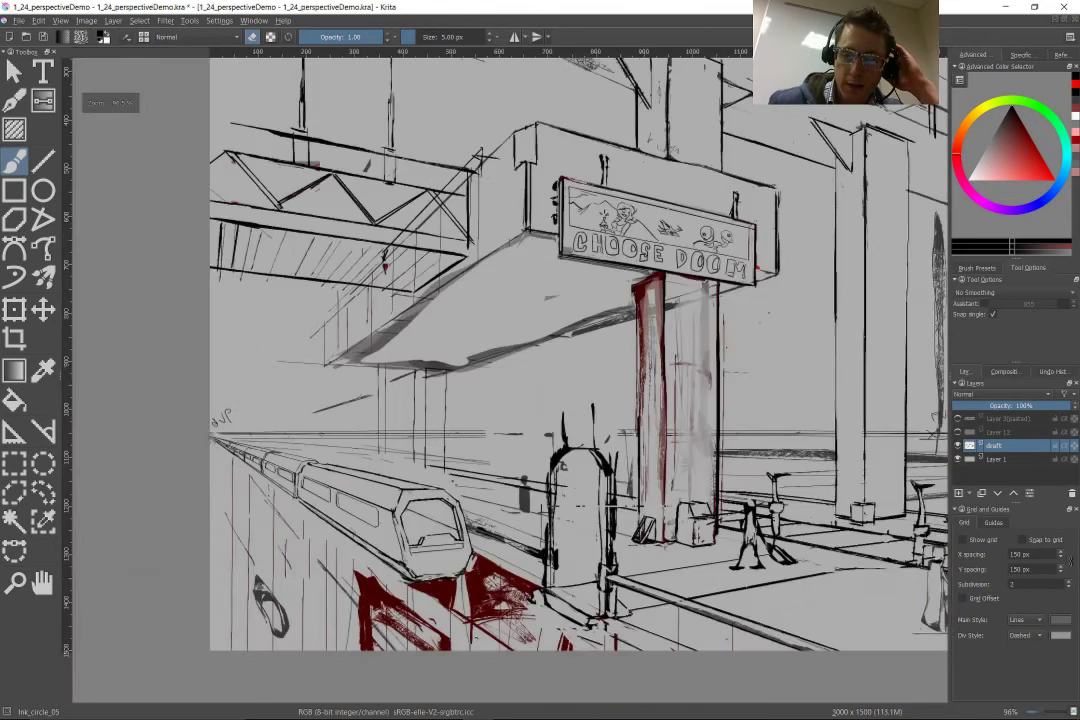
scroll(502, 440, "up", 4)
scroll(502, 440, "down", 1)
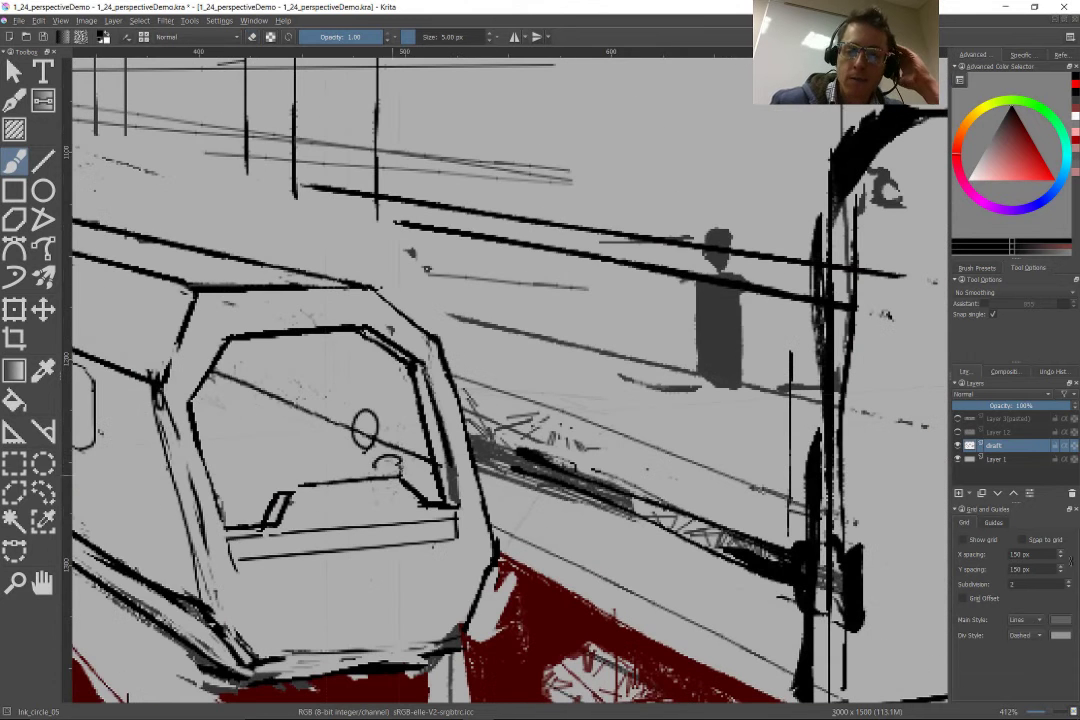
scroll(329, 436, "down", 2)
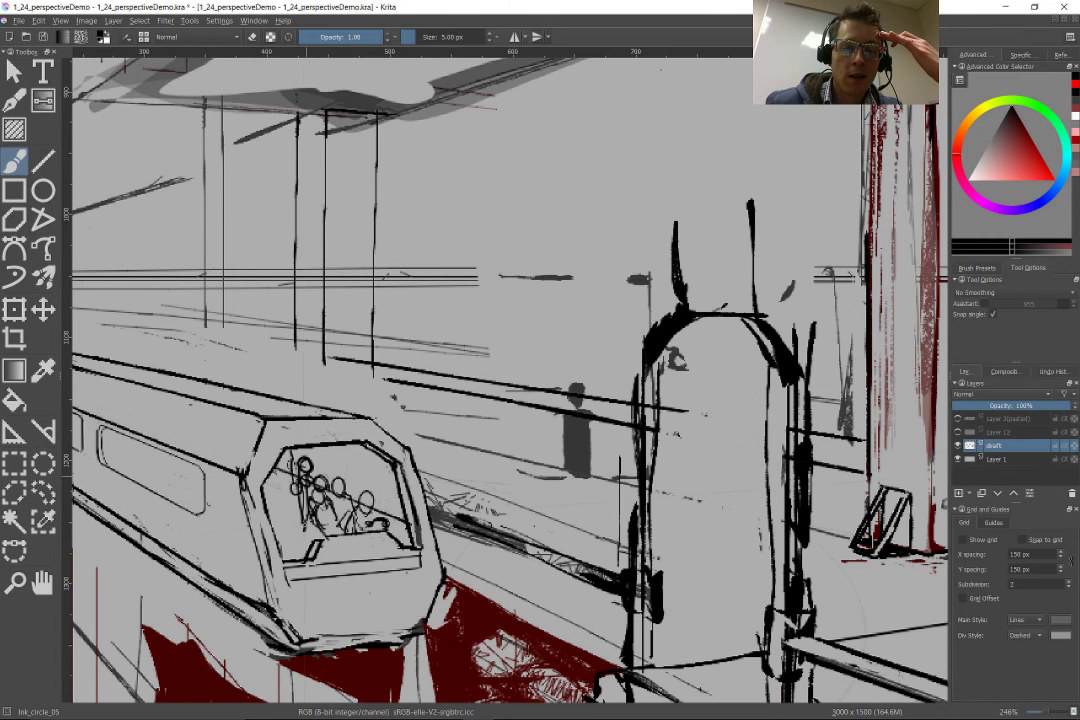
Step: Erase the scribbles inside the cab window and turn eraser mode off
scroll(252, 420, "down", 3)
scroll(300, 440, "up", 3)
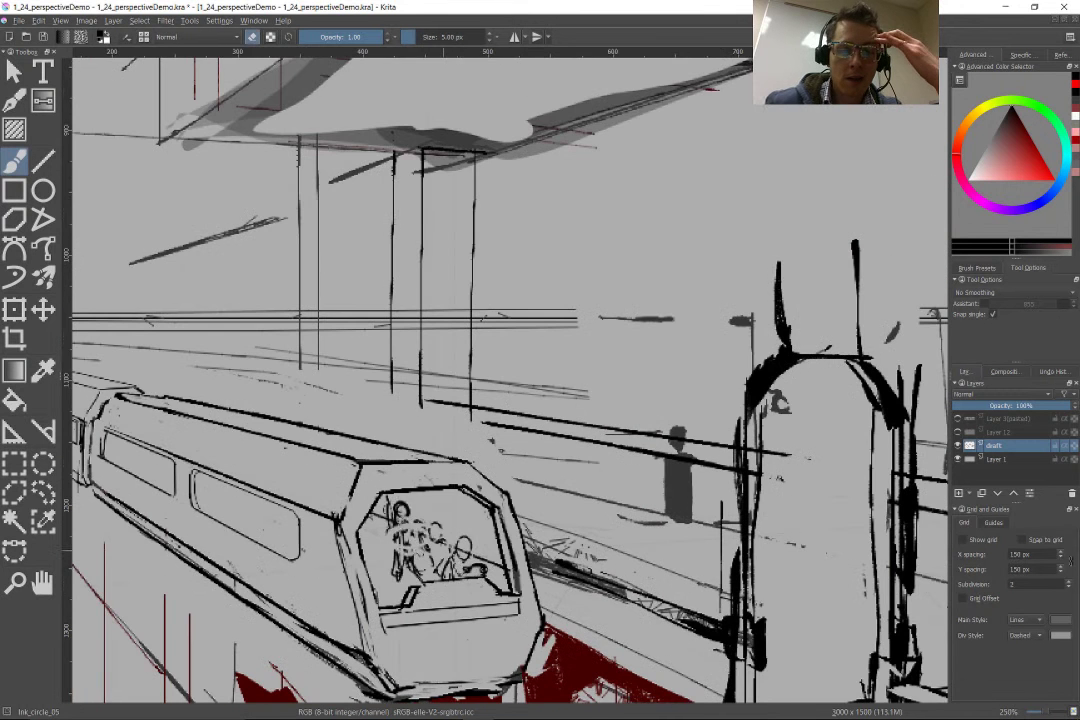
mouse_move(455, 550)
left_mouse_down()
mouse_move(392, 527)
mouse_move(470, 580)
left_mouse_up()
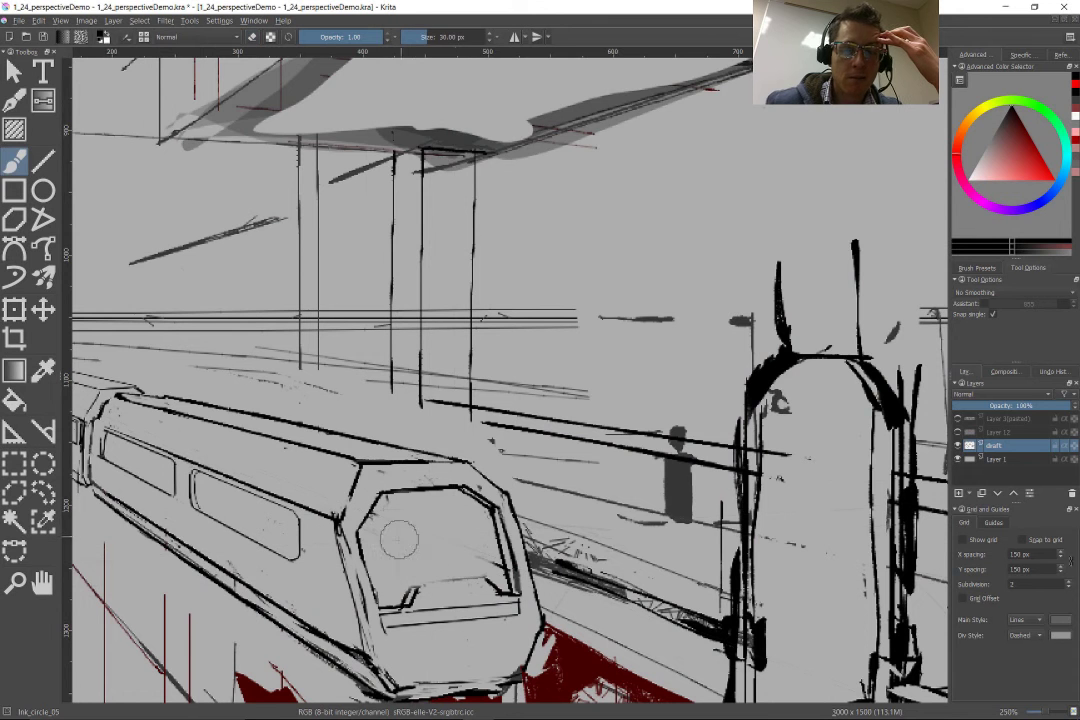
key("e")
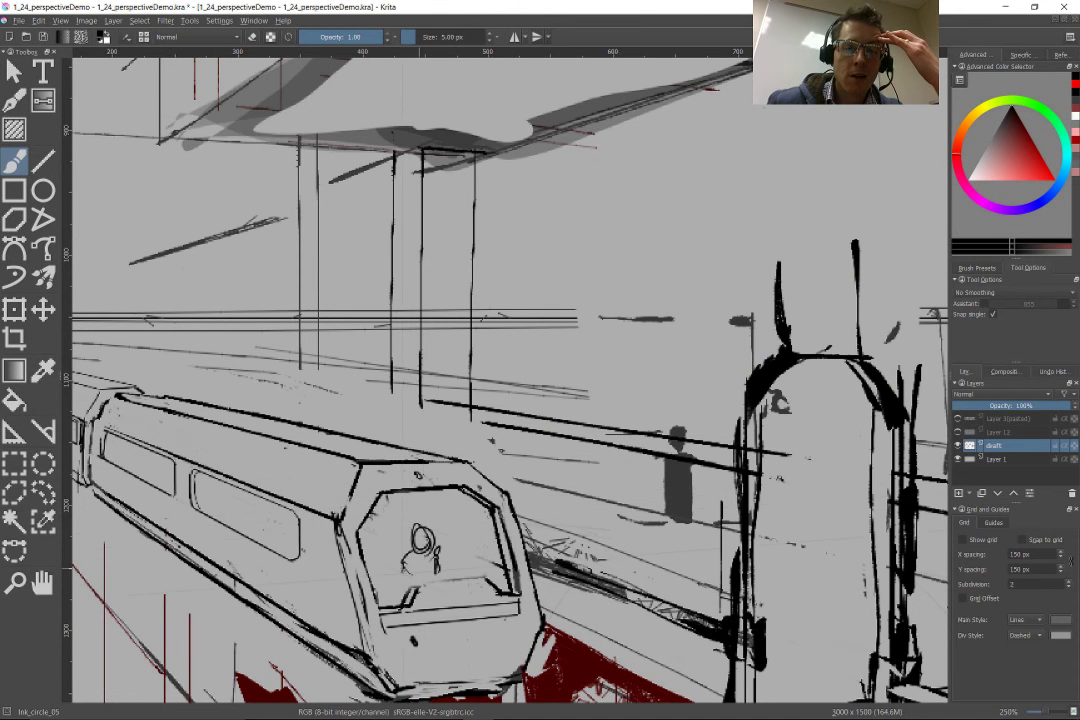
Step: Draw a long perspective line from the vanishing point across the platform
scroll(500, 380, "down", 3)
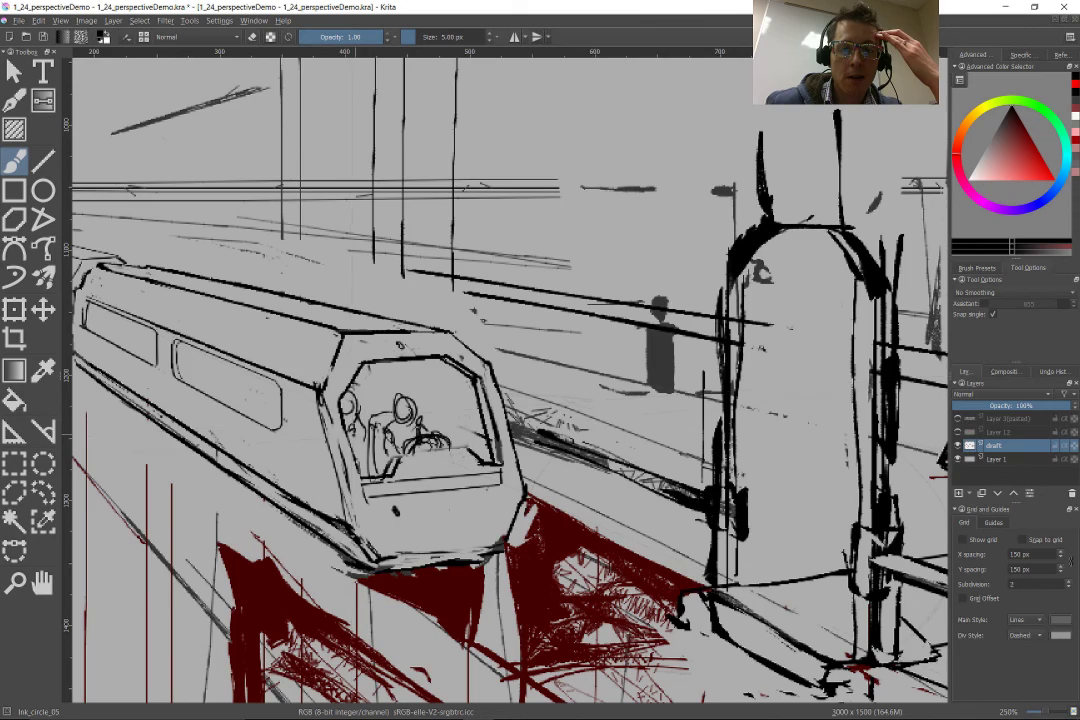
scroll(510, 380, "down", 5)
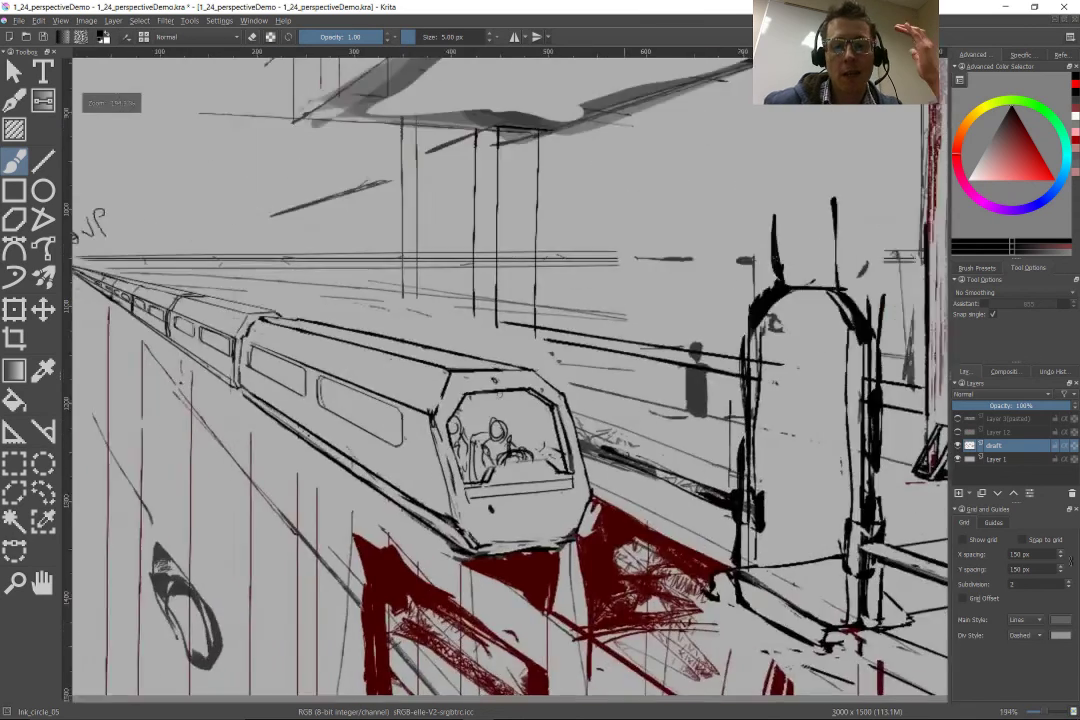
scroll(430, 480, "up", 3)
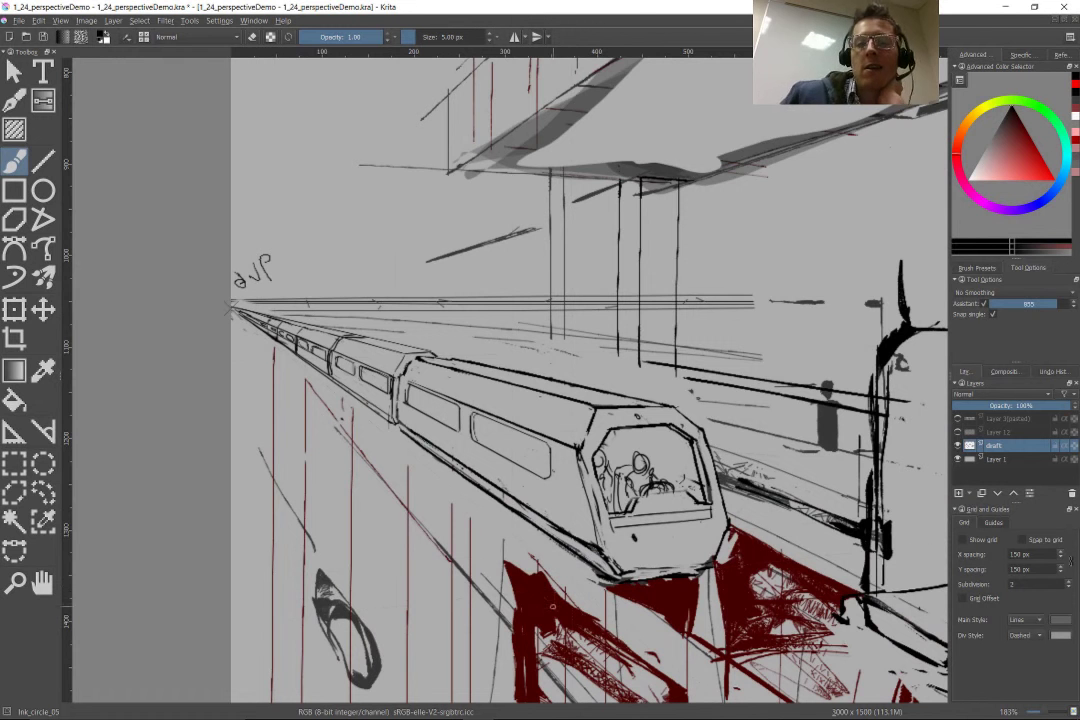
left_click_drag(428, 496, 398, 443)
scroll(256, 374, "up", 4)
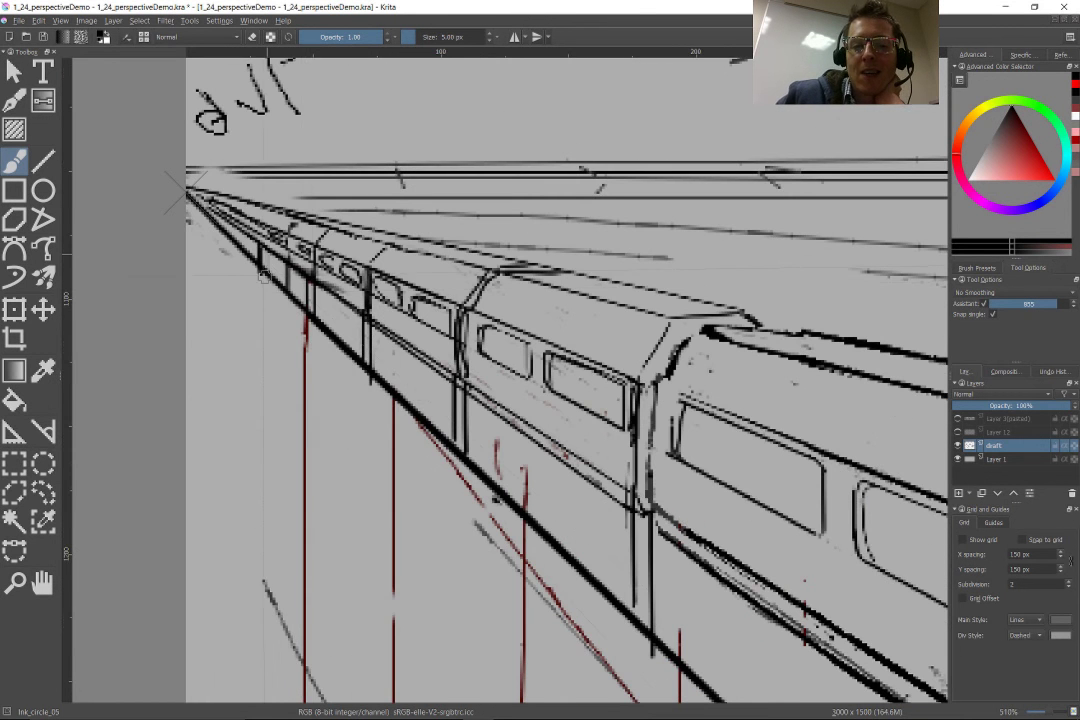
left_click_drag(940, 560, 405, 392)
key("v")
scroll(535, 517, "down", 4)
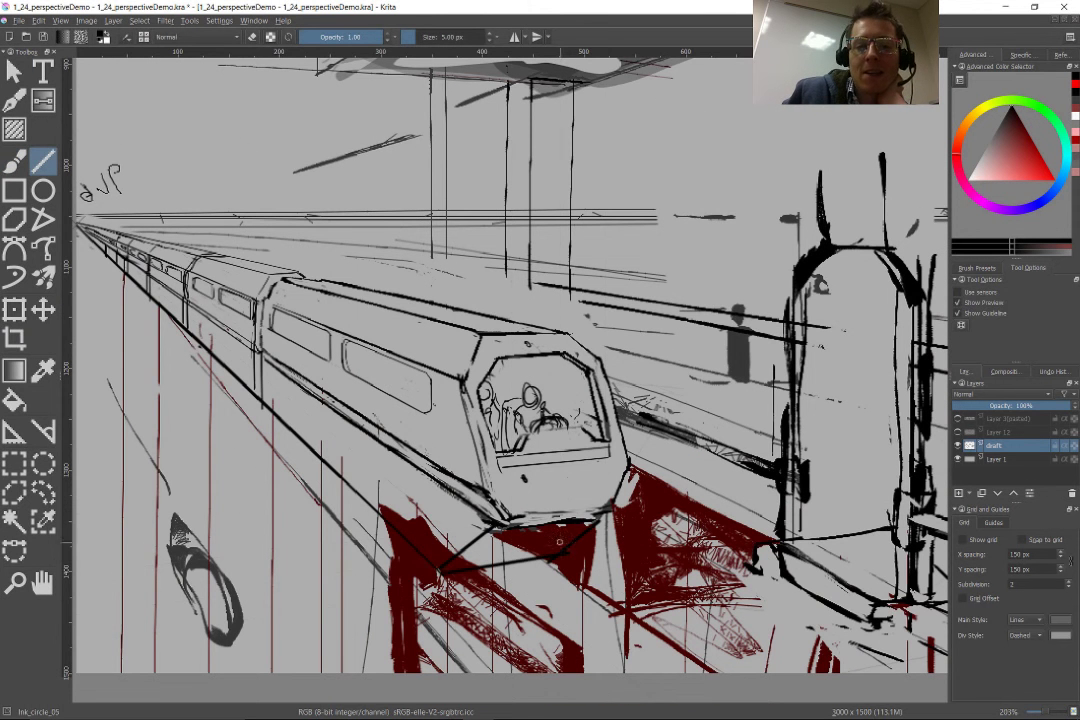
Step: Sample the dark red colour and draw circles for the driver's head with the fine 5 px pen
right_click(352, 480)
left_click(305, 405)
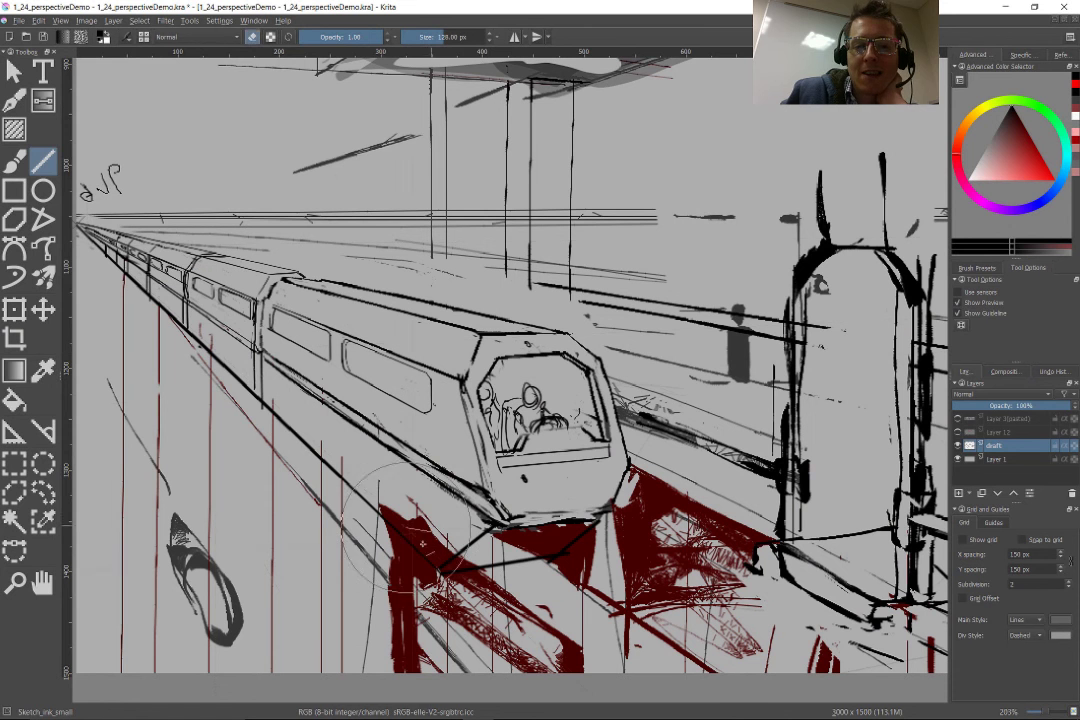
key("b")
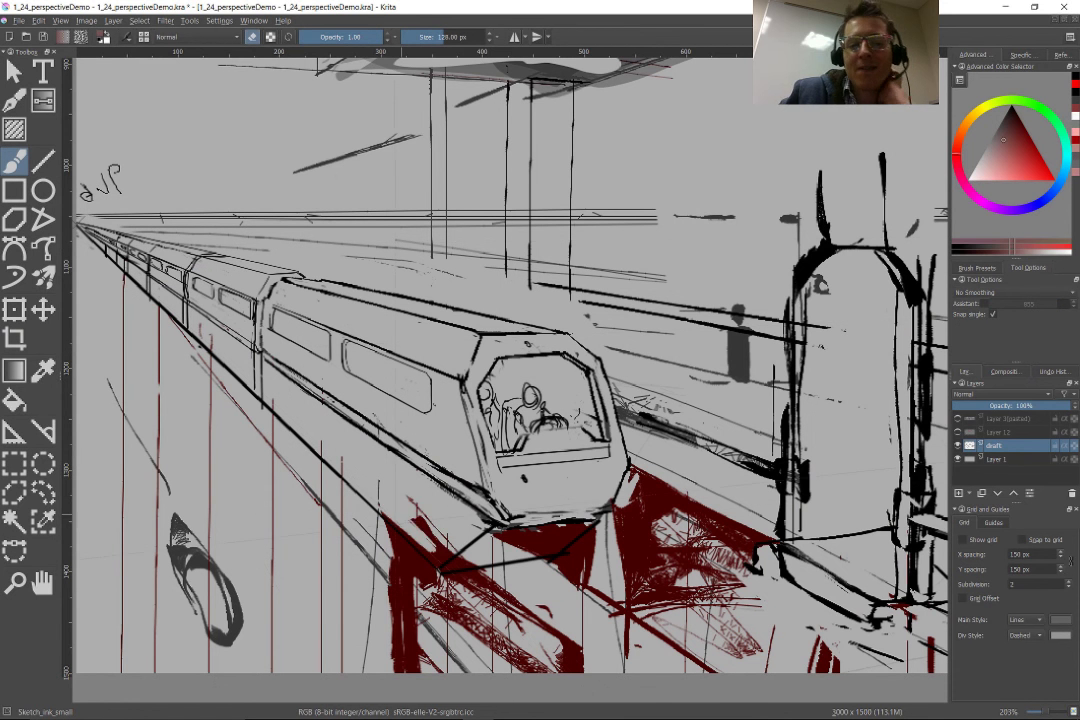
left_click(397, 560, "ctrl")
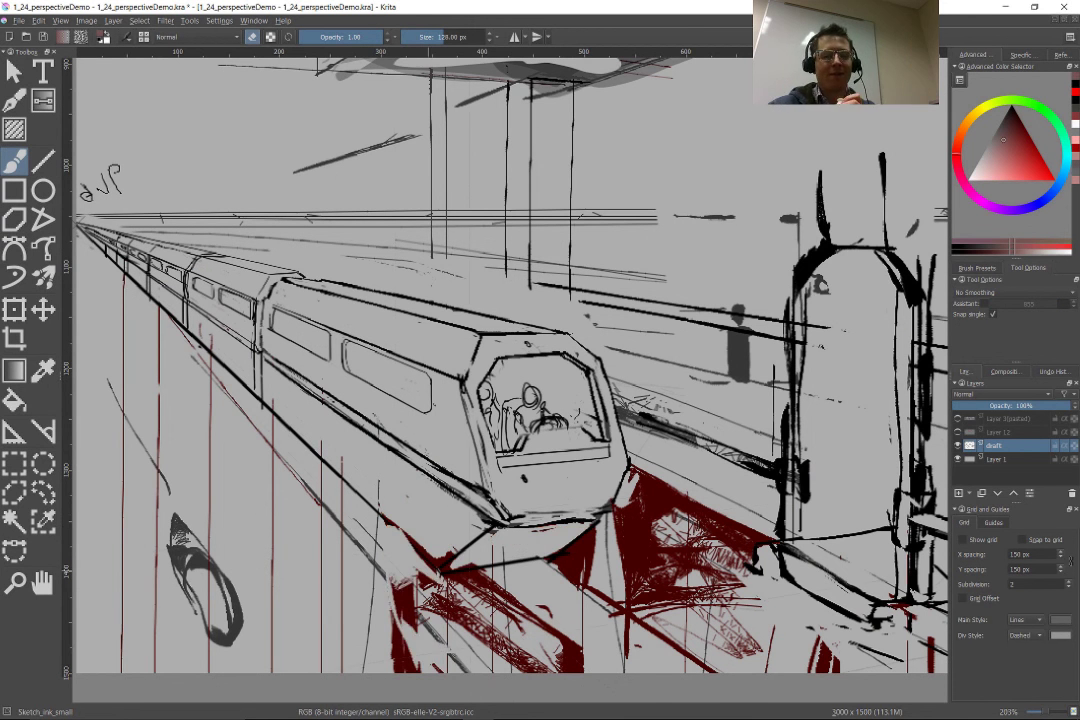
left_click_drag(460, 564, 350, 494)
left_click_drag(467, 450, 296, 525)
scroll(215, 420, "up", 2)
key("/")
mouse_move(270, 362)
left_mouse_down()
mouse_move(255, 345)
mouse_move(195, 410)
left_mouse_up()
Step: Darken the cab's lower-left edge line and erase the excess dark strokes beside it
key("2")
scroll(310, 500, "up", 6)
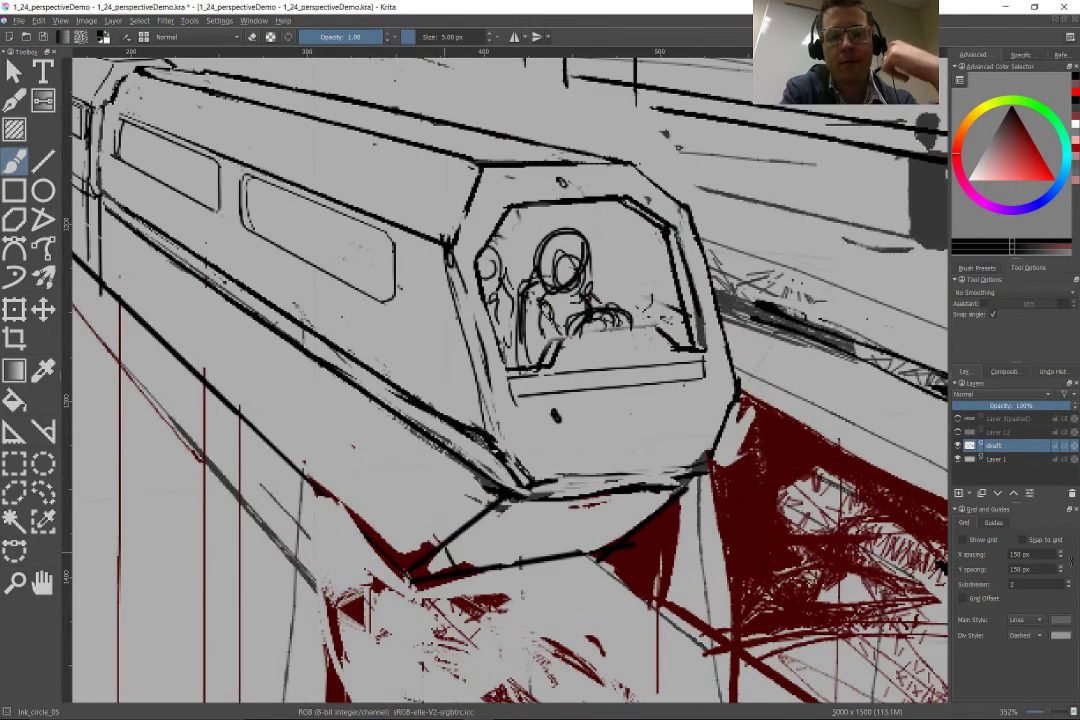
left_click_drag(462, 408, 405, 362)
key("e")
left_click_drag(440, 420, 412, 388)
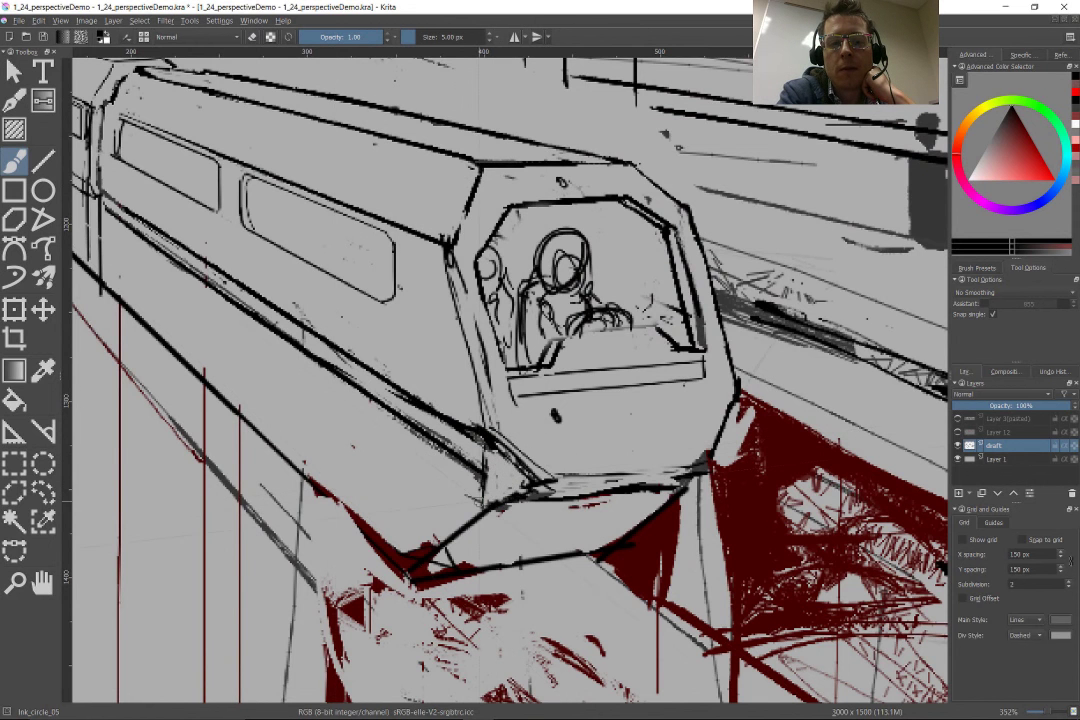
left_click_drag(424, 456, 330, 393)
scroll(424, 400, "down", 5)
scroll(424, 400, "up", 5)
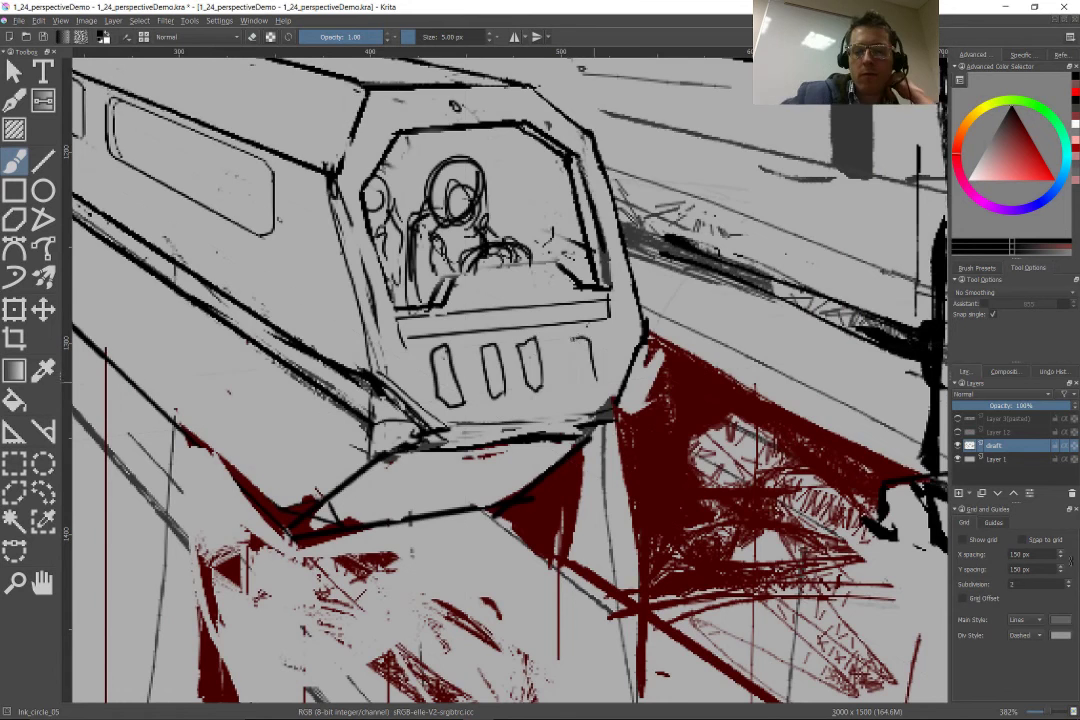
scroll(490, 305, "down", 4)
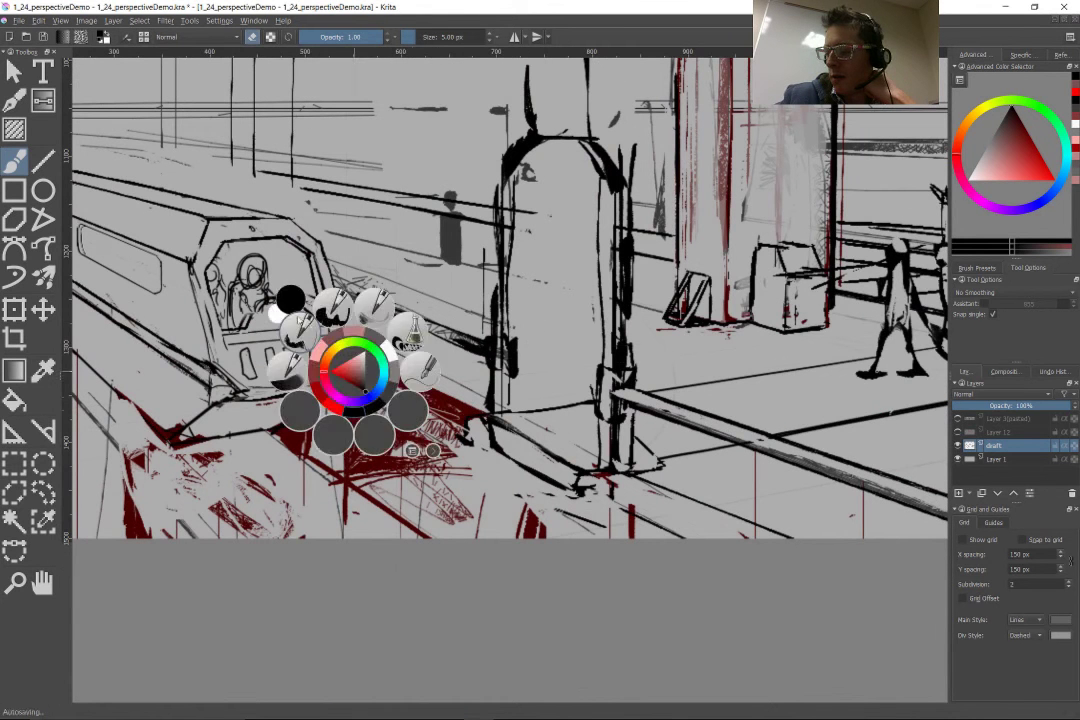
Step: Erase the red hatching around the train front and paint black shapes beneath it
key("/")
key("e")
mouse_move(380, 371)
left_mouse_down()
mouse_move(362, 415)
mouse_move(382, 435)
mouse_move(392, 475)
mouse_move(445, 440)
left_mouse_up()
key("e")
left_click_drag(345, 395, 460, 515)
mouse_move(370, 360)
left_mouse_down()
mouse_move(300, 440)
mouse_move(400, 450)
mouse_move(320, 445)
left_mouse_up()
mouse_move(315, 517)
left_mouse_down()
mouse_move(430, 562)
mouse_move(442, 555)
left_mouse_up()
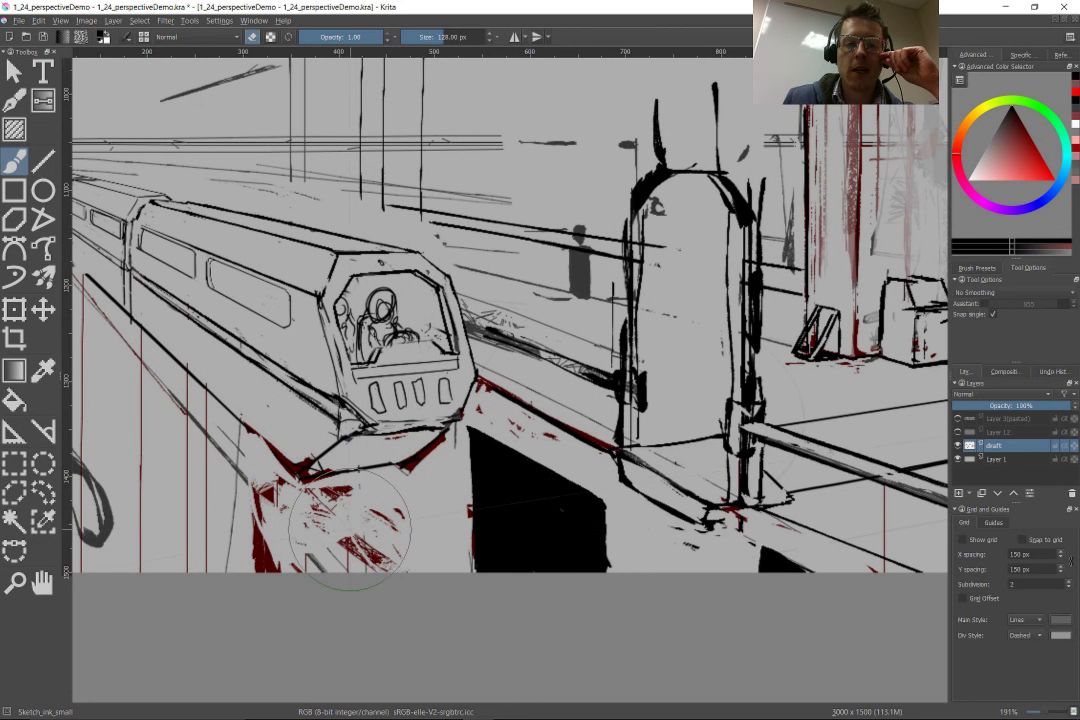
Step: Add more black undercarriage blocks and strokes under the train front
key("e")
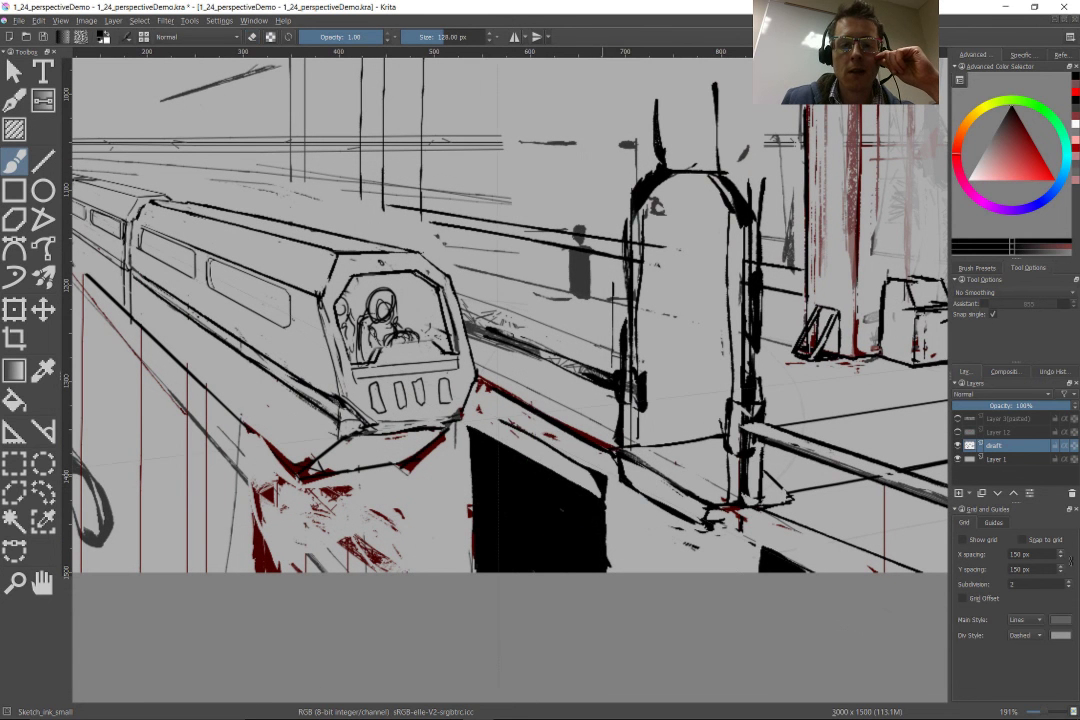
key("e")
left_click_drag(490, 458, 373, 346)
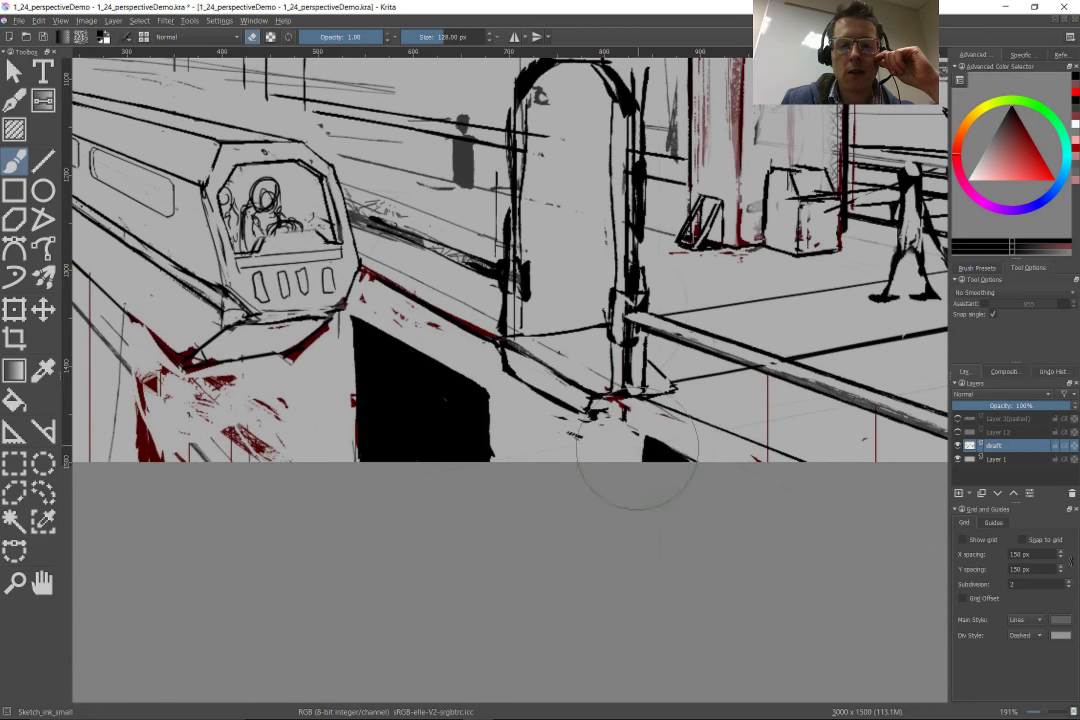
mouse_move(658, 415)
left_mouse_down()
mouse_move(301, 571)
mouse_move(765, 480)
mouse_move(639, 446)
left_mouse_up()
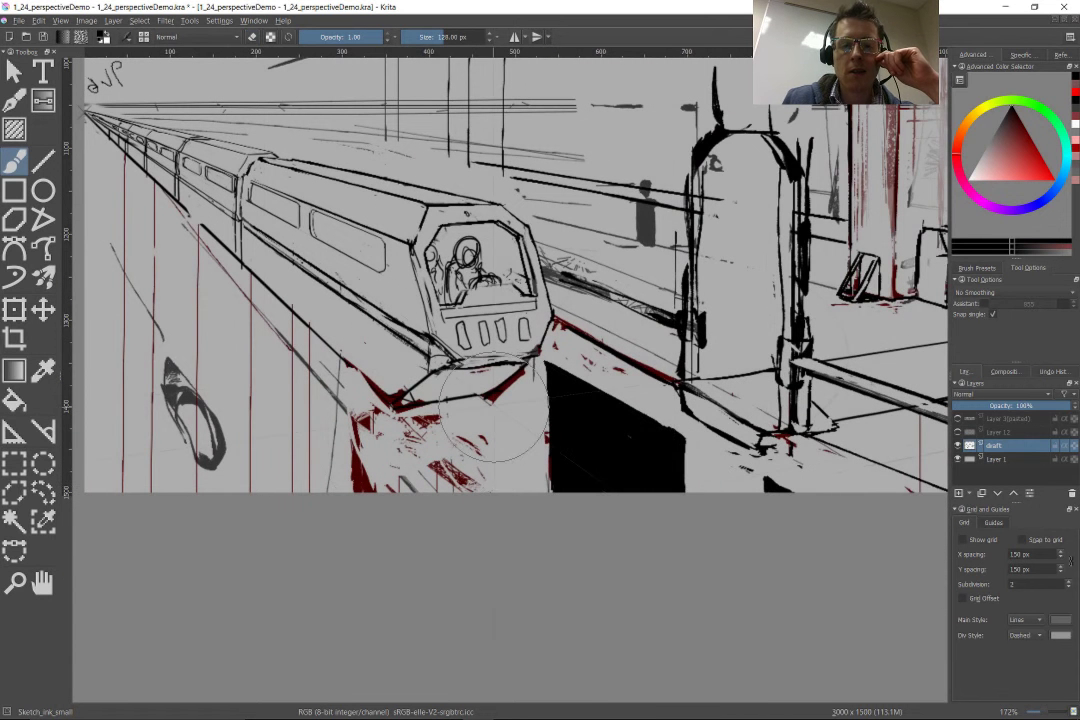
mouse_move(424, 333)
left_mouse_down()
mouse_move(380, 415)
mouse_move(412, 395)
left_mouse_up()
left_click_drag(485, 405, 450, 455)
left_click_drag(395, 330, 374, 405)
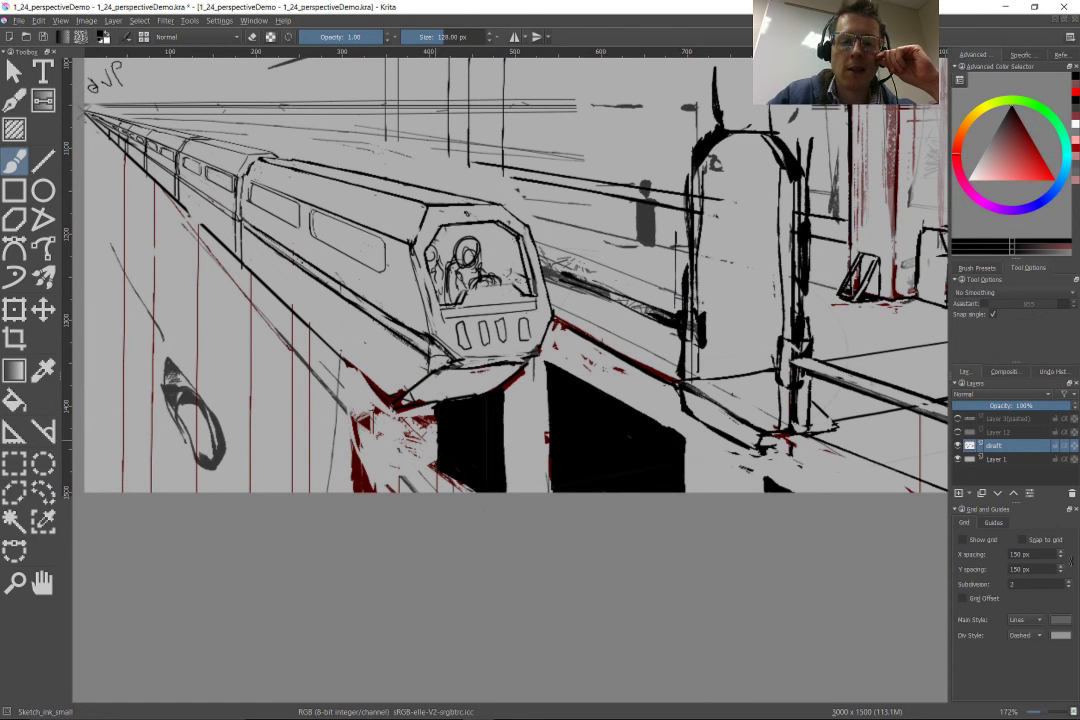
left_click_drag(428, 358, 375, 425)
left_click_drag(382, 322, 362, 395)
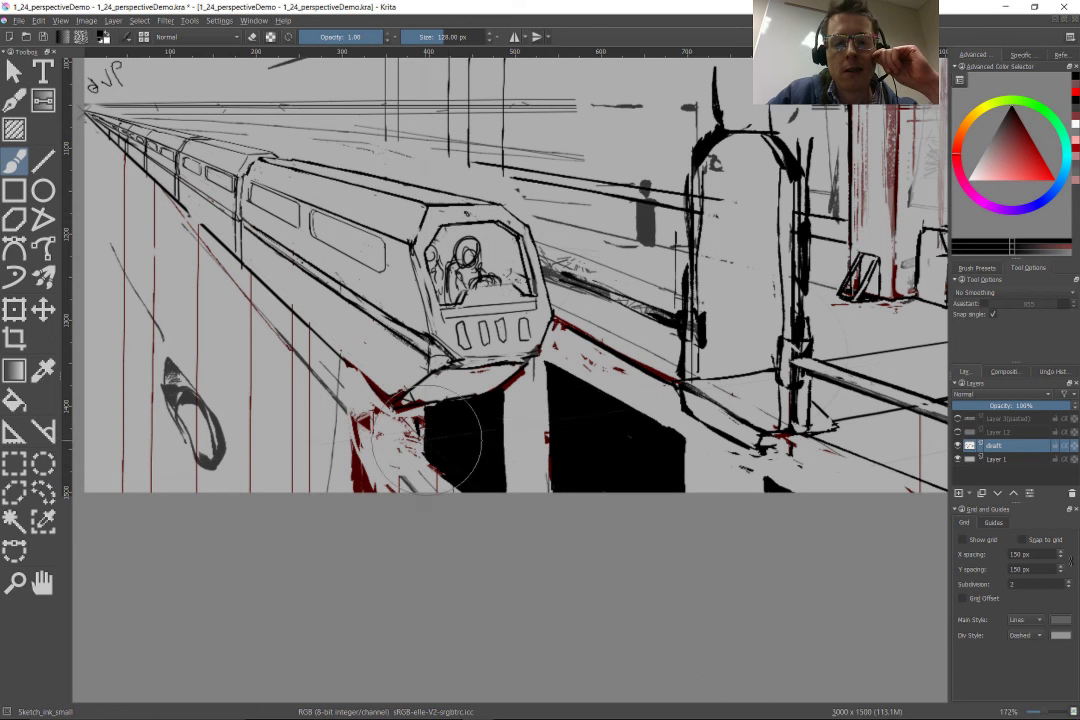
left_click_drag(338, 330, 345, 405)
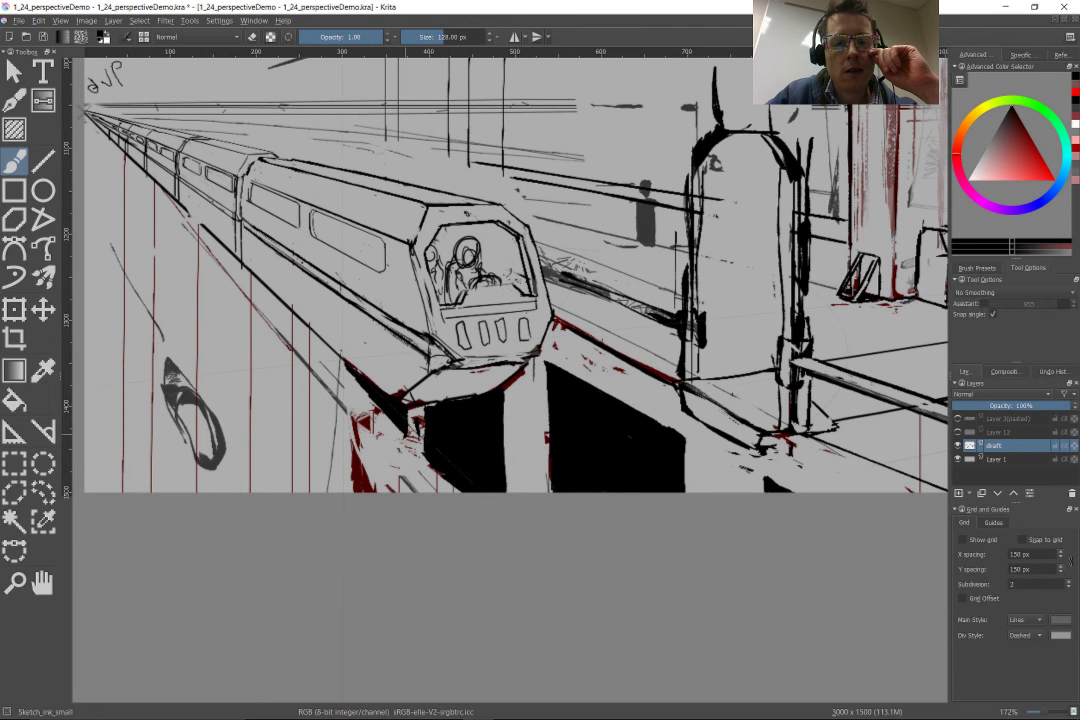
Step: Erase stray strokes and the eye-shaped mark on the left, then trace the train's lower edge
key("e")
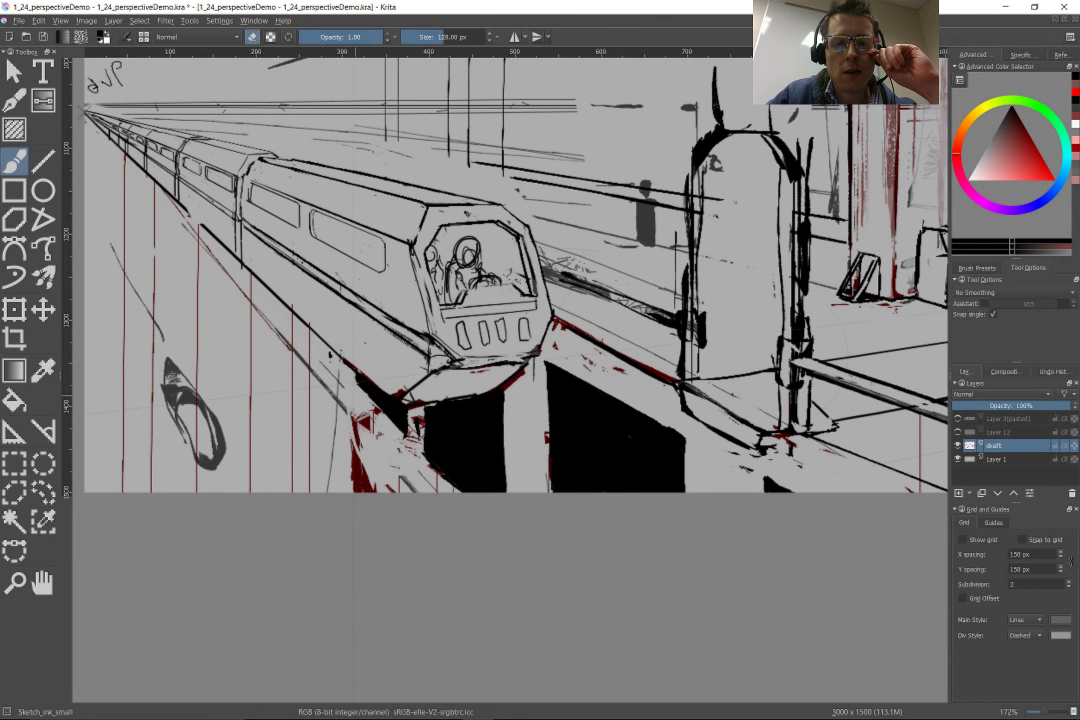
left_click_drag(300, 355, 365, 420)
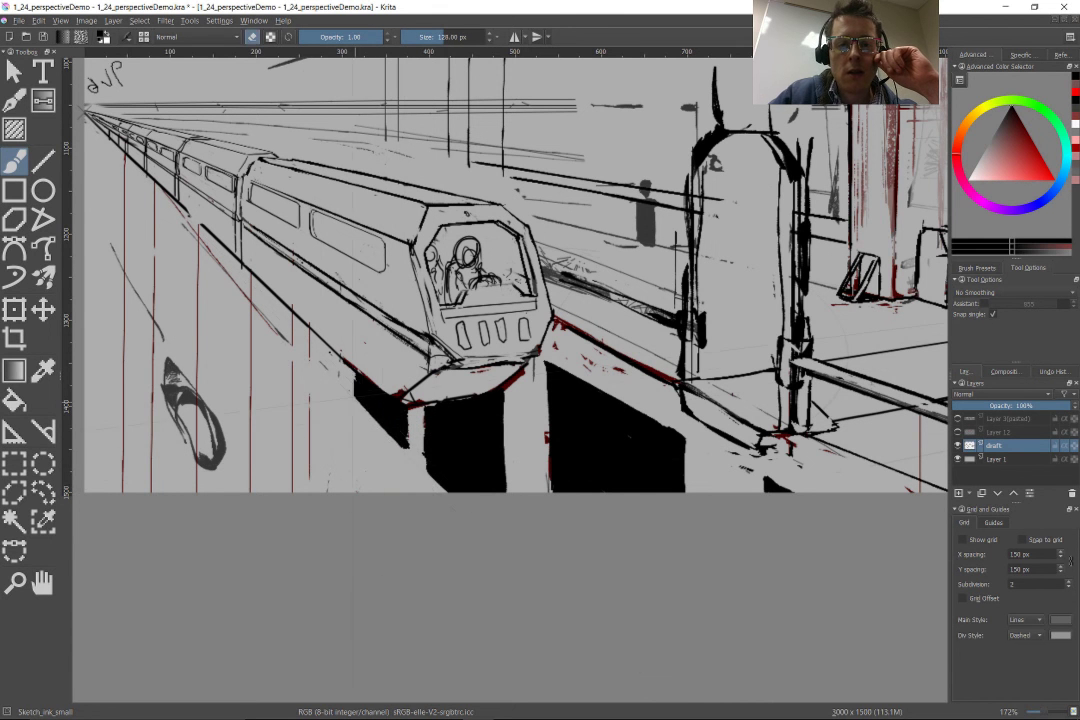
left_click_drag(270, 310, 182, 228)
mouse_move(181, 360)
left_mouse_down()
mouse_move(170, 370)
mouse_move(150, 330)
mouse_move(169, 325)
mouse_move(214, 506)
left_mouse_up()
key("e")
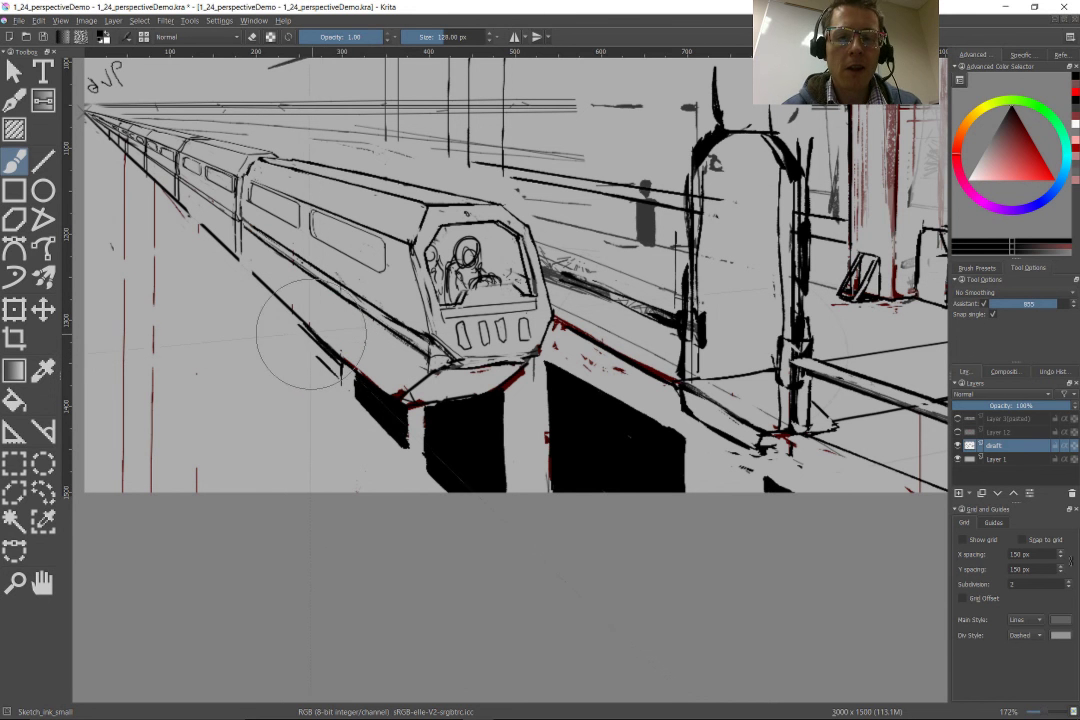
mouse_move(309, 405)
left_mouse_down()
mouse_move(281, 323)
mouse_move(327, 365)
left_mouse_up()
key("ctrl+shift+l")
Step: Re-enable assistant snapping so strokes lock to the two-point perspective guides again
key("minus")
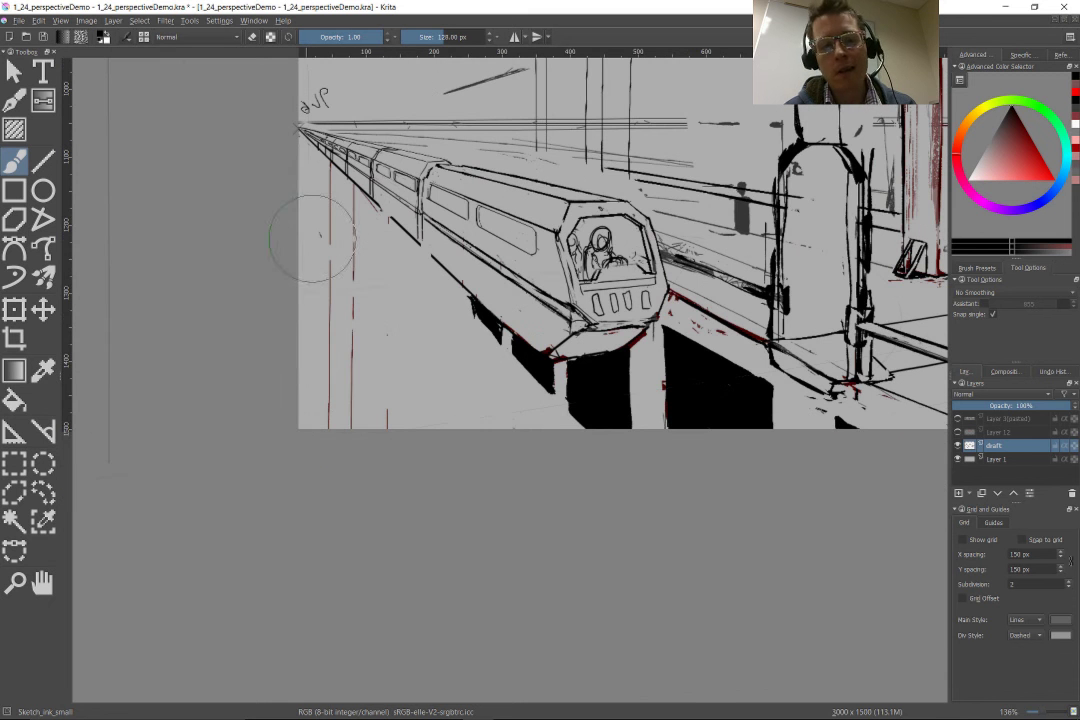
key("ctrl+shift+l")
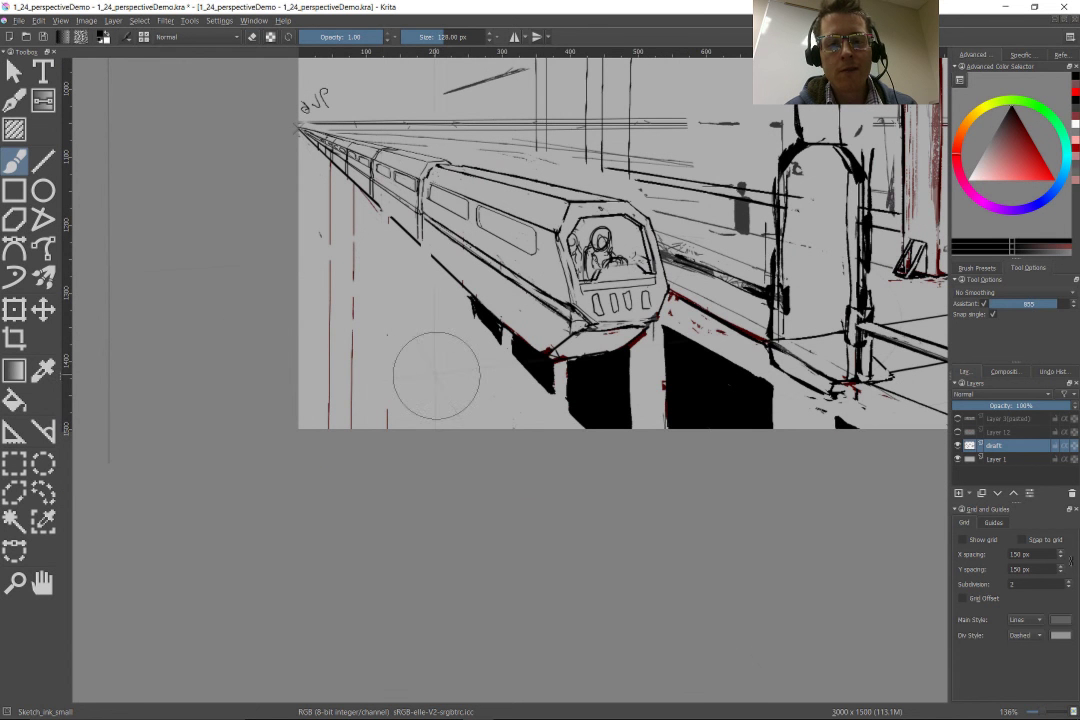
key("plus")
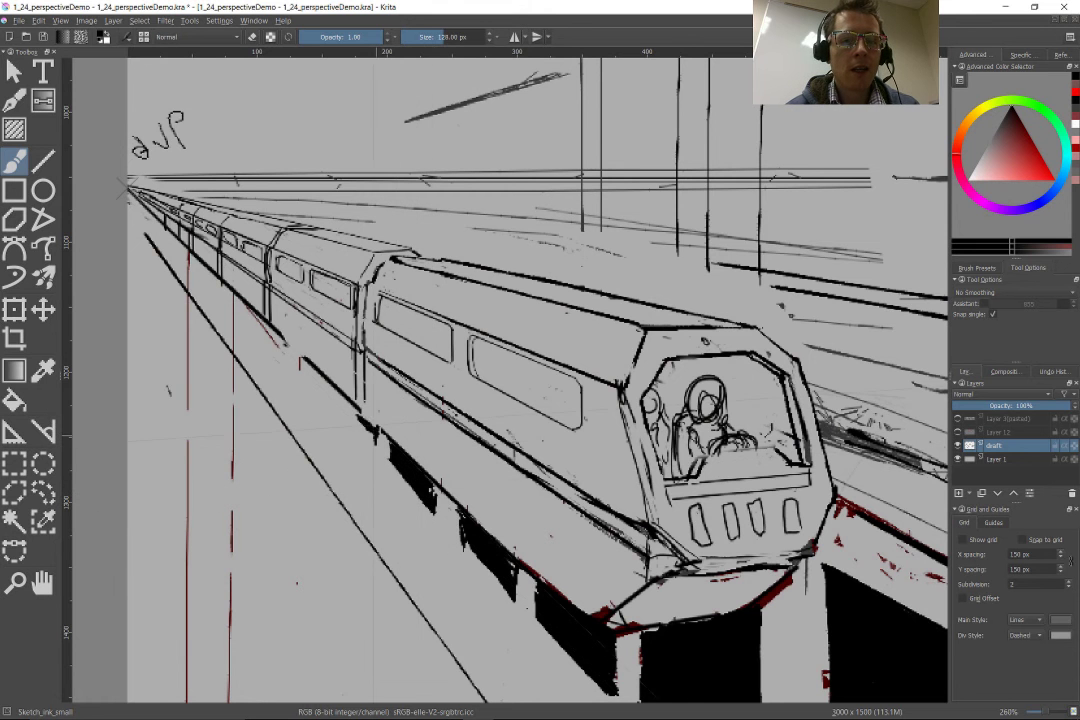
key("minus")
key("minus")
key("minus")
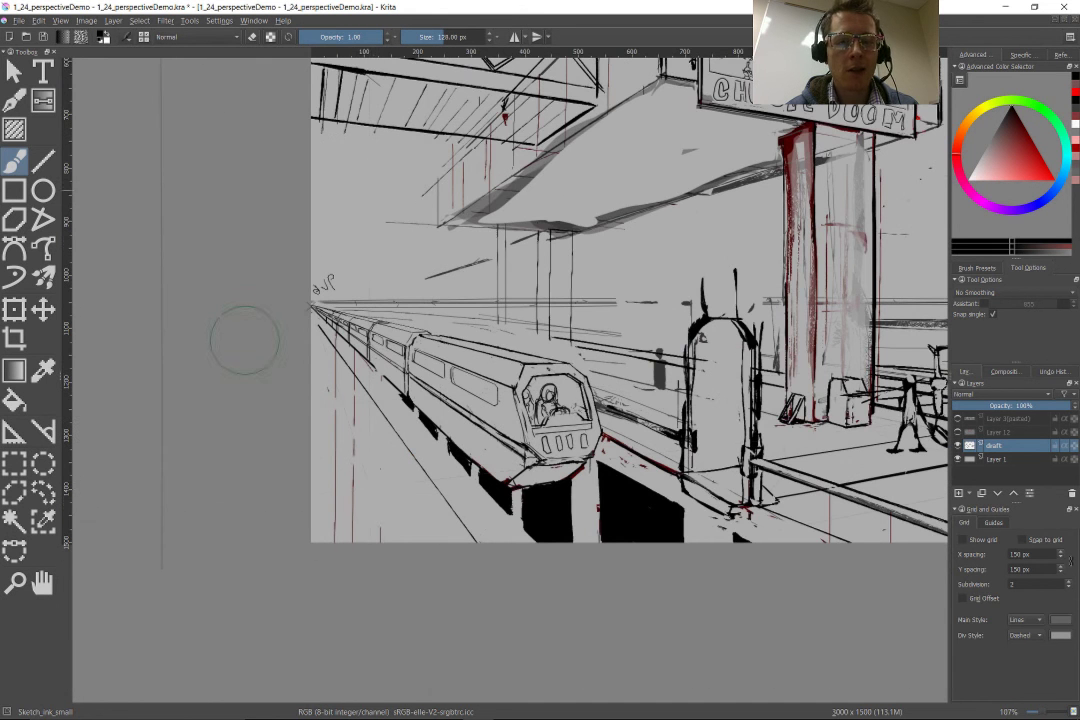
key("ctrl+shift+l")
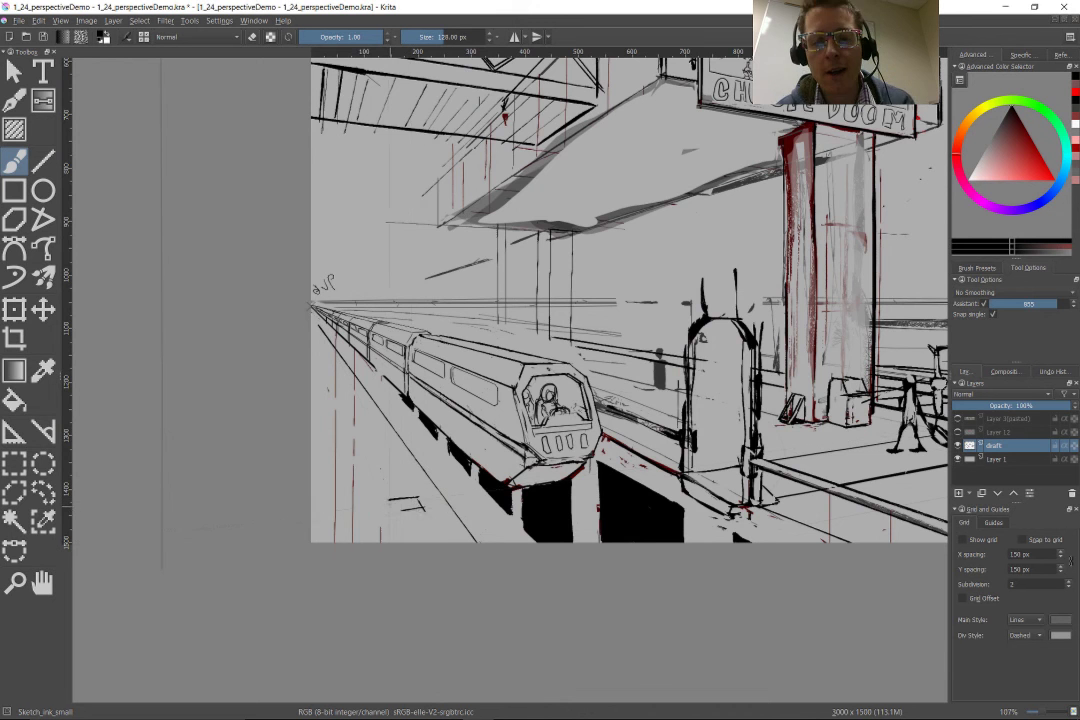
Step: Zoom the canvas out until the whole monorail station sketch is in view
scroll(410, 515, "up", 8)
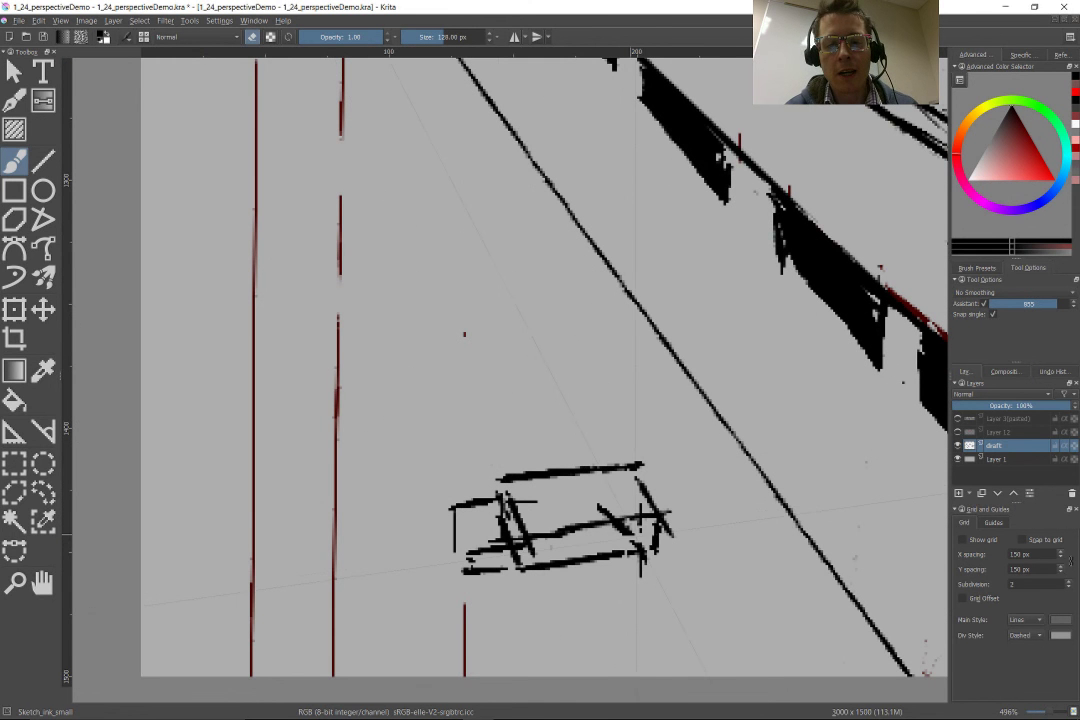
scroll(330, 557, "down", 10)
scroll(330, 555, "down", 3)
scroll(250, 470, "up", 5)
scroll(210, 400, "down", 6)
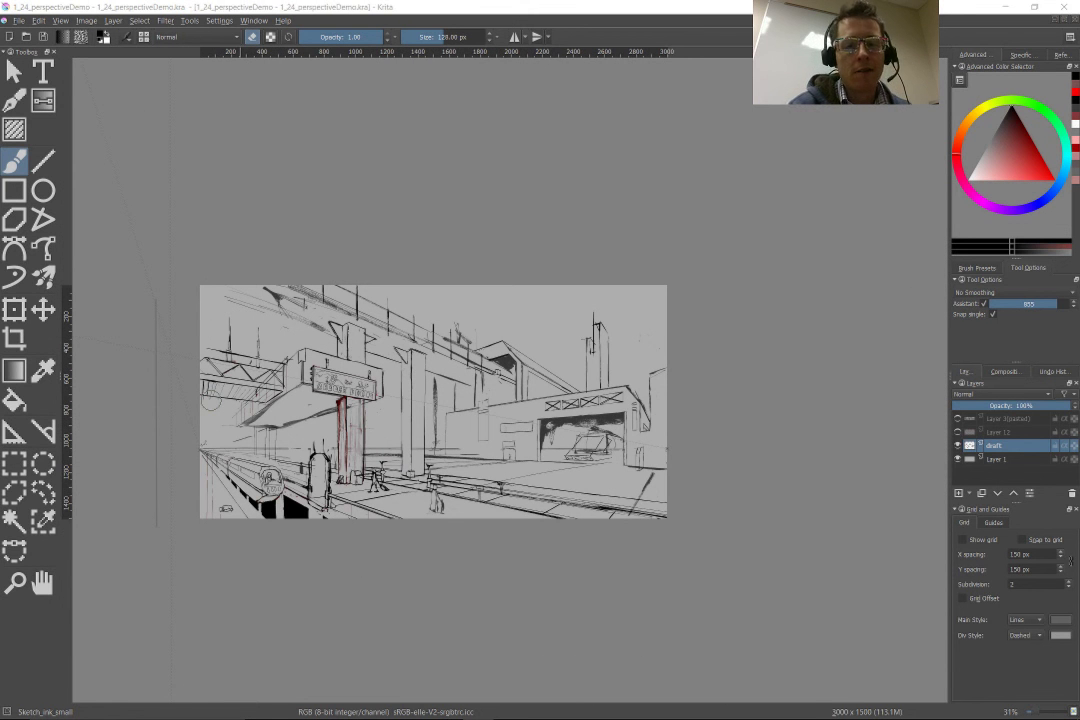